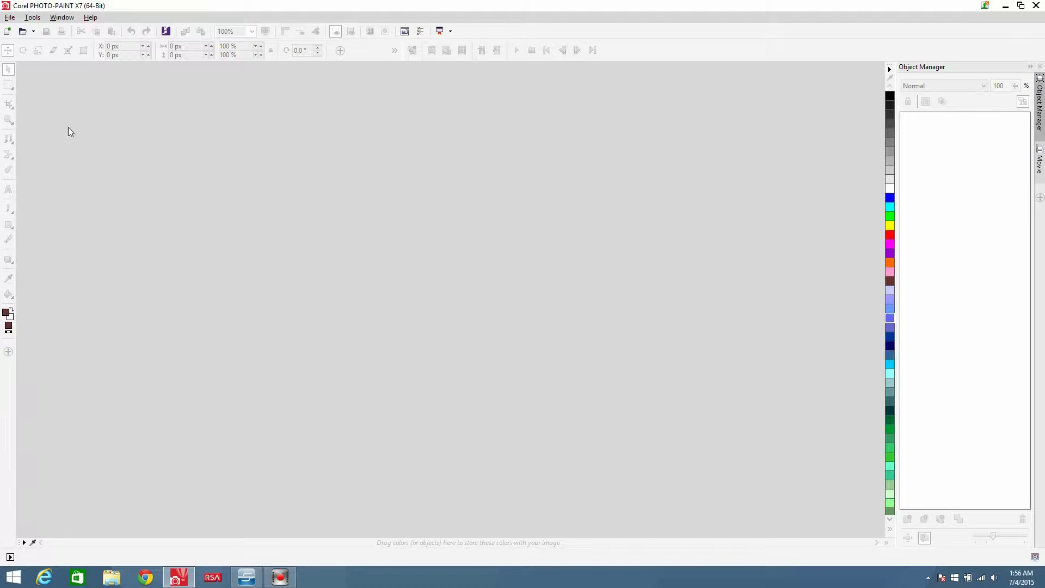
# Create a new 1,080 × 720 px image in 24-Bit RGB with no background
pyautogui.click(10, 17)
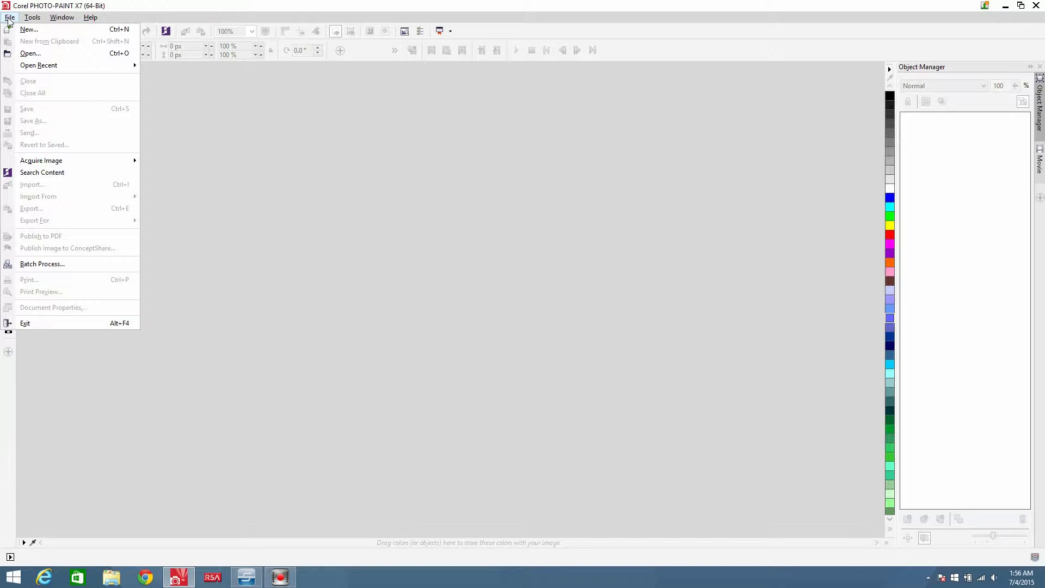
pyautogui.click(19, 31)
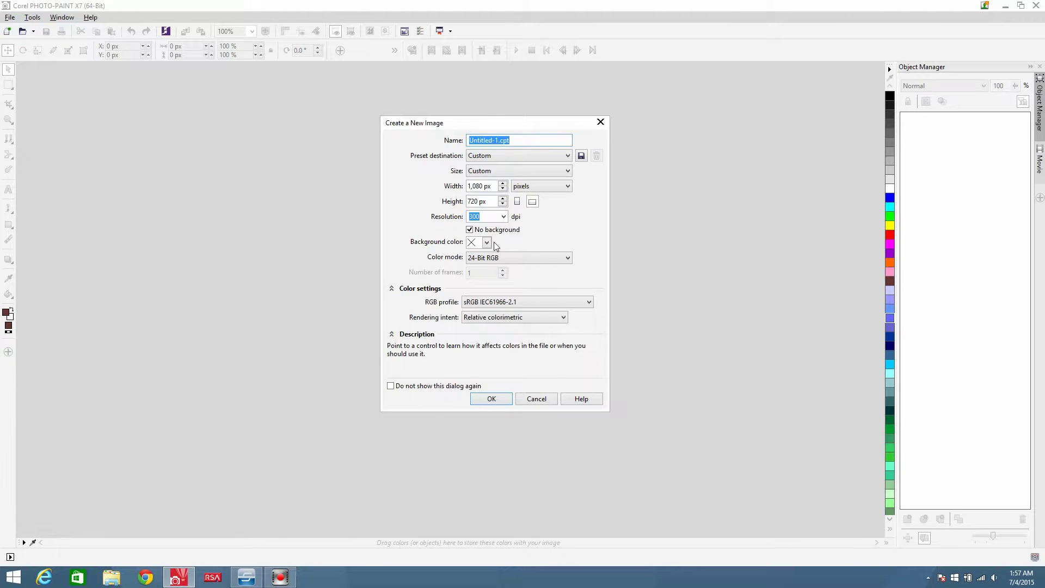
pyautogui.click(495, 399)
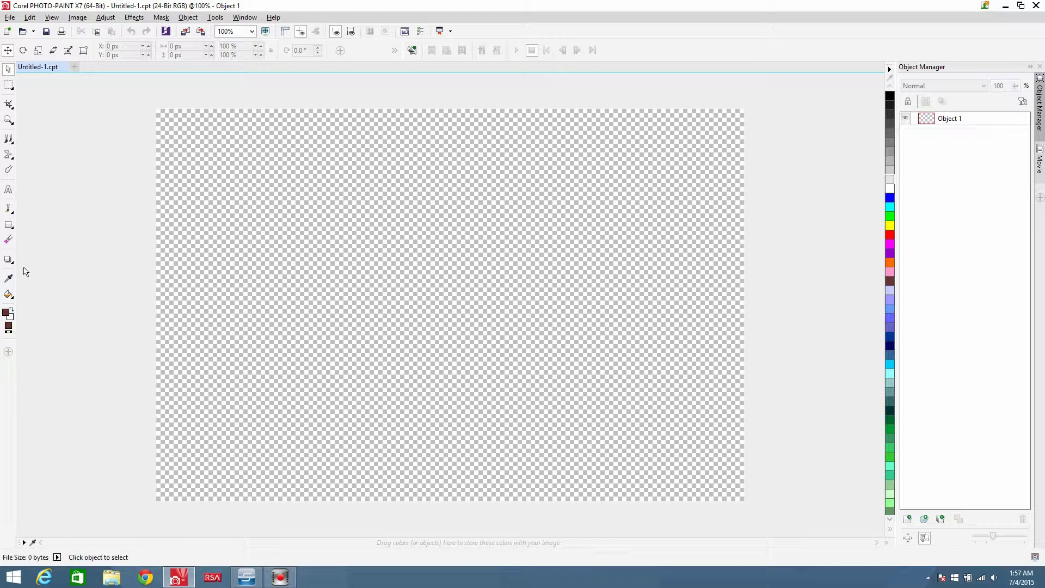
pyautogui.click(10, 224)
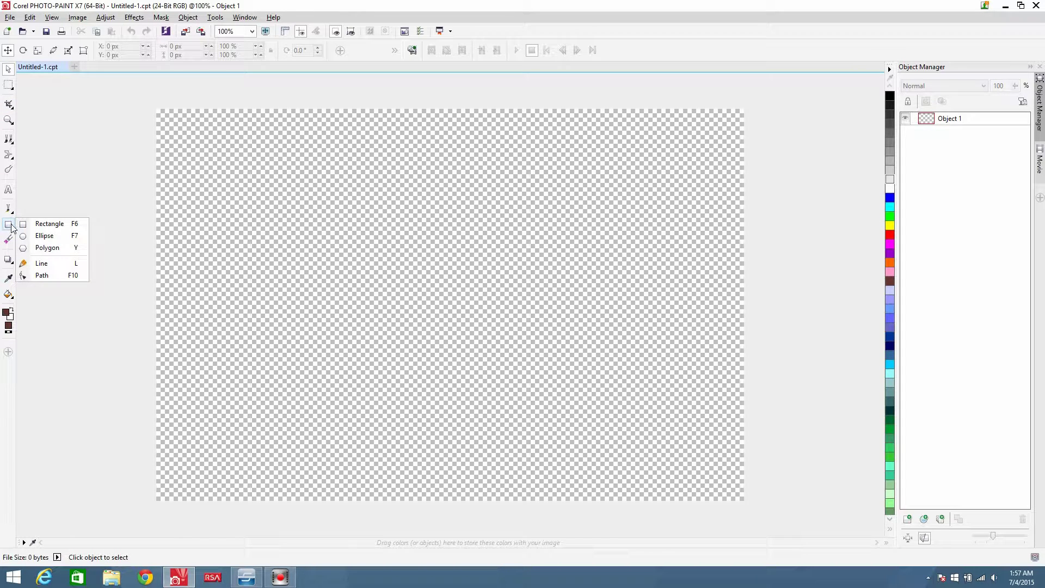
pyautogui.click(25, 236)
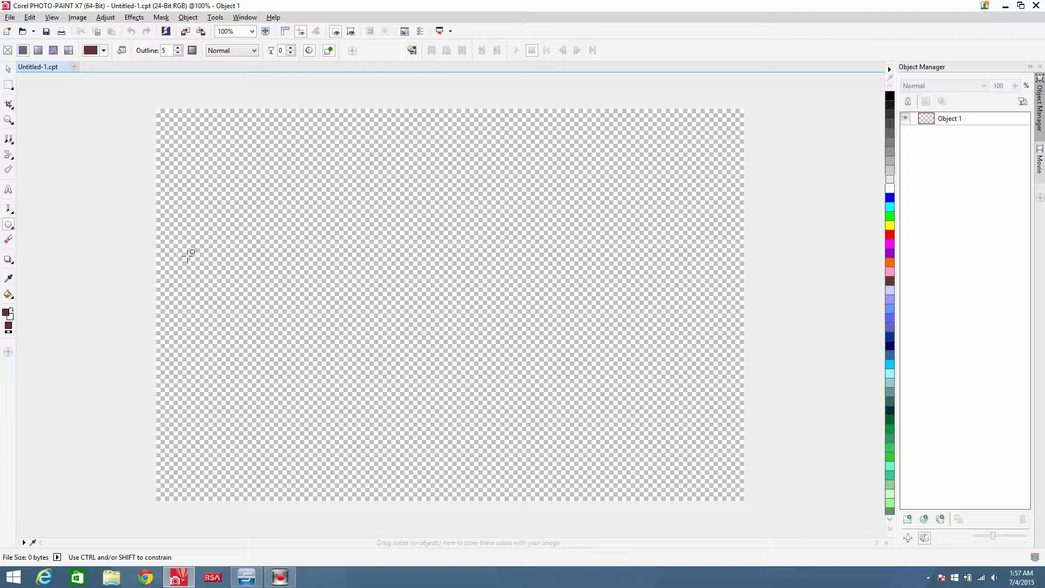
pyautogui.moveTo(310, 223); pyautogui.dragTo(446, 369)
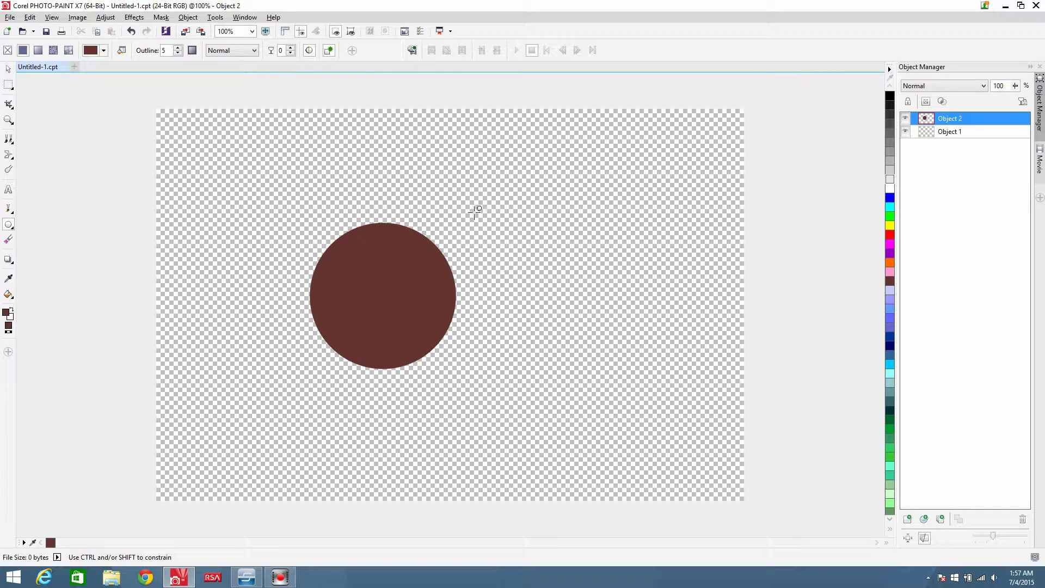
pyautogui.click(8, 68)
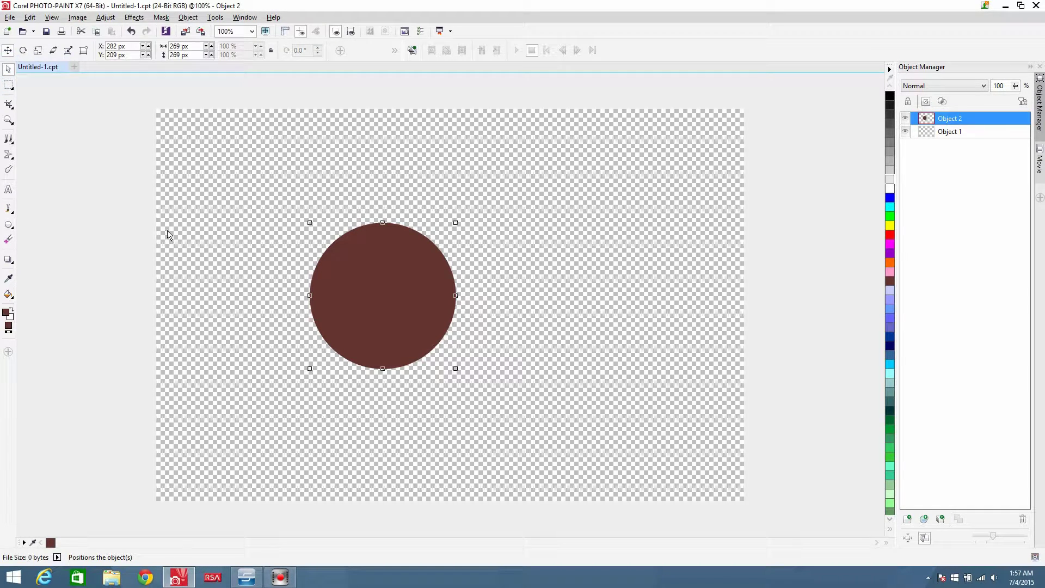
pyautogui.hotkey('ctrl', 'z')
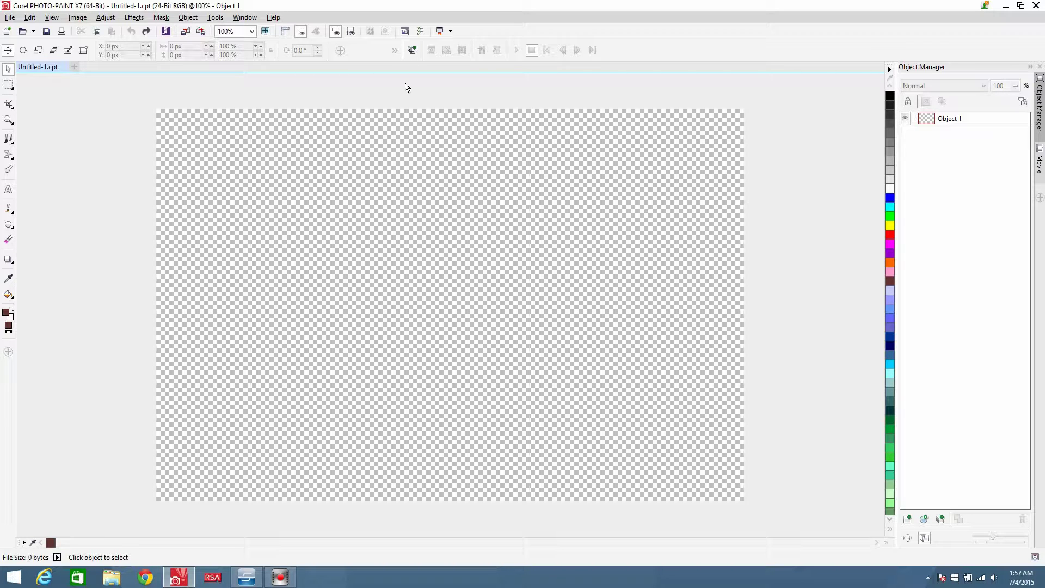
# Draw a white-filled circle with a black outline, about 242 px in diameter, in the upper-left part of the canvas
pyautogui.click(890, 97)
pyautogui.rightClick(890, 191)
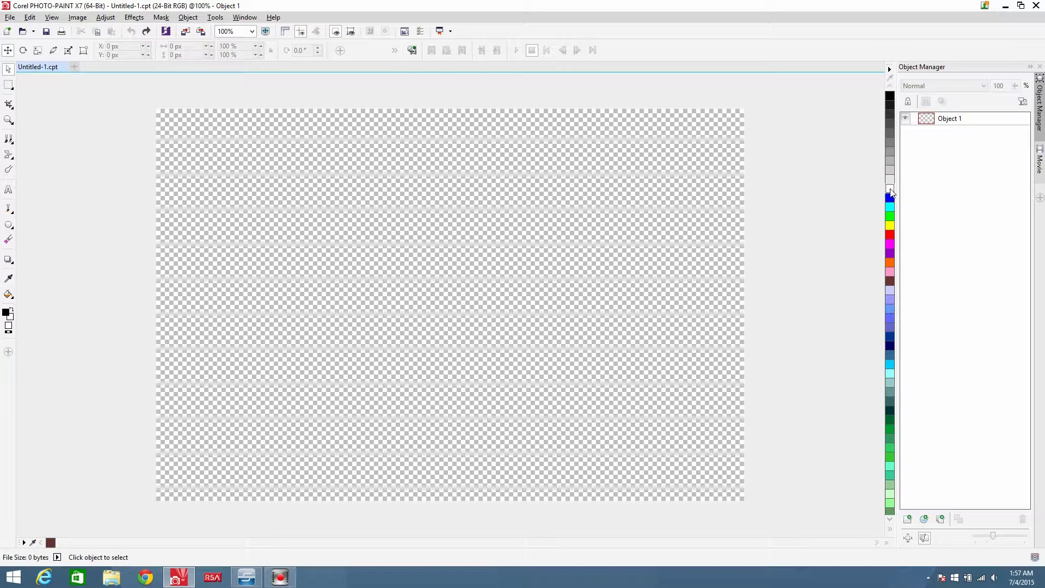
pyautogui.click(8, 225)
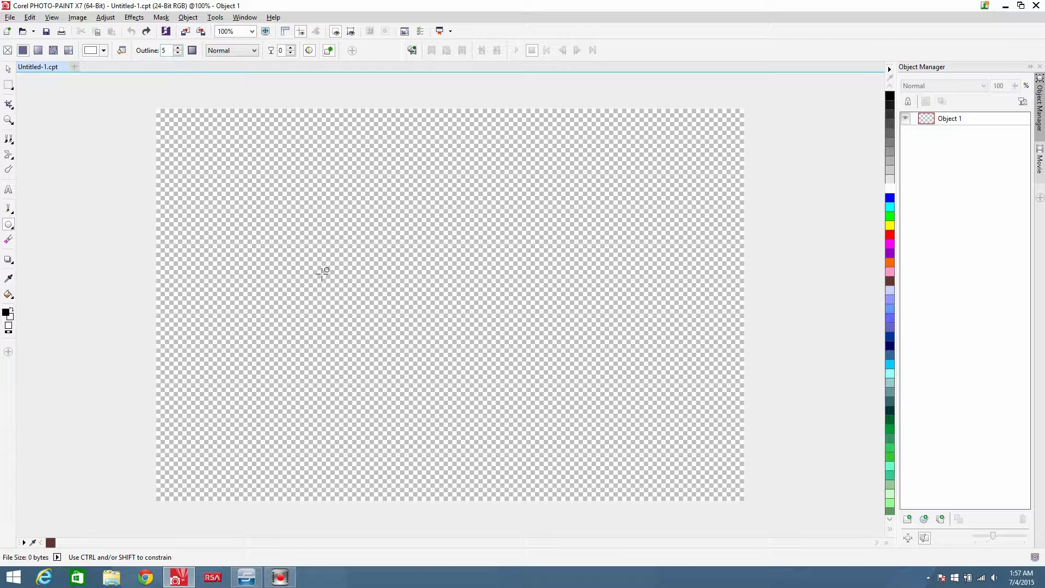
pyautogui.moveTo(315, 193); pyautogui.dragTo(446, 324)
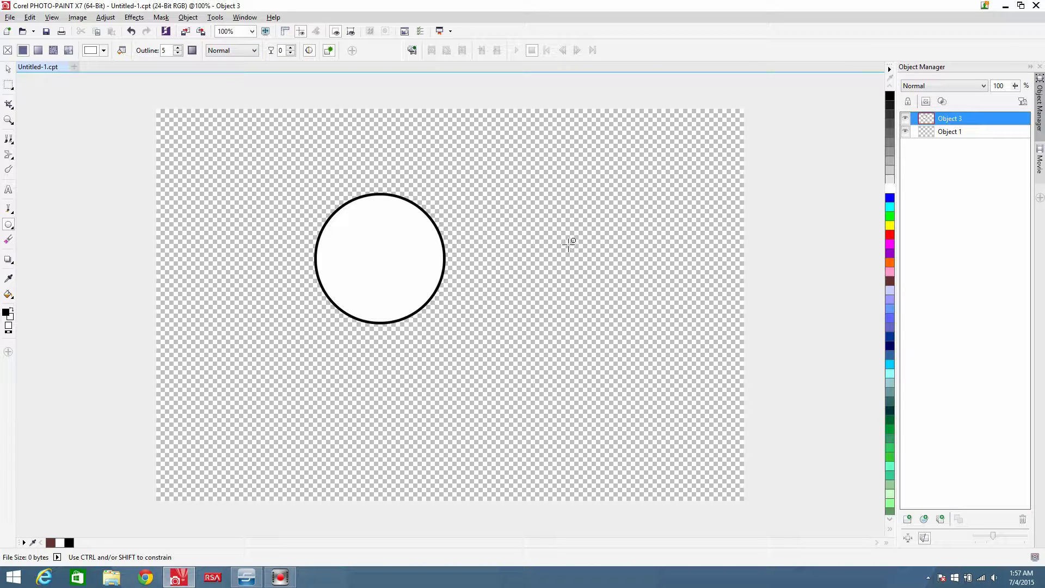
pyautogui.moveTo(491, 195); pyautogui.dragTo(675, 428)
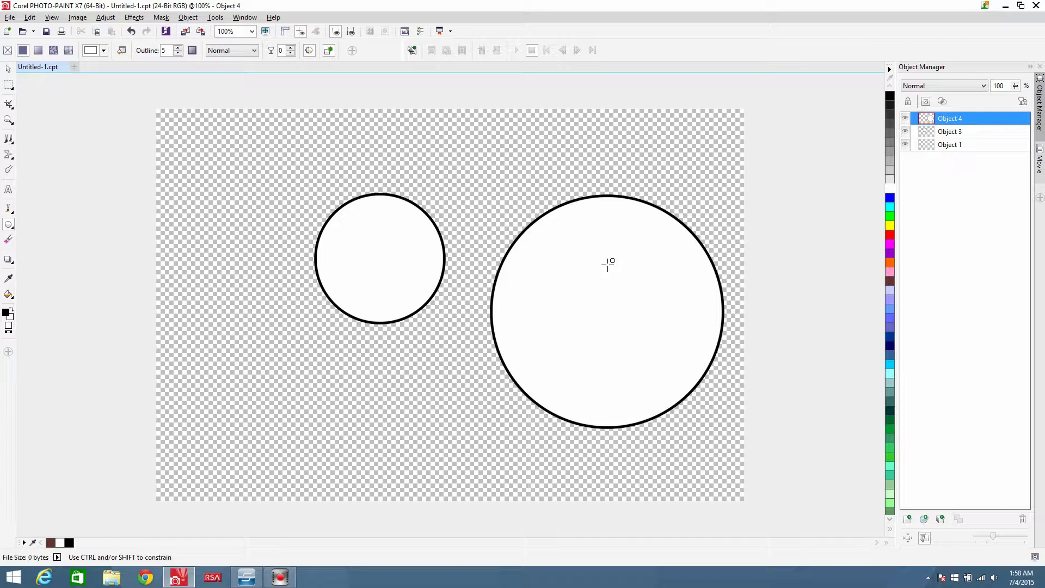
pyautogui.click(9, 69)
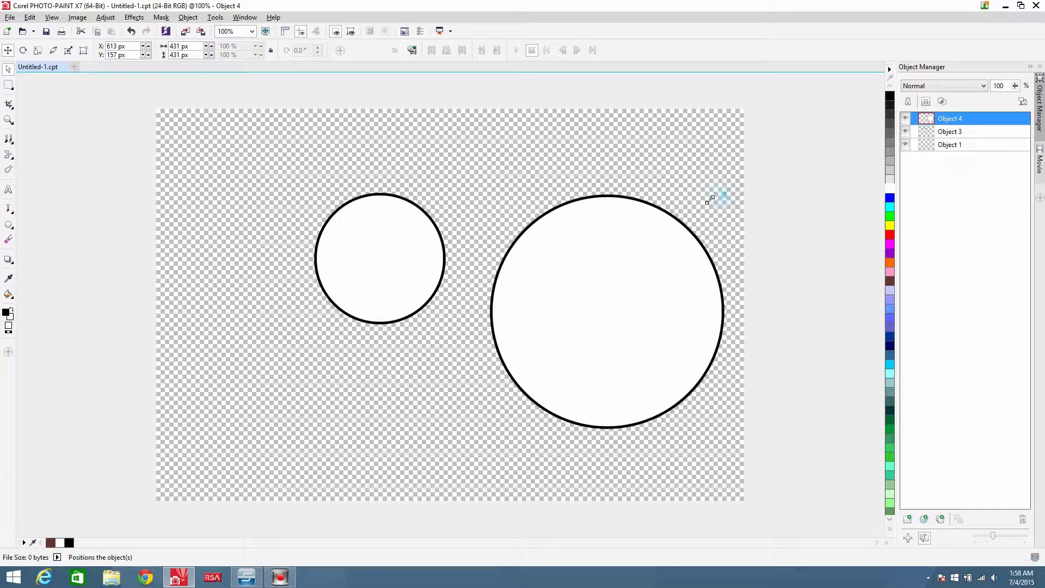
pyautogui.moveTo(725, 194); pyautogui.dragTo(672, 252)
pyautogui.moveTo(602, 319); pyautogui.dragTo(532, 277)
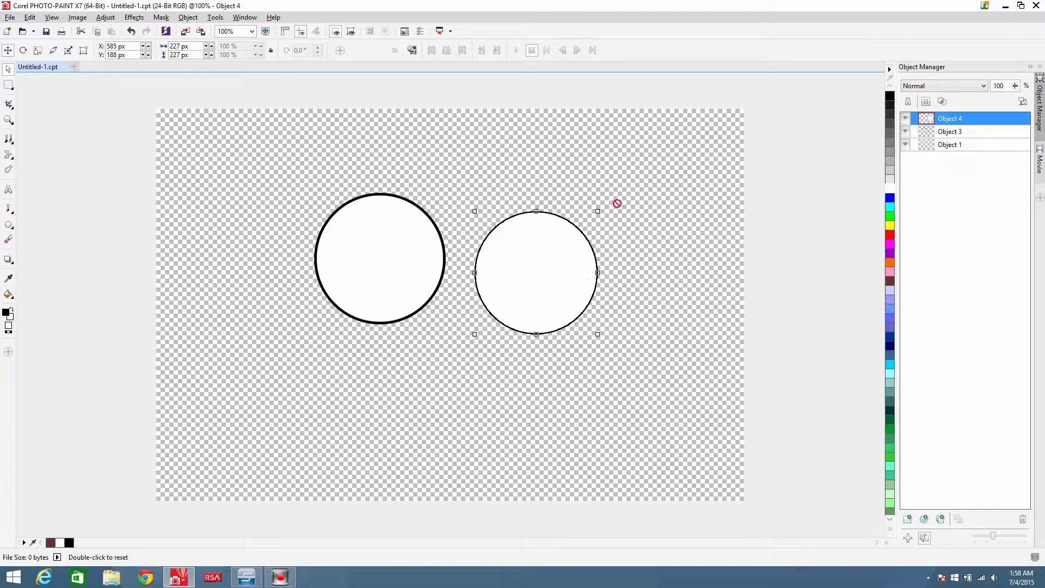
pyautogui.moveTo(598, 210); pyautogui.dragTo(601, 208)
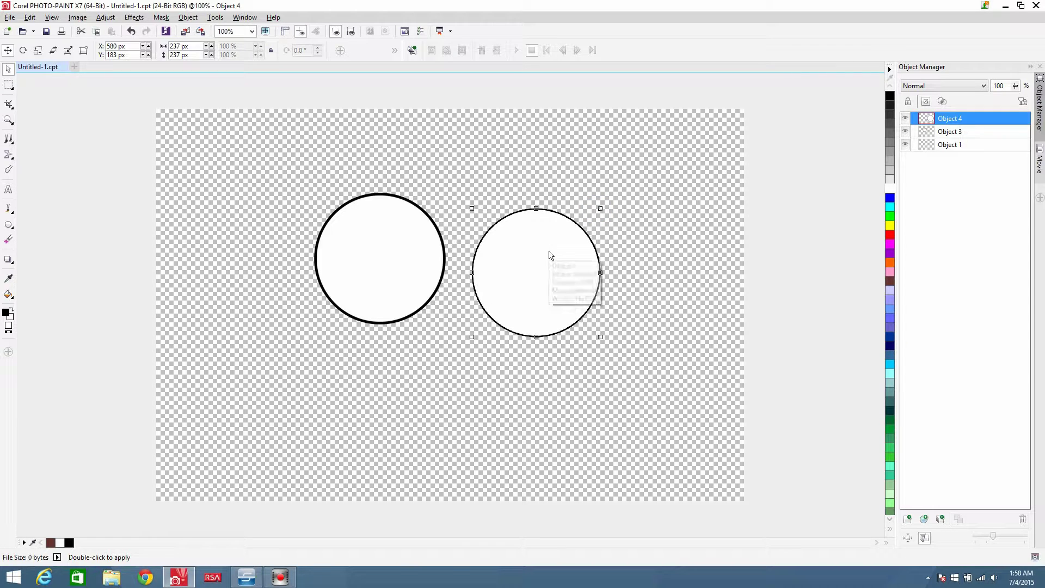
pyautogui.moveTo(551, 257); pyautogui.dragTo(532, 235)
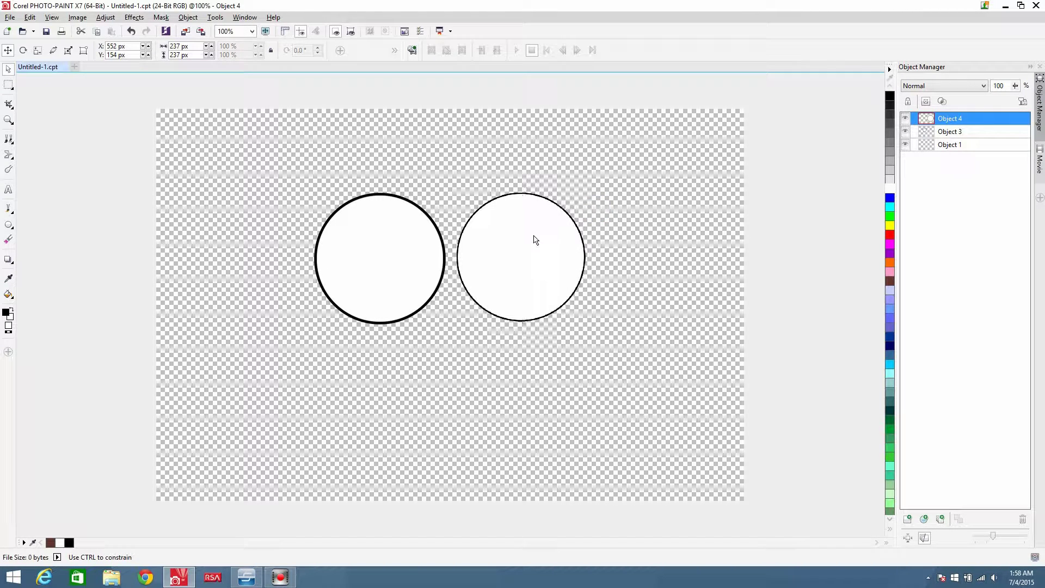
pyautogui.click(8, 85)
pyautogui.click(8, 69)
pyautogui.moveTo(509, 289); pyautogui.dragTo(509, 289)
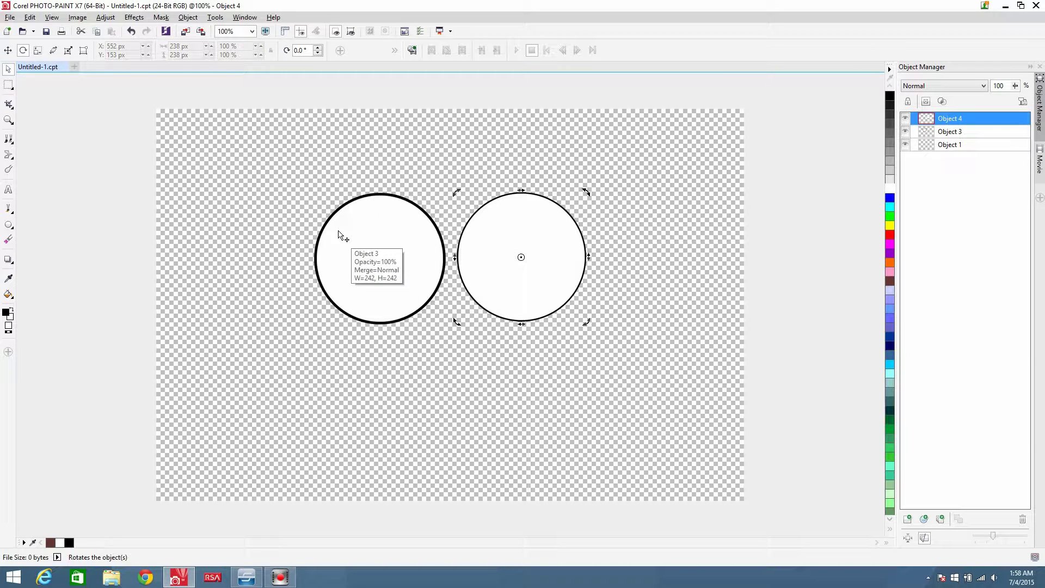
pyautogui.press('Delete')
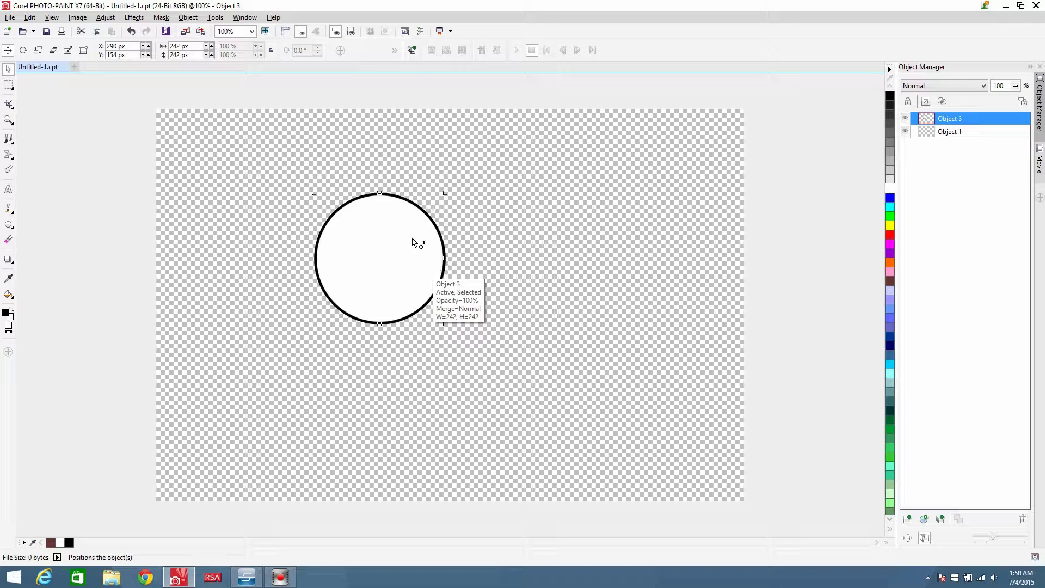
# Move the white circle to about X 218, Y 179 px and draw a black-outlined blue circle about 146 px wide inside it
pyautogui.moveTo(403, 241); pyautogui.dragTo(364, 251)
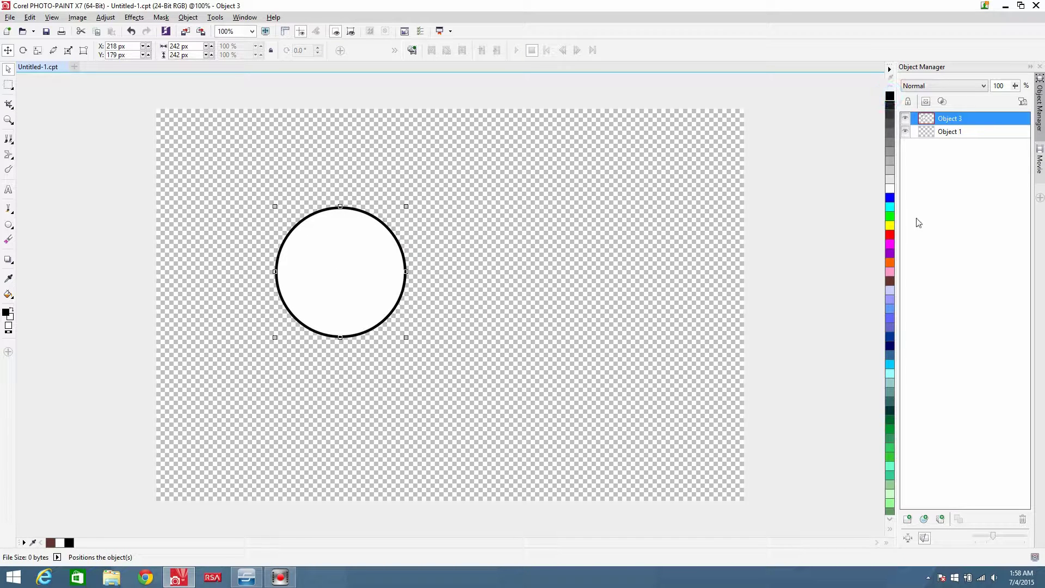
pyautogui.rightClick(890, 198)
pyautogui.click(9, 225)
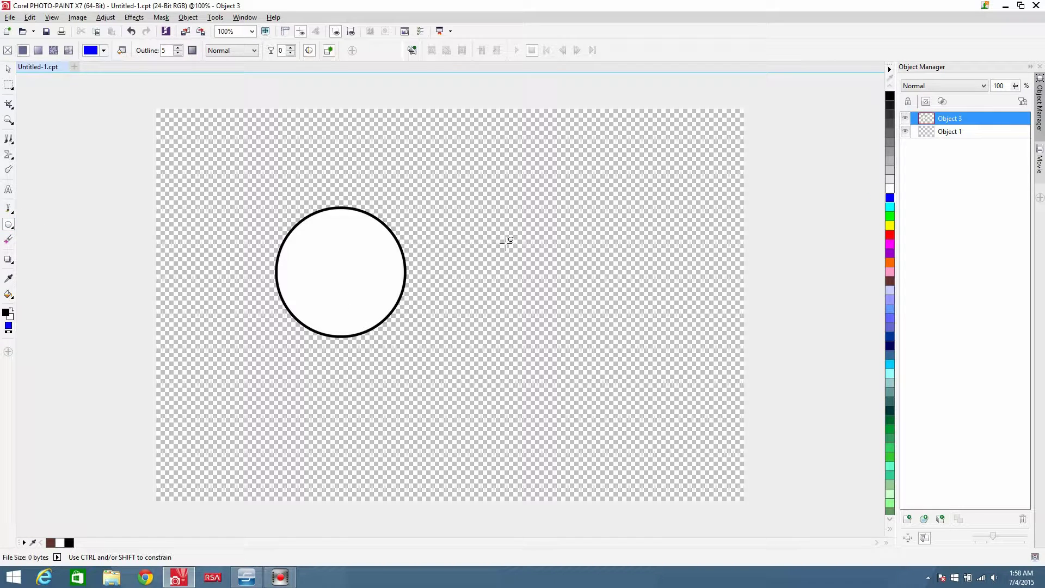
pyautogui.moveTo(494, 222); pyautogui.dragTo(568, 300)
pyautogui.hotkey('ctrl', 'z')
pyautogui.moveTo(301, 235); pyautogui.dragTo(380, 308)
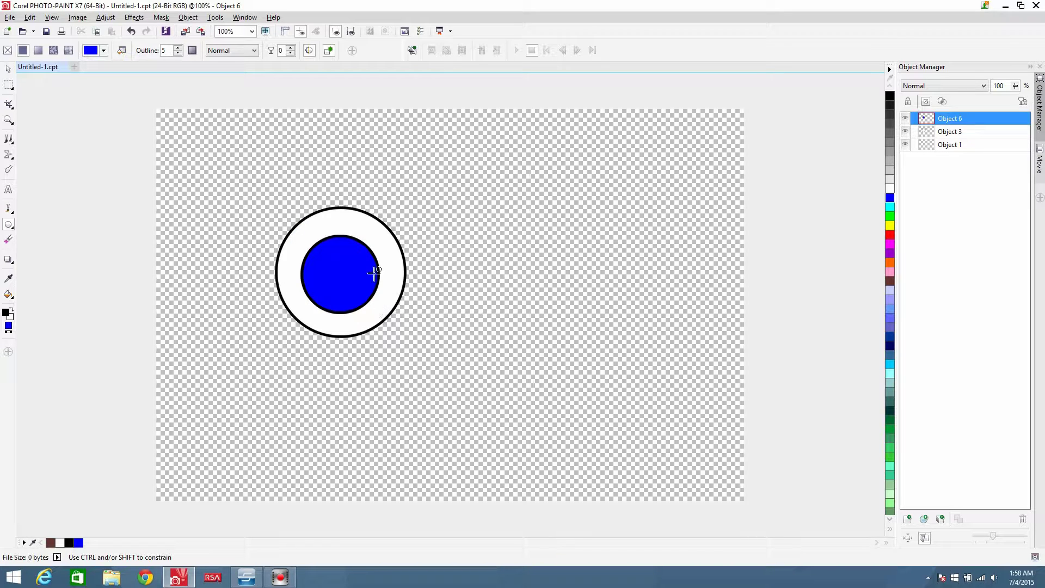
# Center the blue circle within the white circle at about X 267, Y 222 px
pyautogui.click(8, 69)
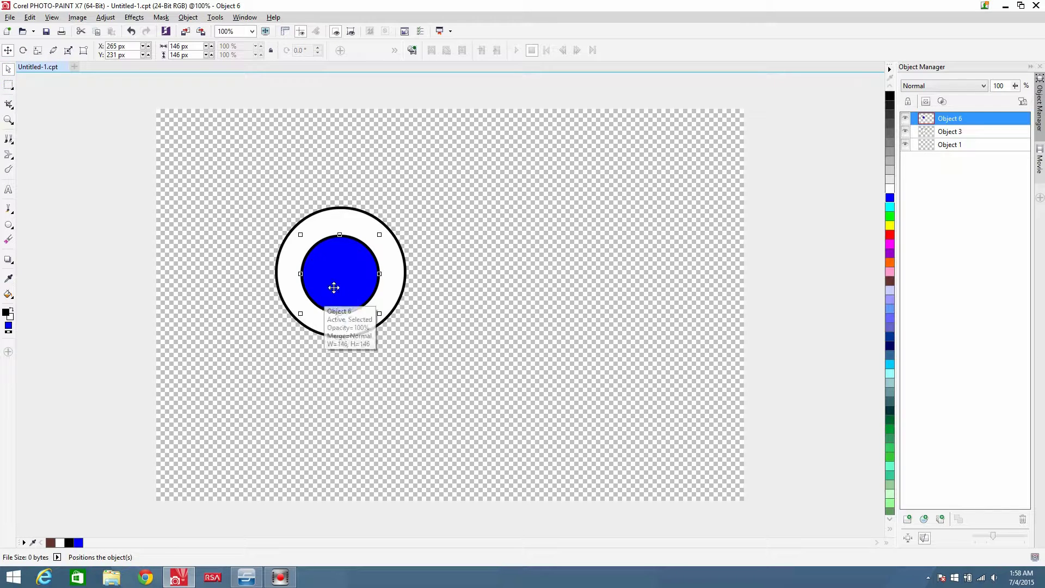
pyautogui.moveTo(333, 288)
pyautogui.mouseDown()
pyautogui.moveTo(346, 287)
pyautogui.moveTo(334, 284)
pyautogui.mouseUp()
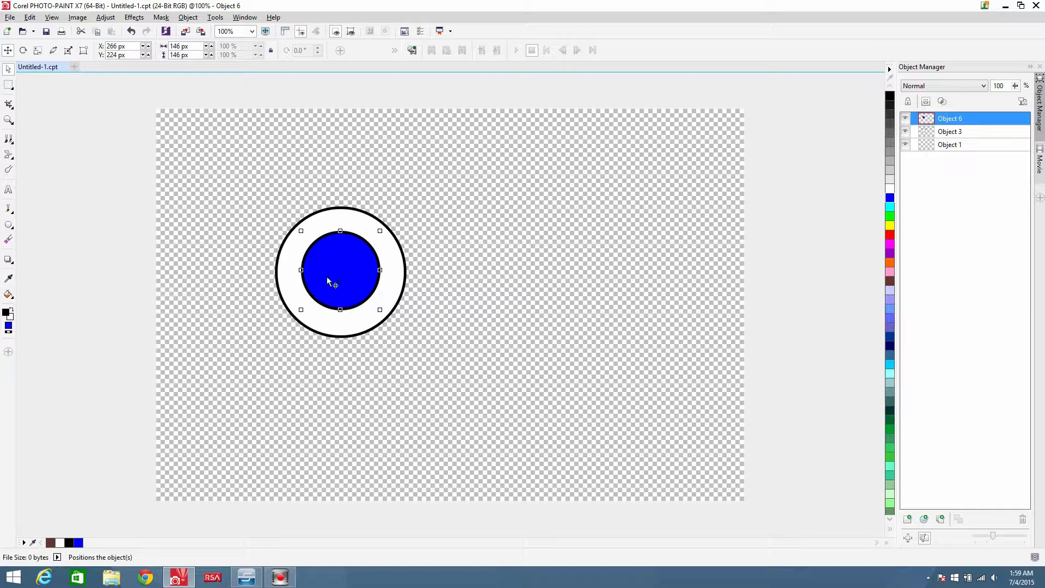
pyautogui.moveTo(328, 279)
pyautogui.mouseDown()
pyautogui.moveTo(334, 272)
pyautogui.moveTo(317, 282)
pyautogui.moveTo(318, 270)
pyautogui.moveTo(329, 276)
pyautogui.mouseUp()
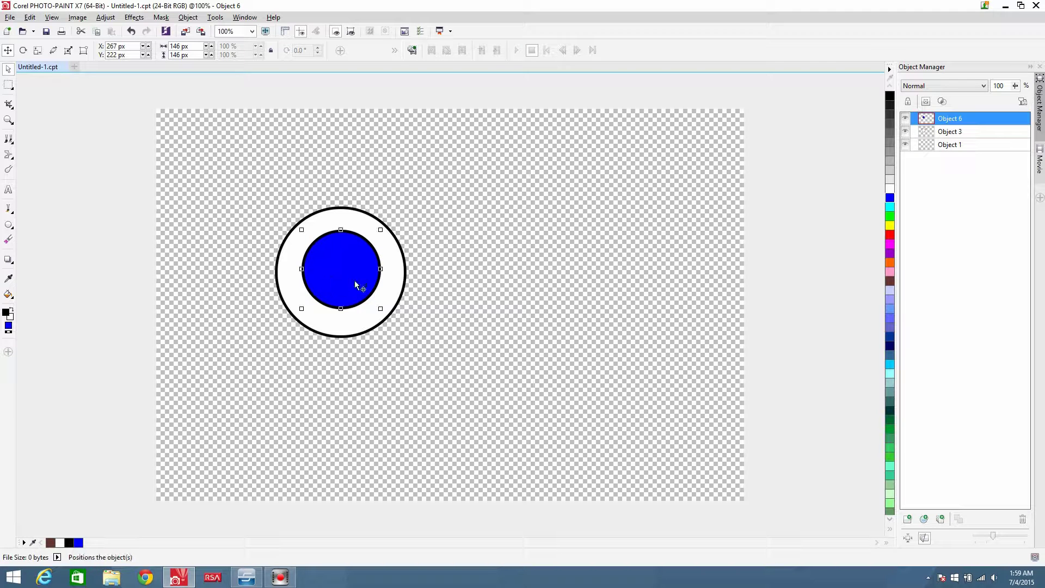
# Draw a solid black pupil circle about 90 px wide and center it on the blue circle at about X 296, Y 248 px
pyautogui.click(889, 96)
pyautogui.click(9, 226)
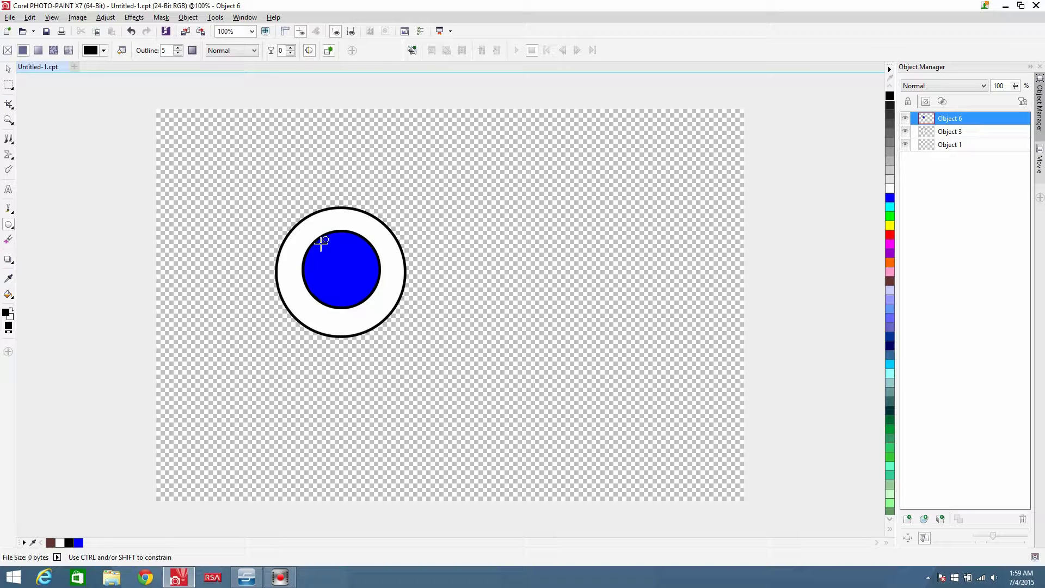
pyautogui.moveTo(320, 244); pyautogui.dragTo(371, 292)
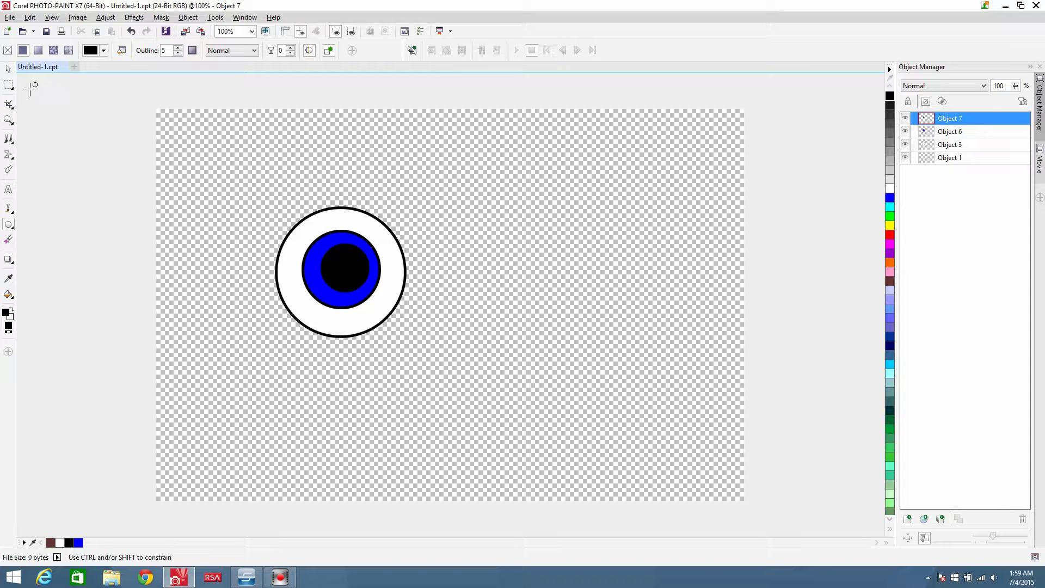
pyautogui.click(8, 68)
pyautogui.moveTo(352, 280)
pyautogui.mouseDown()
pyautogui.moveTo(340, 279)
pyautogui.moveTo(349, 279)
pyautogui.mouseUp()
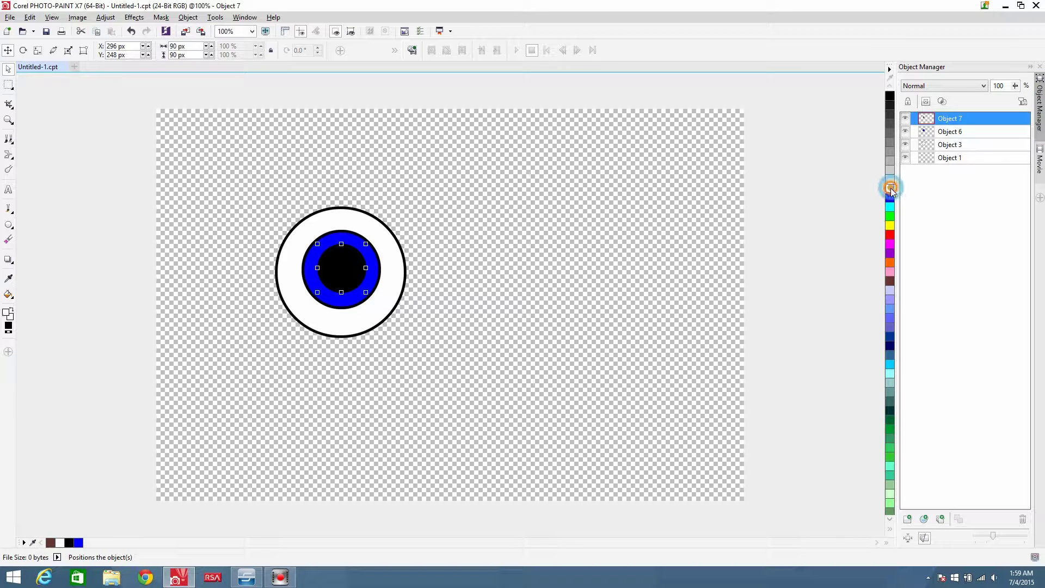
# Draw a small solid white highlight circle about 43 px wide on the upper-right edge of the black pupil
pyautogui.click(9, 225)
pyautogui.moveTo(354, 252); pyautogui.dragTo(367, 268)
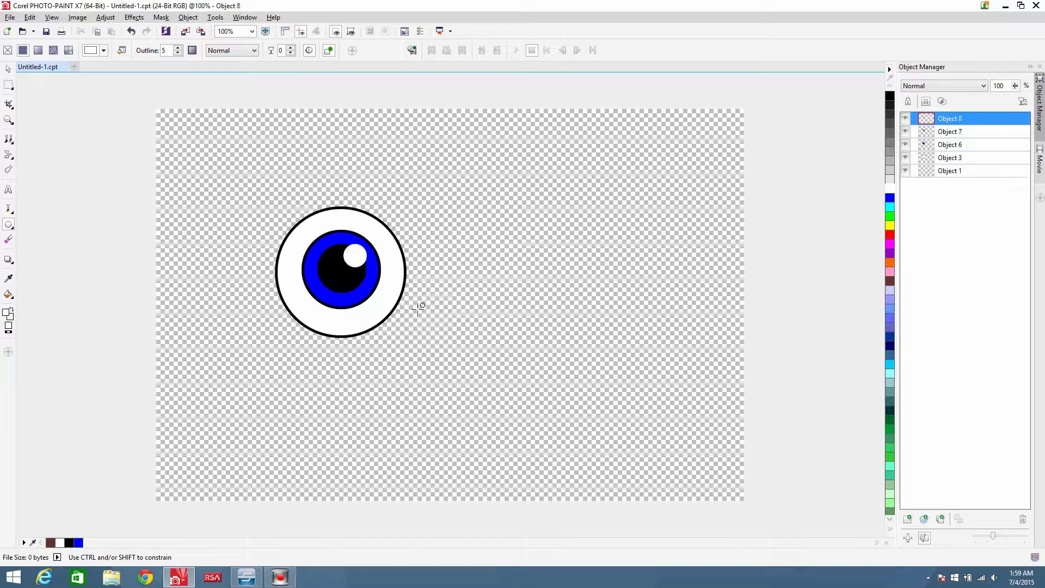
pyautogui.click(8, 69)
# Nudge the large white circle to about X 219, Y 173 px to center it around the blue iris
pyautogui.click(486, 275)
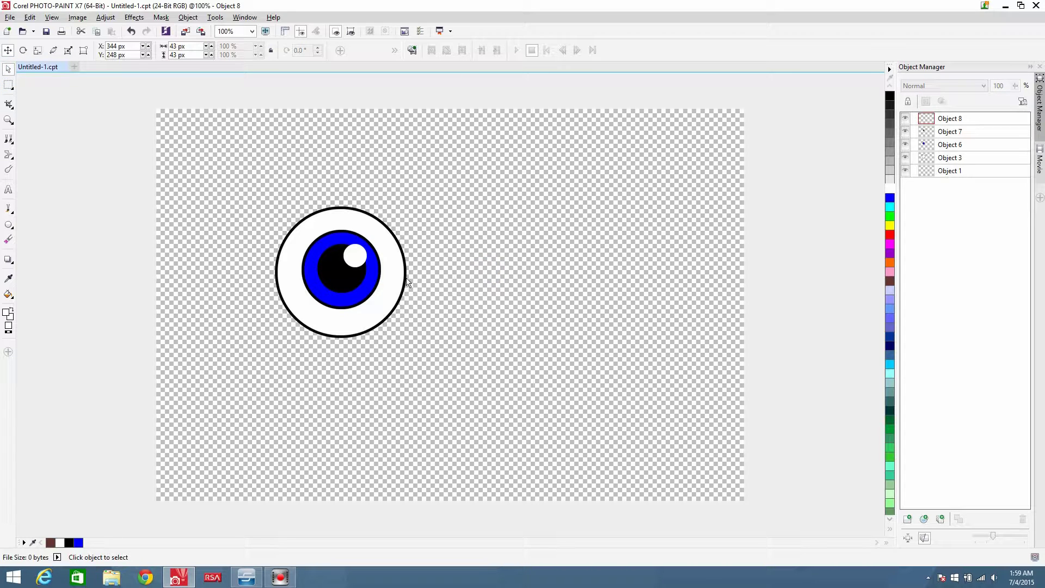
pyautogui.moveTo(394, 300); pyautogui.dragTo(390, 296)
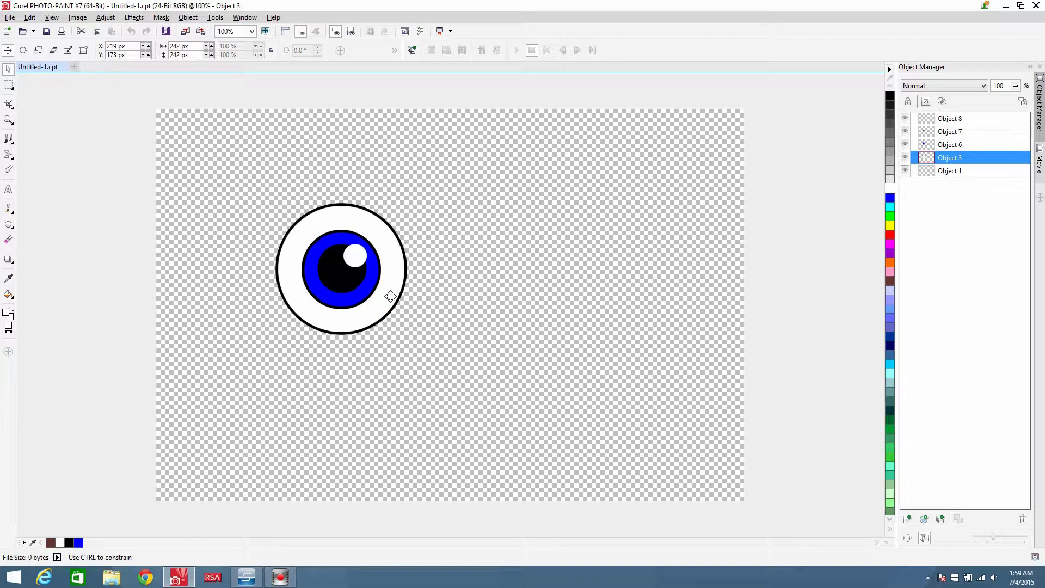
pyautogui.click(465, 333)
# Try a Lens Flare effect with size 34 on the whole blue circle, and undo it
pyautogui.click(373, 294)
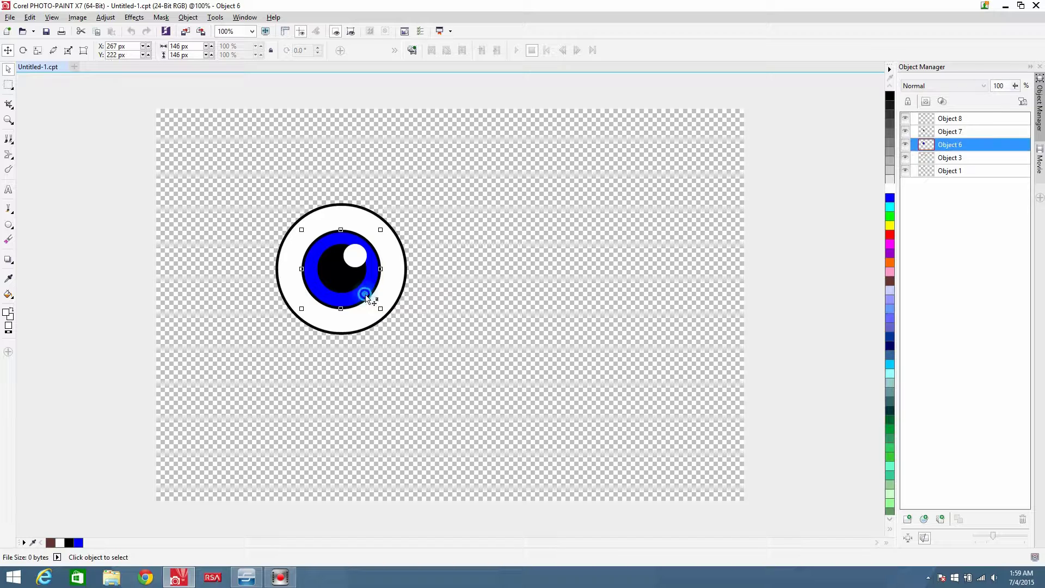
pyautogui.click(134, 17)
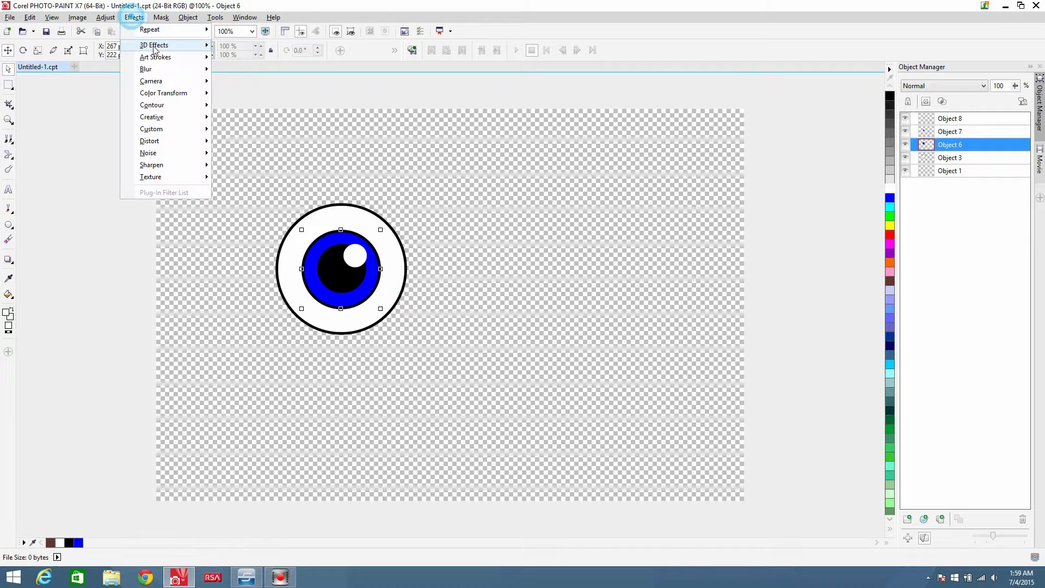
pyautogui.moveTo(159, 81)
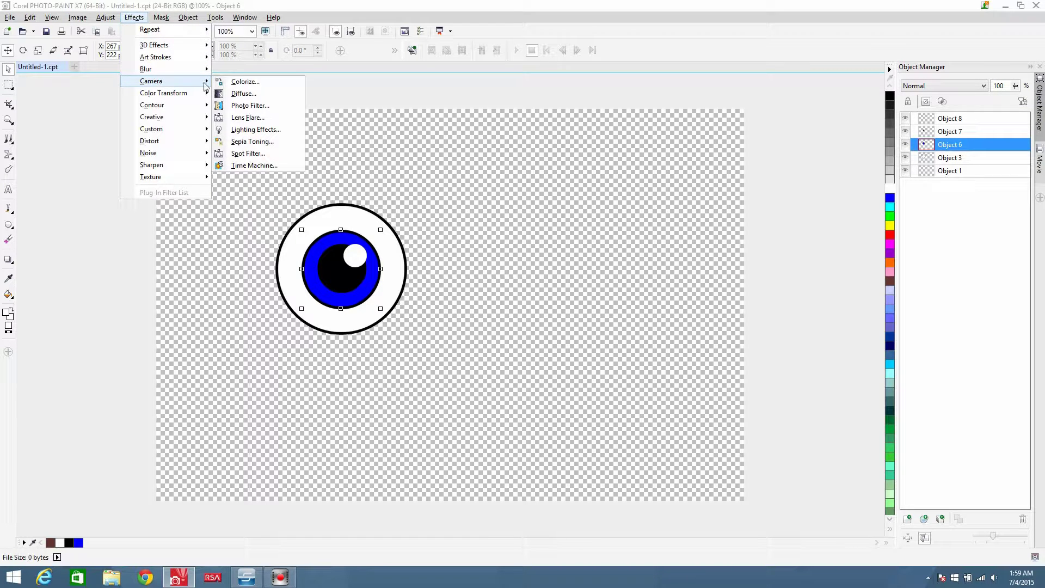
pyautogui.click(250, 117)
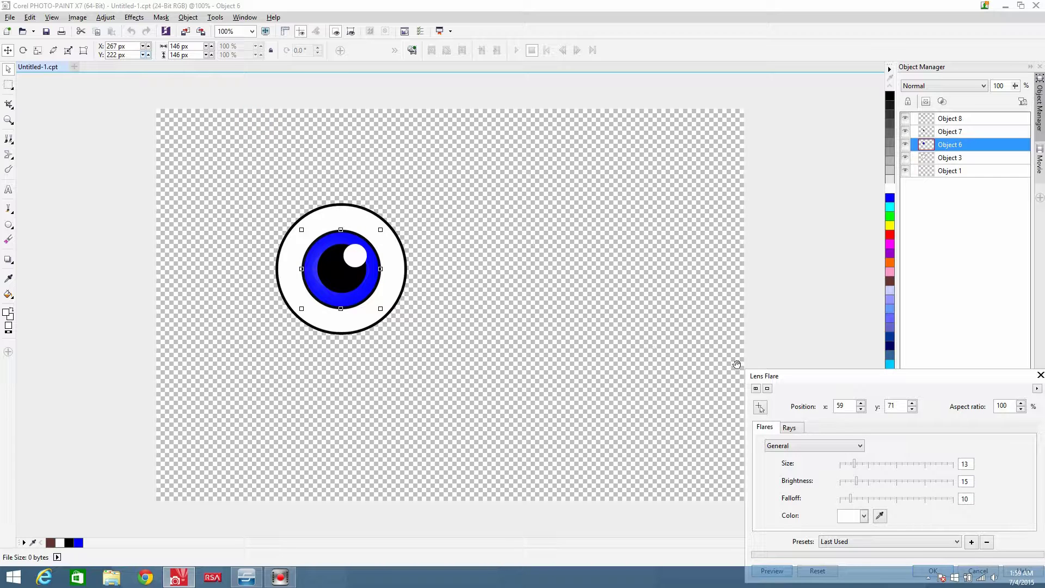
pyautogui.moveTo(880, 383); pyautogui.dragTo(710, 203)
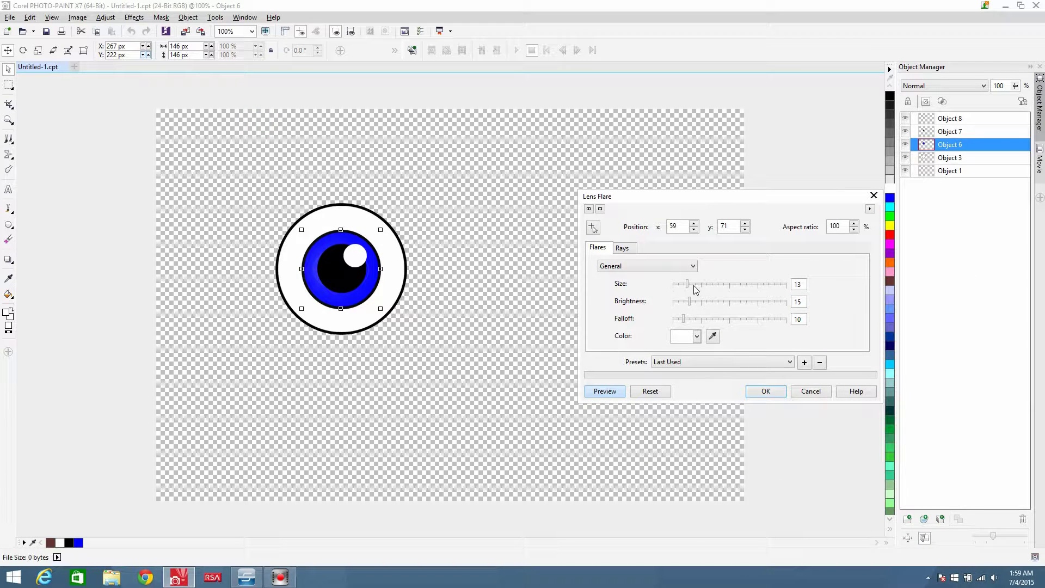
pyautogui.moveTo(688, 284); pyautogui.dragTo(706, 285)
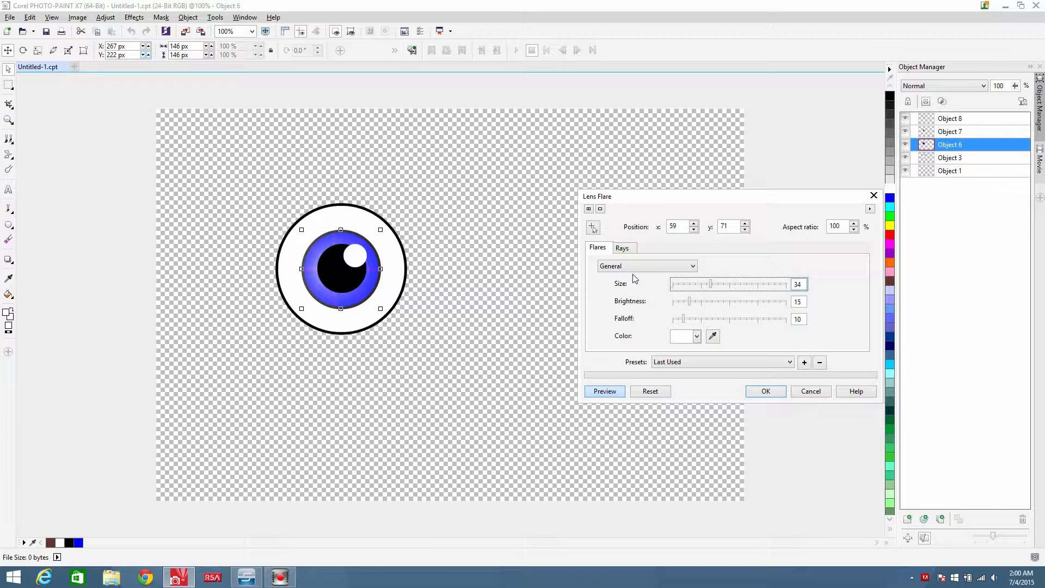
pyautogui.click(765, 391)
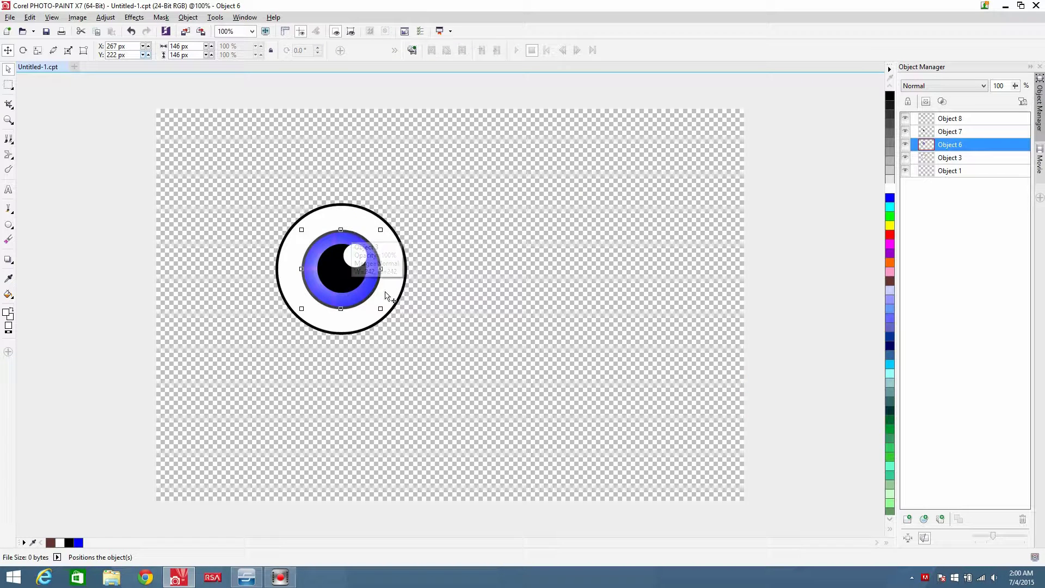
pyautogui.click(464, 263)
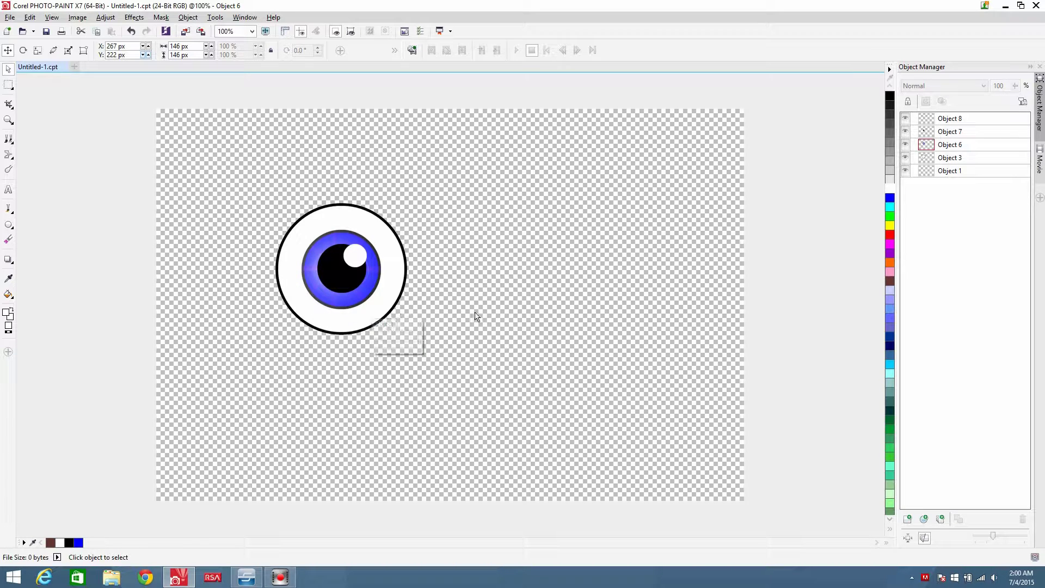
pyautogui.hotkey('ctrl', 'z')
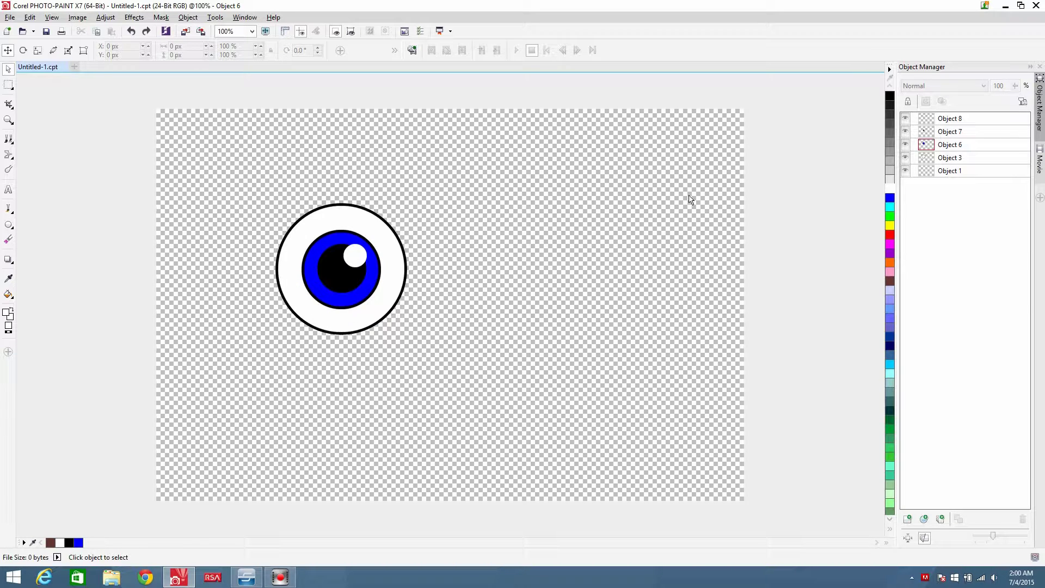
# Hide the white highlight and the black pupil, and mask the blue fill inside the iris outline with the Magic Wand Mask
pyautogui.click(905, 119)
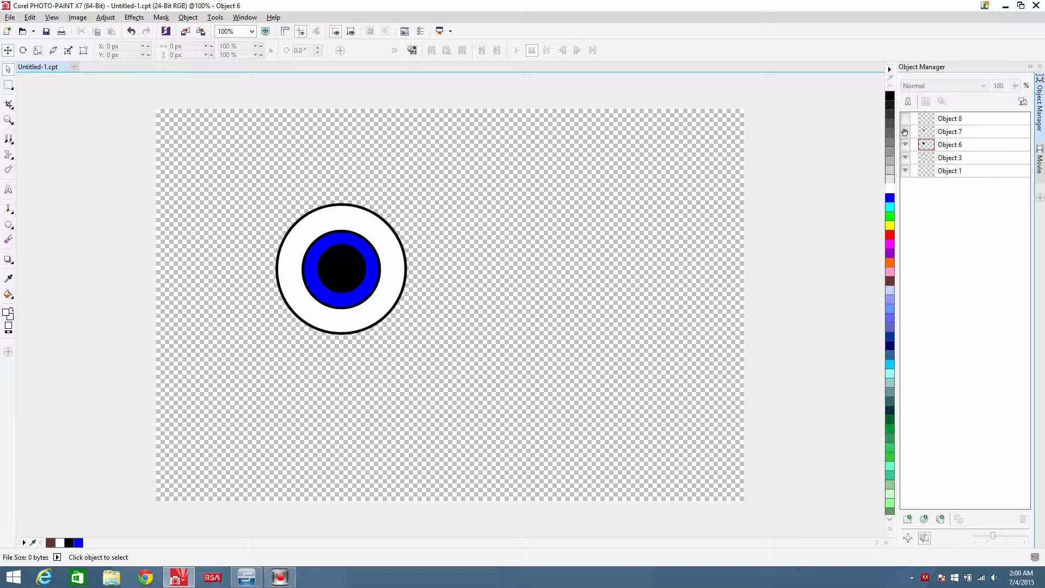
pyautogui.click(904, 132)
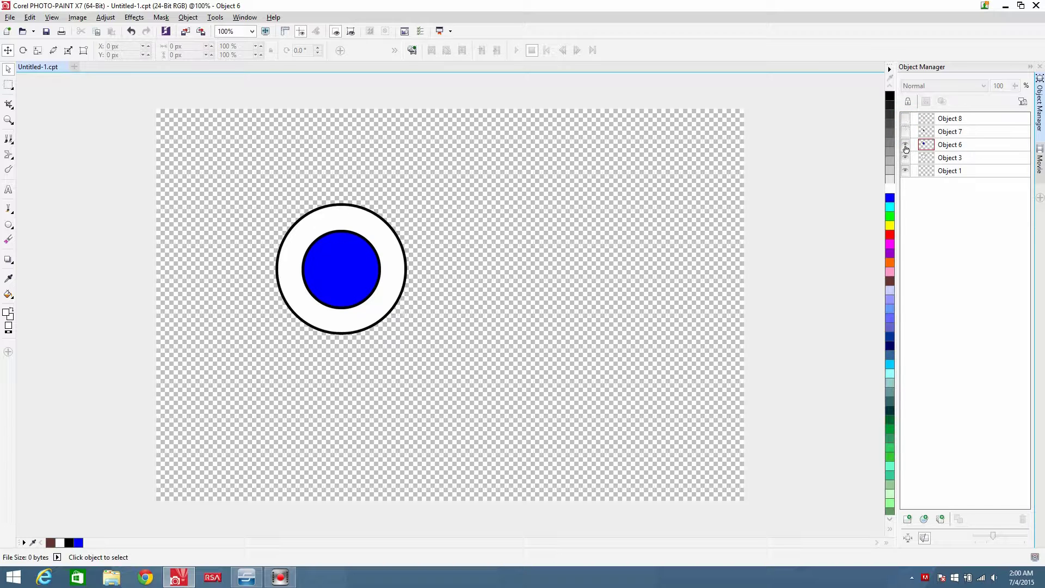
pyautogui.click(339, 262)
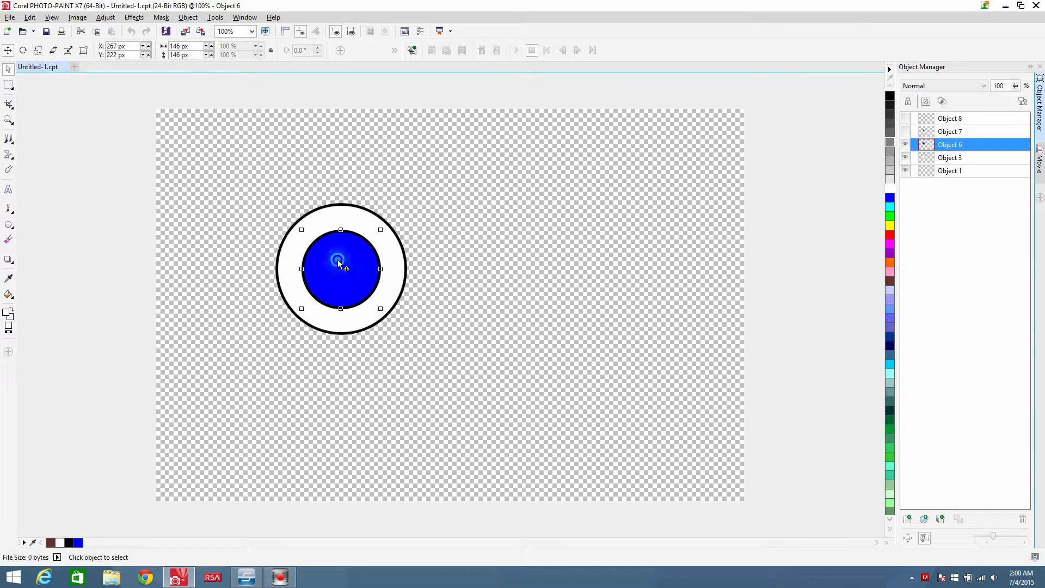
pyautogui.click(8, 85)
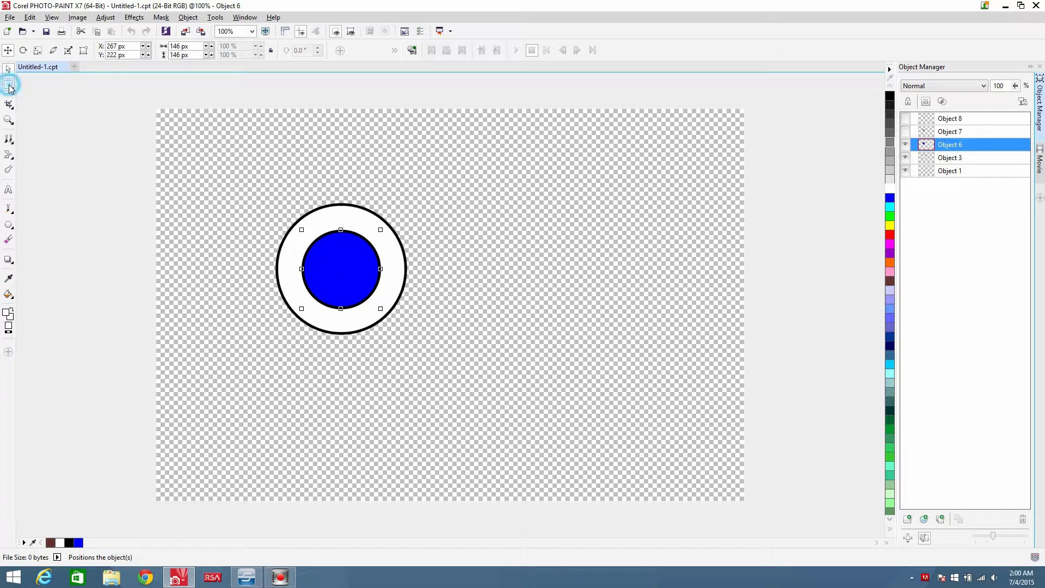
pyautogui.click(24, 112)
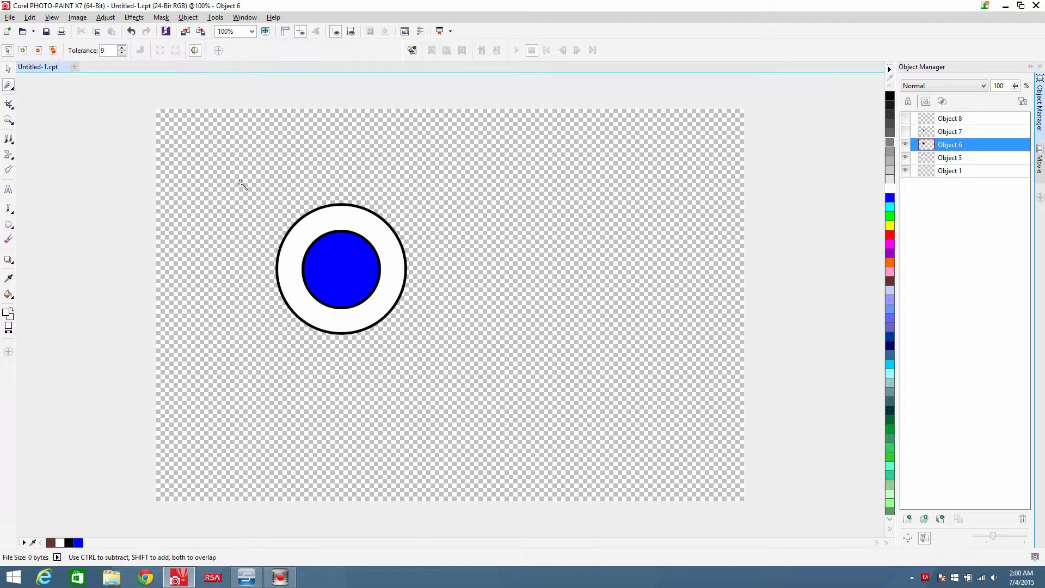
pyautogui.click(330, 270)
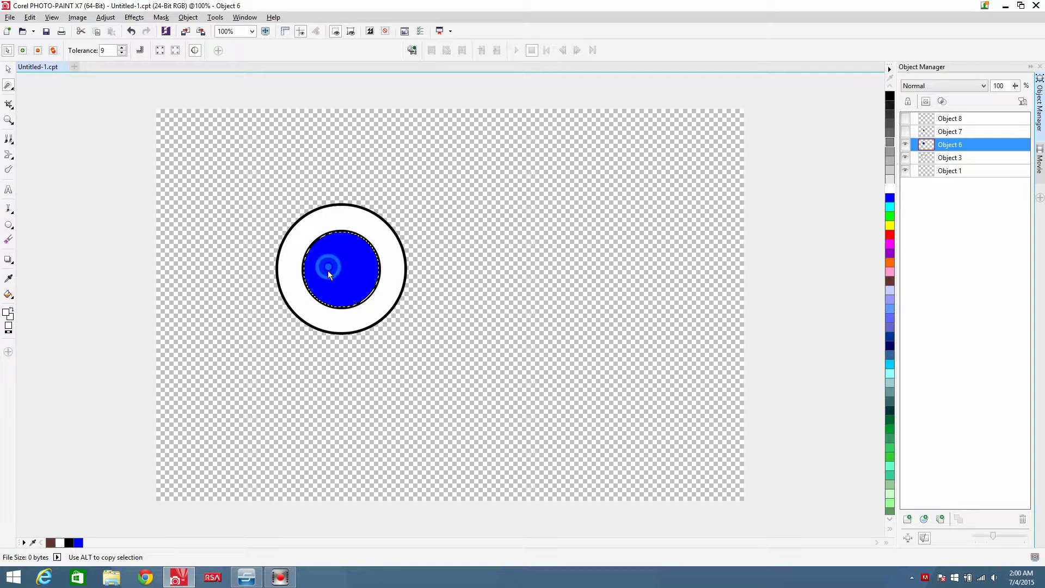
# Apply the Lens Flare camera effect with size 34, brightness 15 and falloff 10 to the masked blue fill
pyautogui.click(146, 23)
pyautogui.moveTo(202, 92)
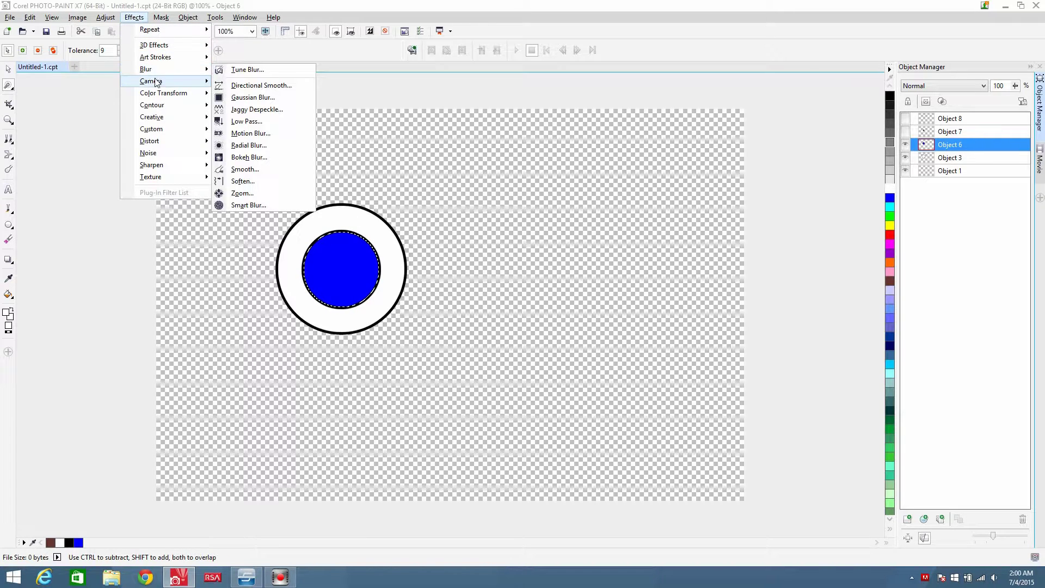
pyautogui.click(248, 118)
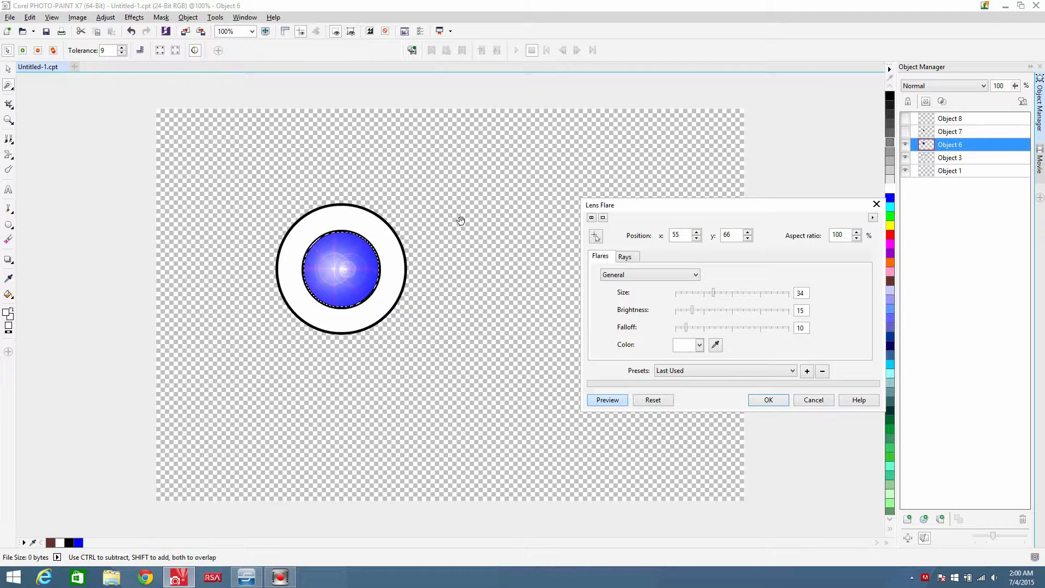
pyautogui.click(768, 400)
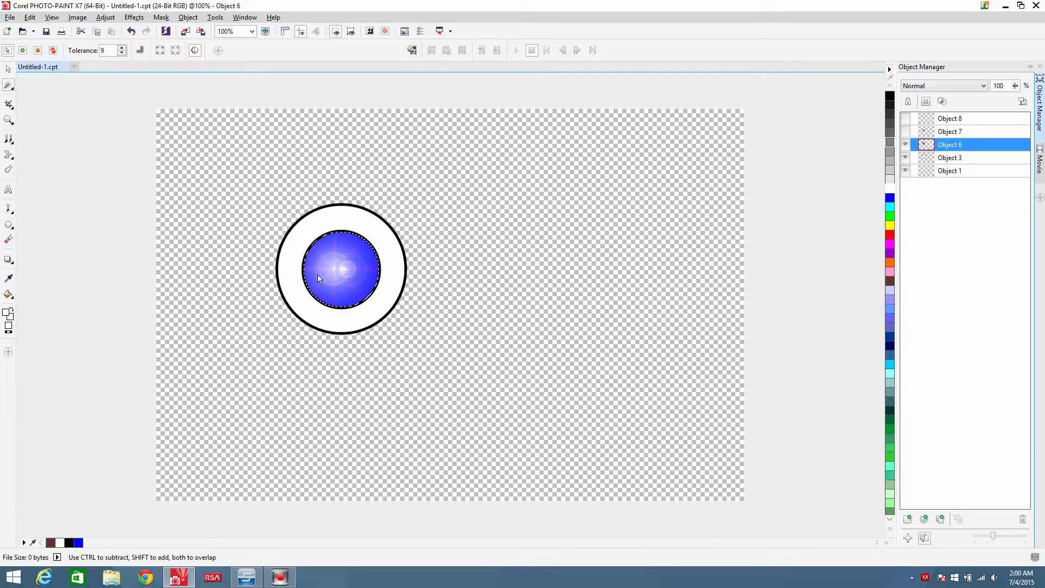
# Show the black pupil and the white highlight again, and remove the mask from the iris
pyautogui.click(905, 131)
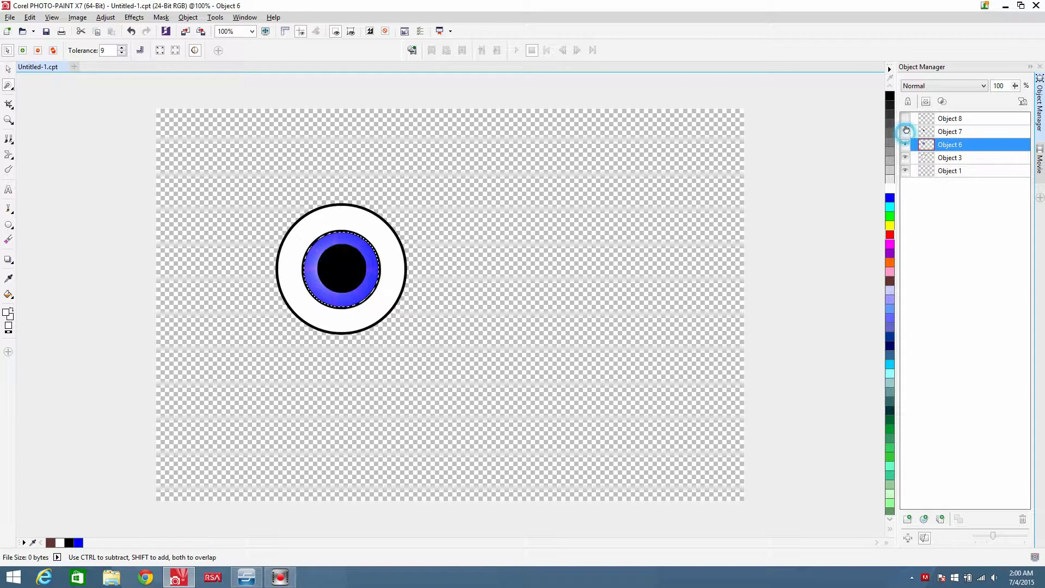
pyautogui.click(905, 118)
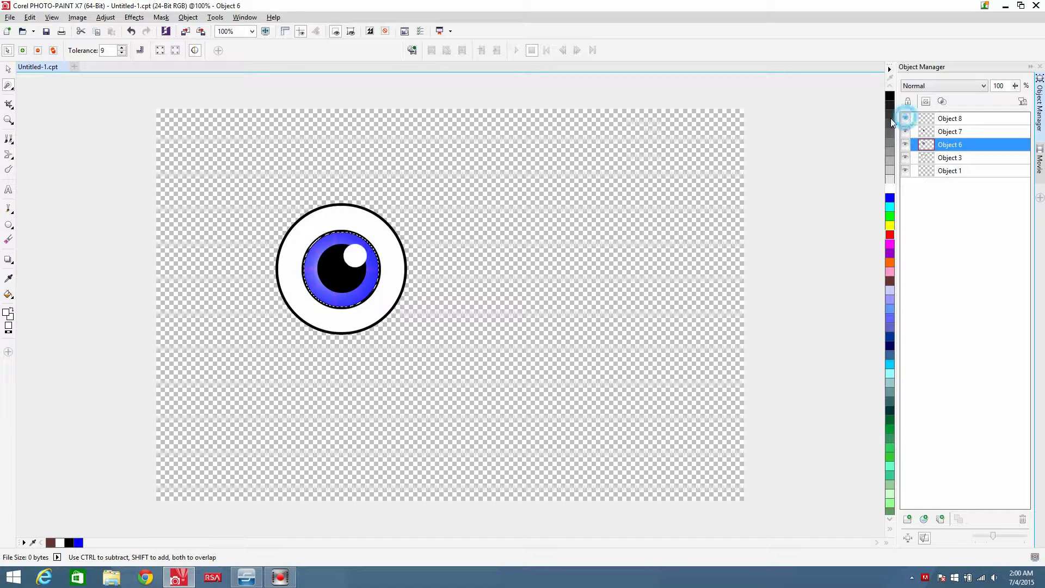
pyautogui.click(10, 86)
pyautogui.click(33, 96)
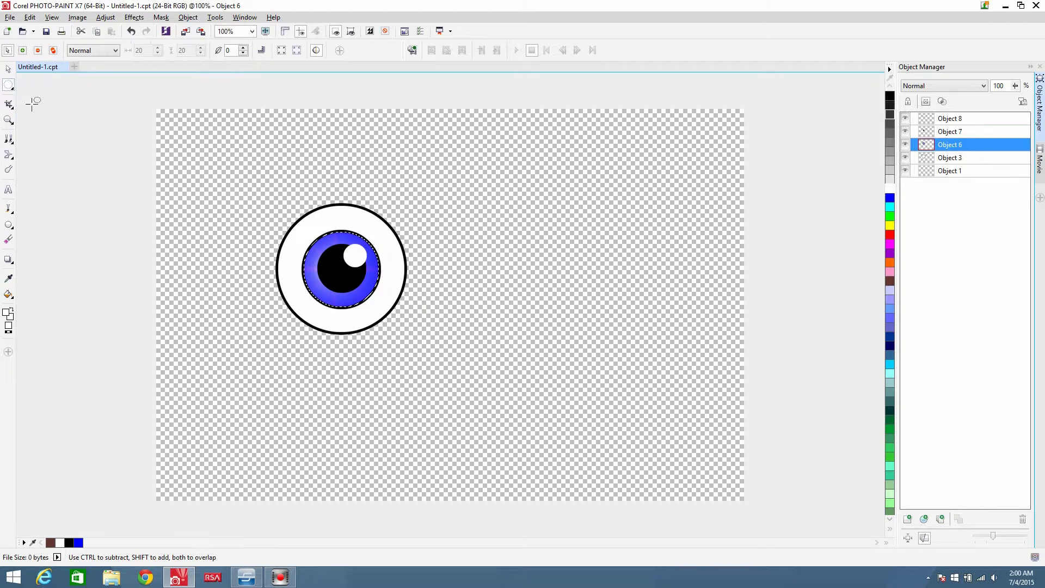
pyautogui.click(264, 157)
pyautogui.click(7, 68)
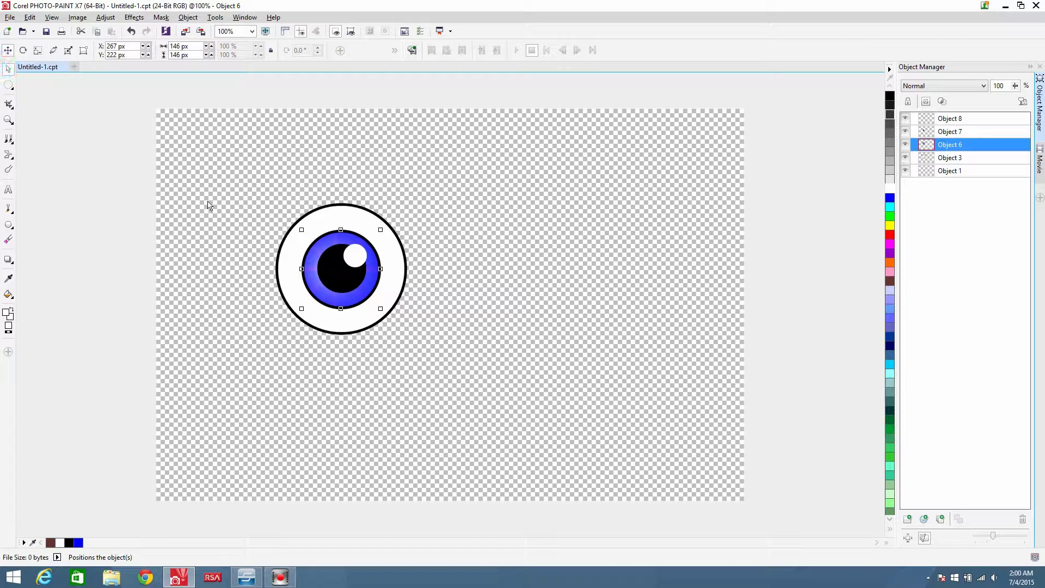
# Duplicate all the circles of the eye and place the copy beside the original at about X 618, Y 175 px
pyautogui.moveTo(218, 166); pyautogui.dragTo(510, 402)
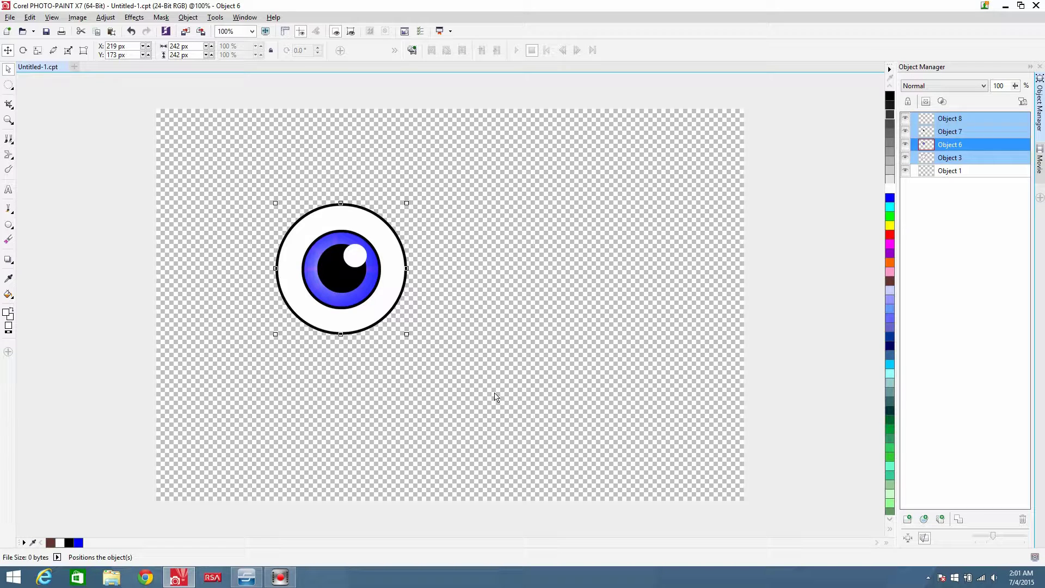
pyautogui.hotkey('ctrl', 'd')
pyautogui.moveTo(385, 308); pyautogui.dragTo(603, 312)
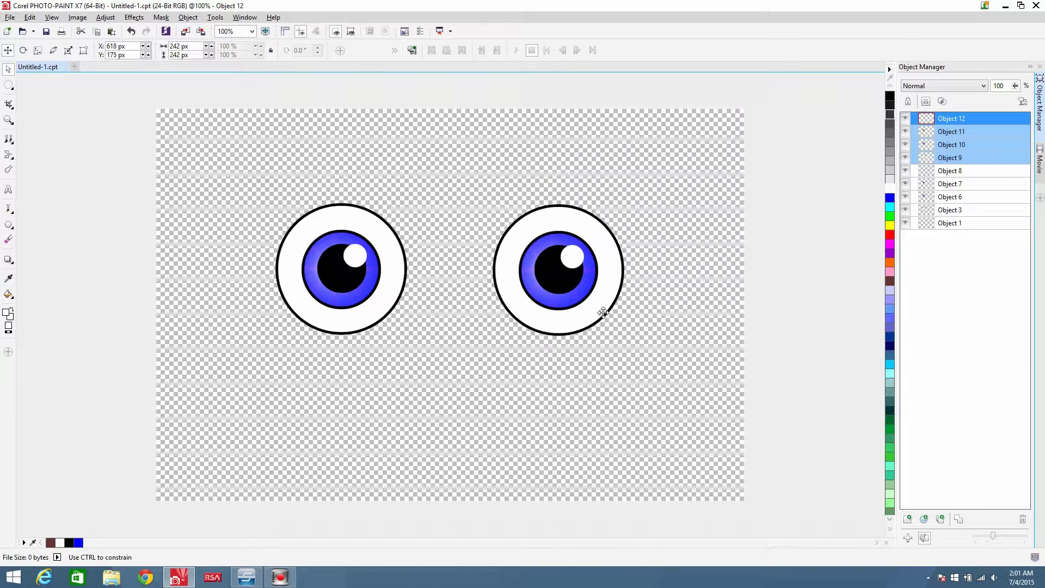
# Combine the duplicated eye's circles into one object and move it to about X 683, Y 38 px
pyautogui.click(959, 519)
pyautogui.moveTo(540, 334); pyautogui.dragTo(575, 259)
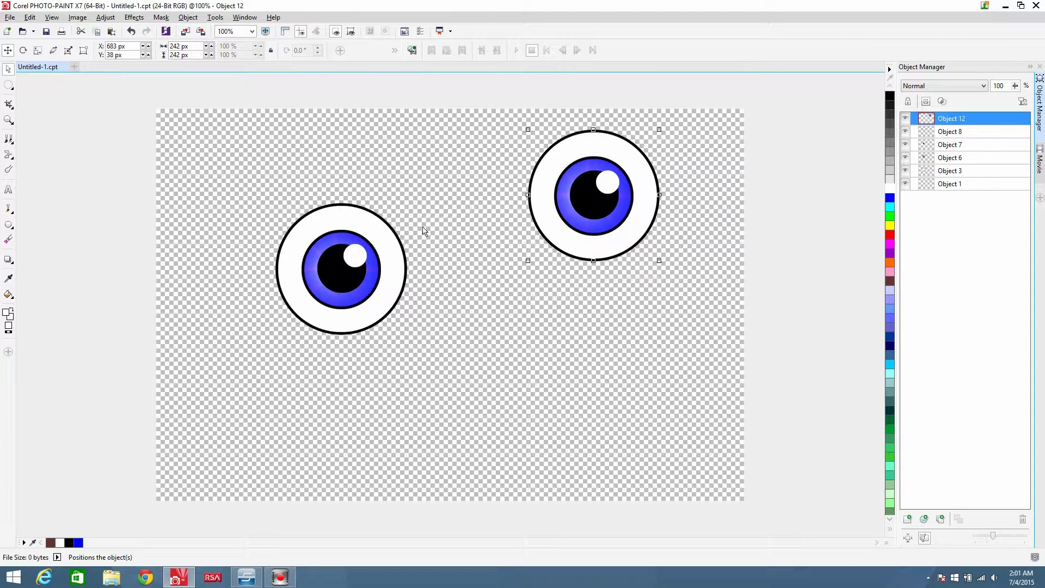
# Move the original layered eye to about X 64, Y 23 px and place a duplicate of it at about X 320, Y 375 px
pyautogui.moveTo(246, 161); pyautogui.dragTo(455, 372)
pyautogui.moveTo(369, 282); pyautogui.dragTo(290, 208)
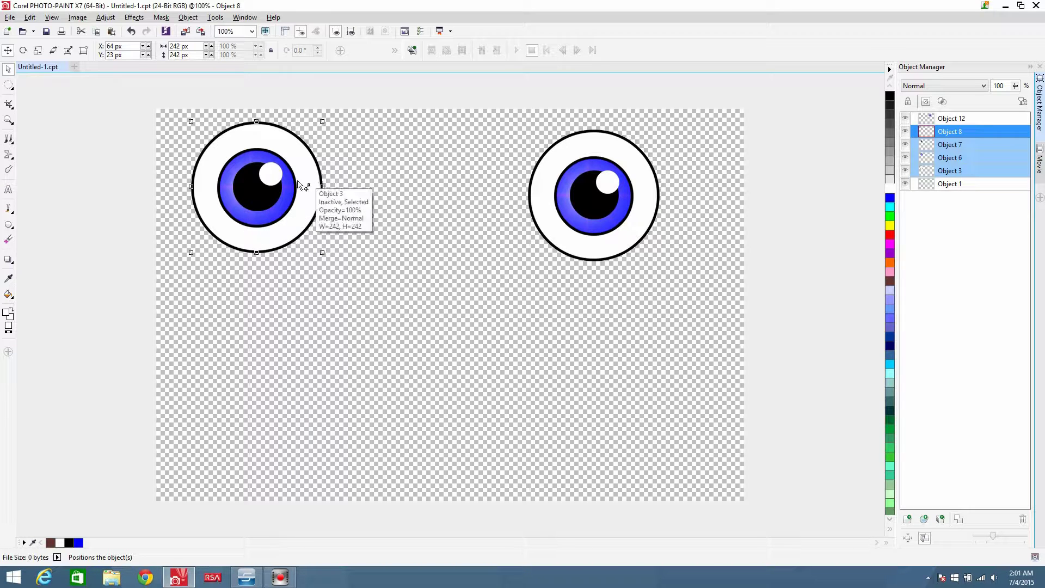
pyautogui.hotkey('ctrl', 'd')
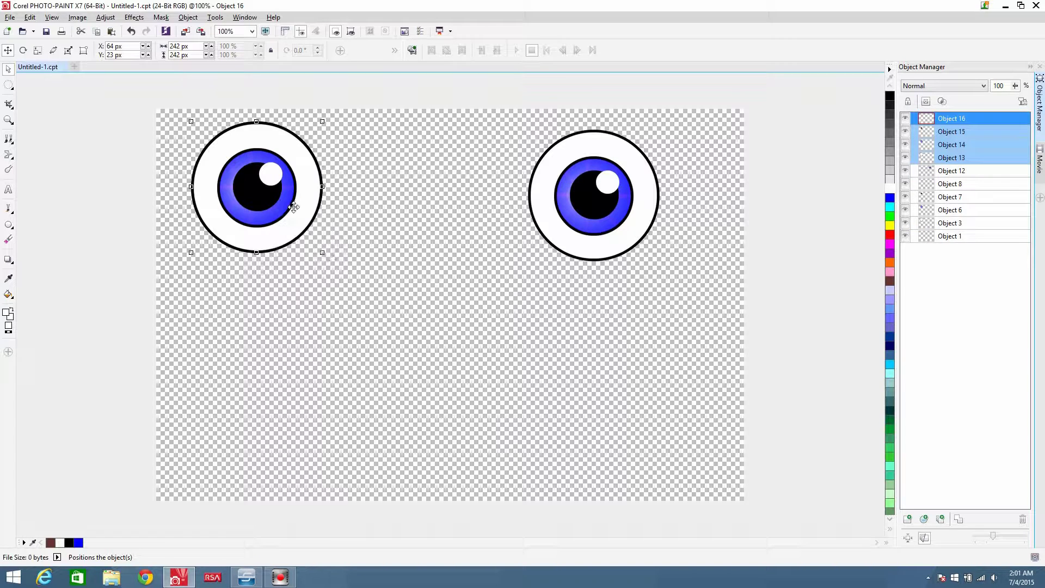
pyautogui.moveTo(275, 201); pyautogui.dragTo(420, 390)
pyautogui.click(497, 392)
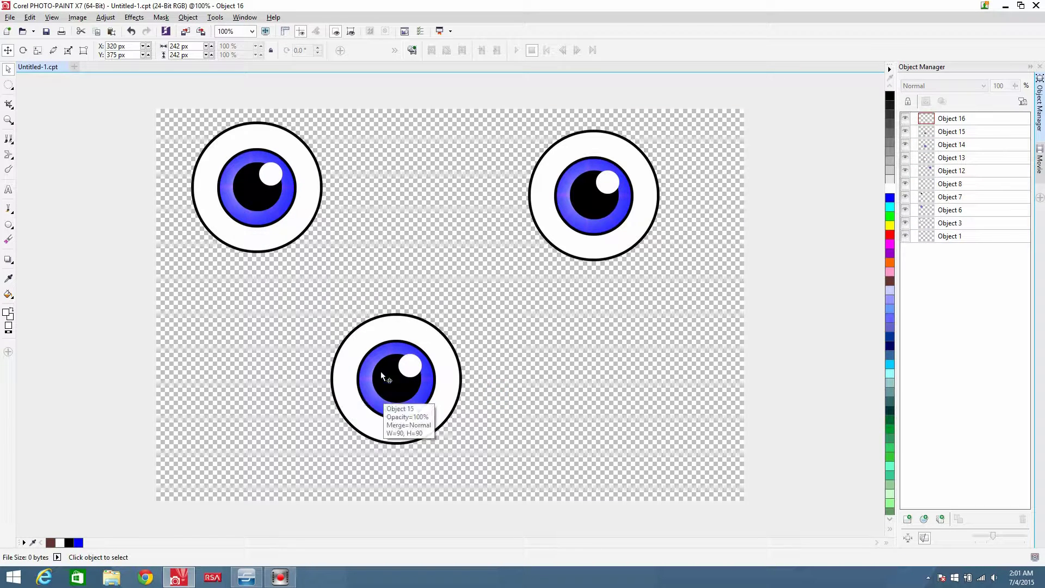
# Nudge the lower eye's iris, pupil and highlight together to about X 370, Y 423 px
pyautogui.moveTo(342, 266); pyautogui.dragTo(458, 430)
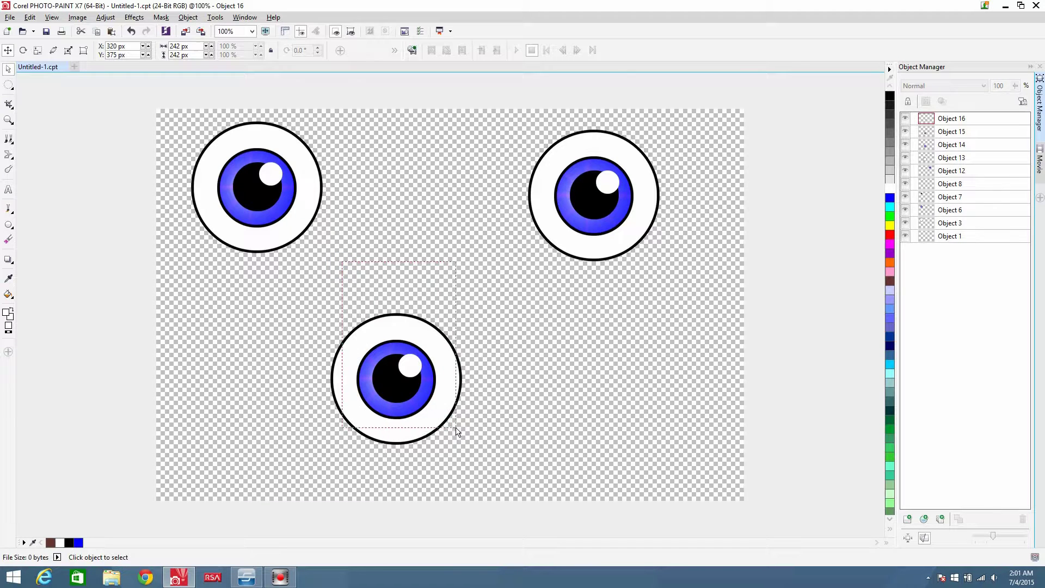
pyautogui.moveTo(416, 396)
pyautogui.mouseDown()
pyautogui.moveTo(403, 394)
pyautogui.moveTo(441, 394)
pyautogui.moveTo(421, 394)
pyautogui.mouseUp()
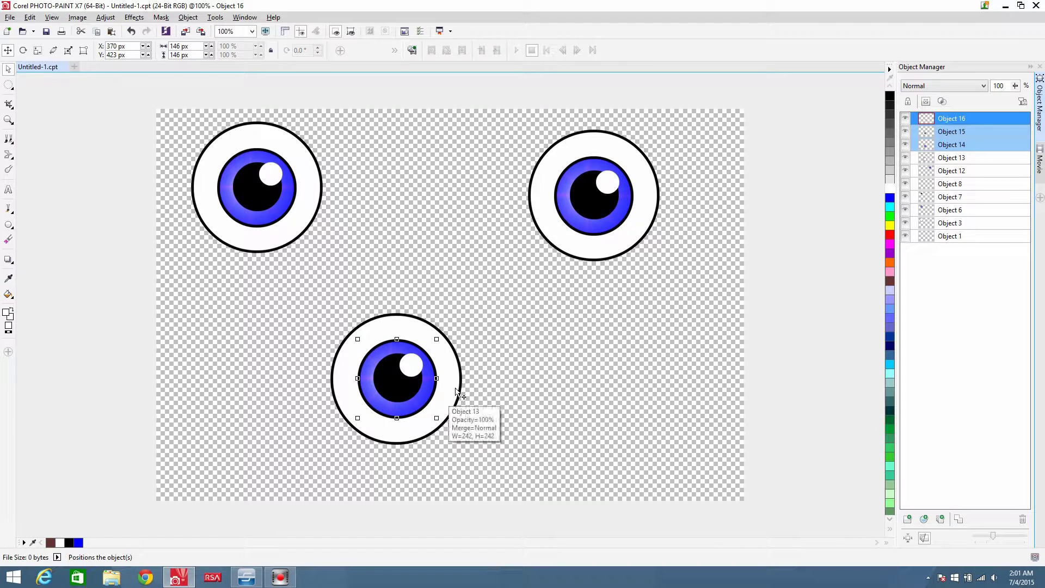
# Hide the lower eye's highlight, pupil and iris, and mask the fill of its large white circle with the Magic Wand Mask
pyautogui.click(456, 393)
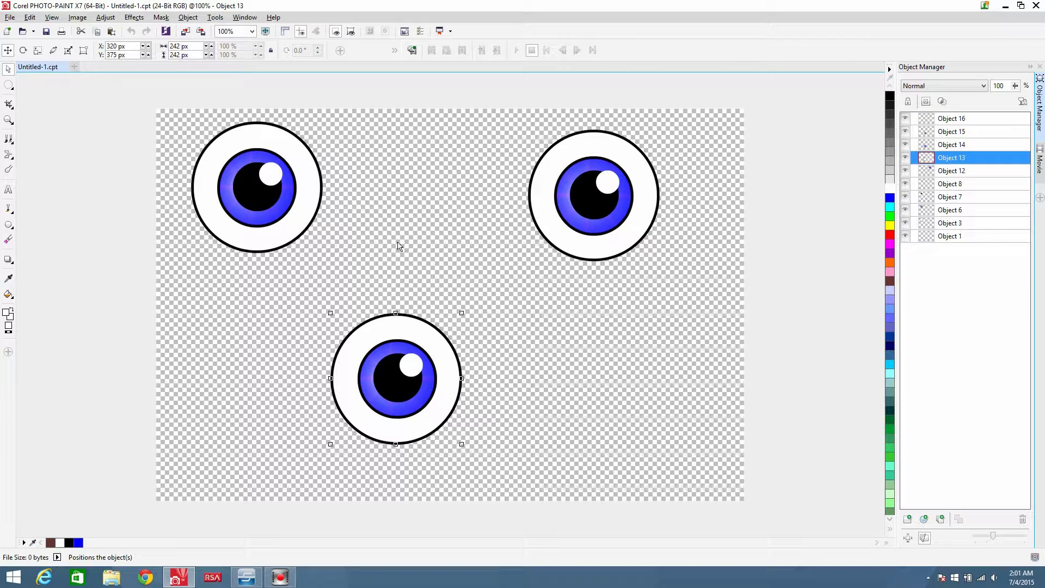
pyautogui.click(905, 118)
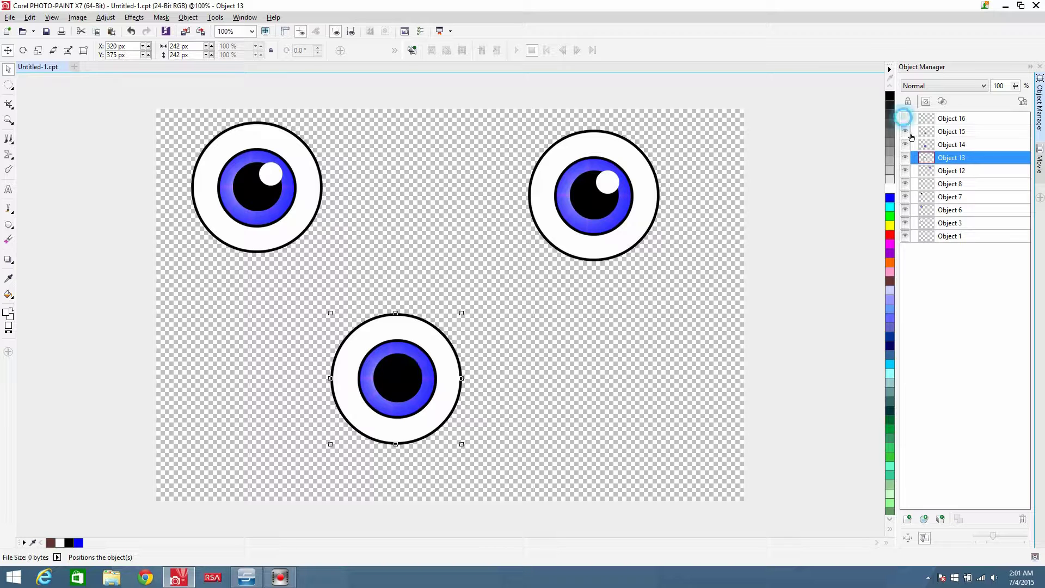
pyautogui.click(905, 132)
pyautogui.click(905, 145)
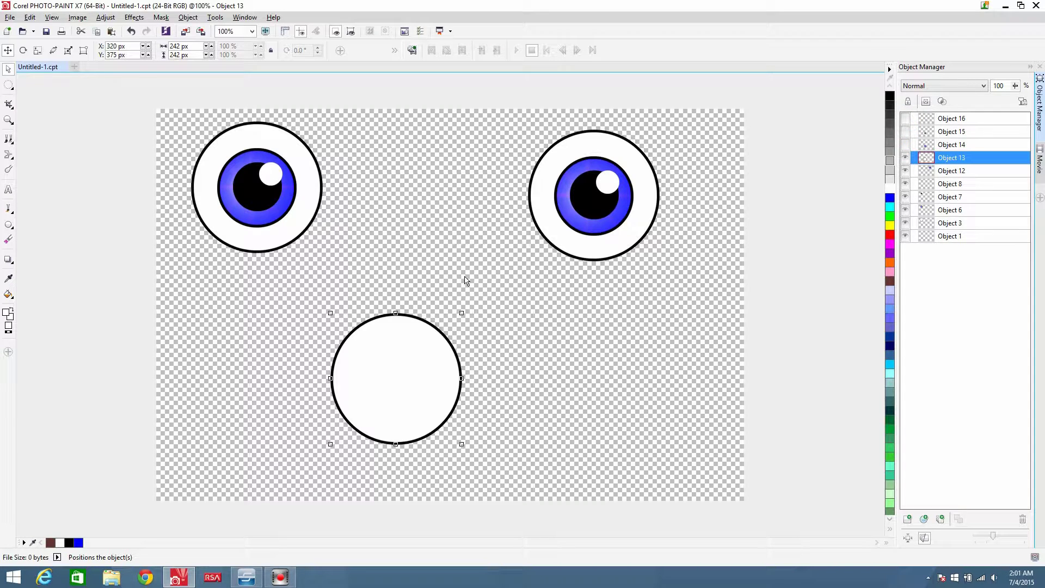
pyautogui.click(10, 86)
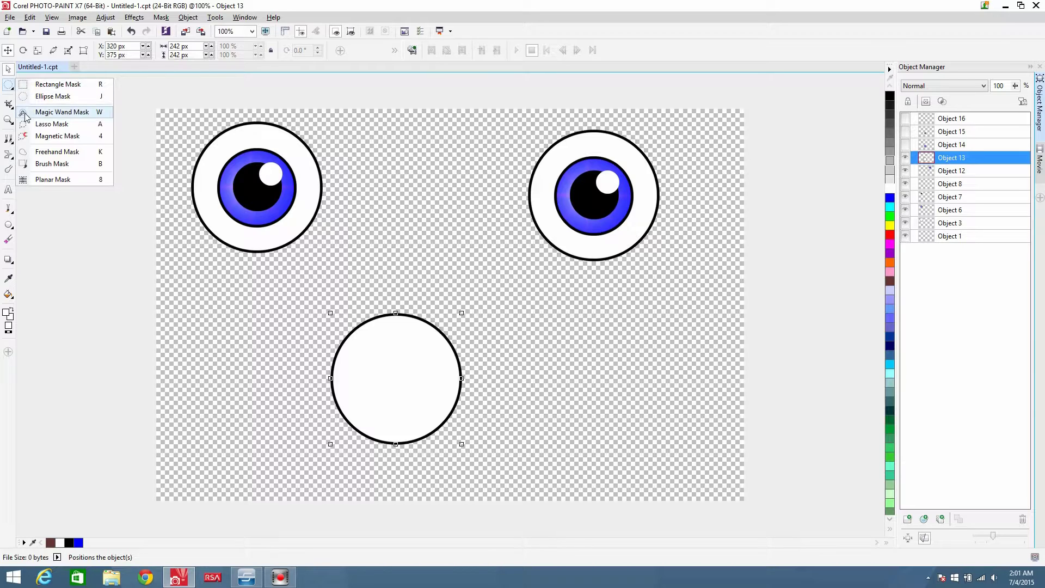
pyautogui.click(55, 110)
pyautogui.click(394, 357)
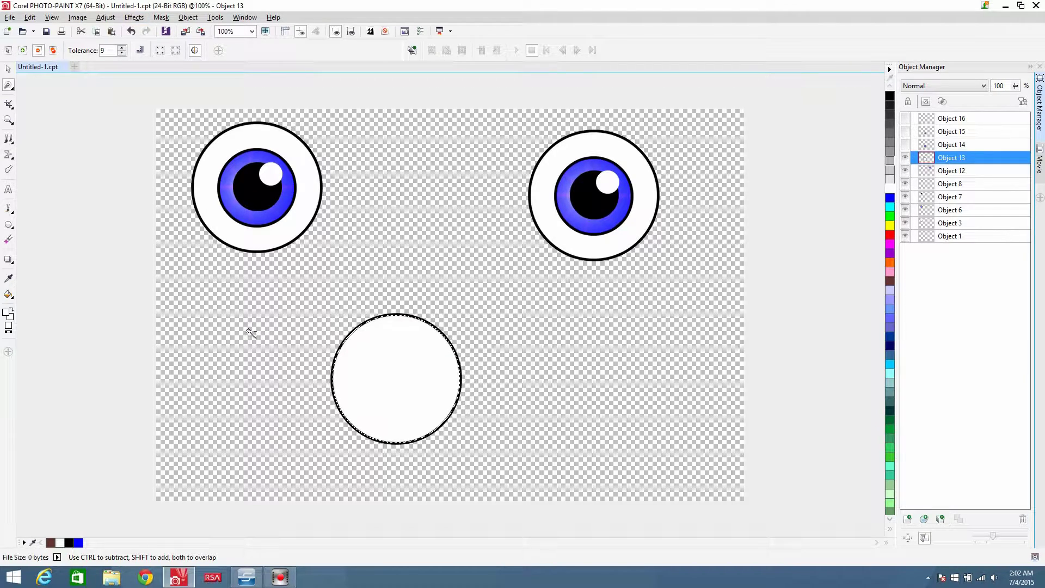
# Copy the masked white fill of the lower eye's large circle into a new object and remove the mask
pyautogui.hotkey('ctrl', 'Up')
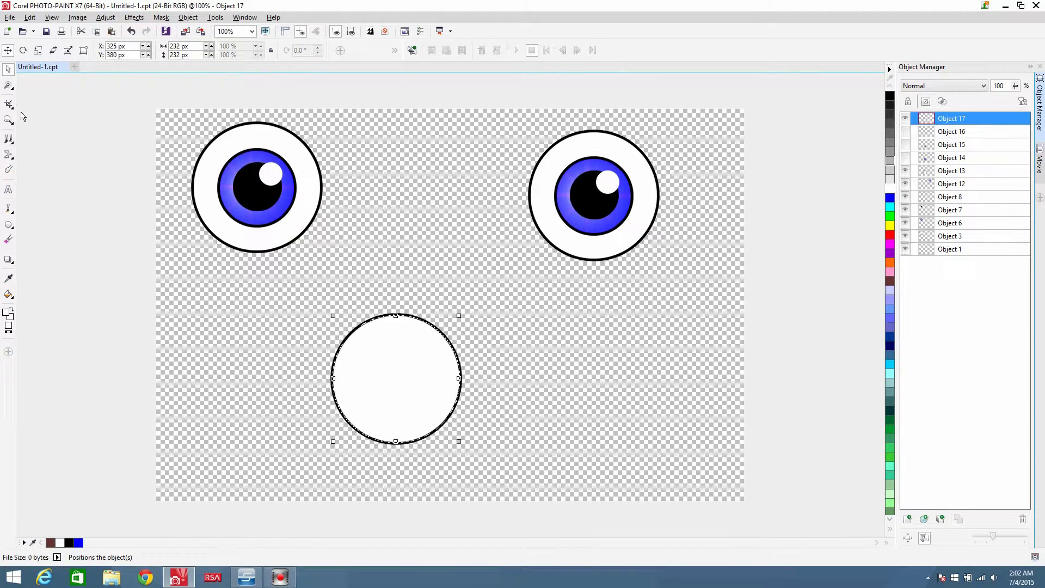
pyautogui.click(10, 89)
pyautogui.click(55, 82)
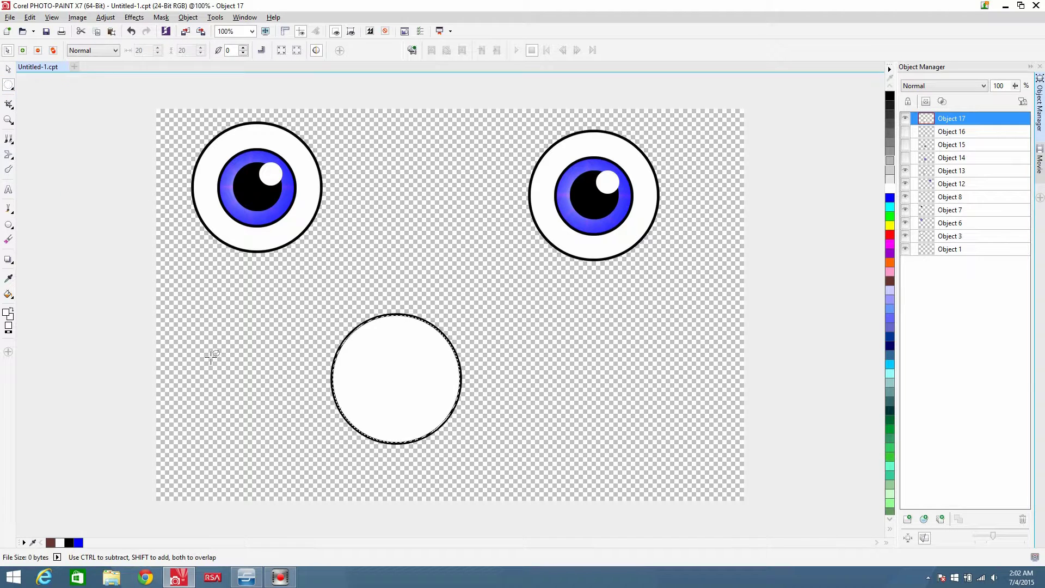
pyautogui.click(219, 367)
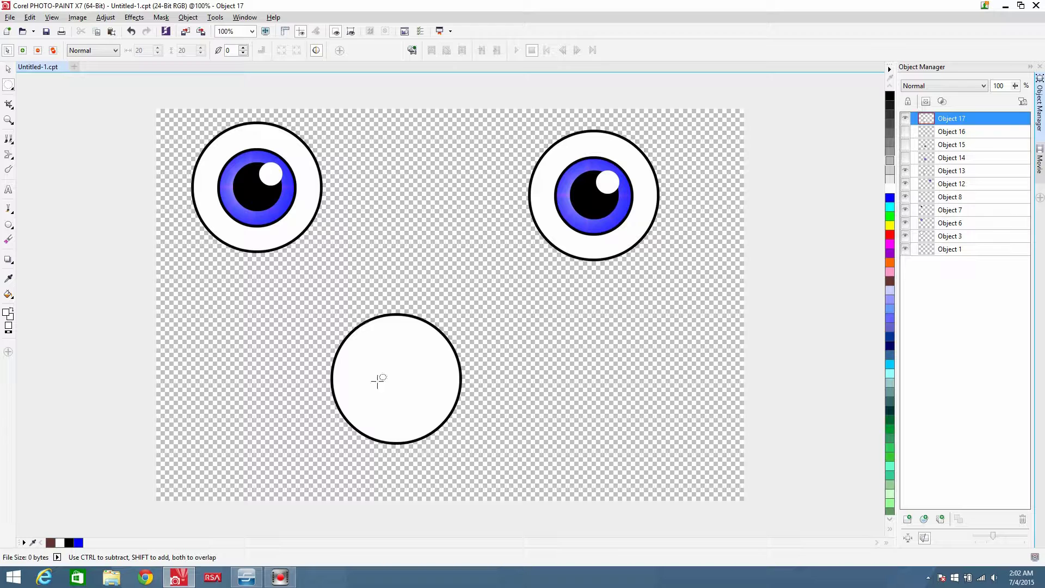
# Darken the copied white fill to a very light grey by slightly lowering its intensity with Brightness/Contrast/Intensity
pyautogui.click(105, 17)
pyautogui.click(137, 151)
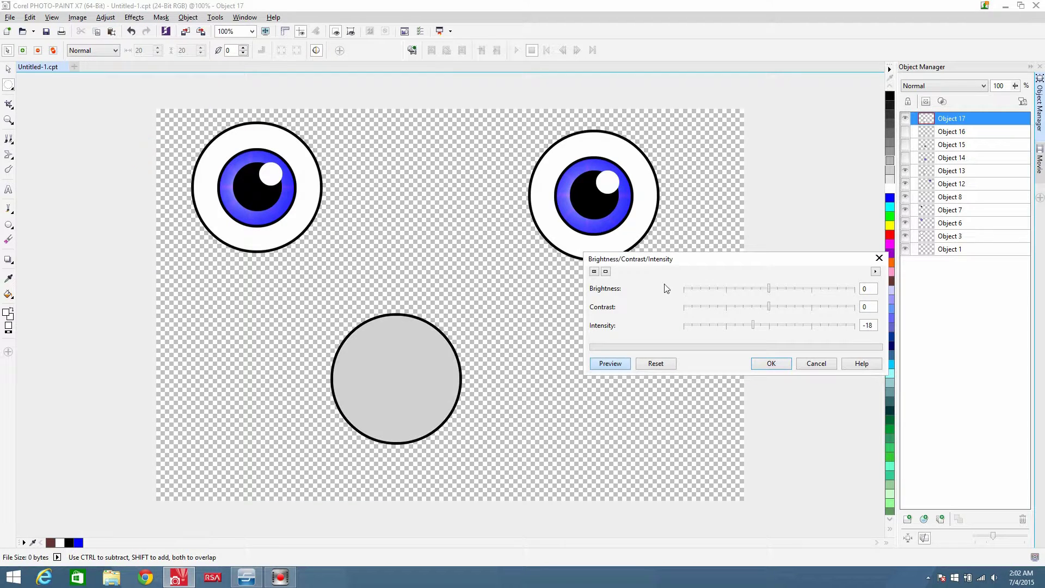
pyautogui.click(770, 326)
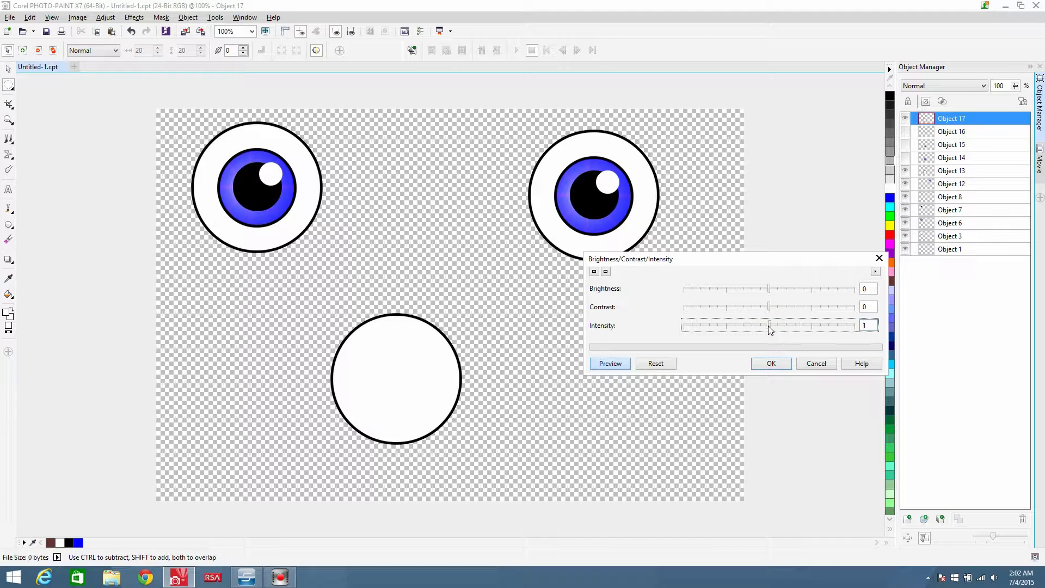
pyautogui.click(767, 326)
pyautogui.click(777, 366)
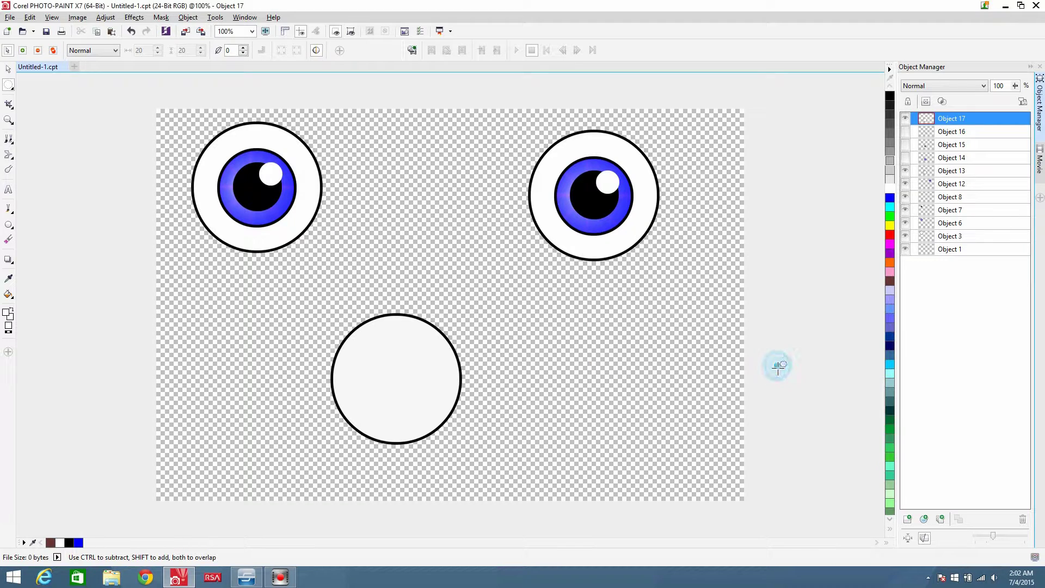
# Show the lower eye's highlight, pupil and iris again and stack the grey fill beneath them, directly above the large white circle
pyautogui.click(907, 134)
pyautogui.click(905, 144)
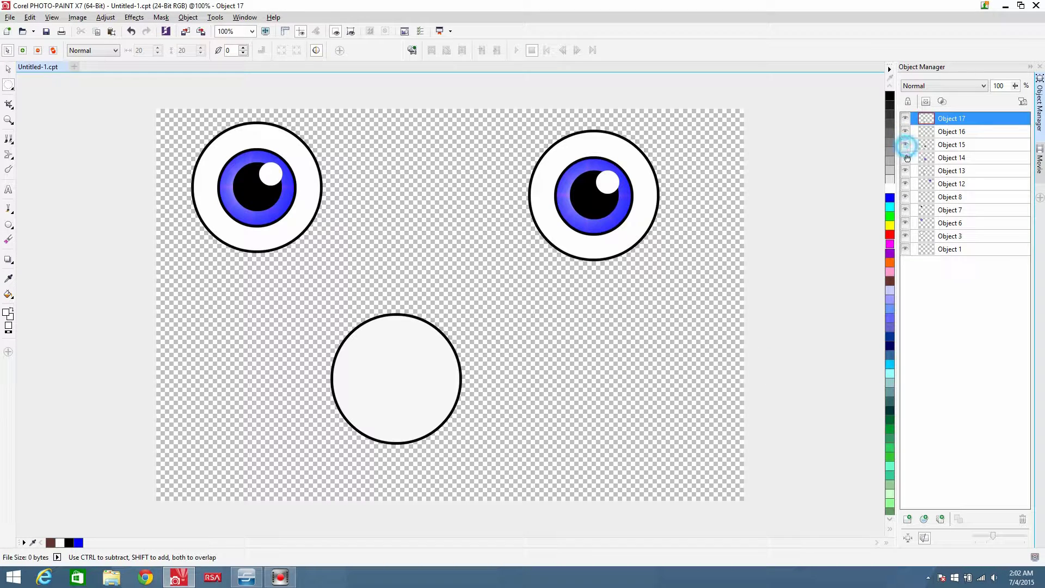
pyautogui.click(905, 158)
pyautogui.click(6, 69)
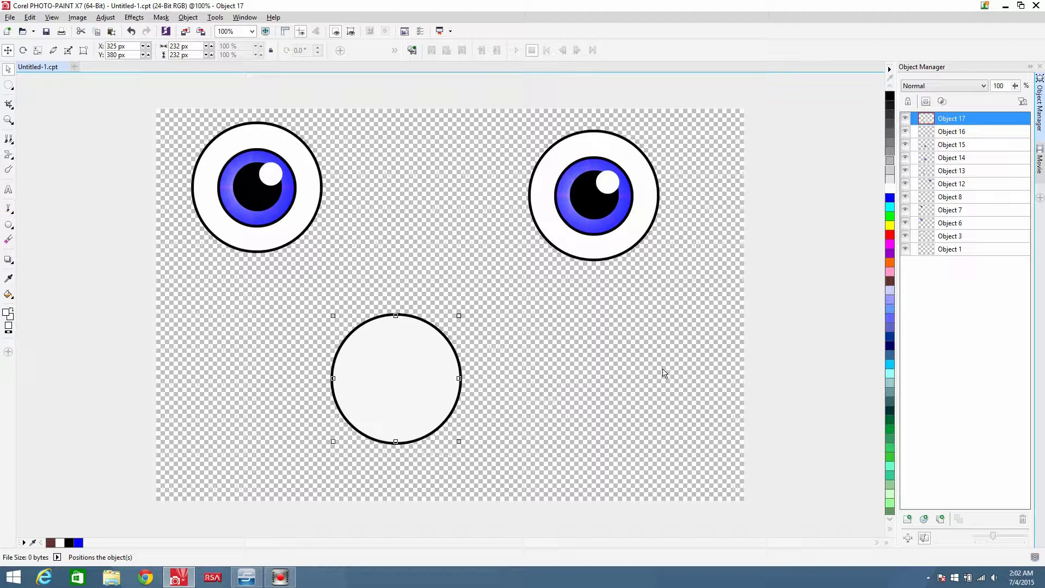
pyautogui.click(415, 373)
pyautogui.moveTo(952, 120); pyautogui.dragTo(962, 165)
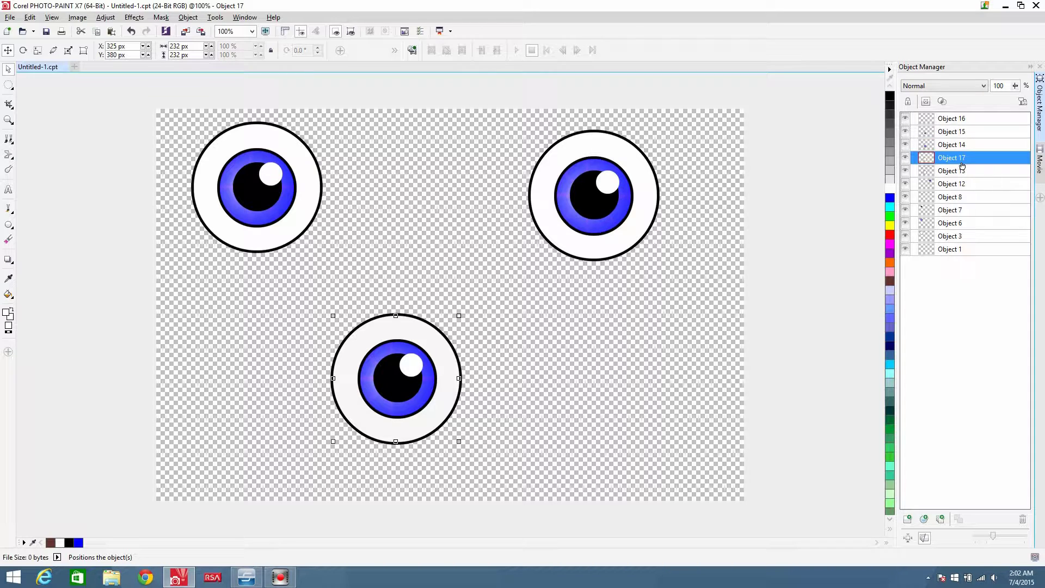
# Erase the grey fill around the lower eye's iris with the Eraser, using the soft round size 100 nib, leaving shading along the rim
pyautogui.click(587, 438)
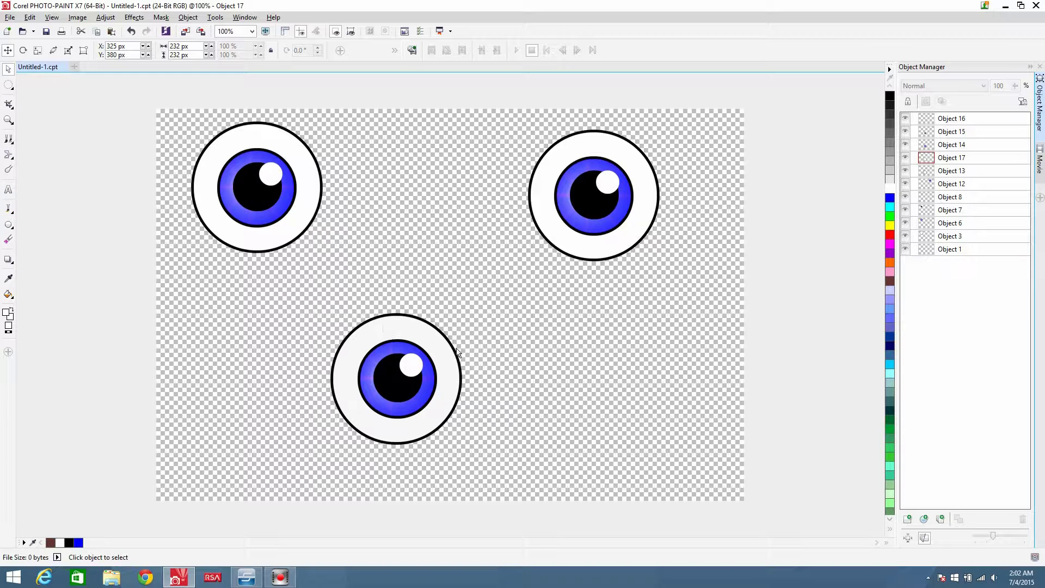
pyautogui.click(436, 346)
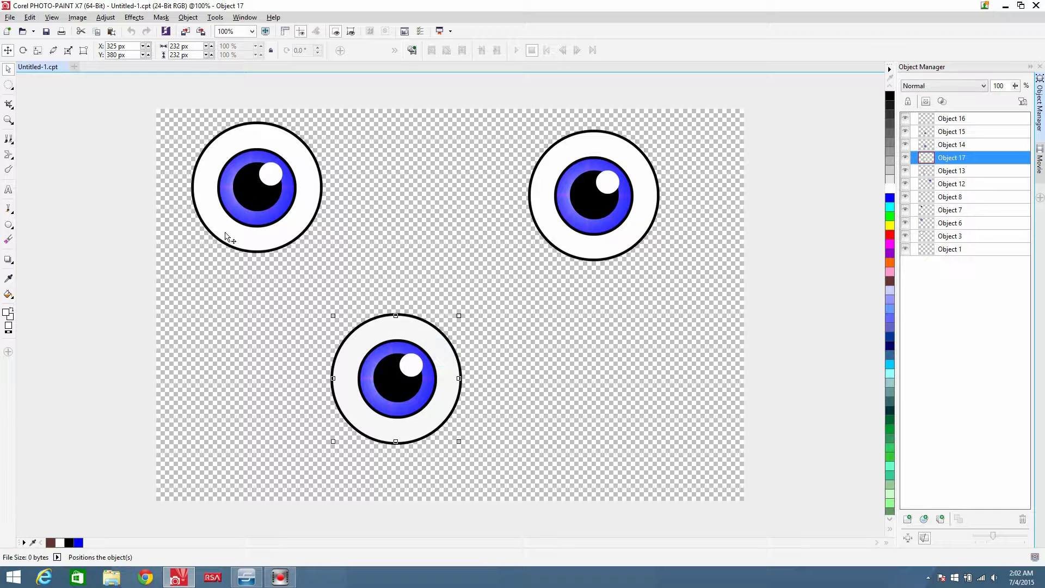
pyautogui.click(8, 240)
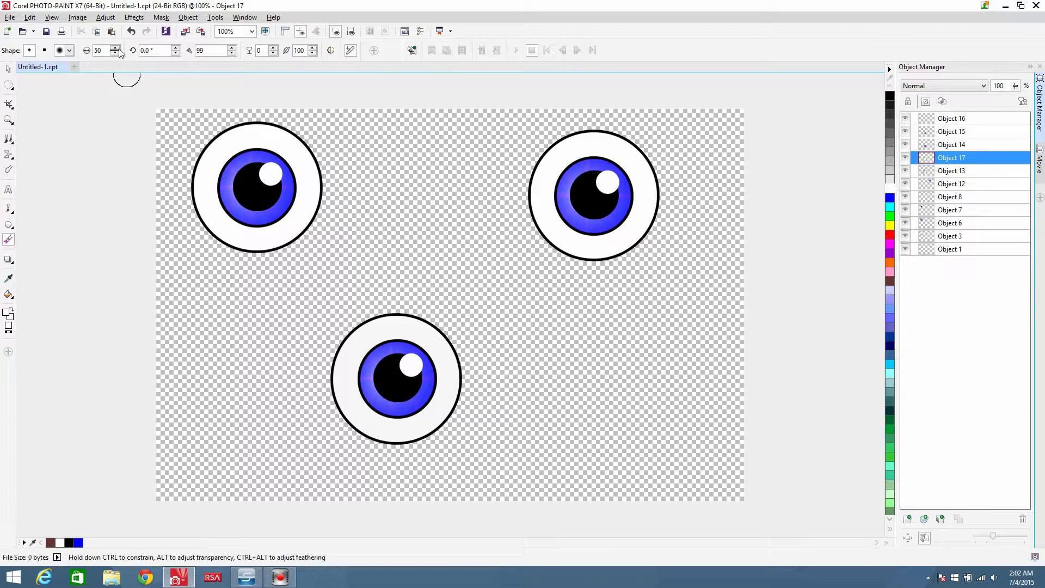
pyautogui.click(69, 50)
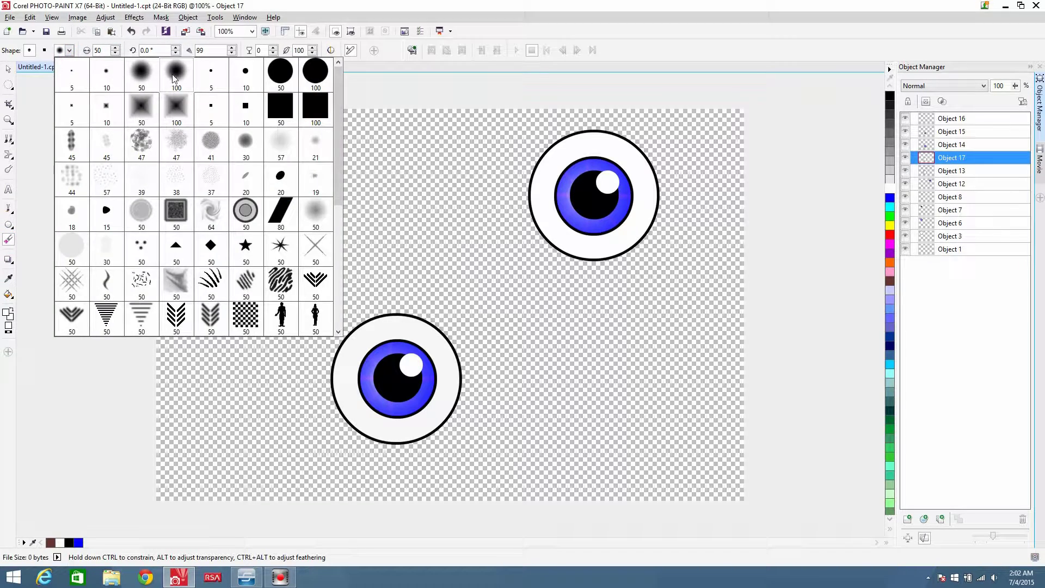
pyautogui.click(179, 74)
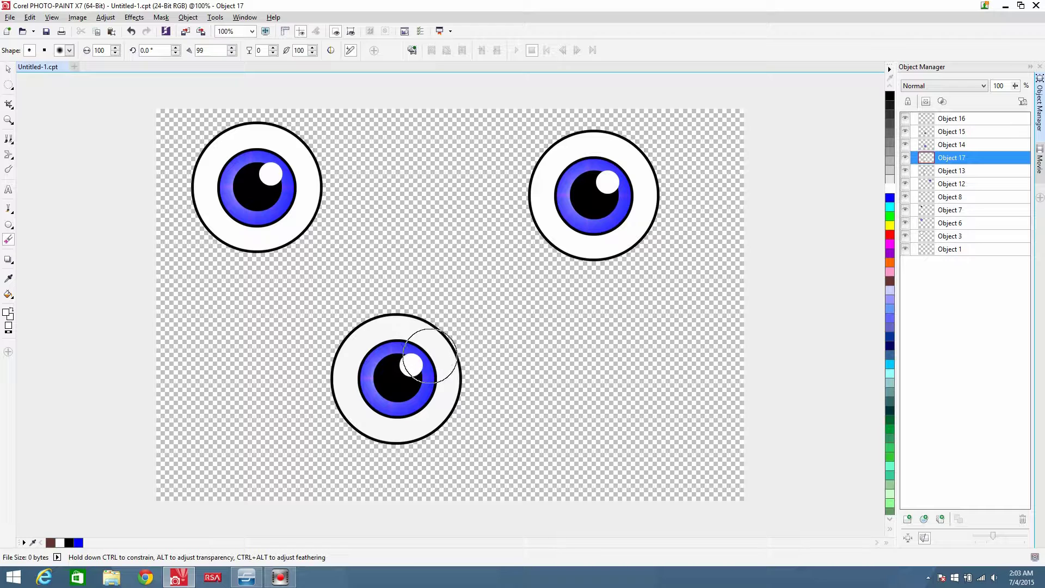
pyautogui.moveTo(401, 354)
pyautogui.mouseDown()
pyautogui.moveTo(422, 395)
pyautogui.moveTo(364, 389)
pyautogui.moveTo(361, 368)
pyautogui.moveTo(378, 354)
pyautogui.moveTo(404, 364)
pyautogui.mouseUp()
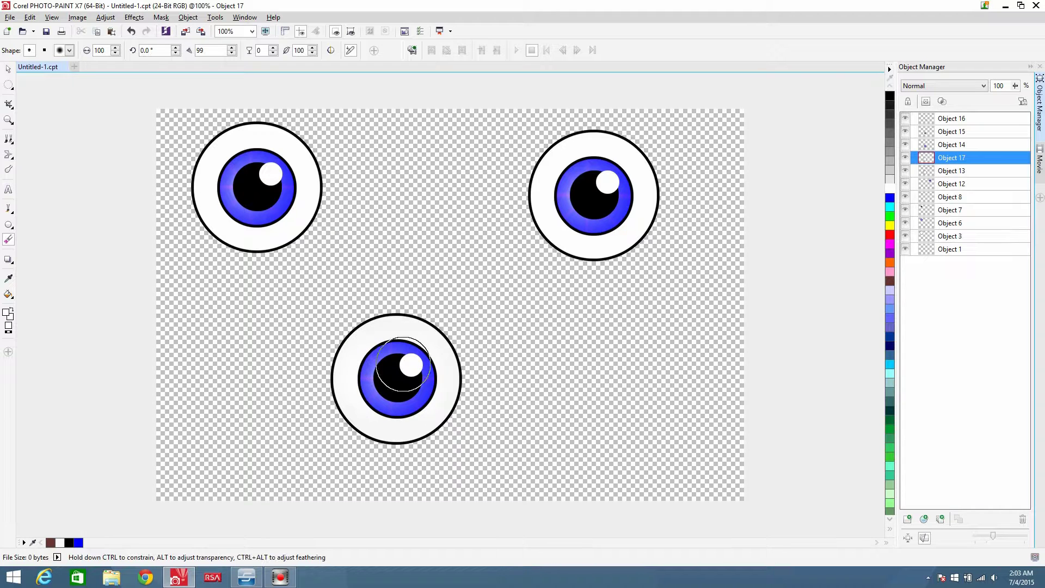
# Move the grey shading off the eye to about X 661, Y 383 px to inspect it, and undo the move
pyautogui.click(9, 85)
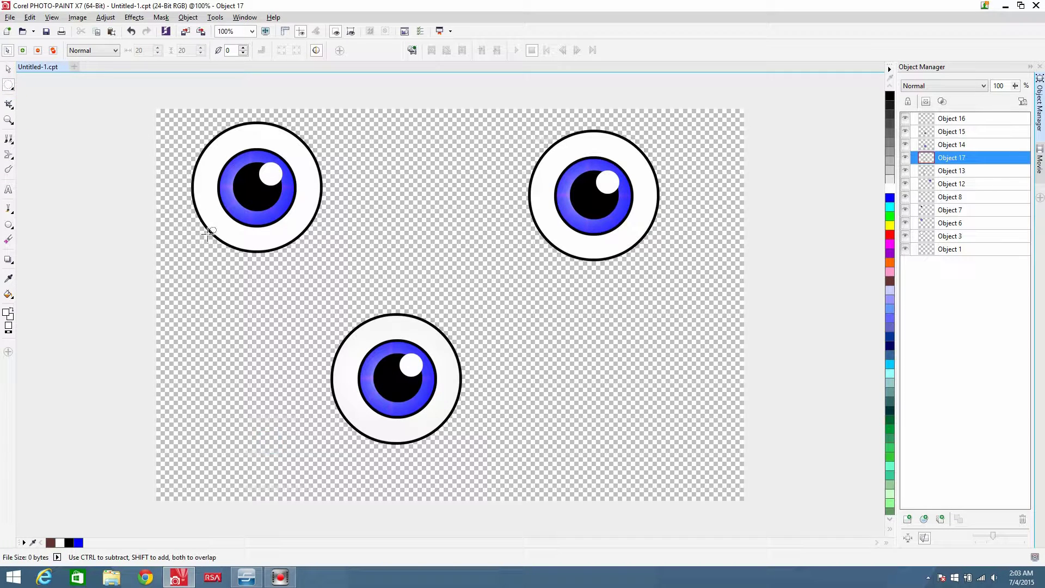
pyautogui.click(8, 68)
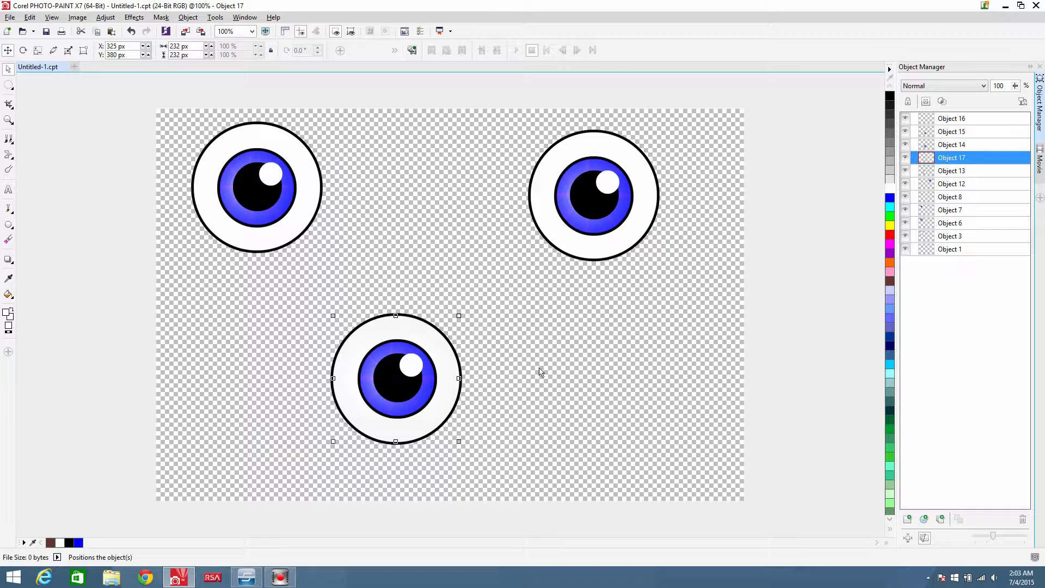
pyautogui.moveTo(472, 374); pyautogui.dragTo(630, 369)
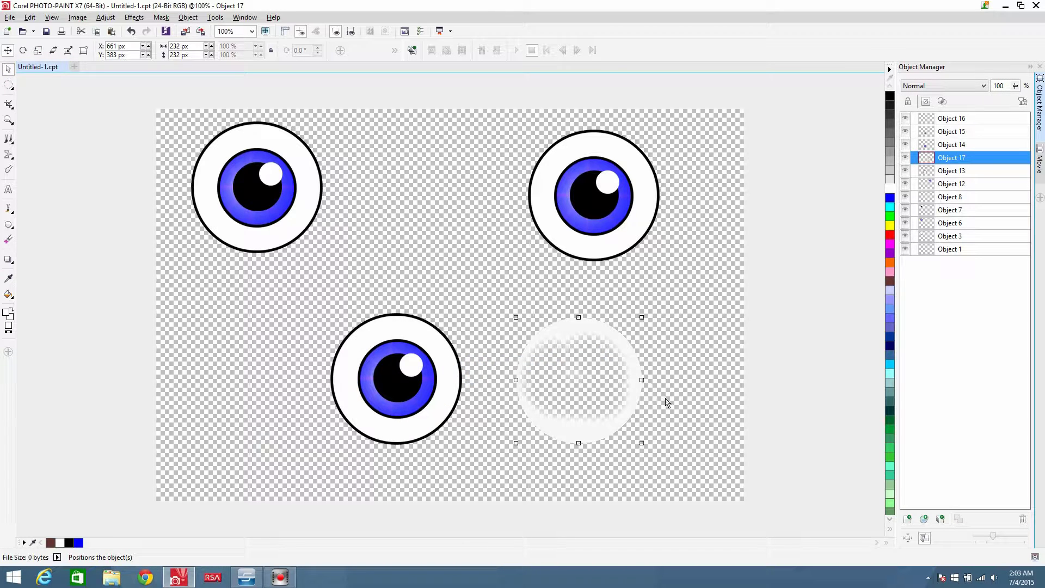
pyautogui.hotkey('ctrl', 'z')
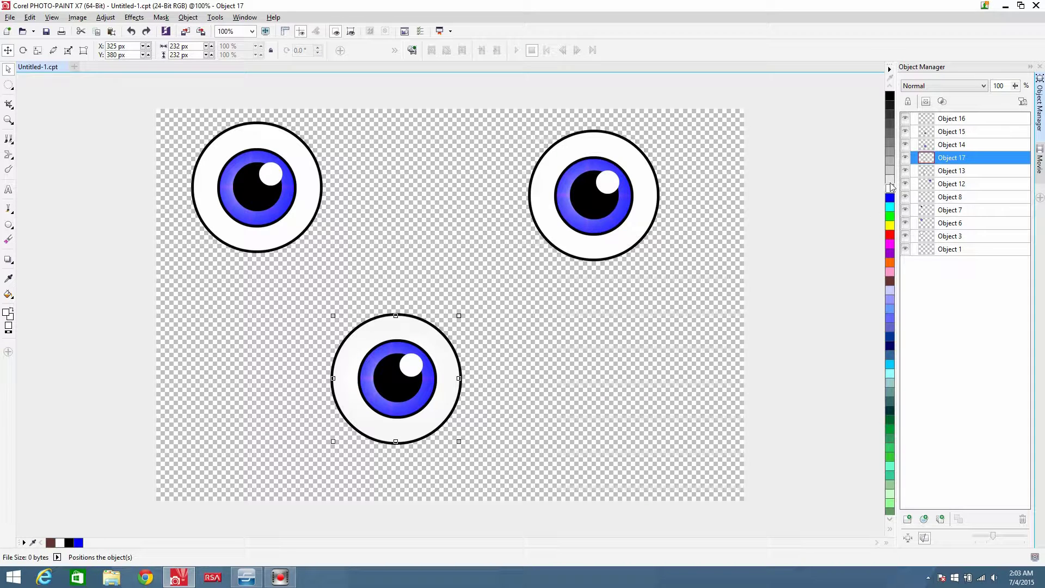
# Try stacking the grey shading above the iris, return it beneath, and test moving it off the eye before undoing that move
pyautogui.moveTo(962, 152); pyautogui.dragTo(958, 143)
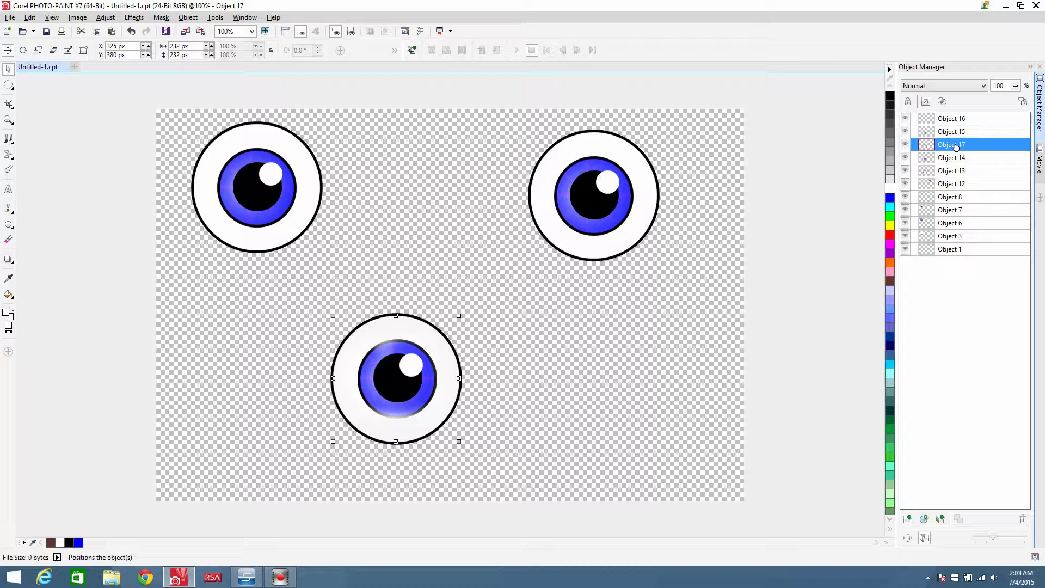
pyautogui.moveTo(958, 146); pyautogui.dragTo(959, 167)
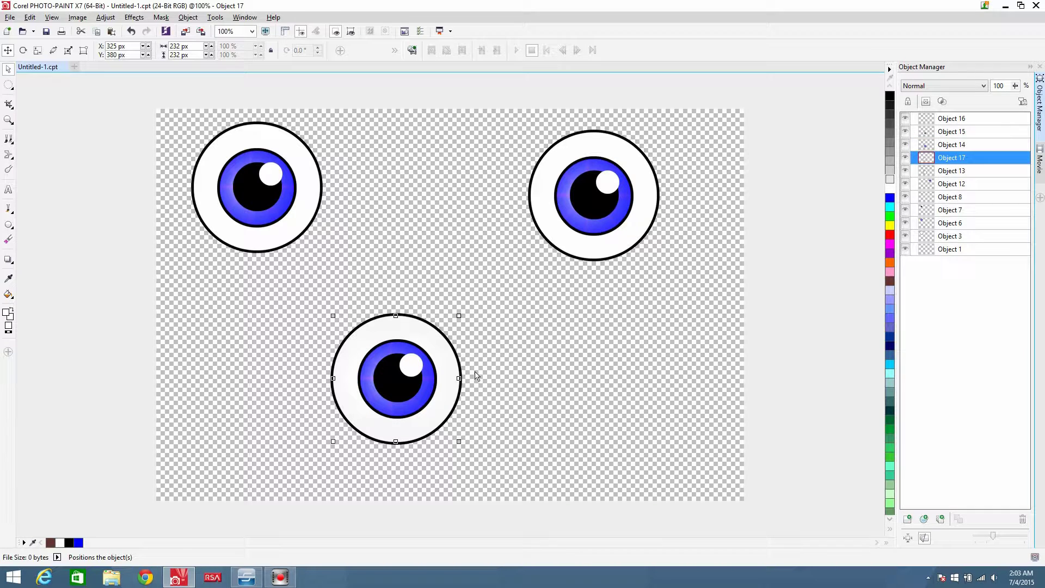
pyautogui.moveTo(447, 372); pyautogui.dragTo(616, 380)
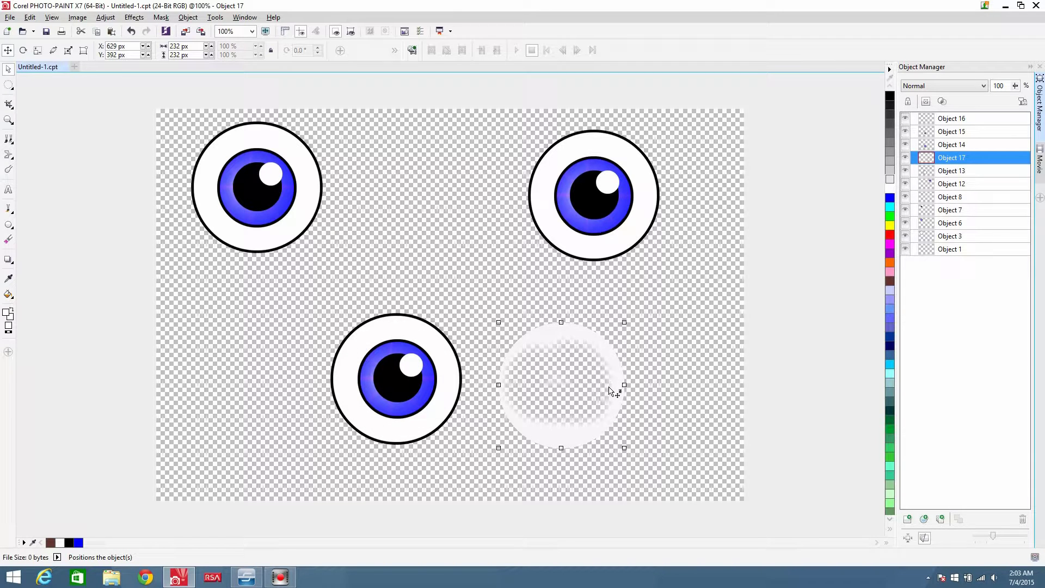
pyautogui.hotkey('ctrl', 'z')
pyautogui.click(592, 391)
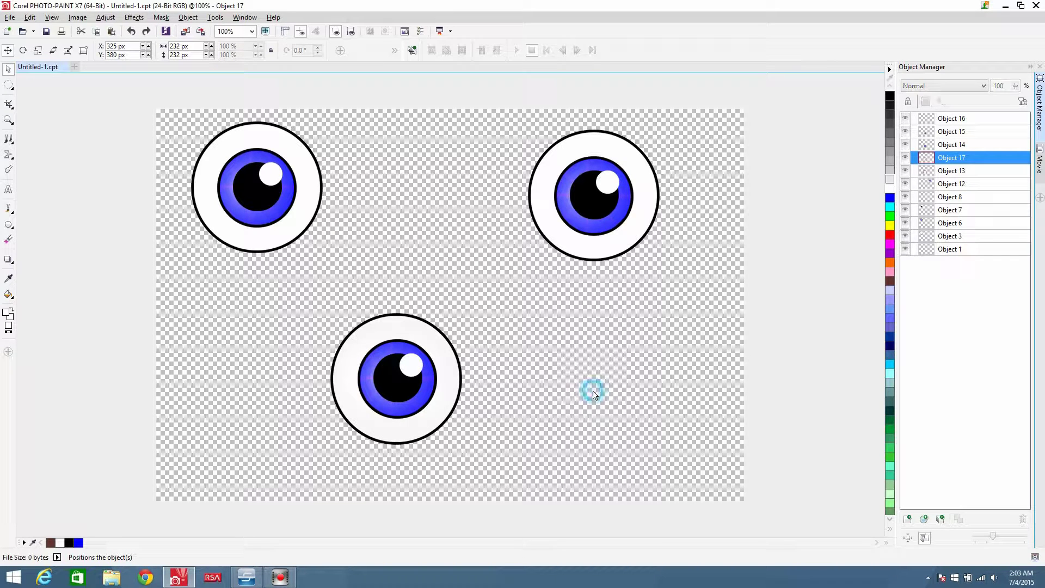
pyautogui.click(453, 397)
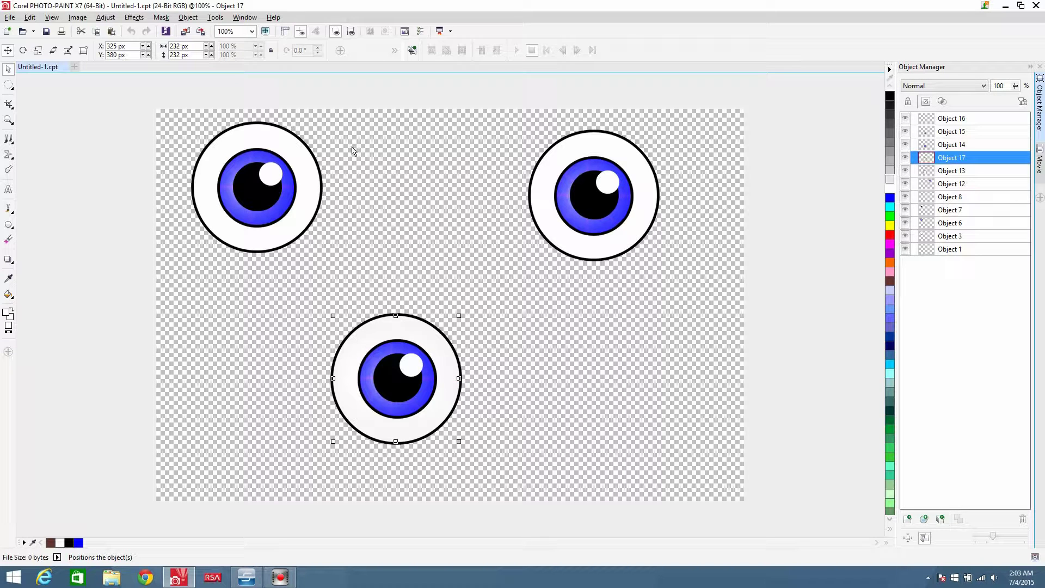
# Darken the grey shading by setting its intensity to -6 with Brightness/Contrast/Intensity
pyautogui.click(105, 18)
pyautogui.click(136, 152)
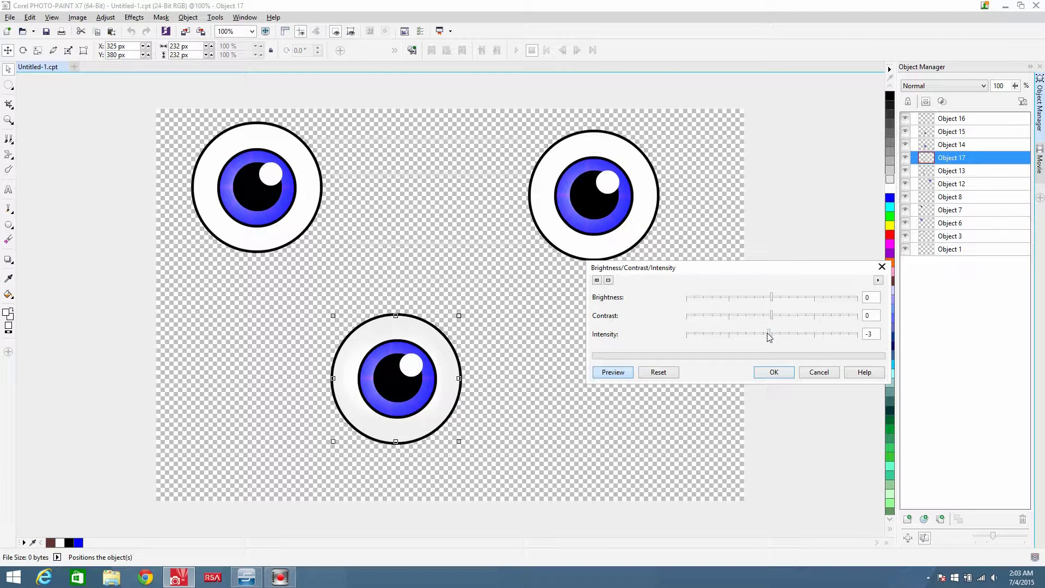
pyautogui.moveTo(768, 336); pyautogui.dragTo(768, 337)
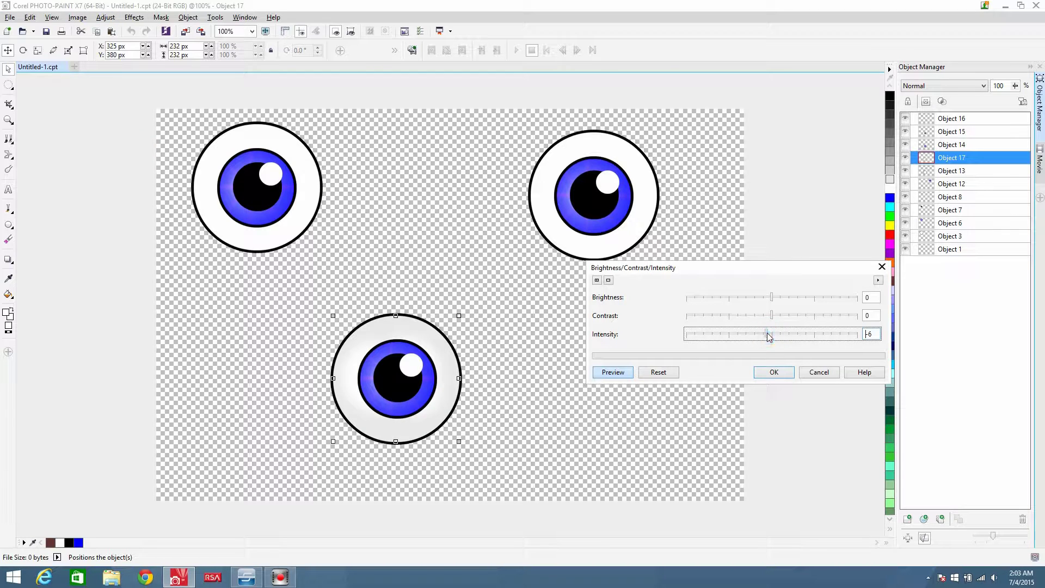
pyautogui.click(769, 375)
# Erase more of the darkened shading around the iris with the soft Eraser to fade its inner edge, and deselect the object
pyautogui.click(8, 239)
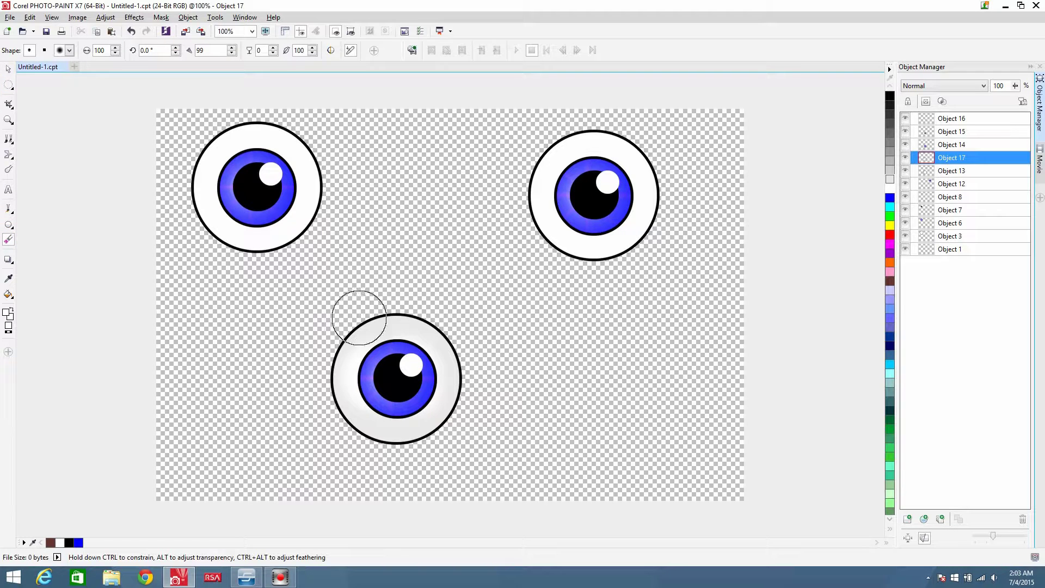
pyautogui.moveTo(384, 347)
pyautogui.mouseDown()
pyautogui.moveTo(413, 352)
pyautogui.moveTo(434, 386)
pyautogui.moveTo(400, 406)
pyautogui.moveTo(381, 402)
pyautogui.moveTo(367, 361)
pyautogui.moveTo(395, 343)
pyautogui.moveTo(418, 355)
pyautogui.moveTo(427, 392)
pyautogui.moveTo(379, 405)
pyautogui.moveTo(414, 400)
pyautogui.moveTo(420, 381)
pyautogui.moveTo(407, 354)
pyautogui.moveTo(384, 352)
pyautogui.moveTo(363, 366)
pyautogui.moveTo(380, 403)
pyautogui.moveTo(410, 405)
pyautogui.moveTo(420, 384)
pyautogui.moveTo(418, 361)
pyautogui.moveTo(385, 351)
pyautogui.mouseUp()
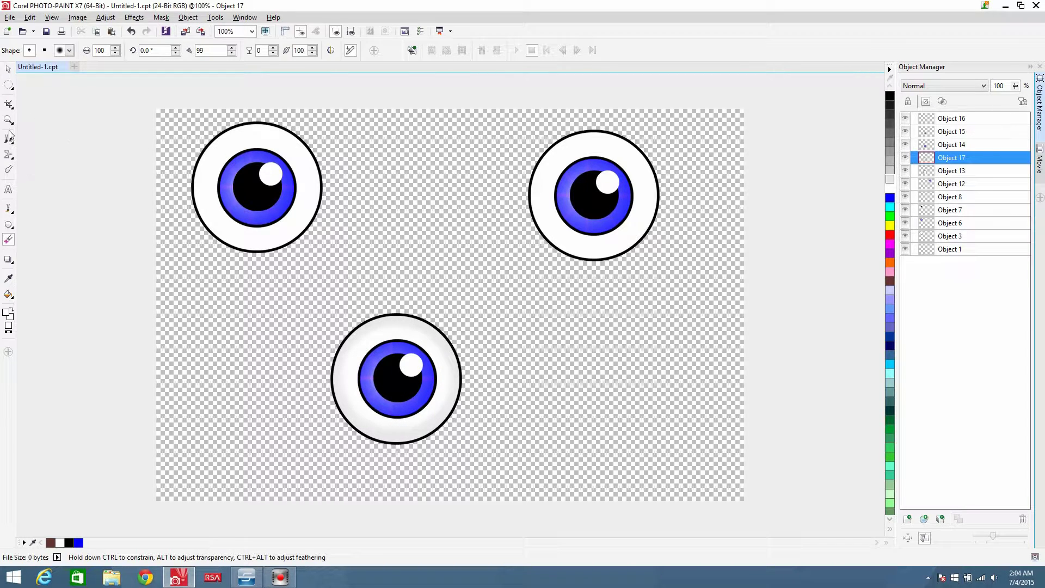
pyautogui.click(8, 86)
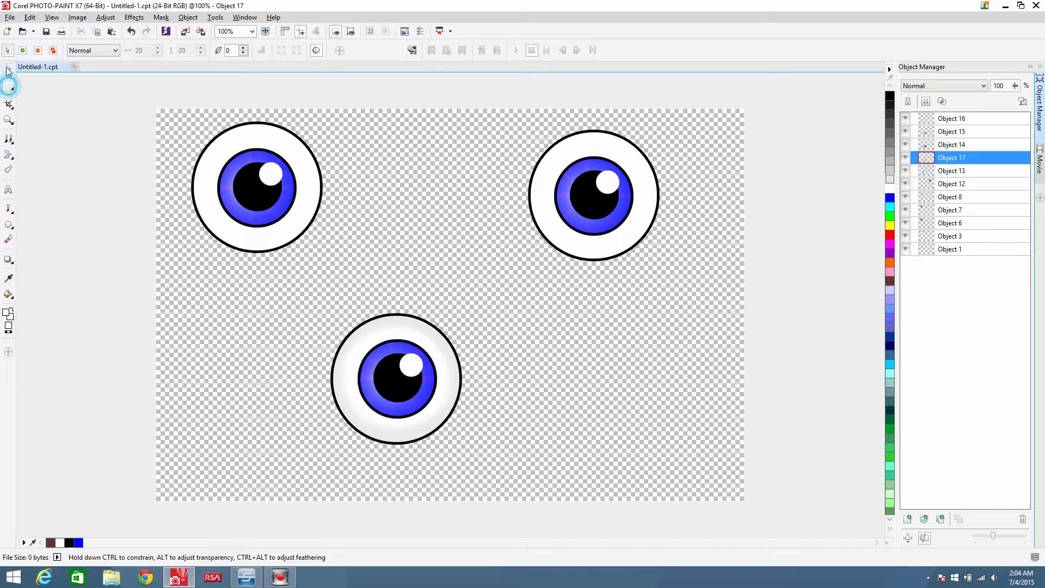
pyautogui.click(8, 68)
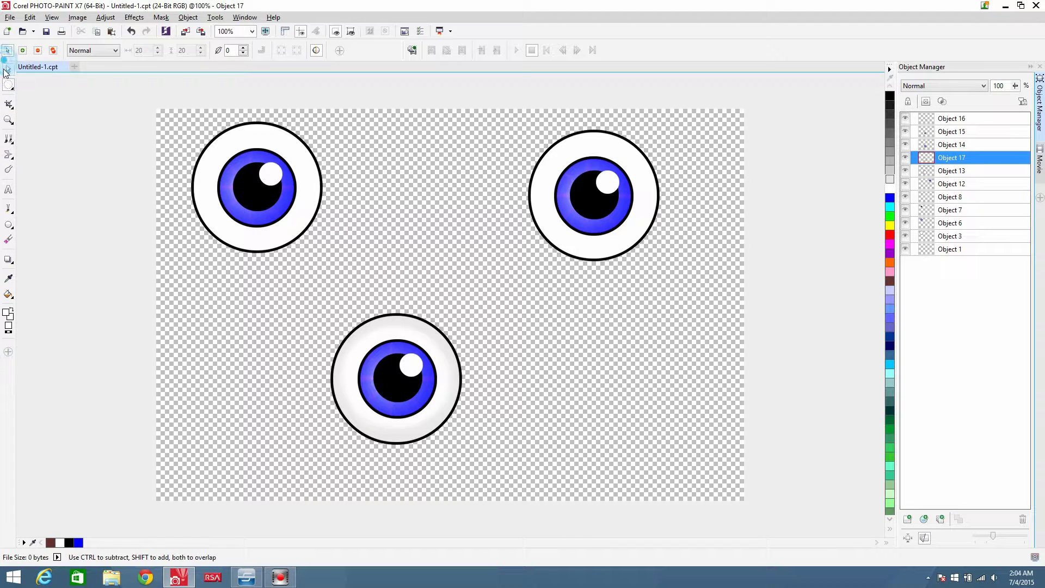
pyautogui.click(549, 321)
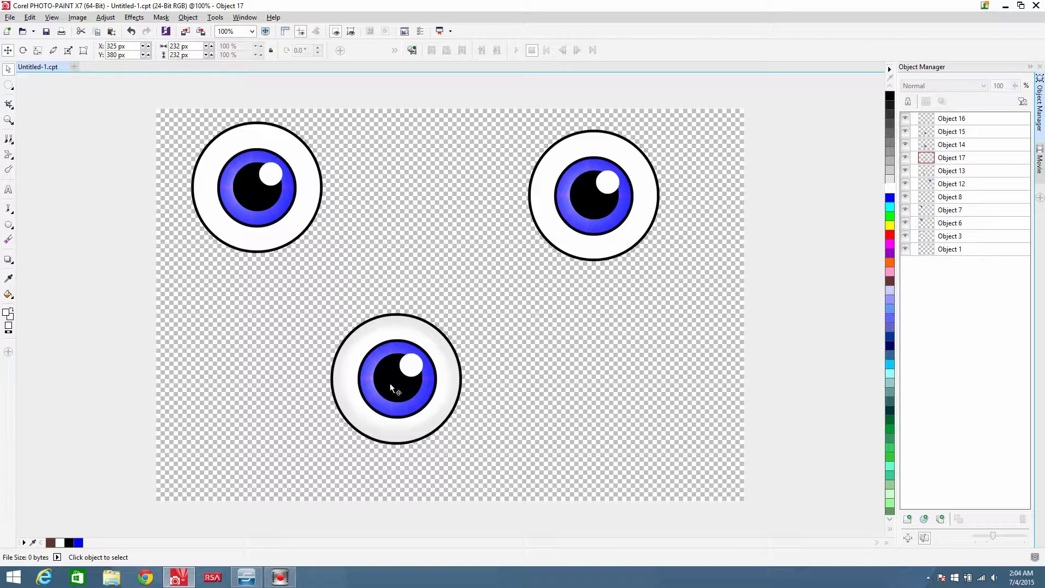
# Duplicate the grey-shaded eye's white outlined circle in place as a new object stacked above all the eye layers
pyautogui.moveTo(297, 299); pyautogui.dragTo(581, 463)
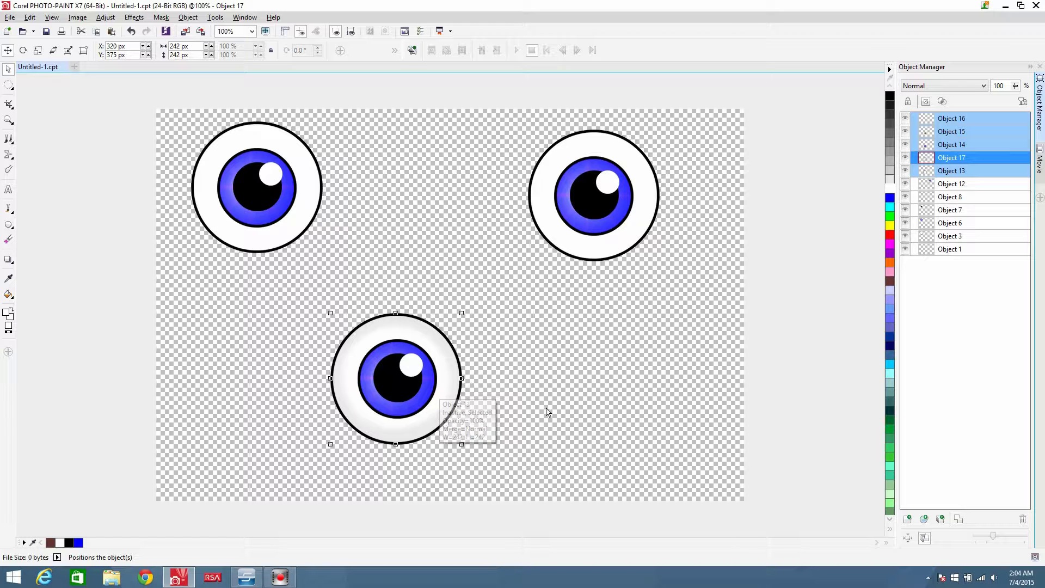
pyautogui.click(962, 172)
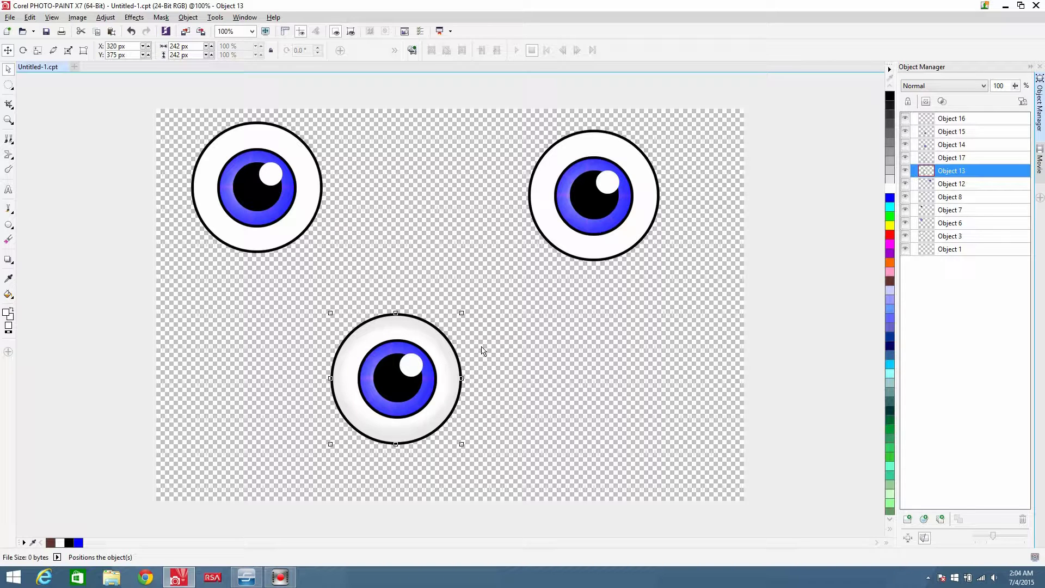
pyautogui.hotkey('ctrl', 'v')
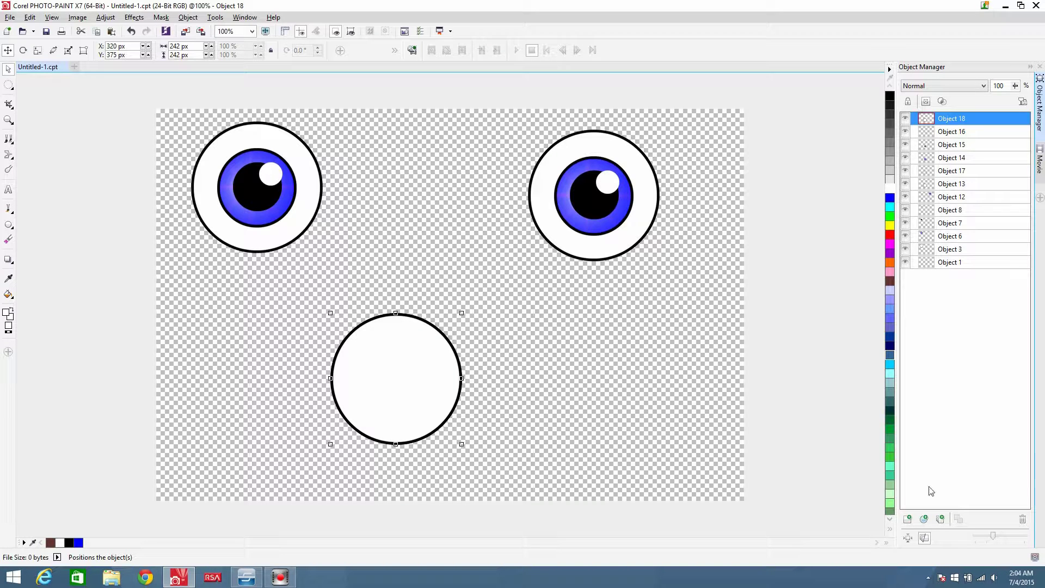
# Fill the duplicated circle golden brown inside its outline using a Magic Wand mask with tolerance 9, and clear the mask and selection
pyautogui.click(890, 530)
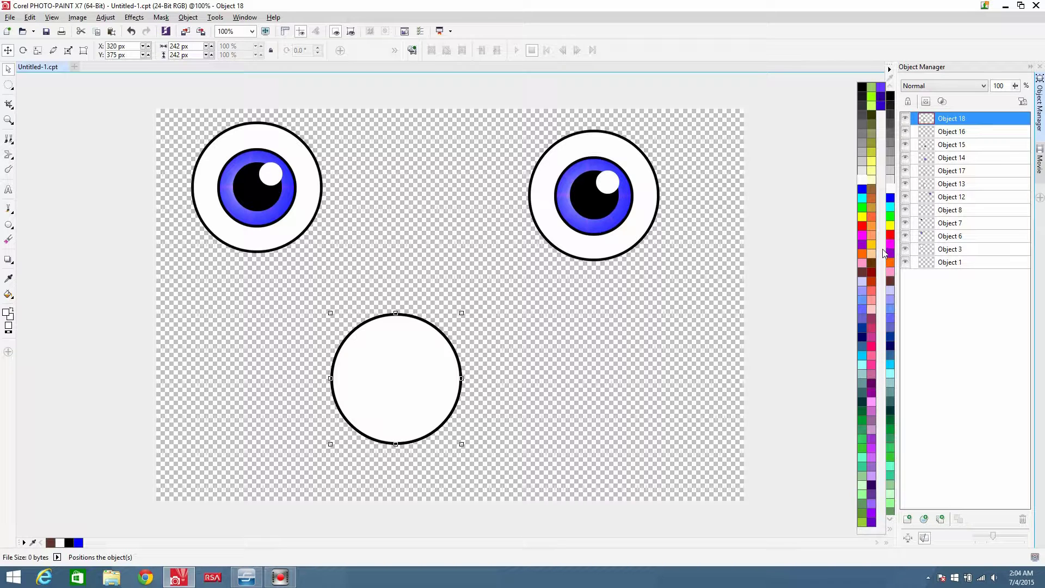
pyautogui.click(871, 209)
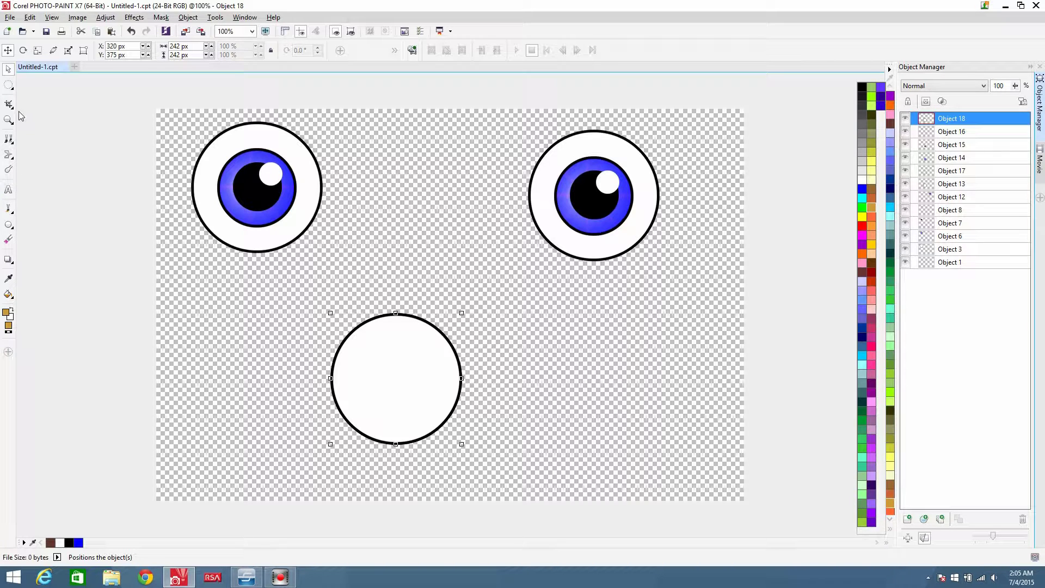
pyautogui.click(9, 86)
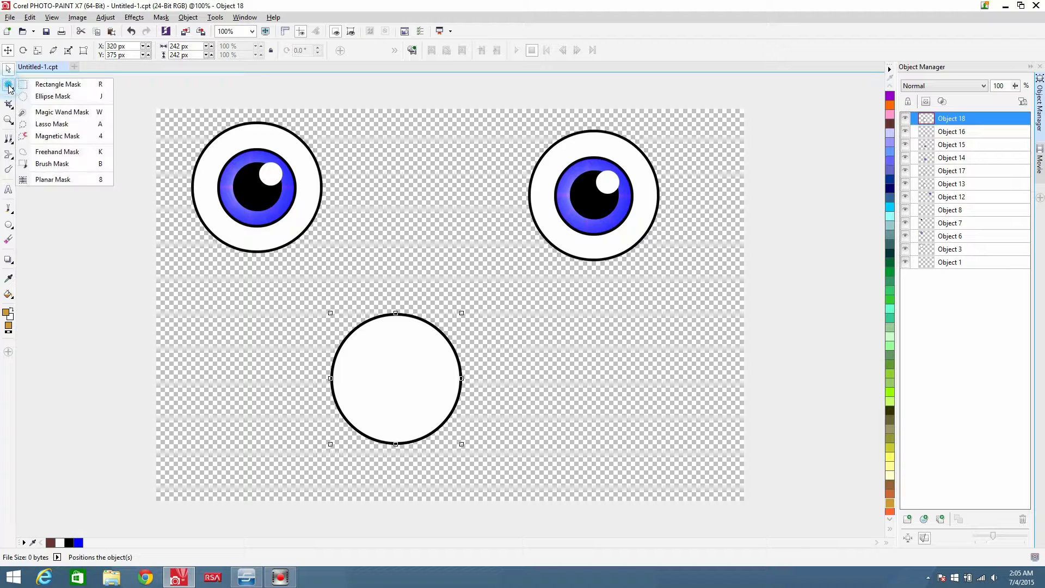
pyautogui.click(62, 112)
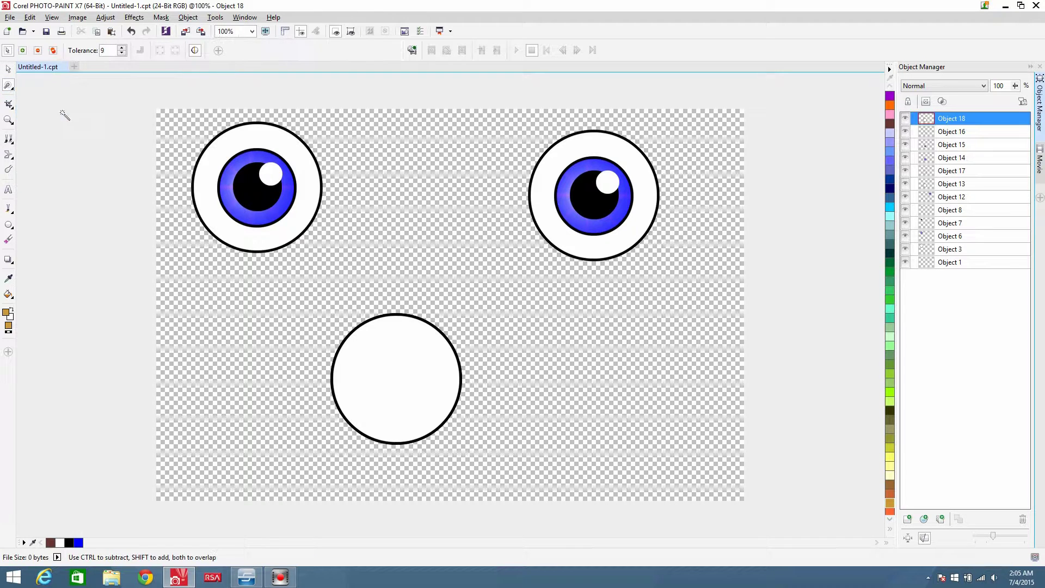
pyautogui.click(410, 408)
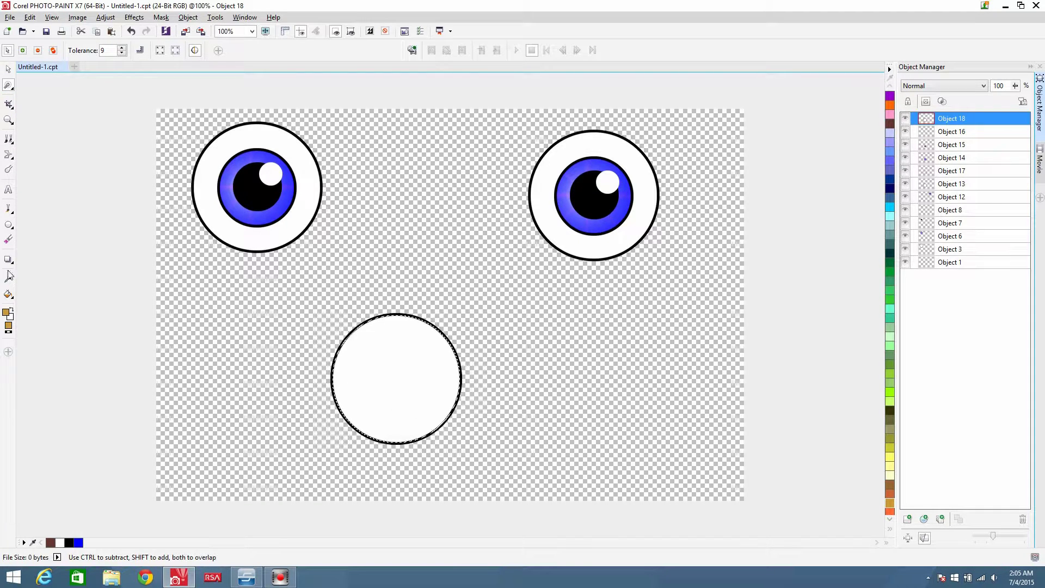
pyautogui.click(8, 294)
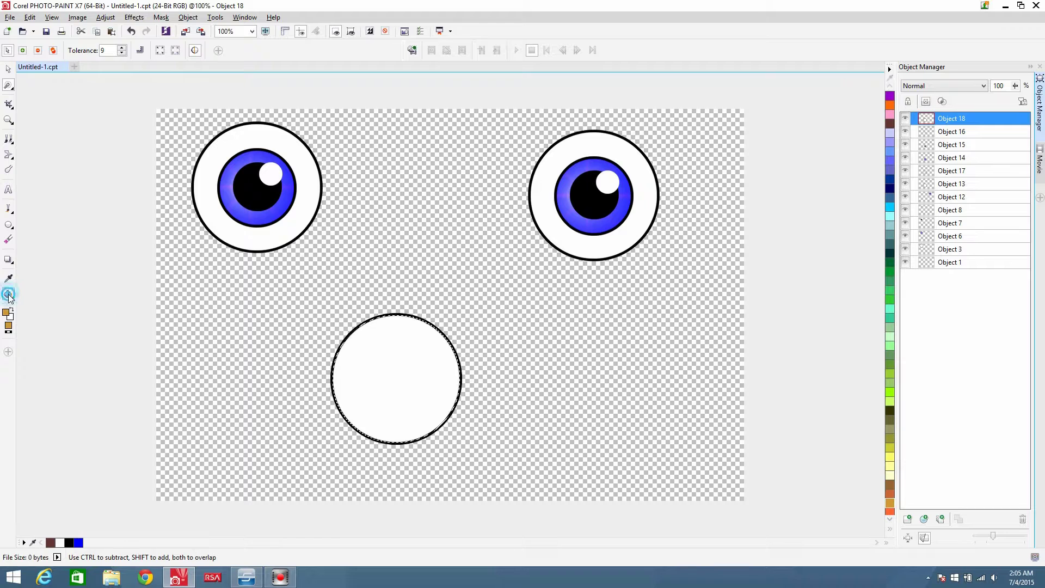
pyautogui.click(438, 389)
pyautogui.click(5, 91)
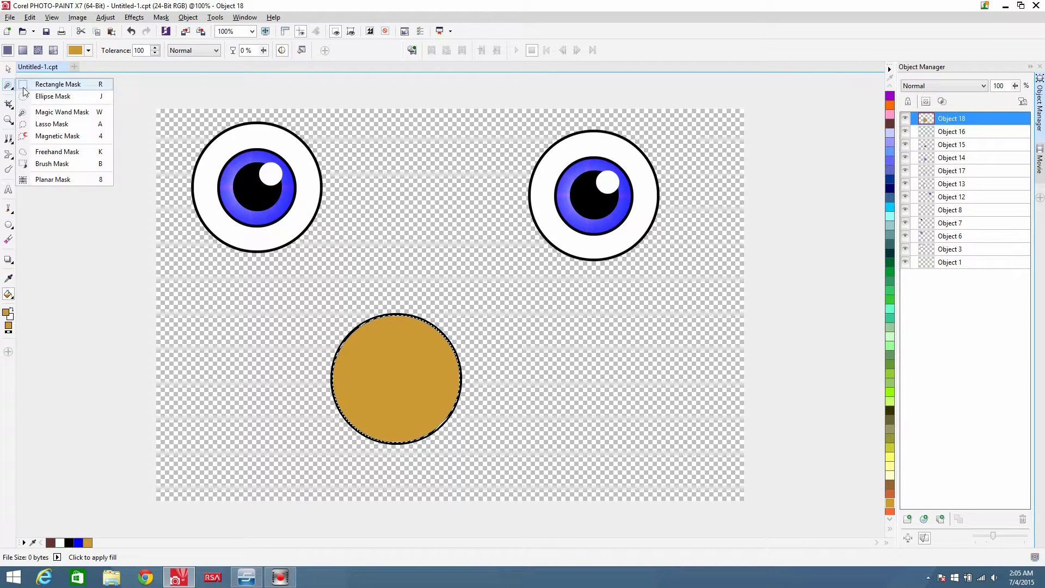
pyautogui.click(55, 96)
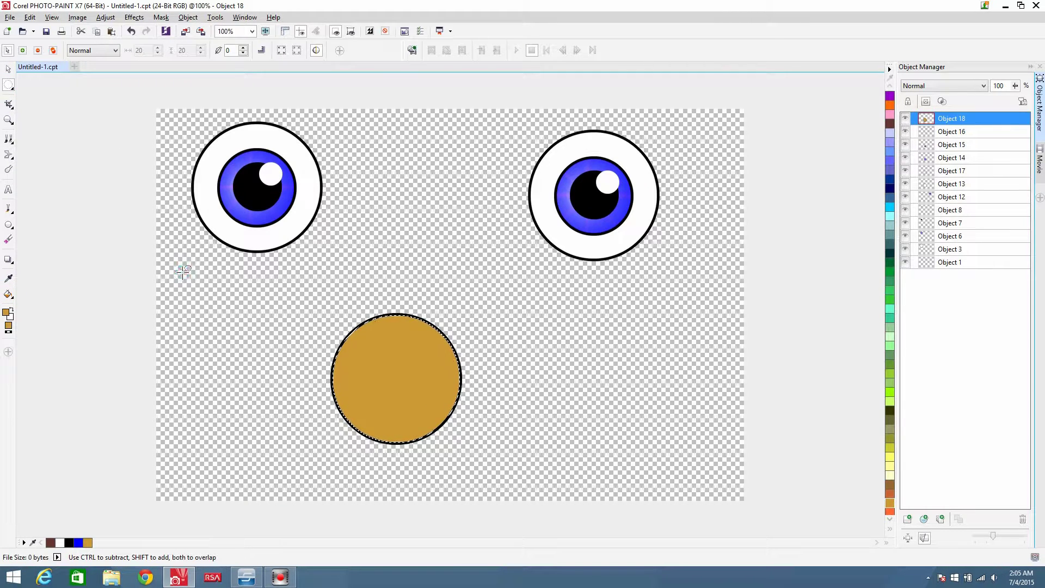
pyautogui.click(8, 69)
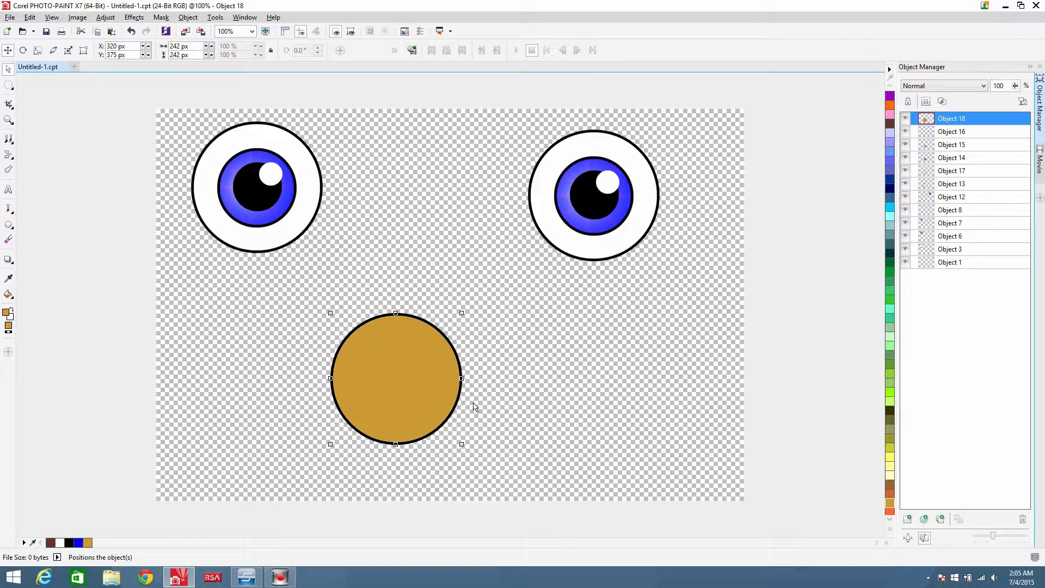
pyautogui.click(554, 402)
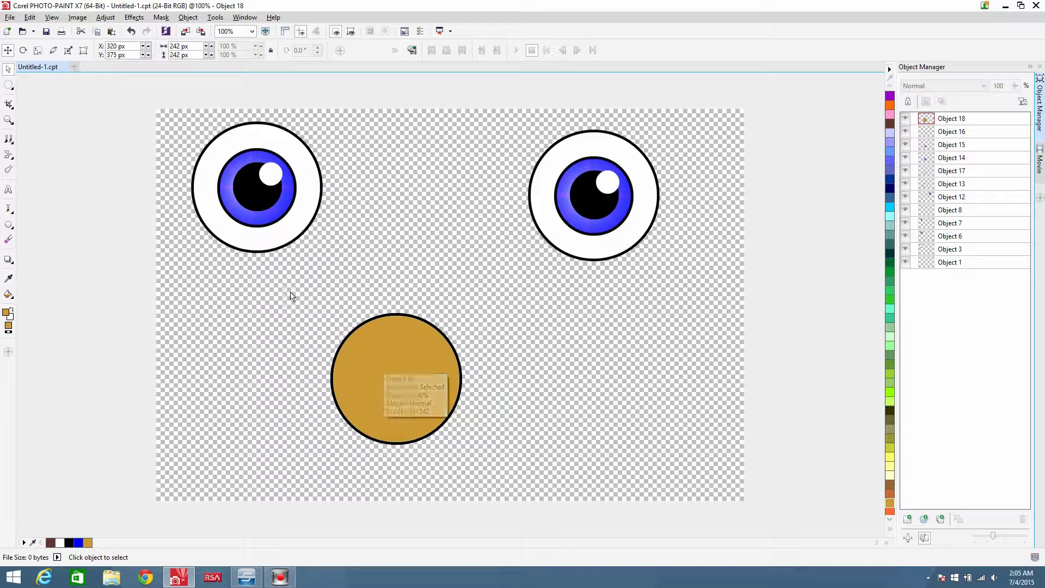
# Select all layers of the covered eye, create a new transparent document, and turn that document into a movie
pyautogui.moveTo(290, 292); pyautogui.dragTo(565, 489)
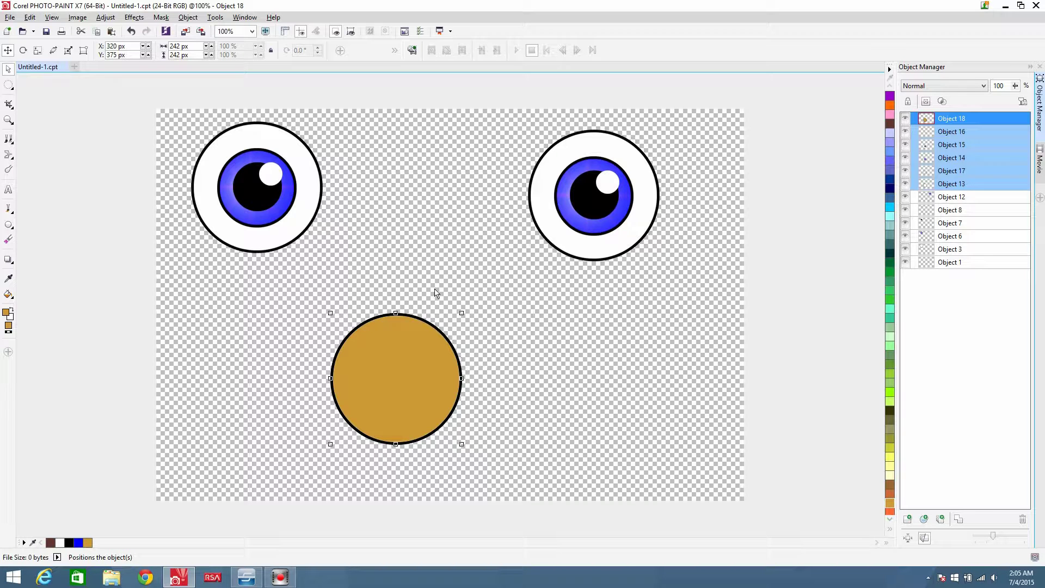
pyautogui.click(74, 66)
pyautogui.click(484, 403)
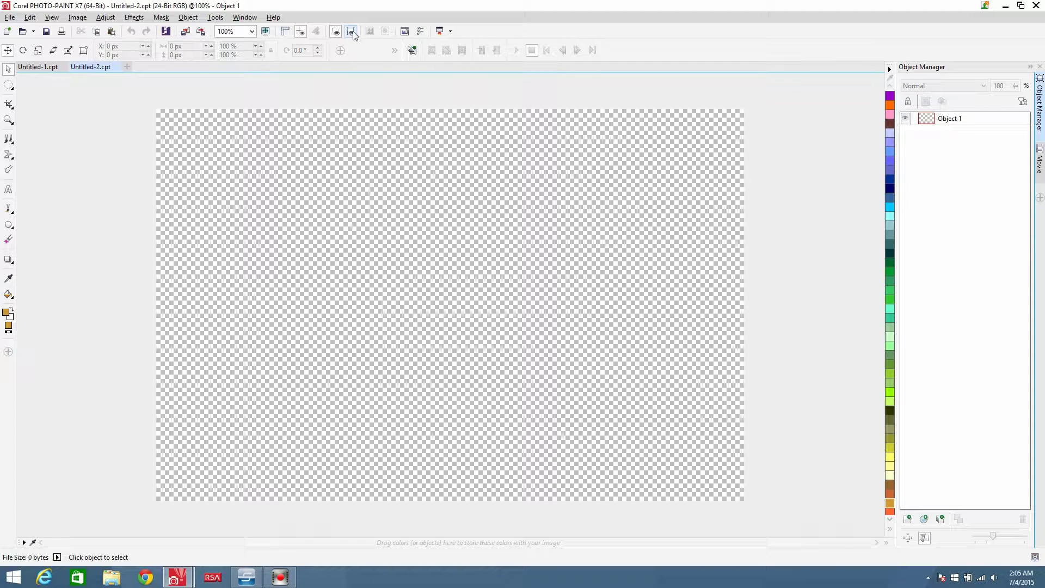
pyautogui.click(413, 50)
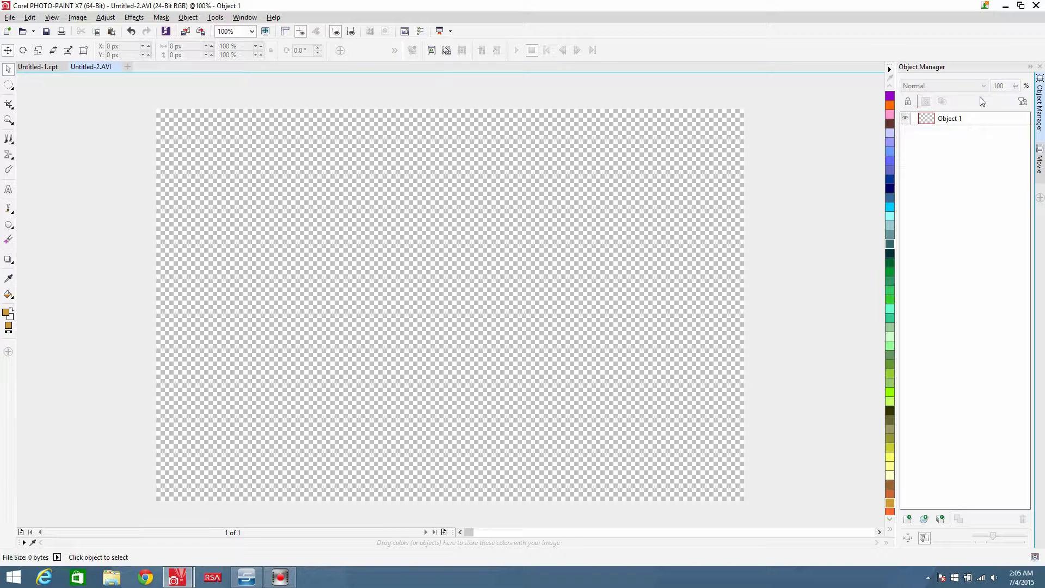
# Draw a white rectangle about 1,241 by 809 px over the entire movie frame
pyautogui.click(890, 521)
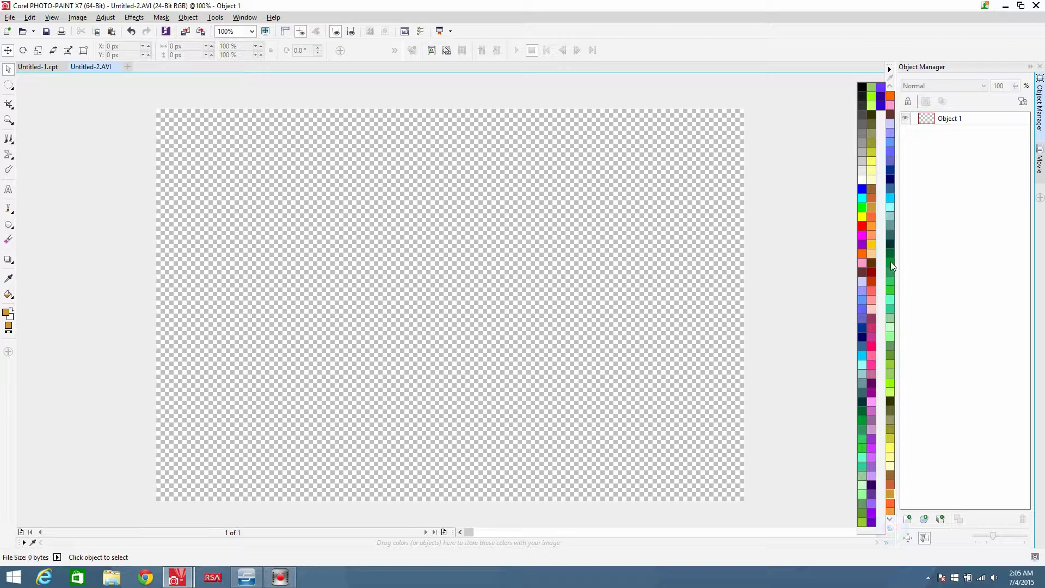
pyautogui.click(863, 179)
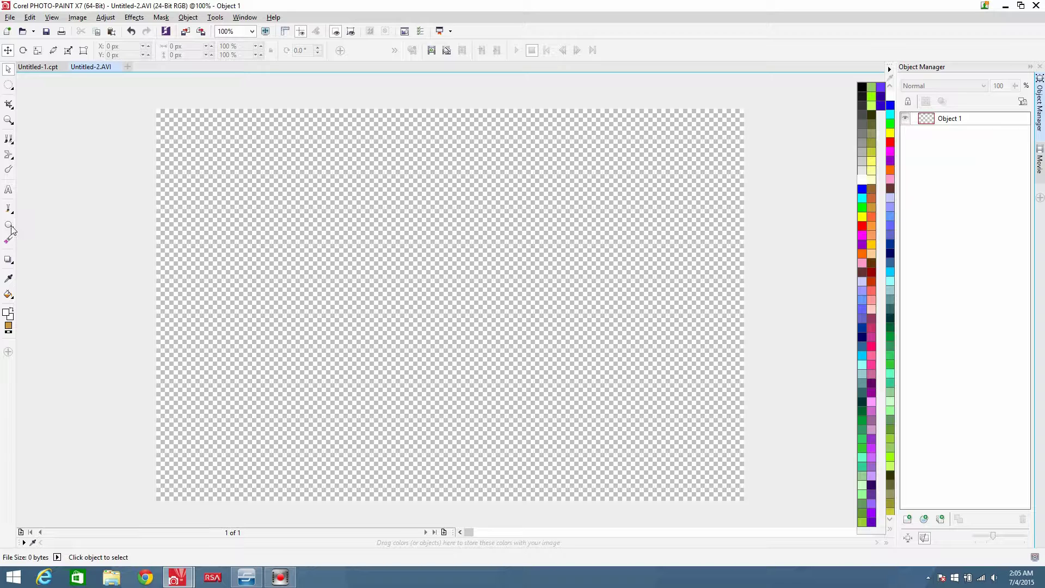
pyautogui.click(862, 182)
pyautogui.click(10, 226)
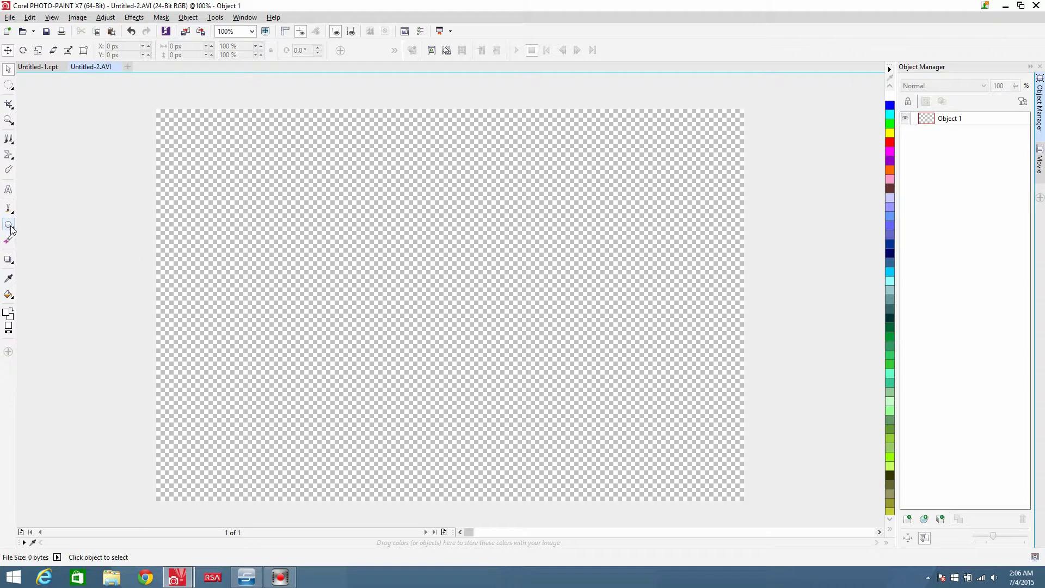
pyautogui.click(9, 226)
pyautogui.click(30, 224)
pyautogui.moveTo(137, 98); pyautogui.dragTo(811, 538)
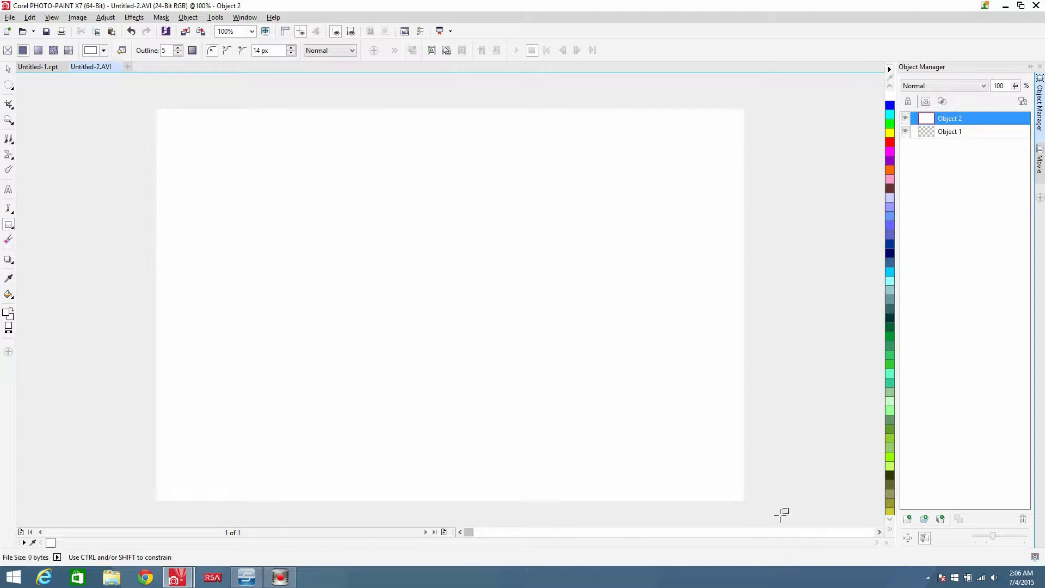
# Combine the white rectangle with the movie's background
pyautogui.click(8, 69)
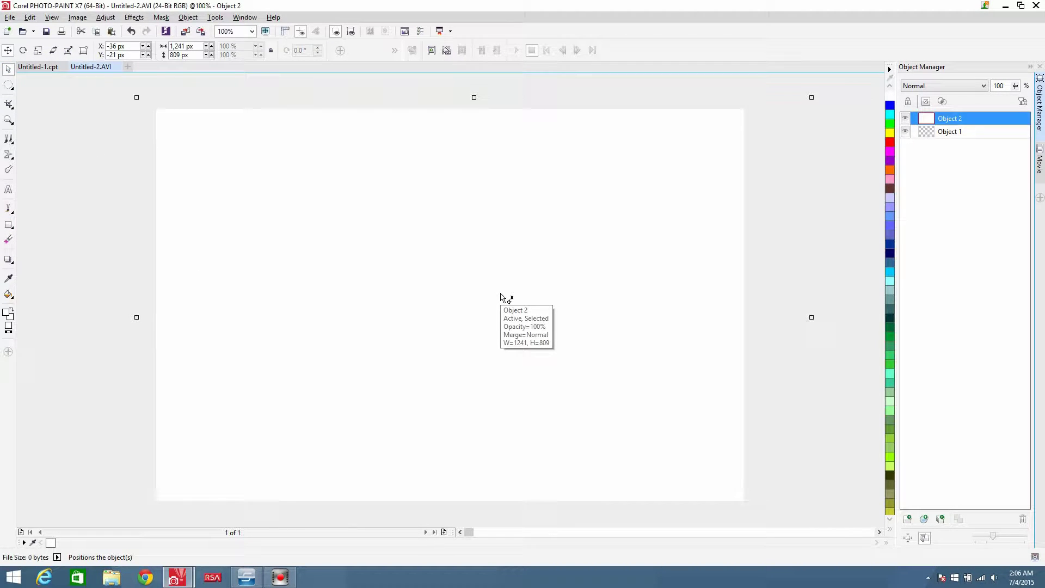
pyautogui.press('Delete')
pyautogui.click(462, 293)
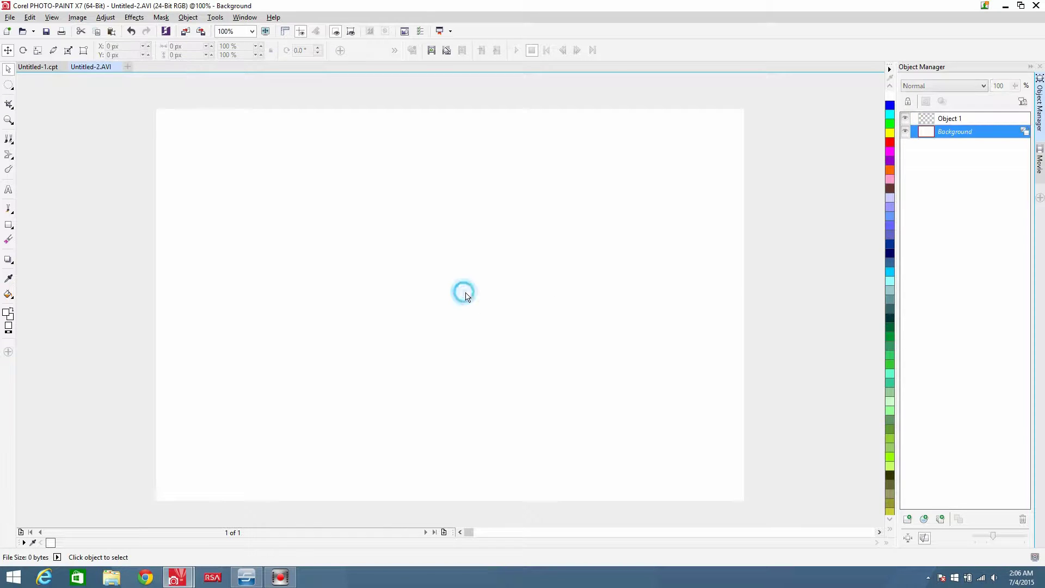
# Try pasting the copied outlined circle onto the white frame, and undo the paste
pyautogui.hotkey('ctrl', 'v')
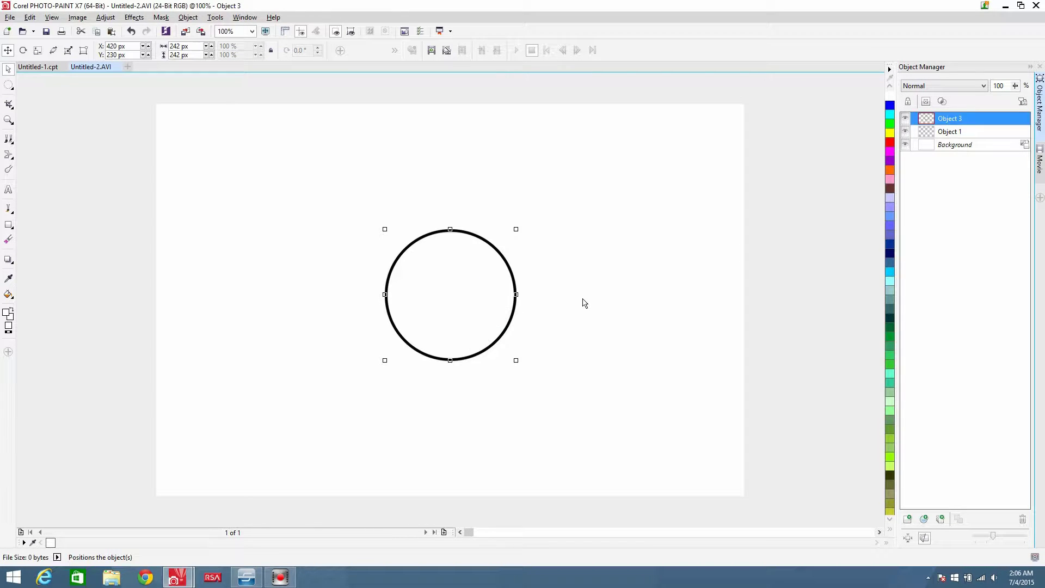
pyautogui.click(595, 297)
pyautogui.moveTo(309, 163); pyautogui.dragTo(704, 415)
pyautogui.hotkey('ctrl', 'z')
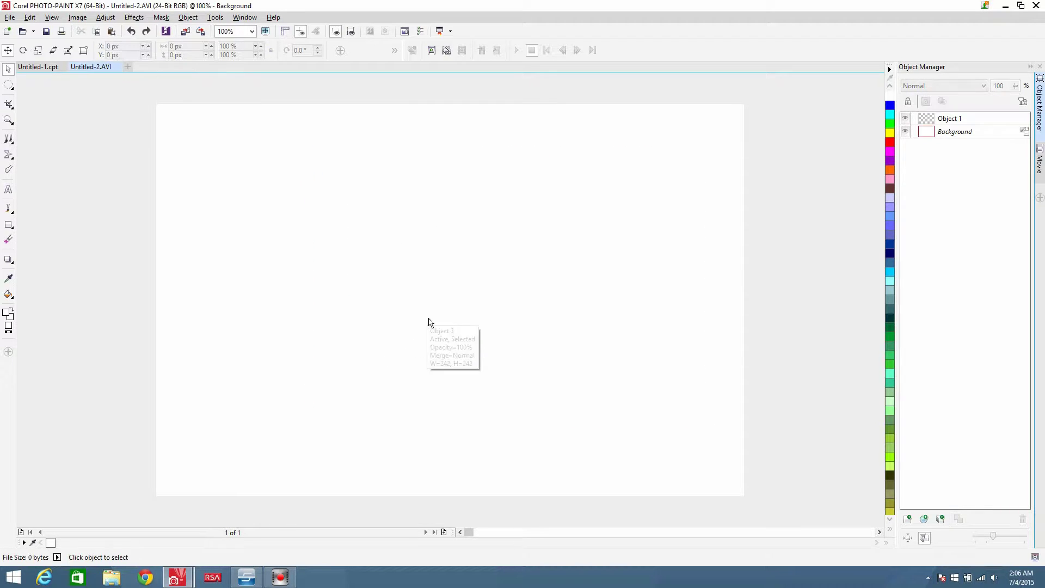
# Delete the empty Object 1 so that the movie frame has only the white background
pyautogui.click(467, 307)
pyautogui.click(947, 118)
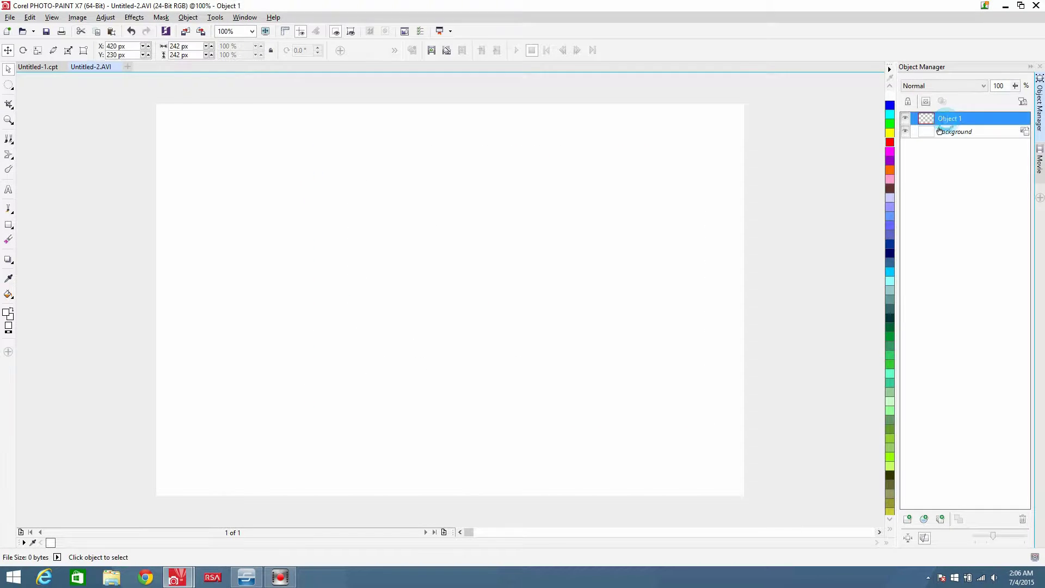
pyautogui.press('Delete')
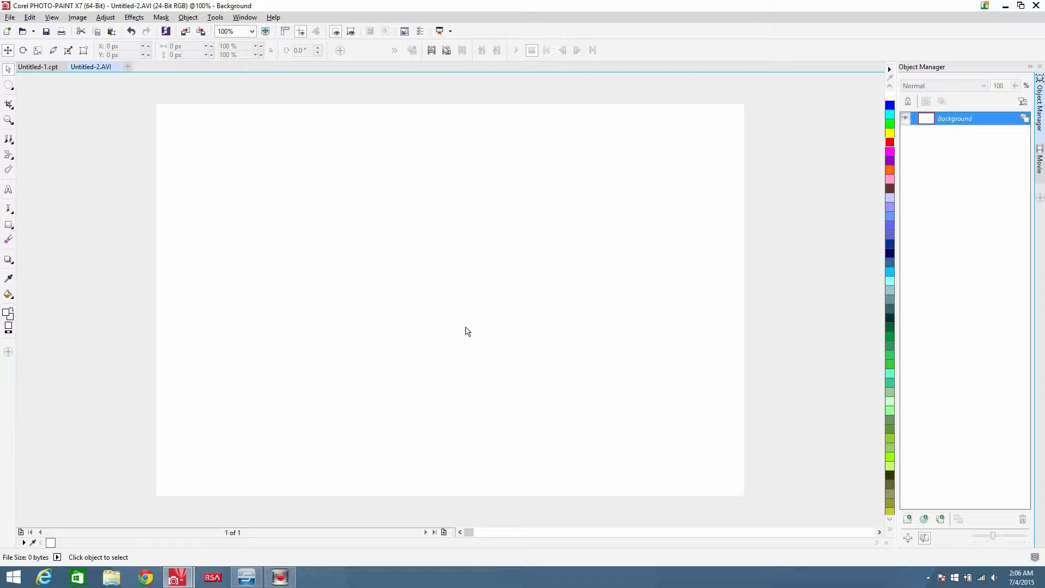
# Paste the copied white circle again, try moving it across the frame, and delete it
pyautogui.hotkey('ctrl', 'v')
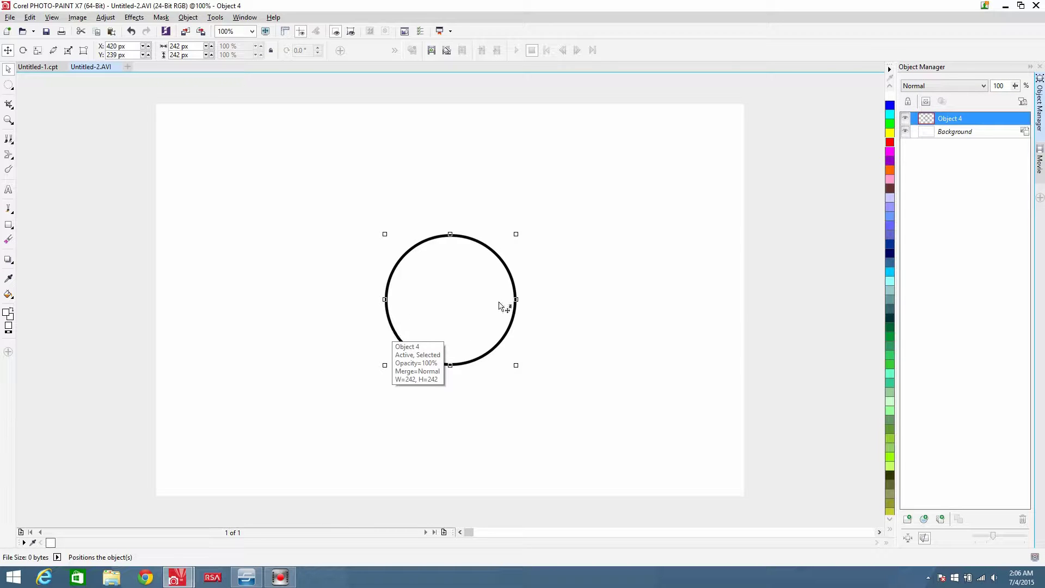
pyautogui.click(580, 311)
pyautogui.moveTo(488, 310); pyautogui.dragTo(364, 334)
pyautogui.press('Delete')
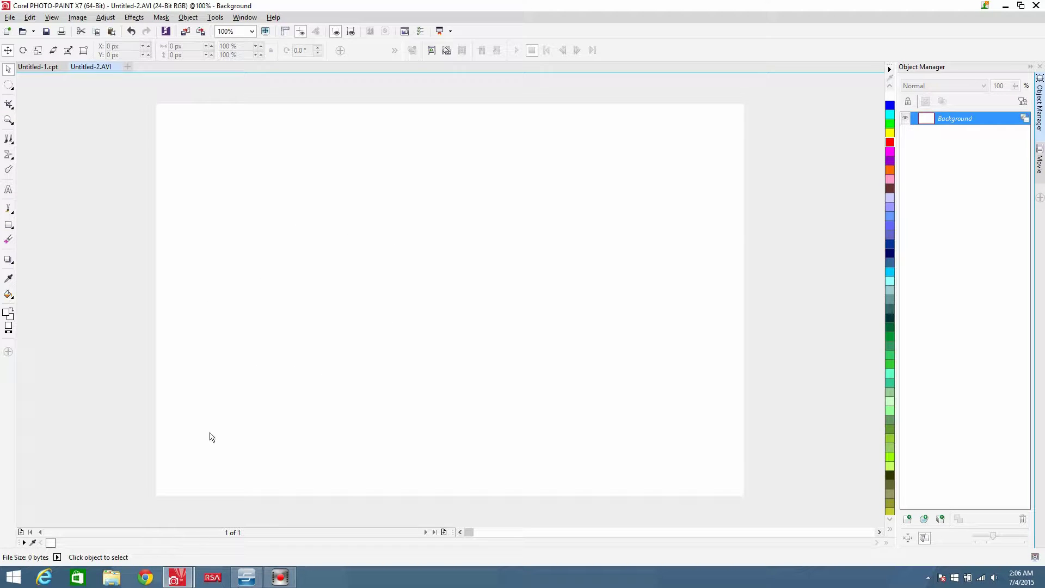
# Copy all layers of the golden-brown covered eye from Untitled-1.cpt and paste them onto the white background of Untitled-2.AVI
pyautogui.click(33, 68)
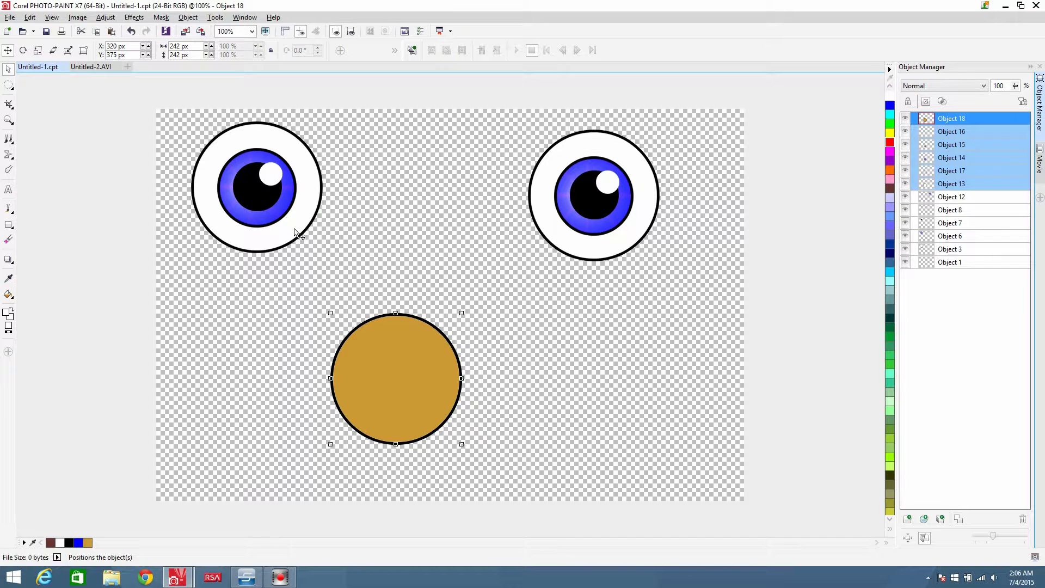
pyautogui.click(494, 301)
pyautogui.click(509, 297)
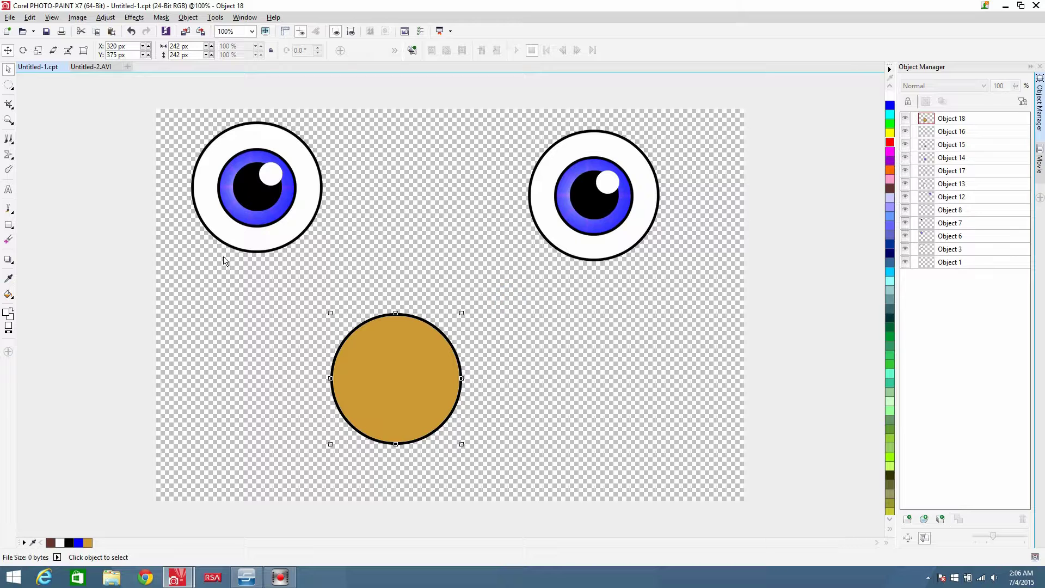
pyautogui.moveTo(232, 261); pyautogui.dragTo(607, 533)
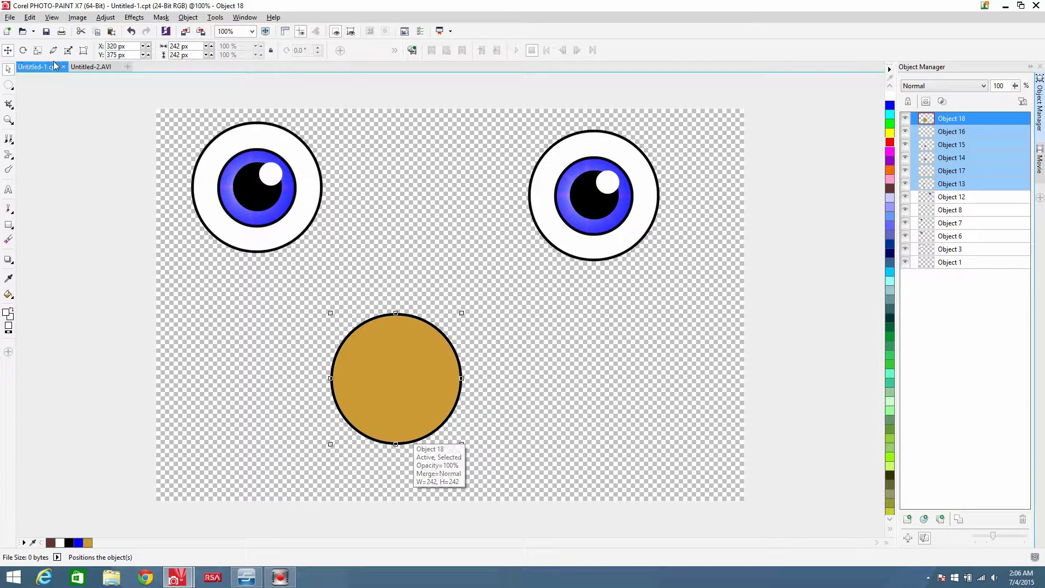
pyautogui.click(87, 67)
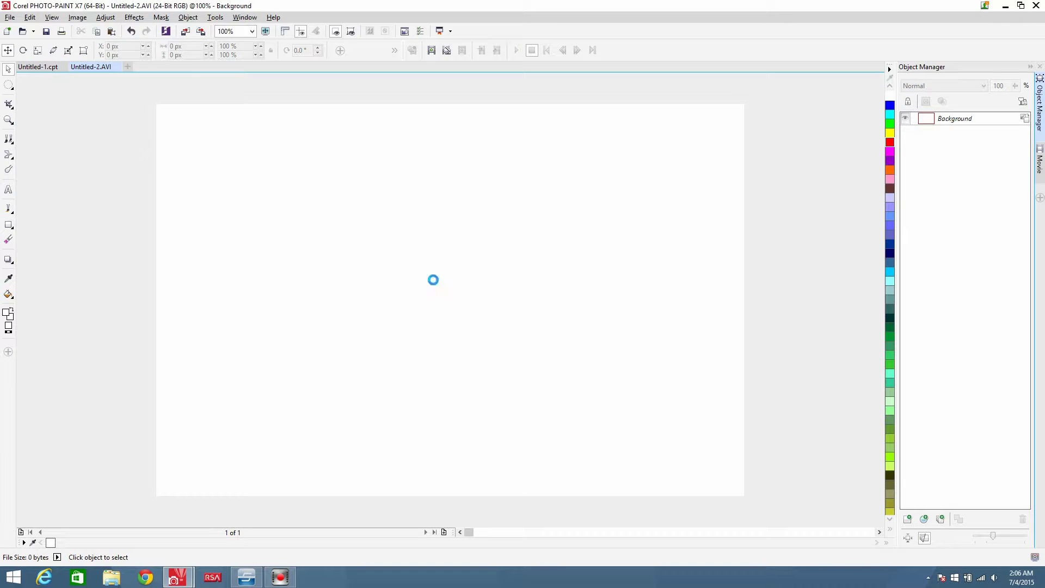
pyautogui.hotkey('ctrl', 'v')
pyautogui.click(599, 285)
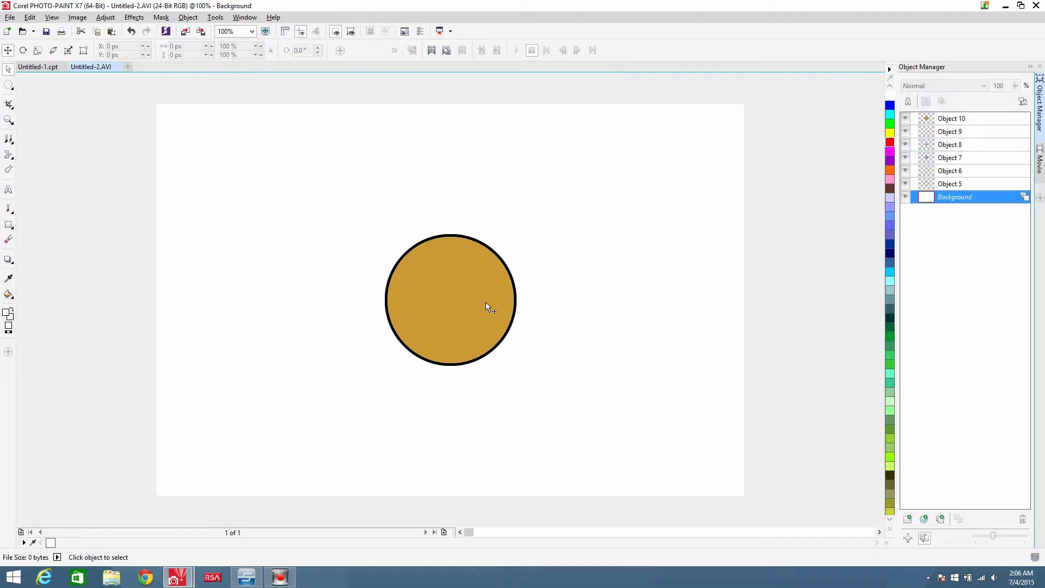
# Delete the golden-brown circle covering the pasted eye, and select all the remaining eye layers
pyautogui.click(482, 302)
pyautogui.press('Delete')
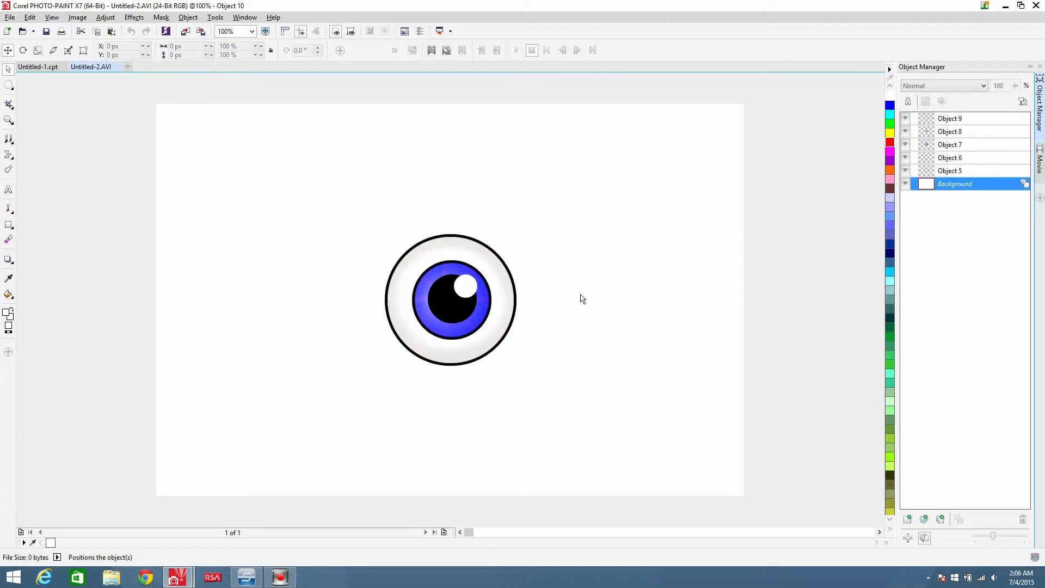
pyautogui.moveTo(320, 192); pyautogui.dragTo(600, 422)
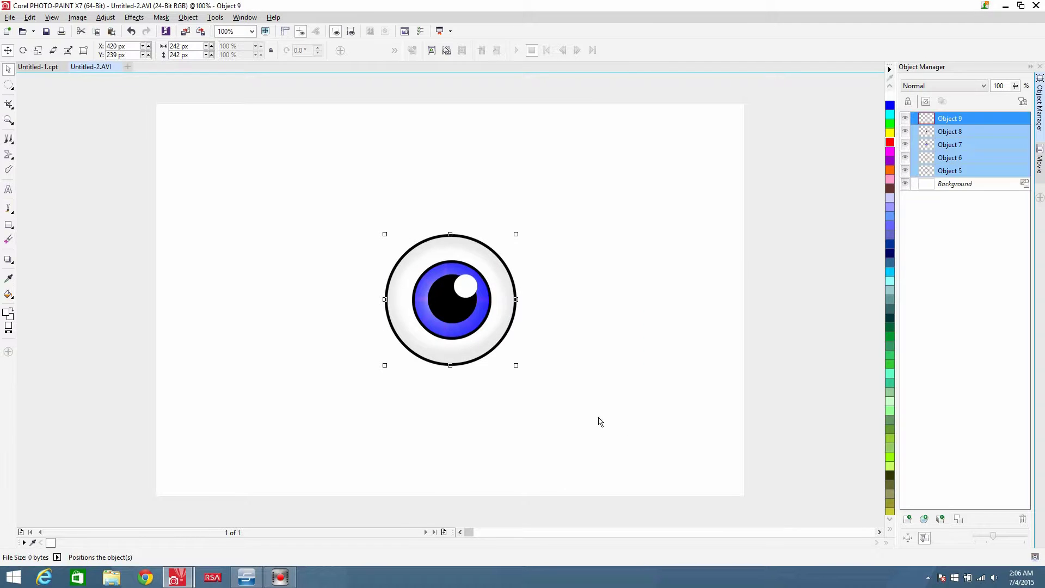
# Merge the eye layers into the background and insert one background-colored frame after frame 1
pyautogui.hotkey('ctrl', 'shift', 'Down')
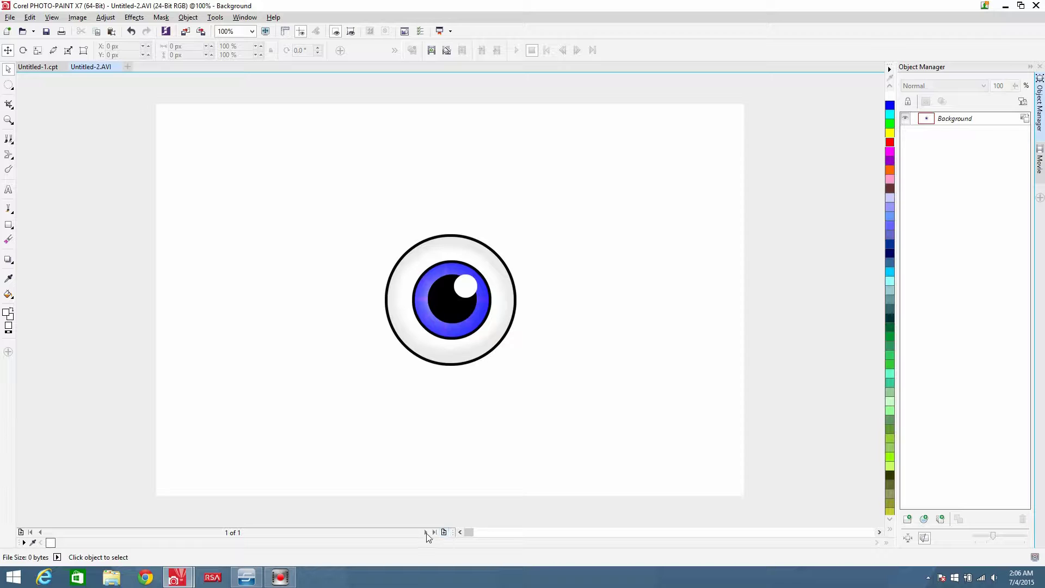
pyautogui.click(444, 532)
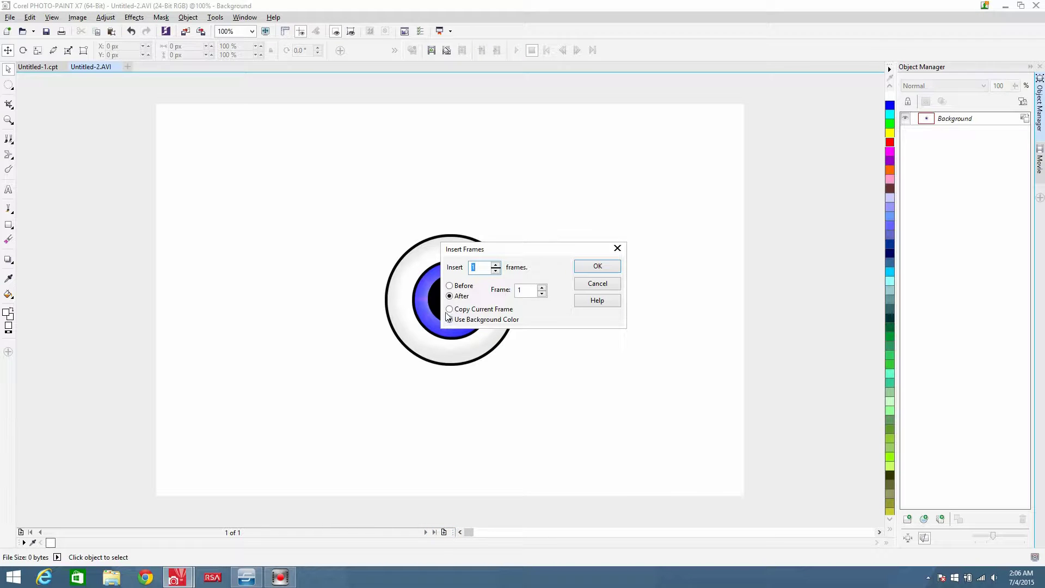
pyautogui.click(597, 266)
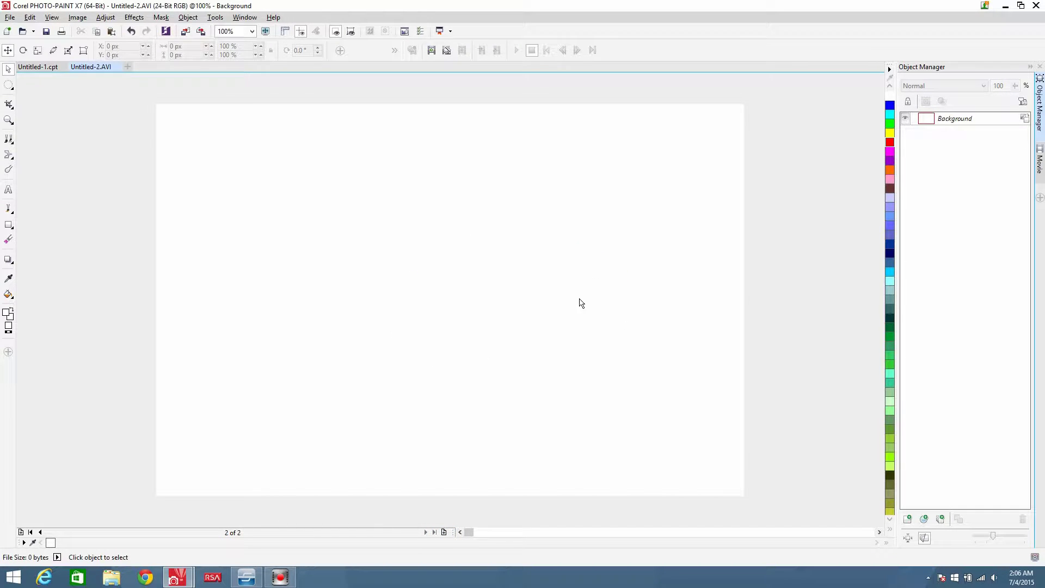
# Add the copied golden-brown covered eye to frame 2, merged into the background, and preview the movie
pyautogui.hotkey('ctrl', 'v')
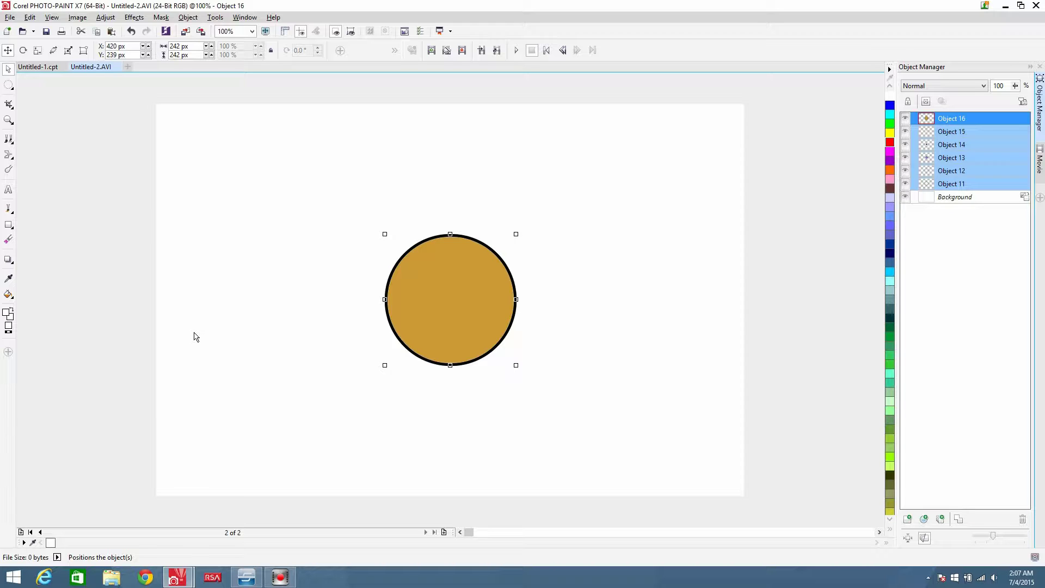
pyautogui.hotkey('ctrl', 'shift', 'Down')
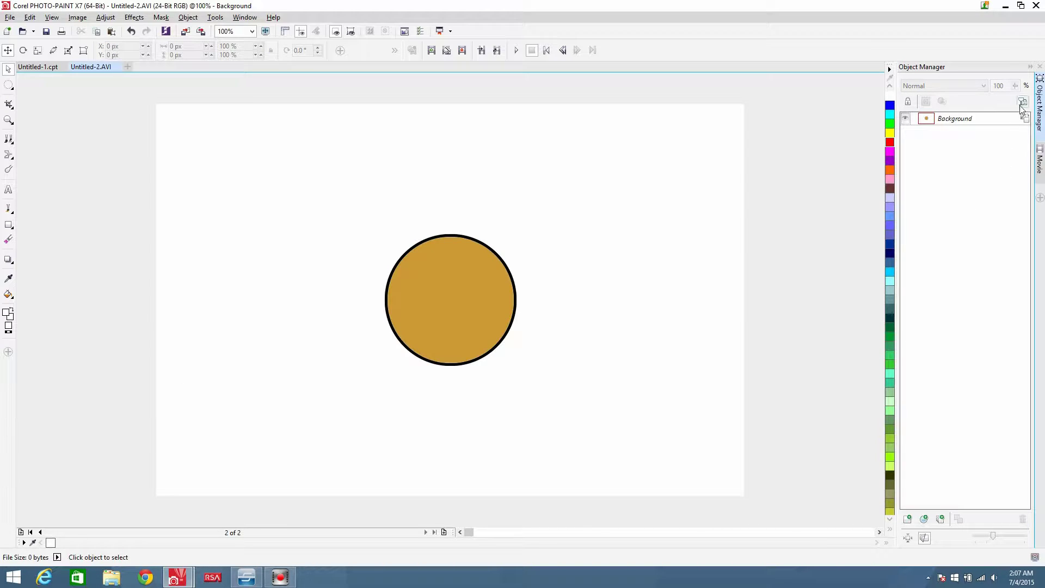
pyautogui.click(515, 51)
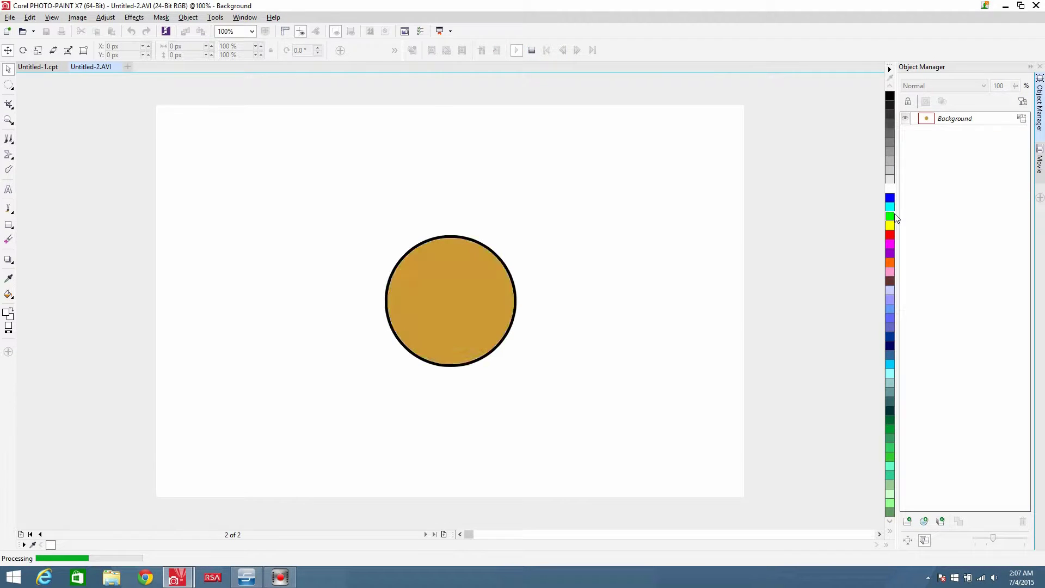
pyautogui.click(534, 50)
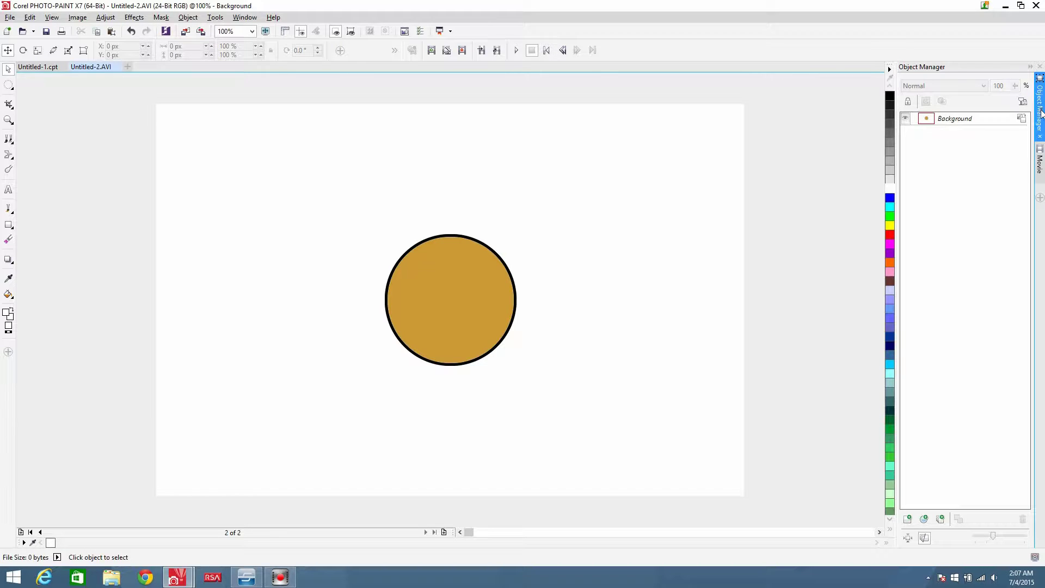
# Set the delay of both movie frames to 60 ms and preview the animation
pyautogui.click(1039, 163)
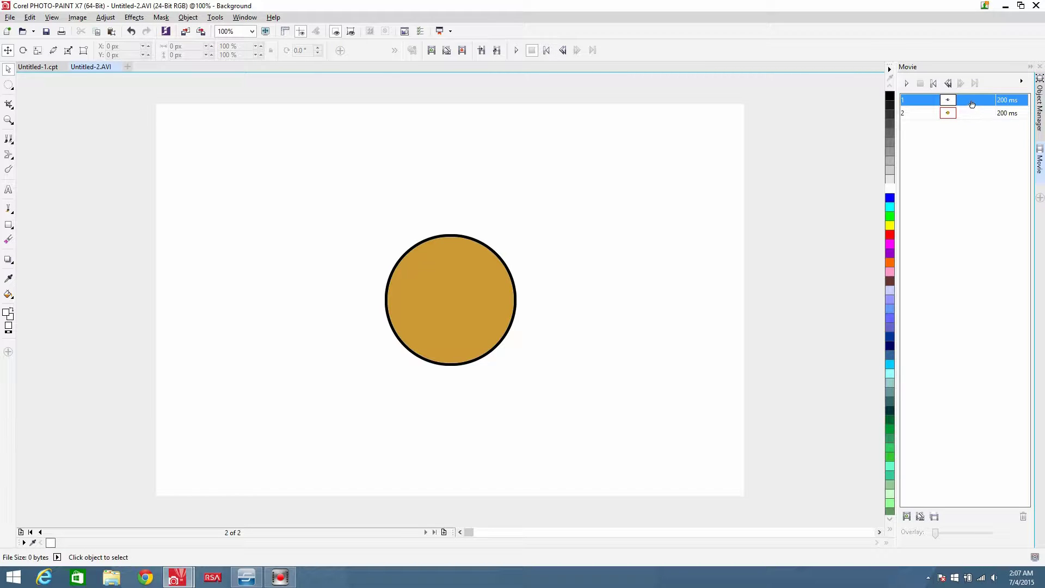
pyautogui.click(997, 113)
pyautogui.click(1006, 100)
pyautogui.write('6')
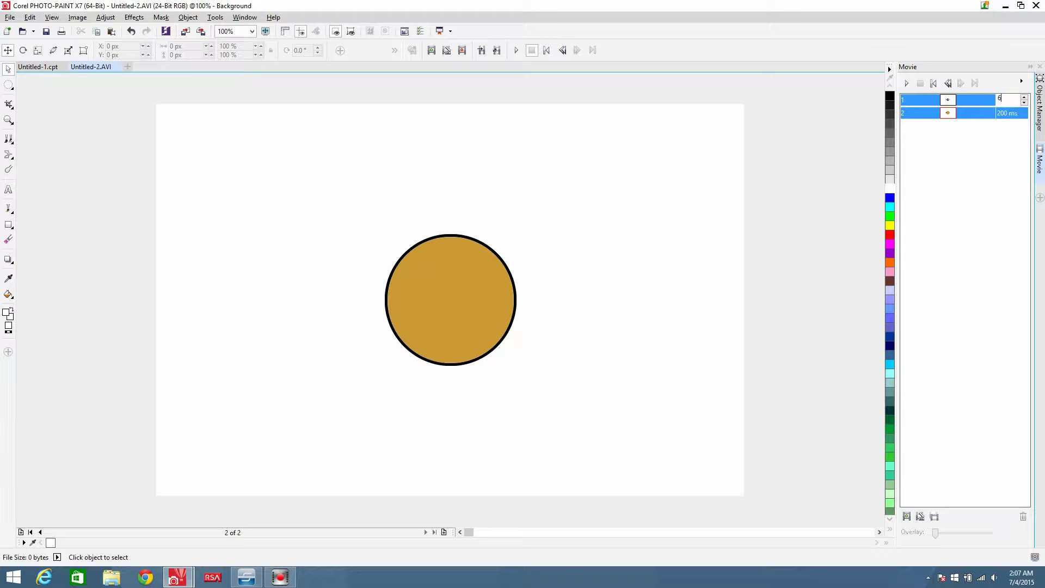
pyautogui.write('0')
pyautogui.press('Return')
pyautogui.click(516, 50)
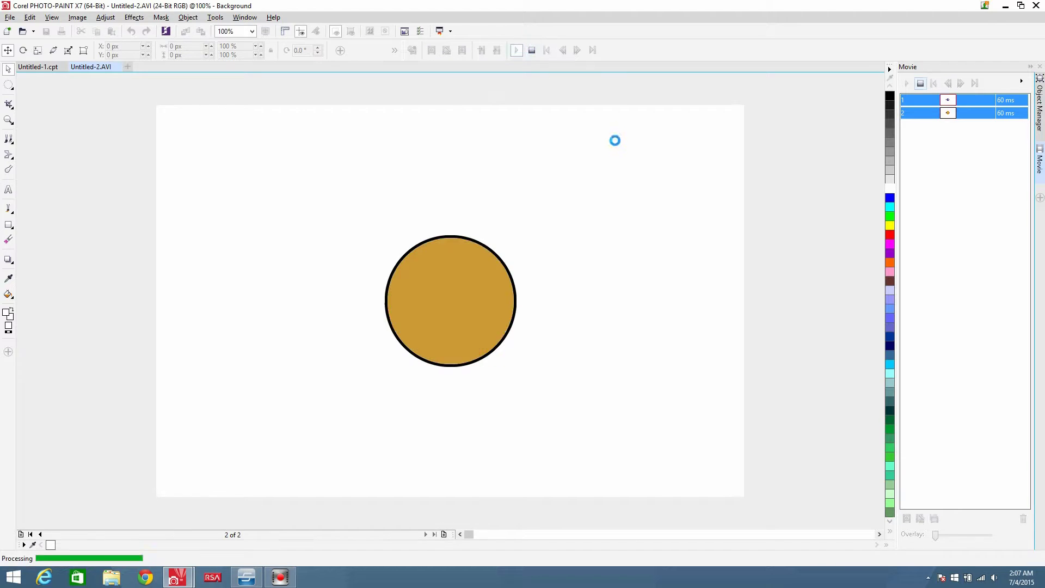
pyautogui.click(532, 50)
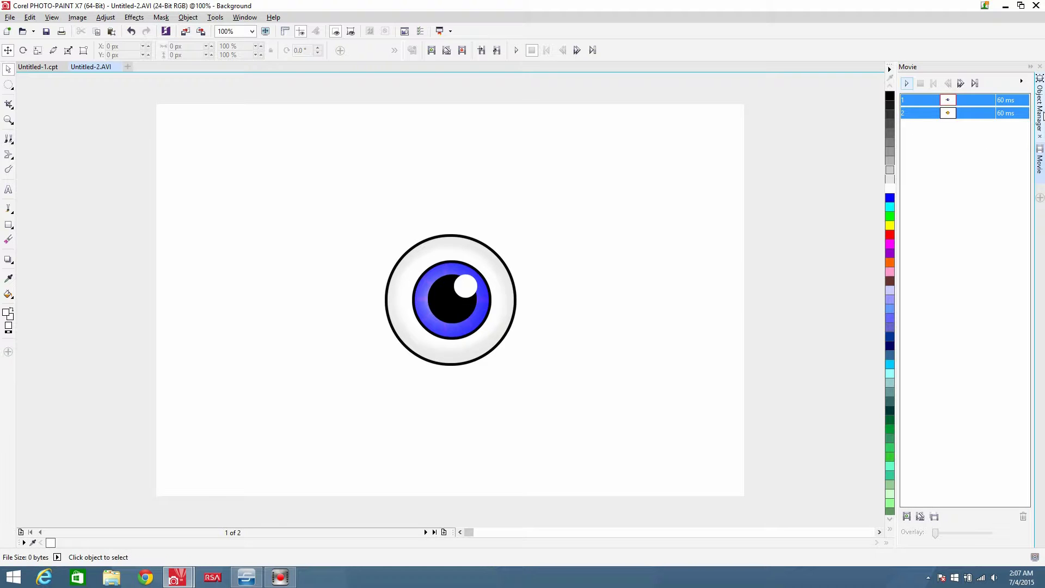
# Insert 10 copies of the open-eye frame after frame 1
pyautogui.click(1039, 109)
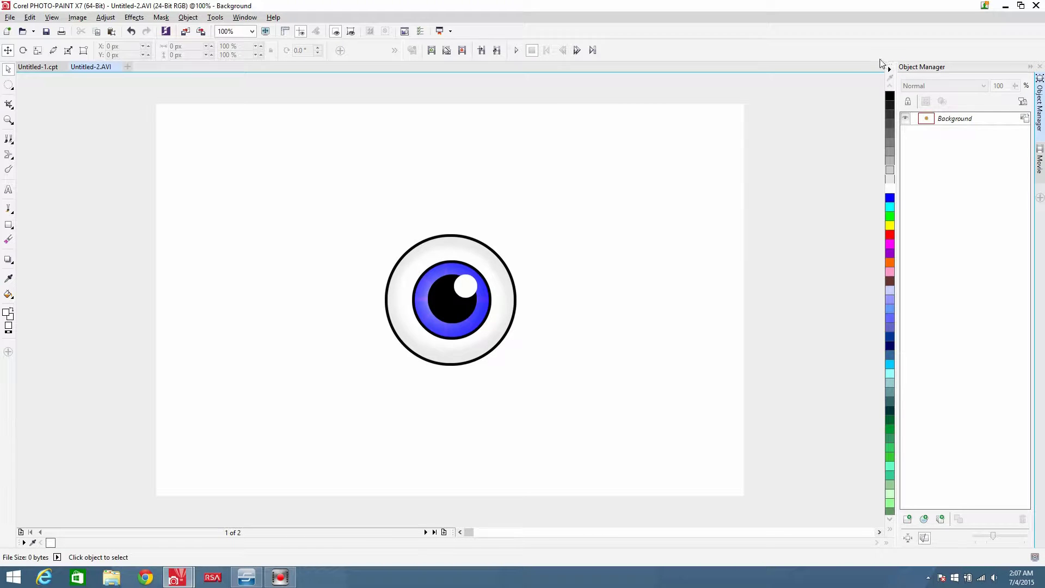
pyautogui.click(443, 533)
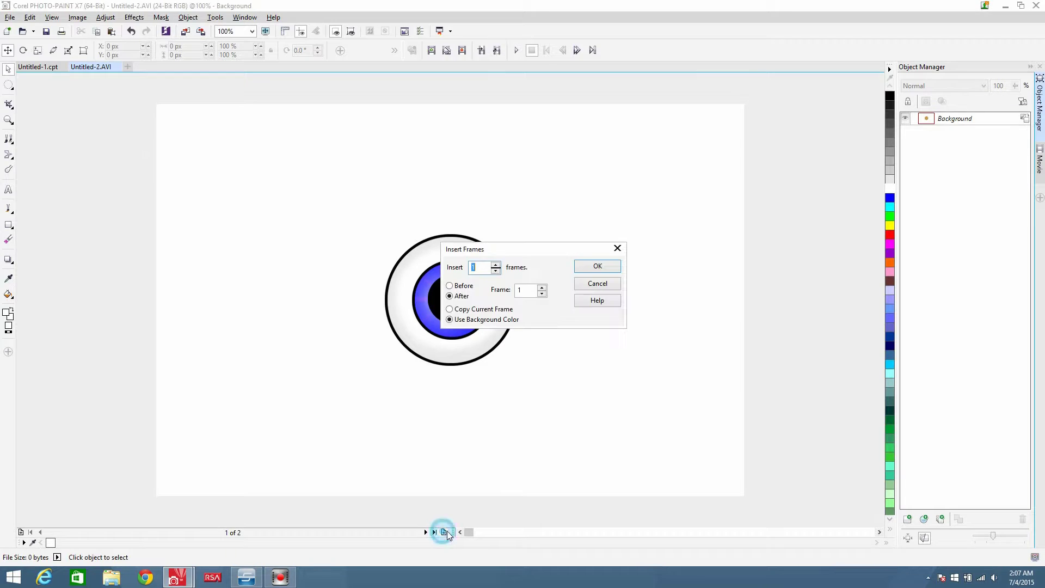
pyautogui.click(450, 309)
pyautogui.doubleClick(480, 267)
pyautogui.click(612, 265)
# Insert 2 copies of the golden-brown closed-eye frame after frame 12
pyautogui.click(426, 533)
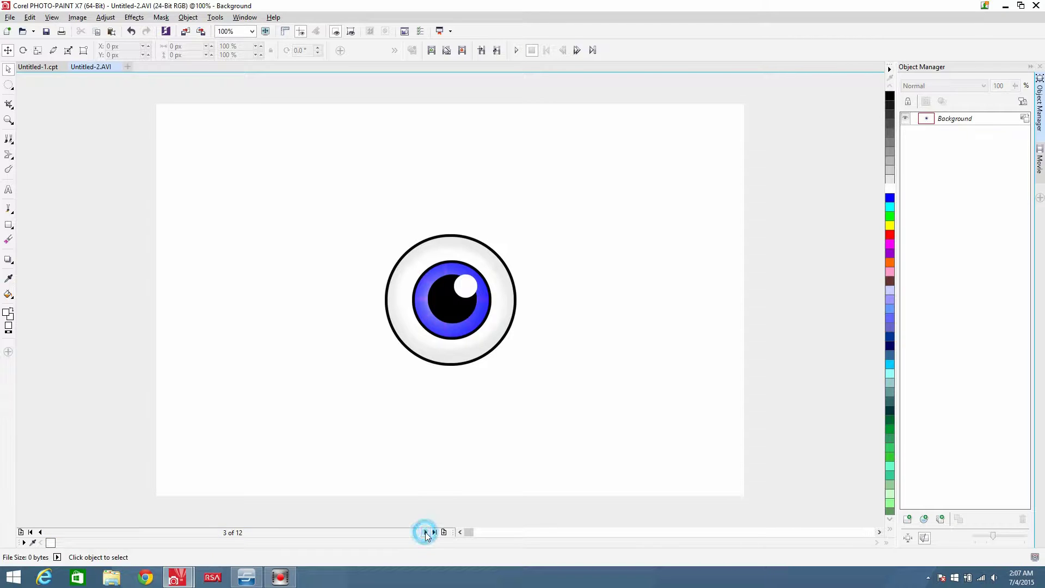
pyautogui.click(426, 532)
pyautogui.click(426, 533)
pyautogui.click(426, 532)
pyautogui.click(426, 532)
pyautogui.click(425, 532)
pyautogui.click(426, 532)
pyautogui.click(426, 532)
pyautogui.click(425, 532)
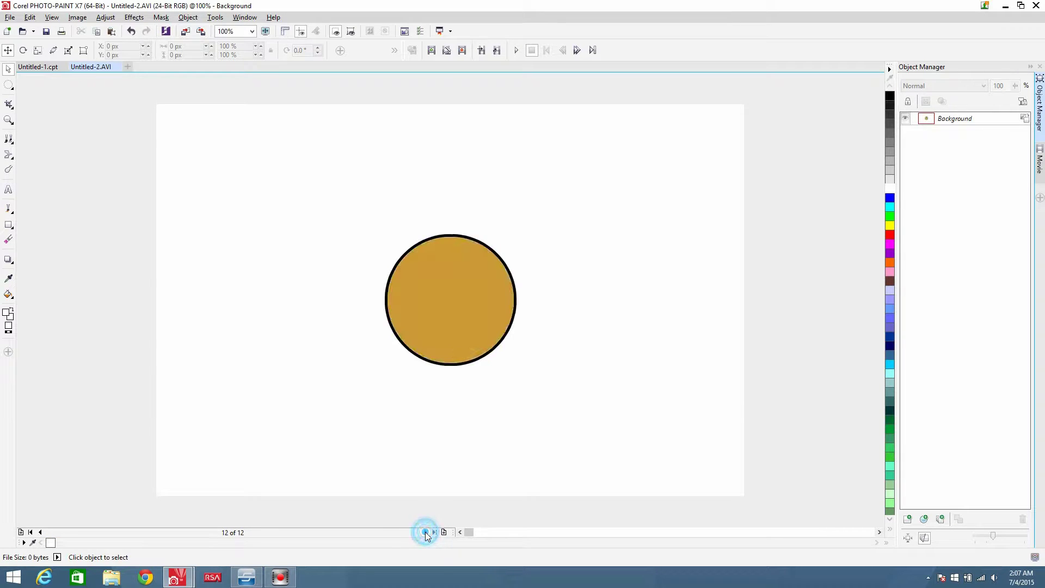
pyautogui.click(443, 532)
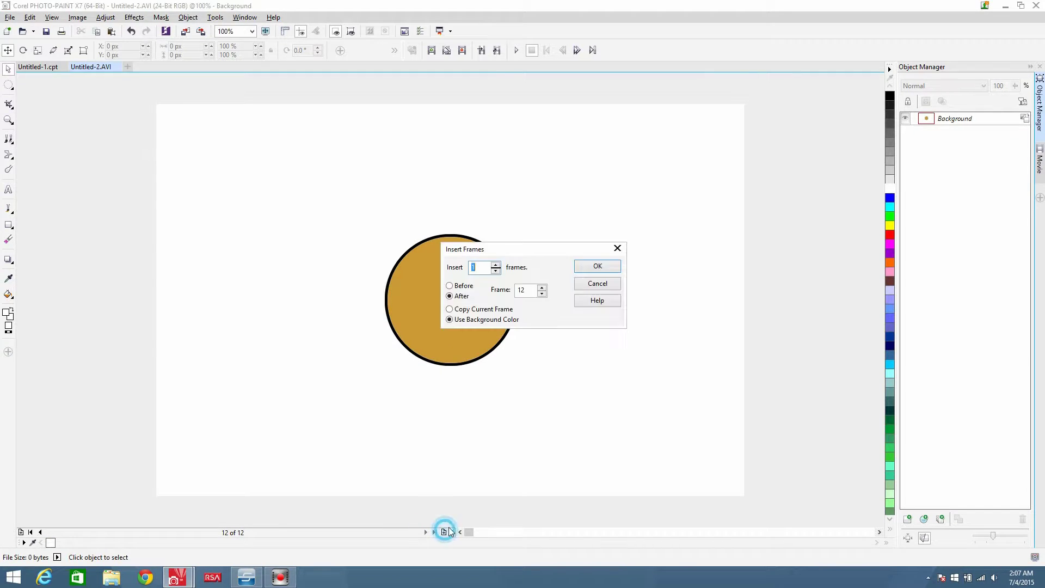
pyautogui.click(454, 308)
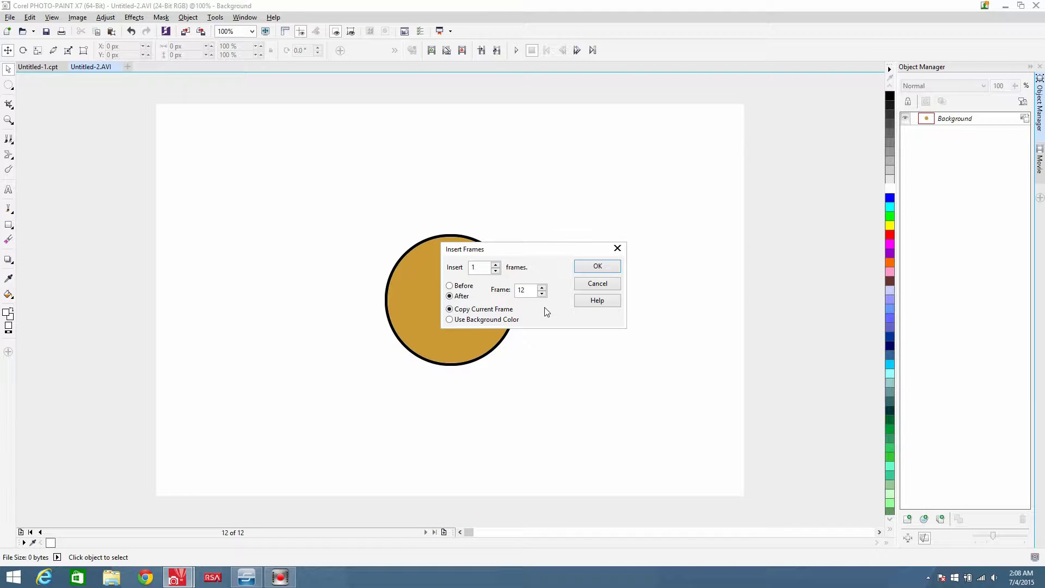
pyautogui.click(495, 265)
pyautogui.click(495, 265)
pyautogui.click(496, 270)
pyautogui.click(604, 266)
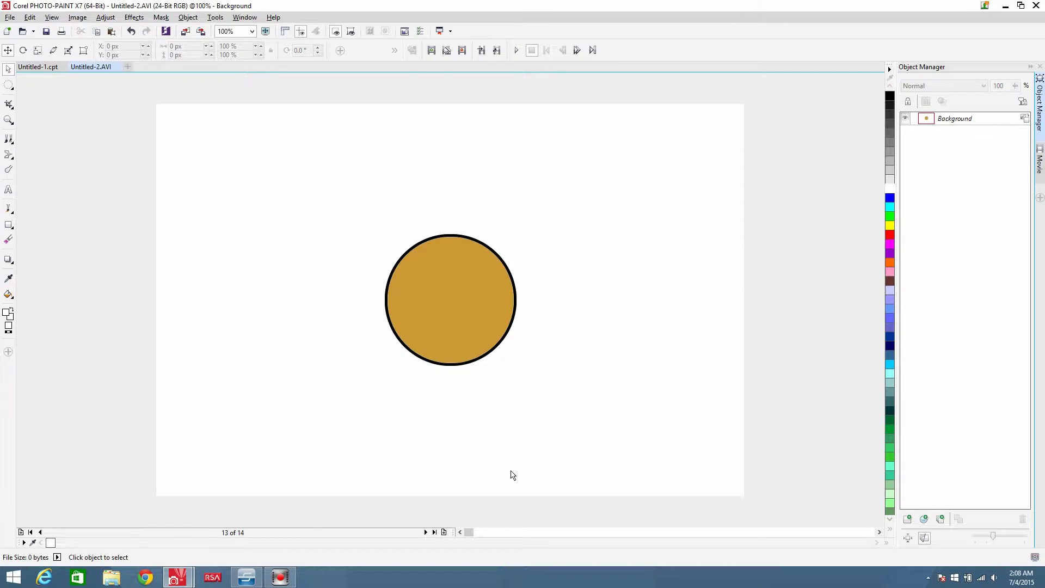
# Insert 5 copies of the open-eye frame 10 after frame 14
pyautogui.click(41, 532)
pyautogui.click(43, 532)
pyautogui.click(42, 532)
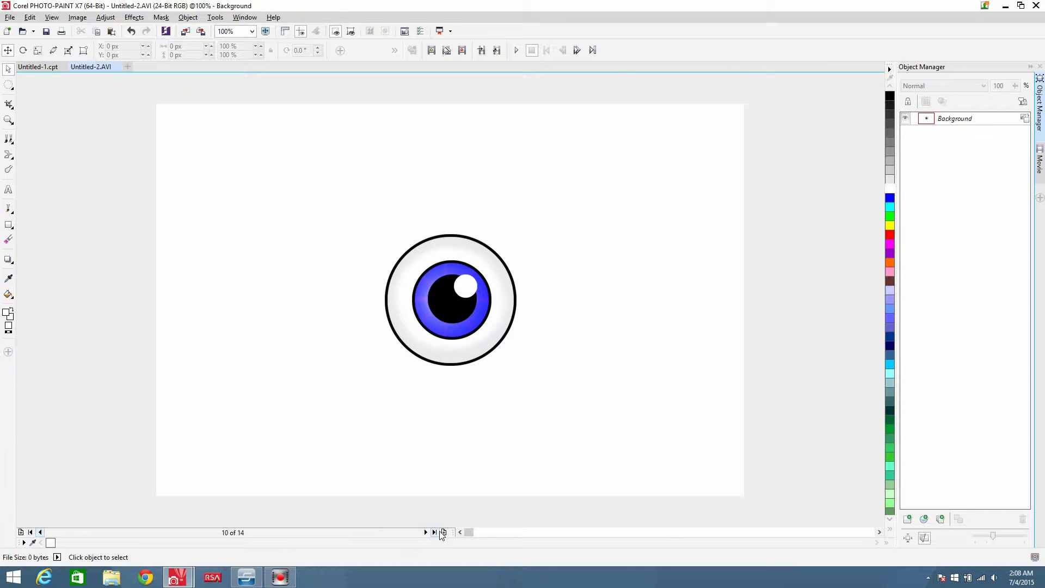
pyautogui.click(443, 532)
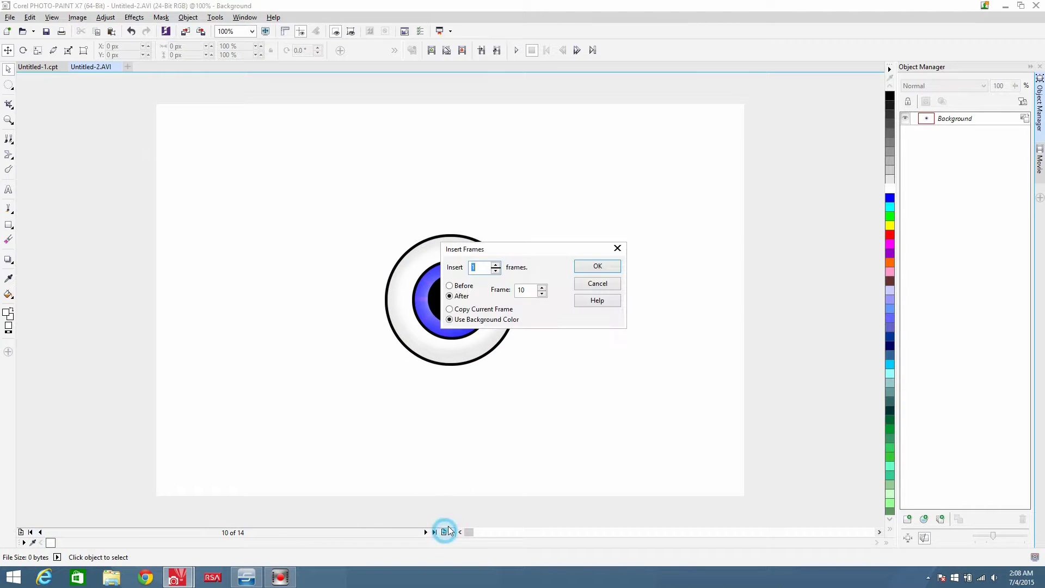
pyautogui.click(451, 310)
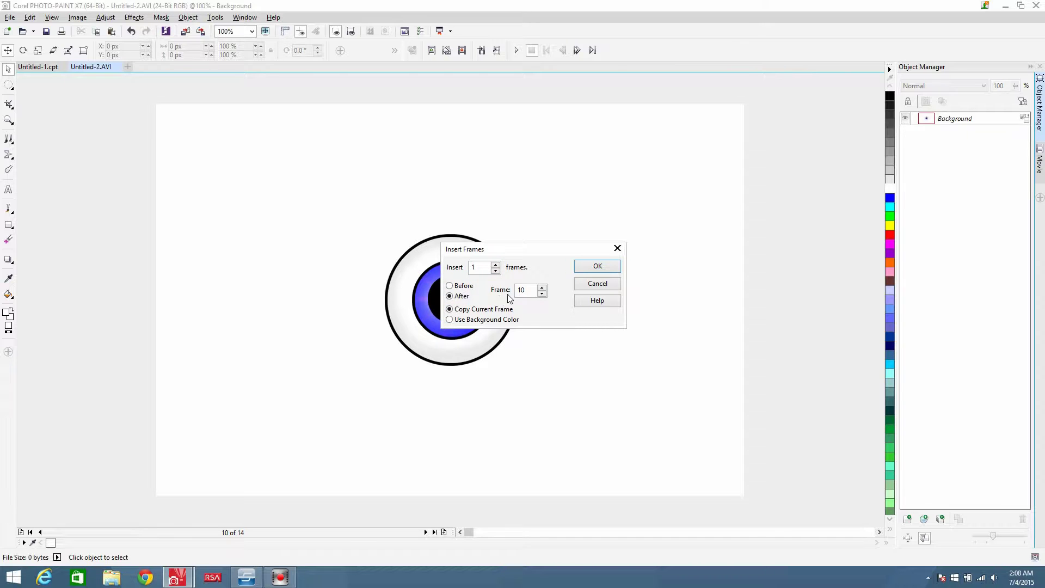
pyautogui.click(541, 287)
pyautogui.click(542, 287)
pyautogui.click(541, 287)
pyautogui.click(542, 287)
pyautogui.moveTo(487, 268); pyautogui.dragTo(442, 273)
pyautogui.click(605, 265)
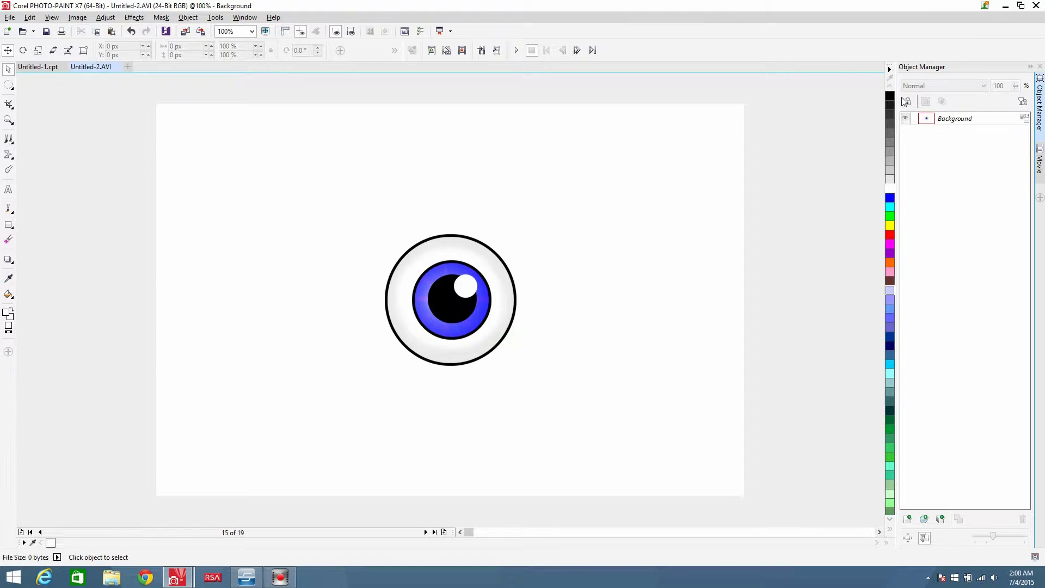
# Preview the extended blinking animation, return to frame 1, and step forward through the frames to frame 6
pyautogui.click(516, 50)
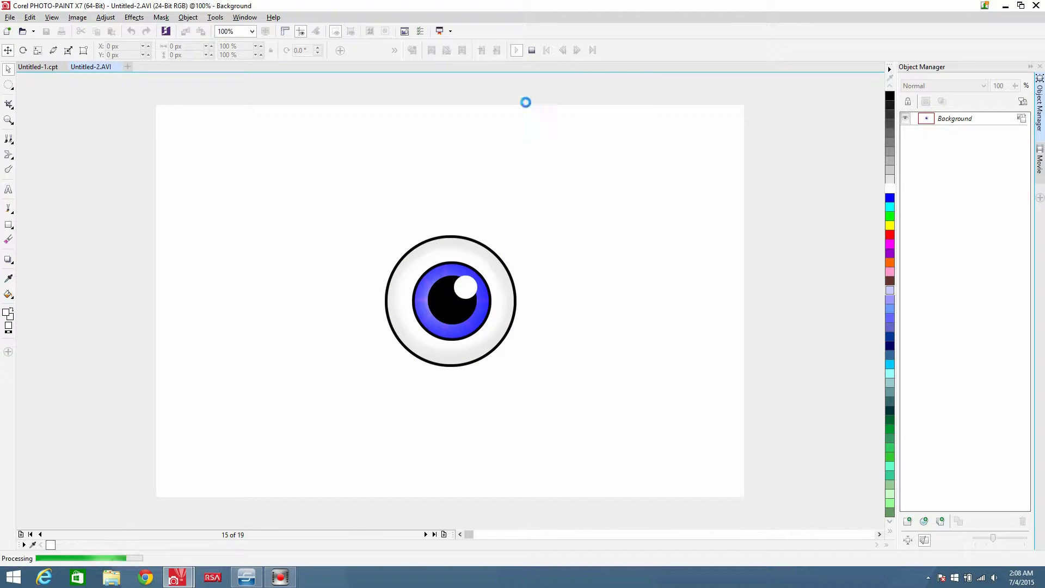
pyautogui.click(532, 50)
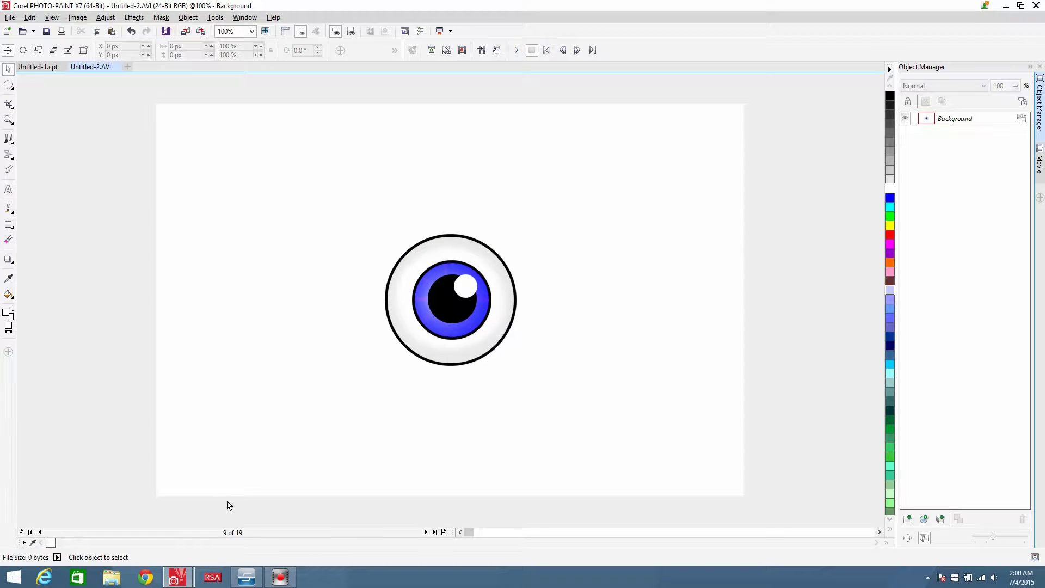
pyautogui.click(40, 532)
pyautogui.click(41, 531)
pyautogui.click(40, 532)
pyautogui.click(40, 532)
pyautogui.click(41, 532)
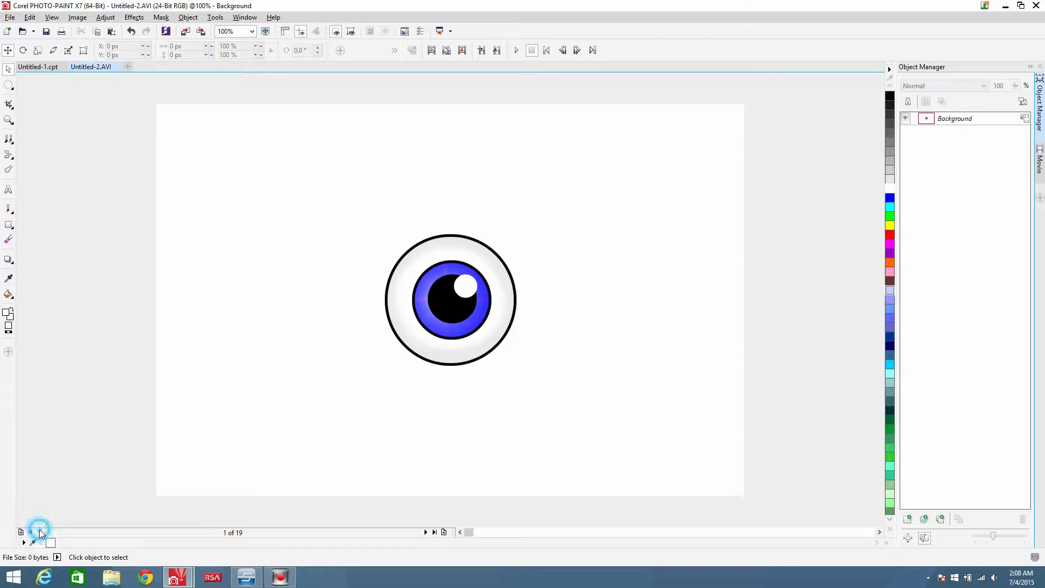
pyautogui.click(324, 534)
pyautogui.click(310, 531)
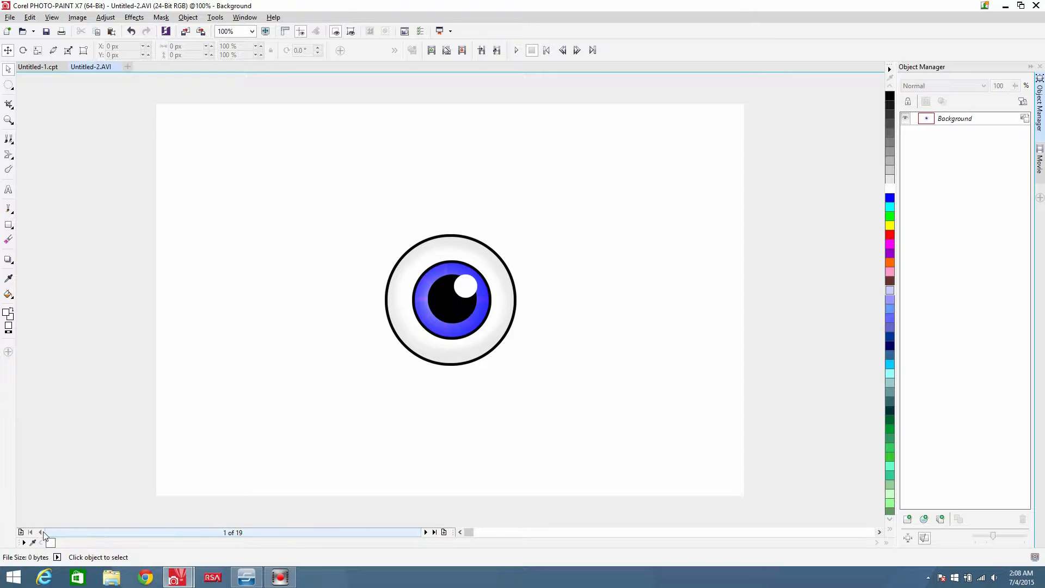
pyautogui.click(424, 533)
pyautogui.click(425, 532)
pyautogui.click(424, 533)
pyautogui.click(424, 533)
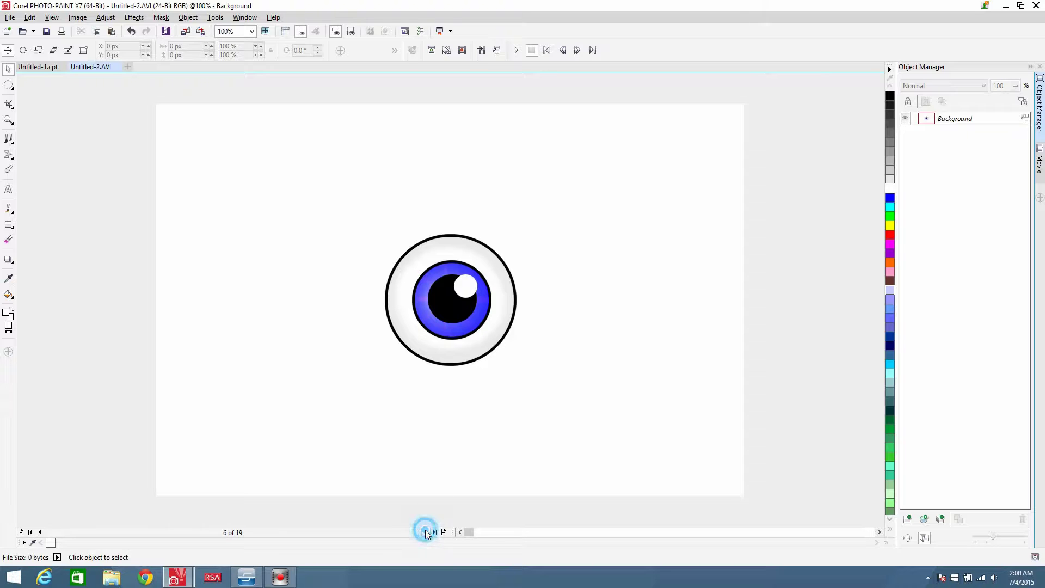
pyautogui.click(425, 532)
pyautogui.click(154, 532)
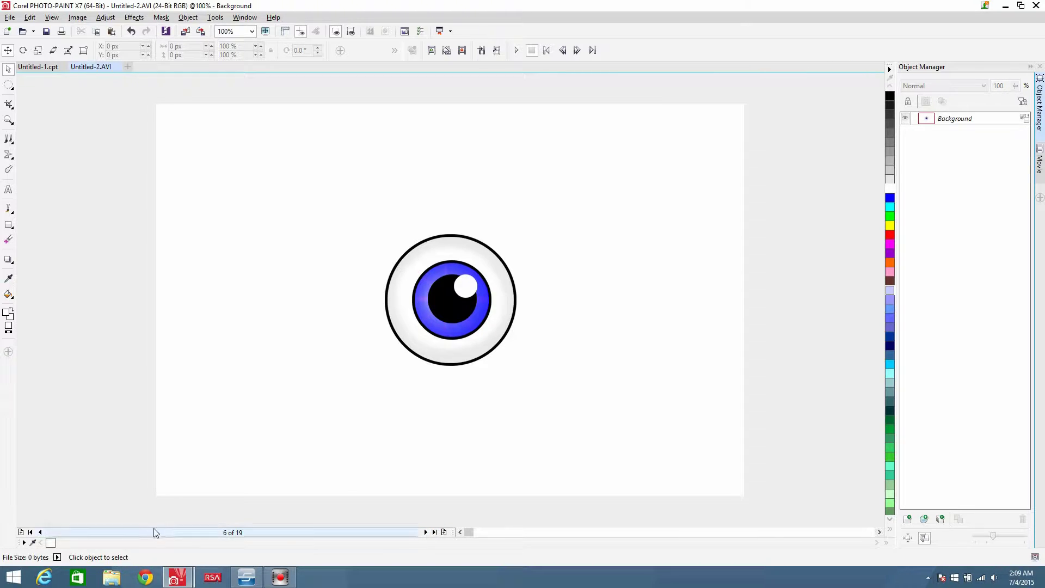
pyautogui.moveTo(84, 527); pyautogui.dragTo(242, 527)
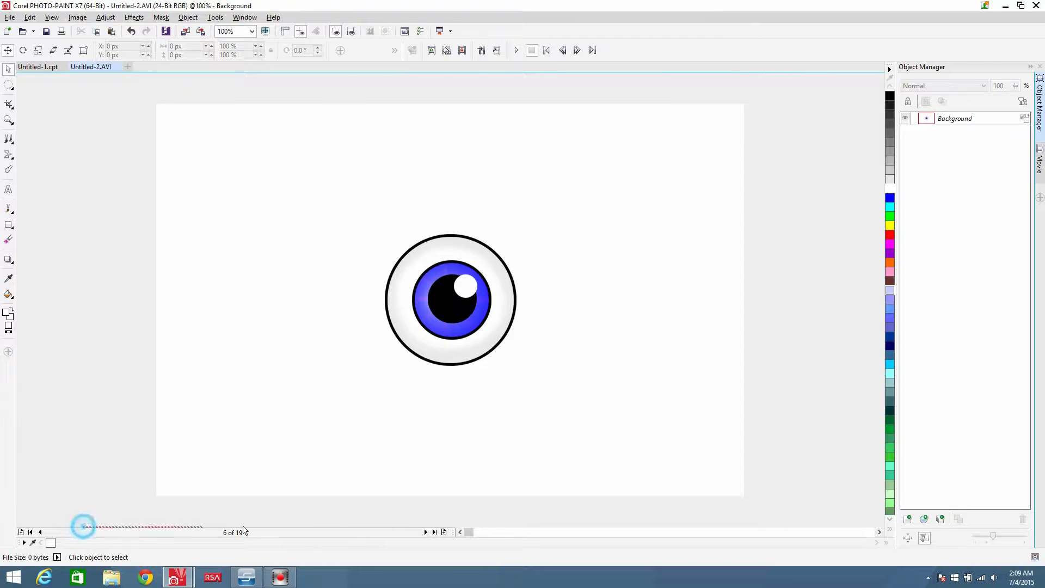
pyautogui.click(24, 543)
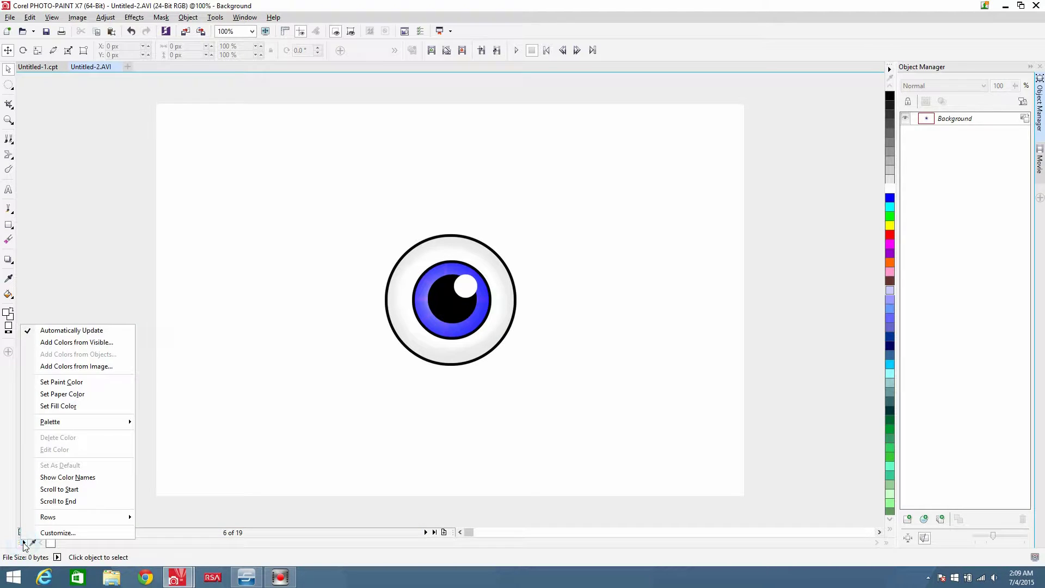
pyautogui.click(24, 543)
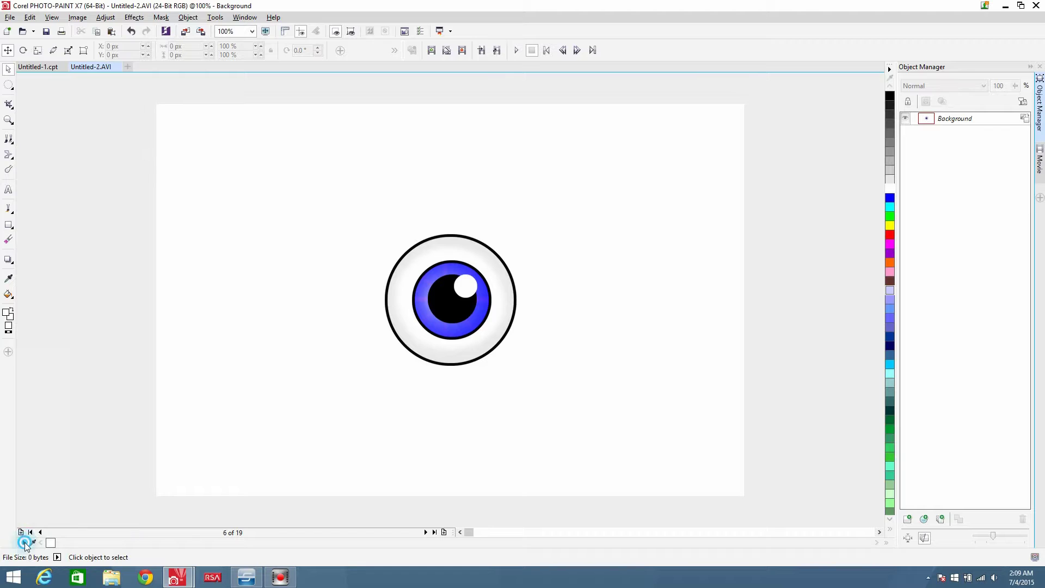
pyautogui.click(23, 544)
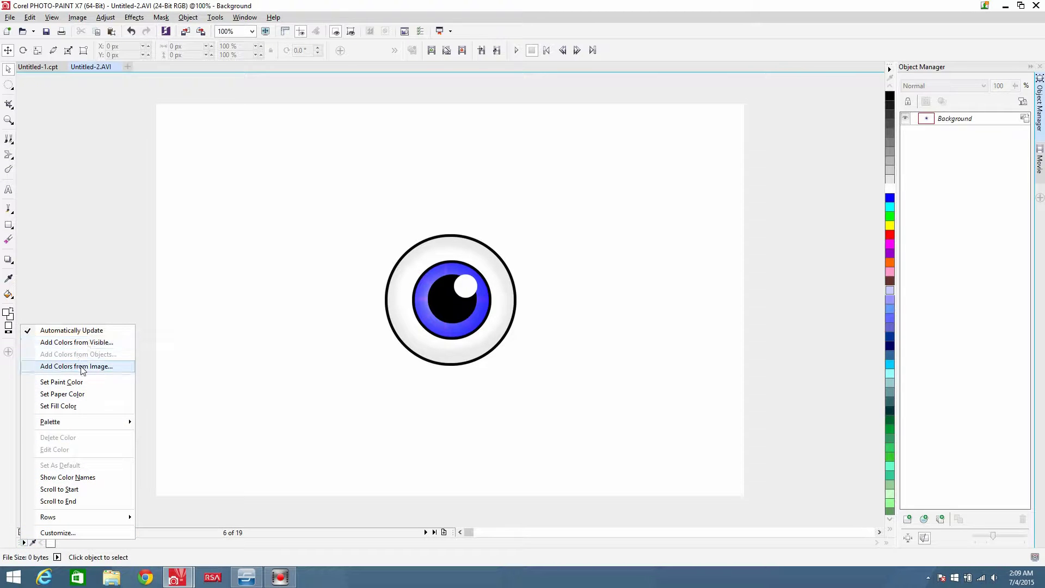
pyautogui.click(75, 502)
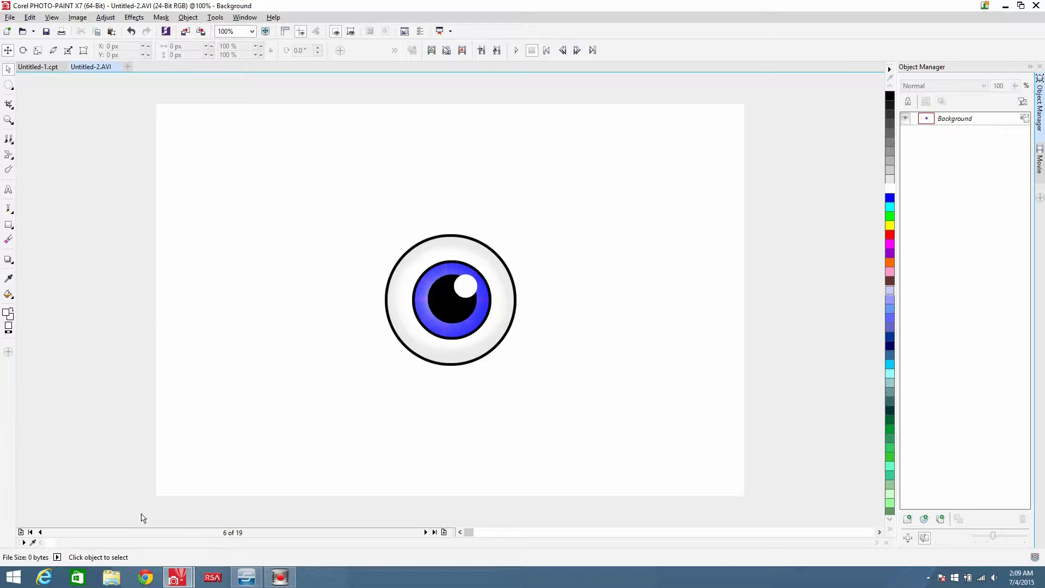
pyautogui.click(111, 531)
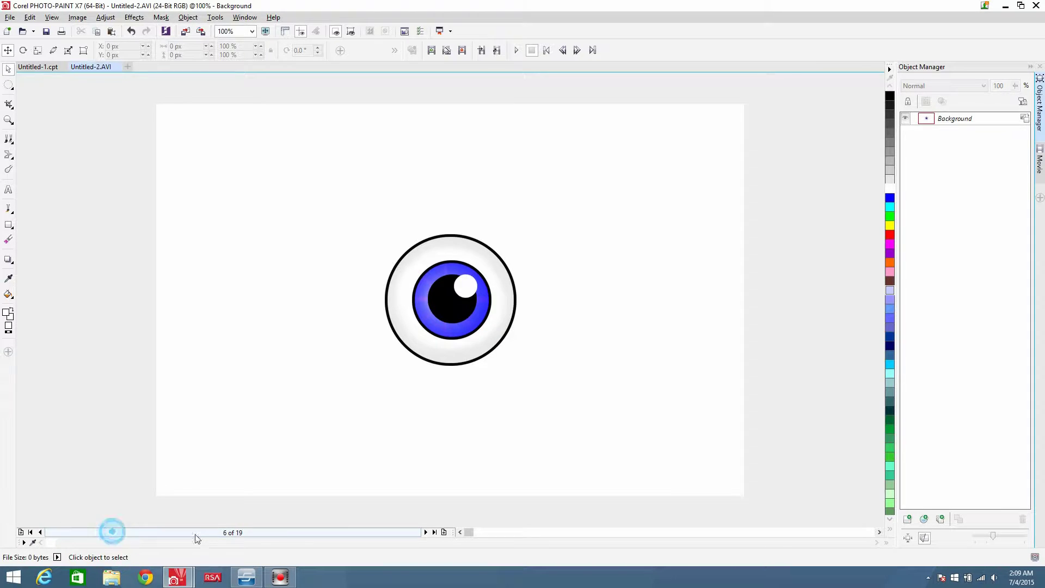
pyautogui.click(420, 533)
pyautogui.click(419, 534)
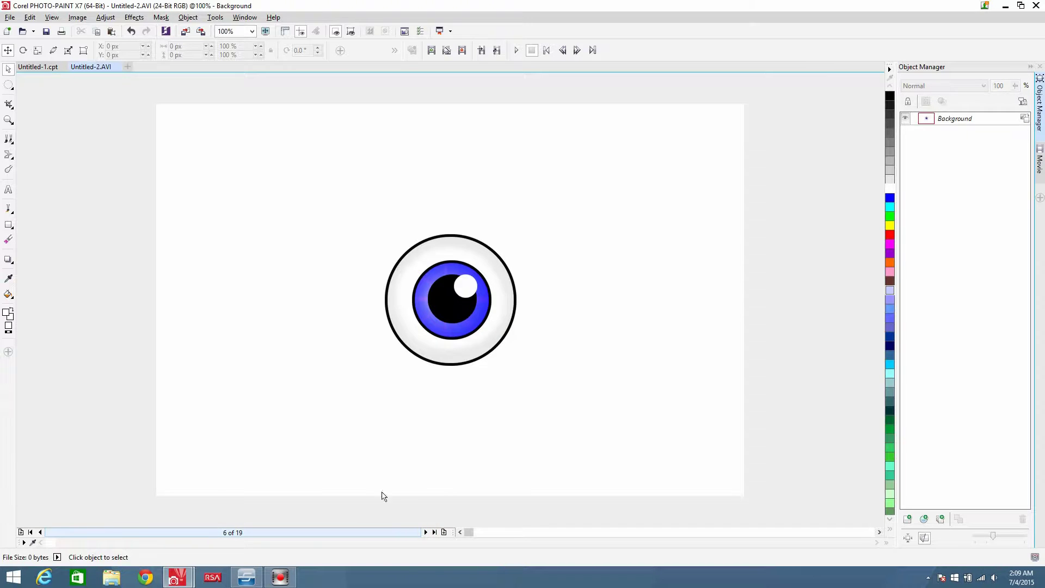
# Step through the movie frames to locate the first golden-brown closed-eye frame and stop there
pyautogui.click(426, 533)
pyautogui.click(427, 532)
pyautogui.click(426, 533)
pyautogui.click(427, 533)
pyautogui.click(426, 532)
pyautogui.click(427, 533)
pyautogui.click(426, 533)
pyautogui.click(427, 533)
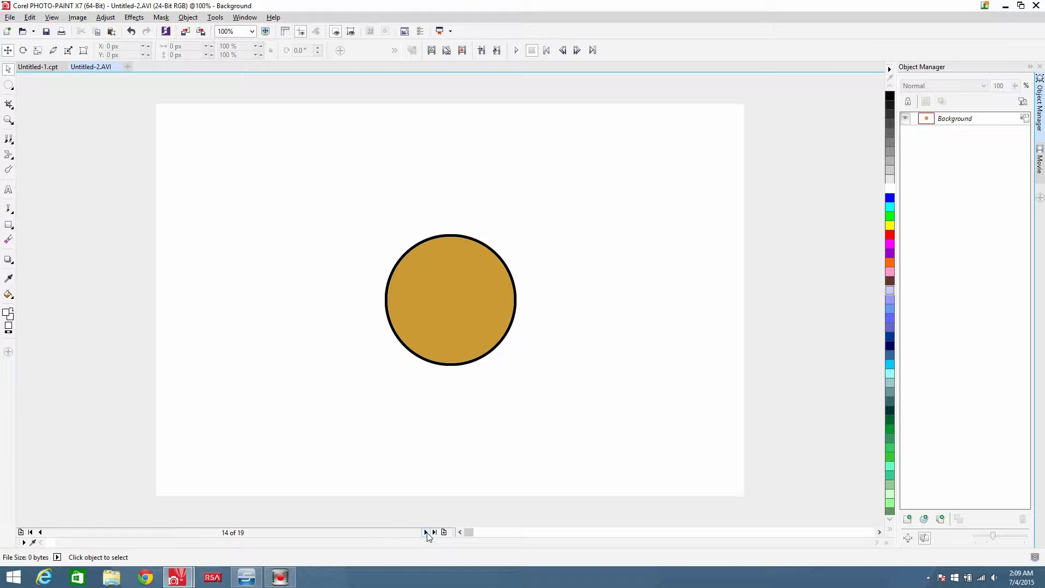
pyautogui.click(39, 532)
pyautogui.click(40, 532)
pyautogui.click(40, 532)
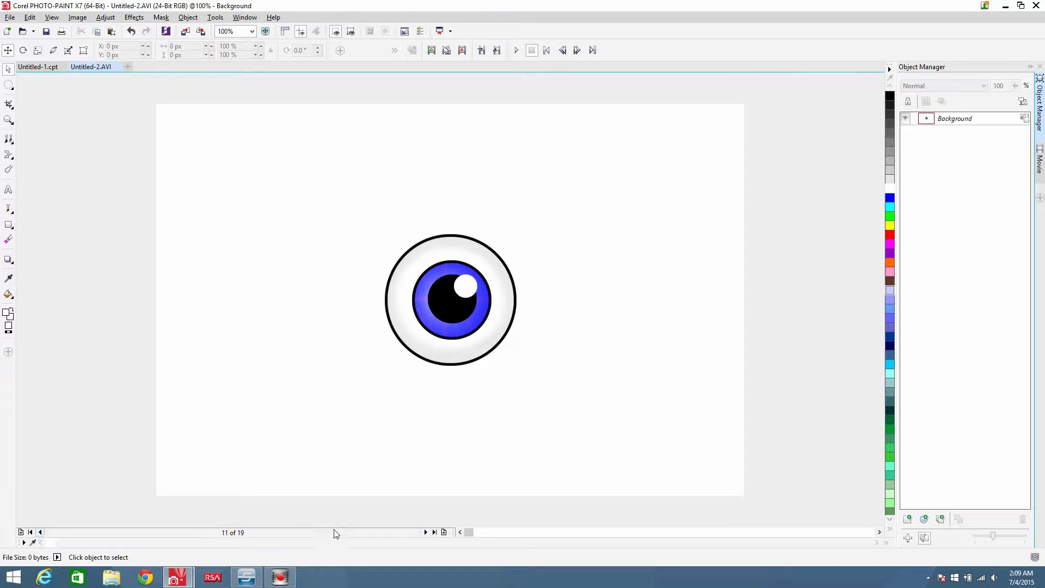
pyautogui.click(426, 532)
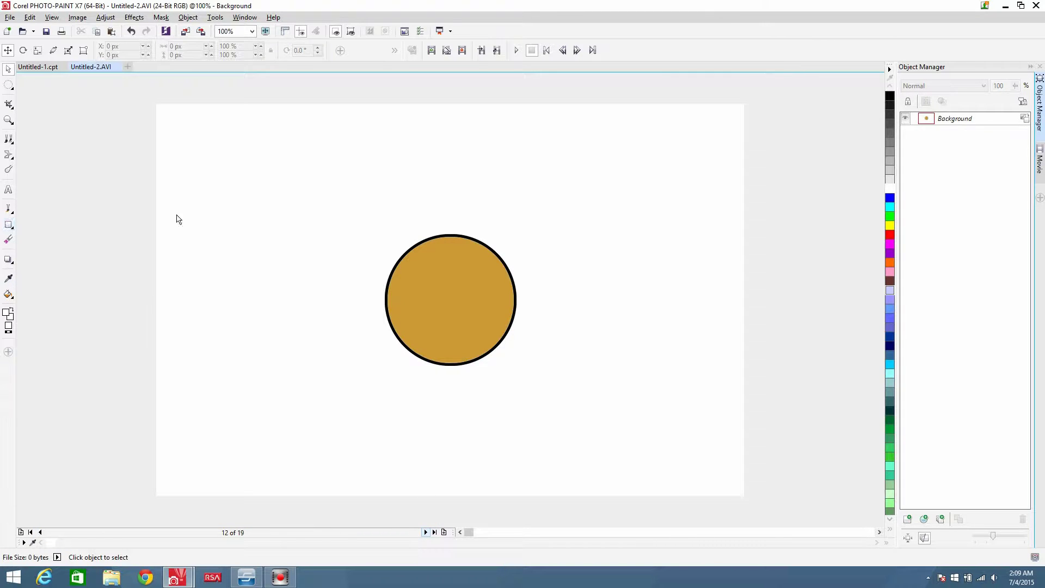
# Draw seven short black eyelash lines with the Line tool along the lower edge of the closed eye in frame 12
pyautogui.click(891, 97)
pyautogui.click(11, 227)
pyautogui.click(33, 264)
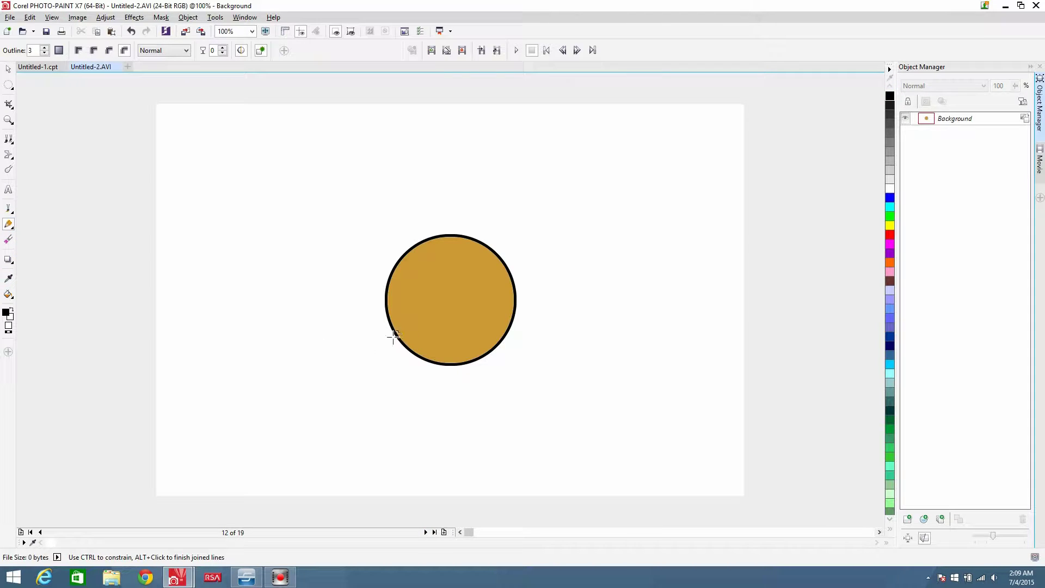
pyautogui.moveTo(398, 338); pyautogui.dragTo(393, 346)
pyautogui.doubleClick(394, 348)
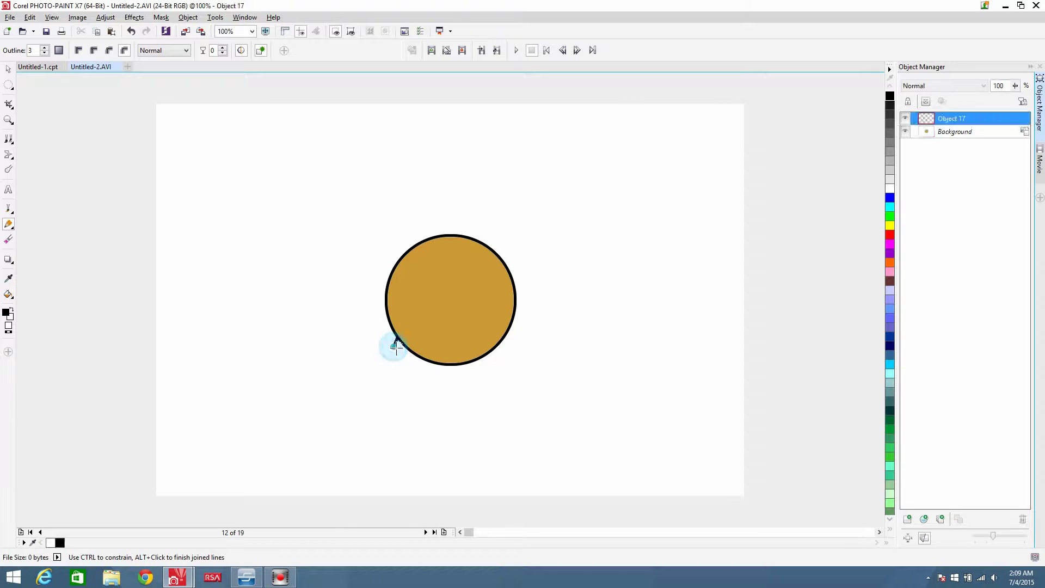
pyautogui.click(411, 352)
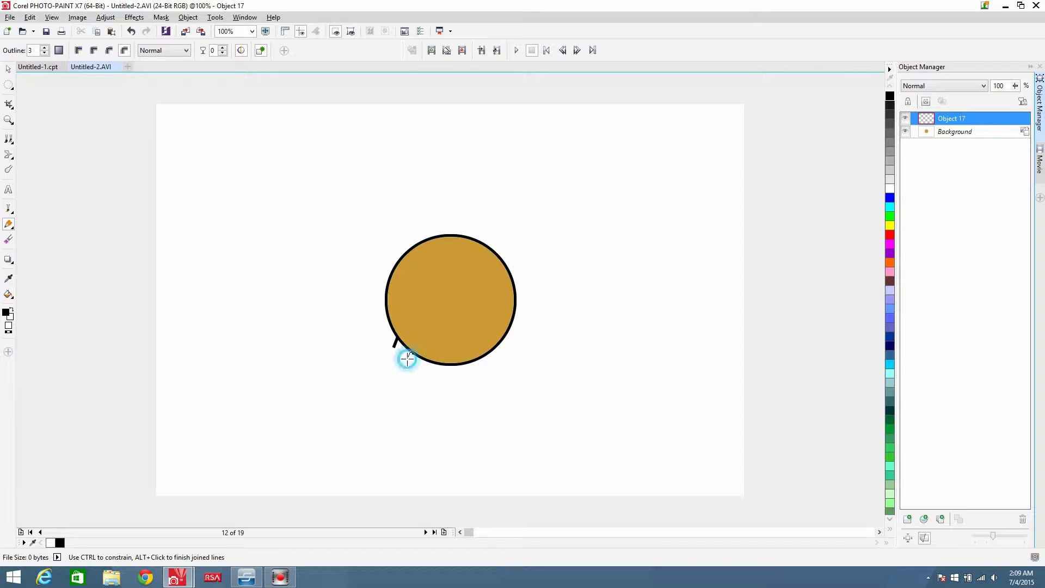
pyautogui.doubleClick(408, 359)
pyautogui.click(427, 360)
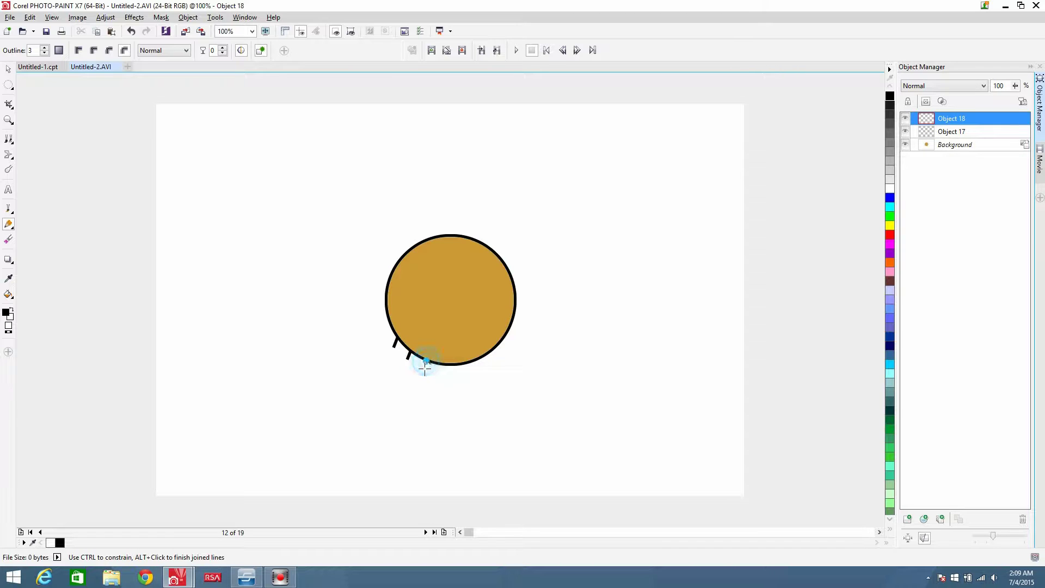
pyautogui.doubleClick(425, 370)
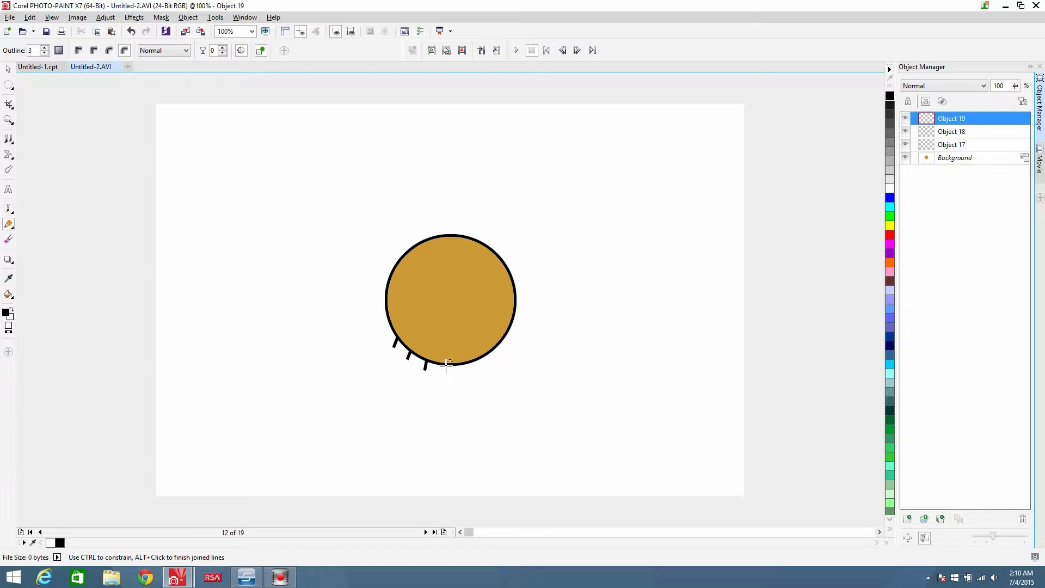
pyautogui.doubleClick(445, 374)
pyautogui.click(463, 362)
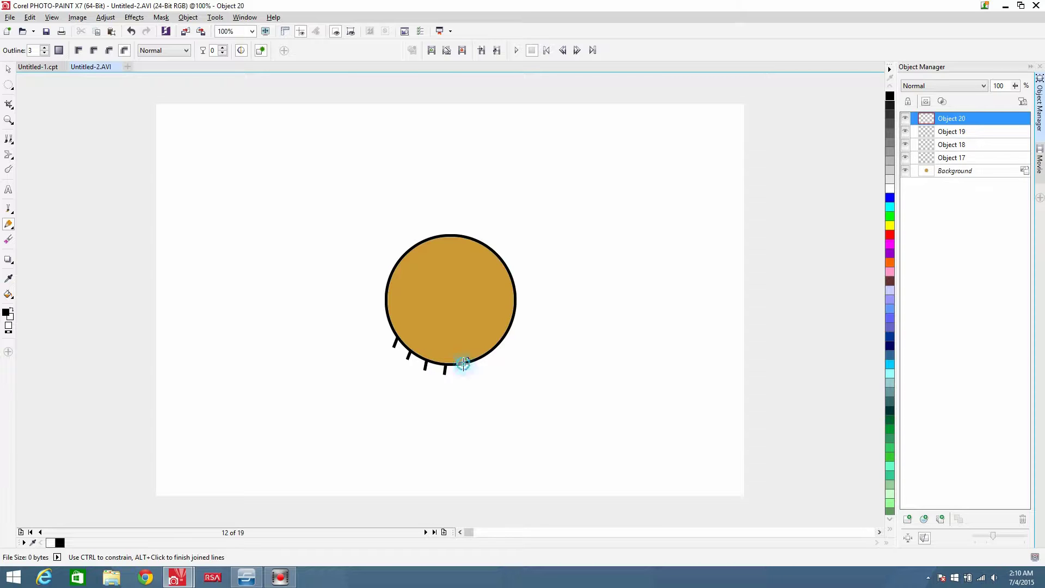
pyautogui.doubleClick(467, 373)
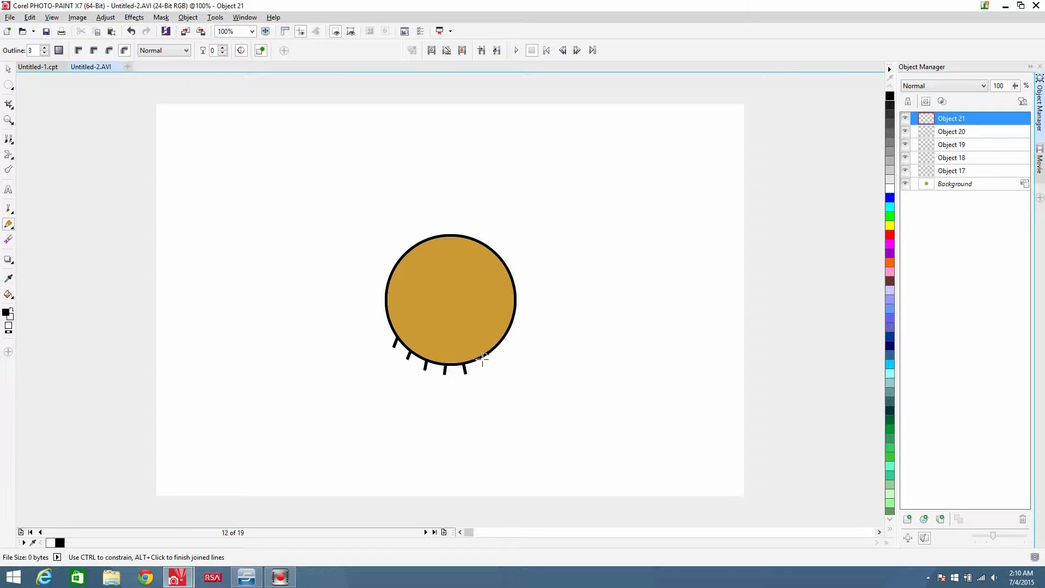
pyautogui.click(482, 358)
pyautogui.doubleClick(485, 365)
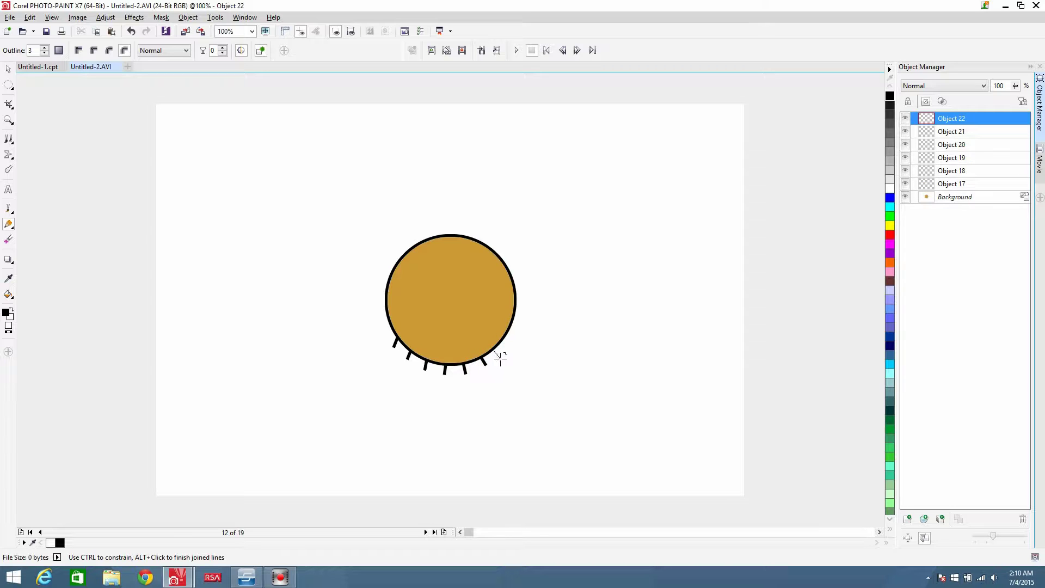
pyautogui.click(500, 358)
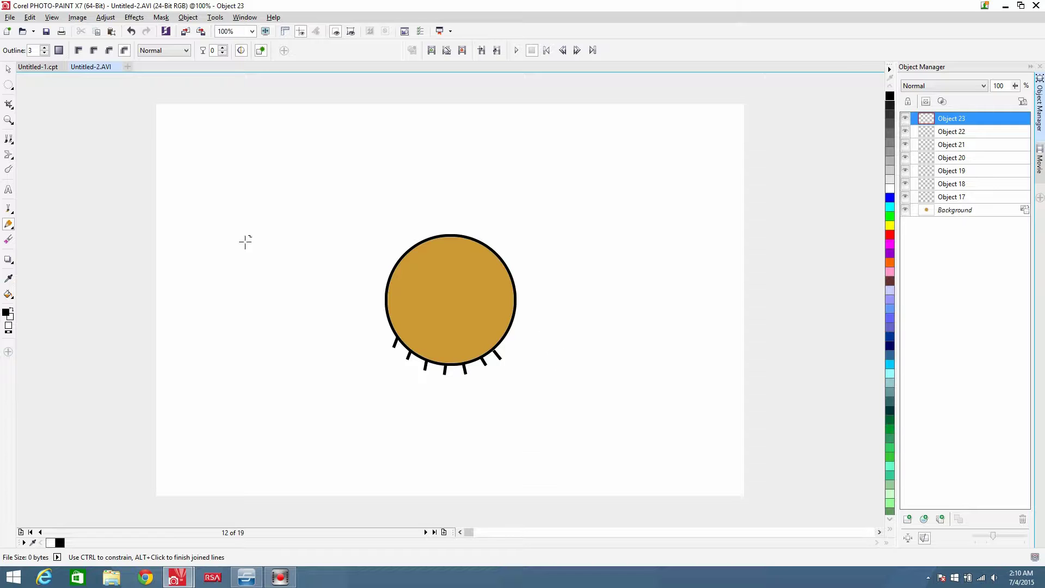
# Select all seven eyelashes, cut and paste them back, and combine them with the background of frame 12
pyautogui.click(8, 69)
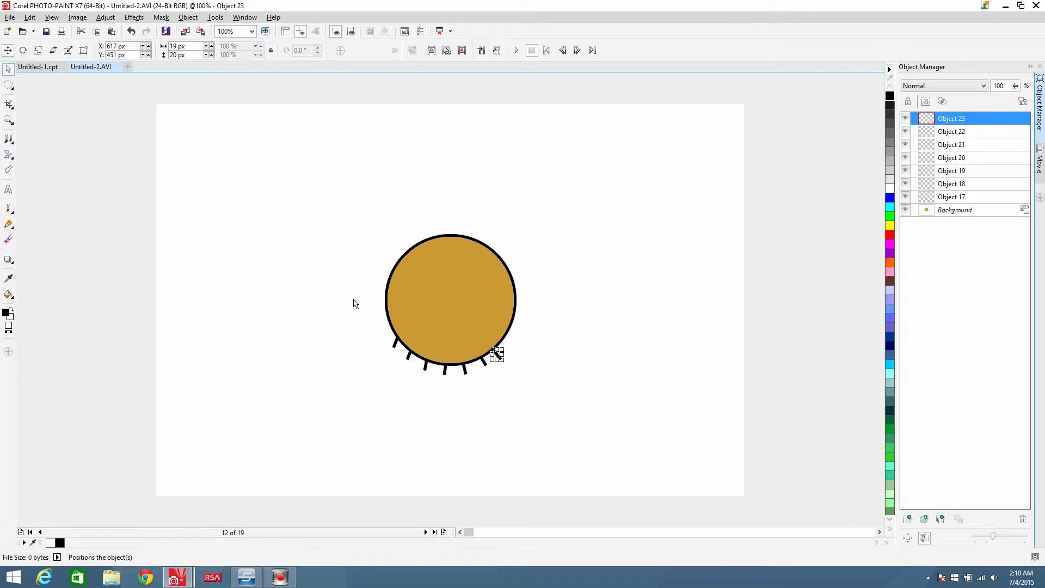
pyautogui.moveTo(351, 301); pyautogui.dragTo(618, 511)
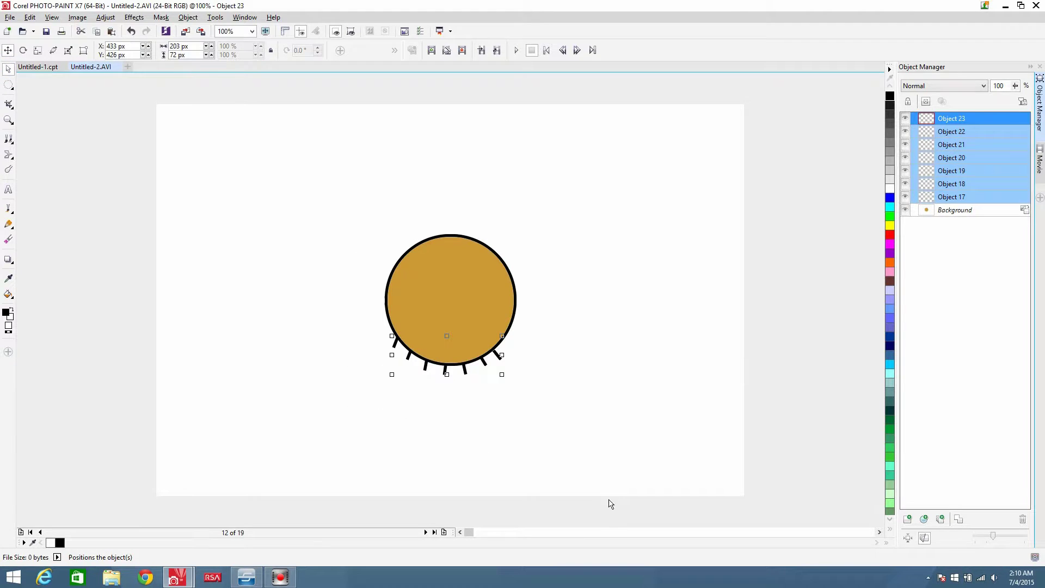
pyautogui.hotkey('ctrl', 'x')
pyautogui.hotkey('ctrl', 'v')
pyautogui.hotkey('ctrl', 'shift', 'Down')
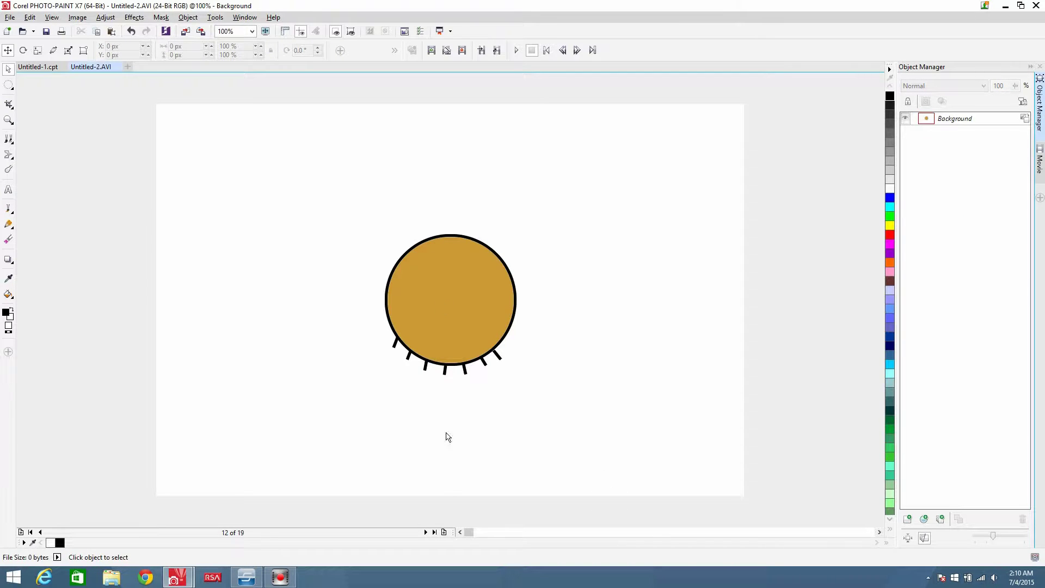
# Paste the copied eyelashes onto closed-eye frames 13 and 14 and combine them with each background
pyautogui.click(427, 532)
pyautogui.hotkey('ctrl', 'v')
pyautogui.hotkey('ctrl', 'shift', 'Down')
pyautogui.click(426, 531)
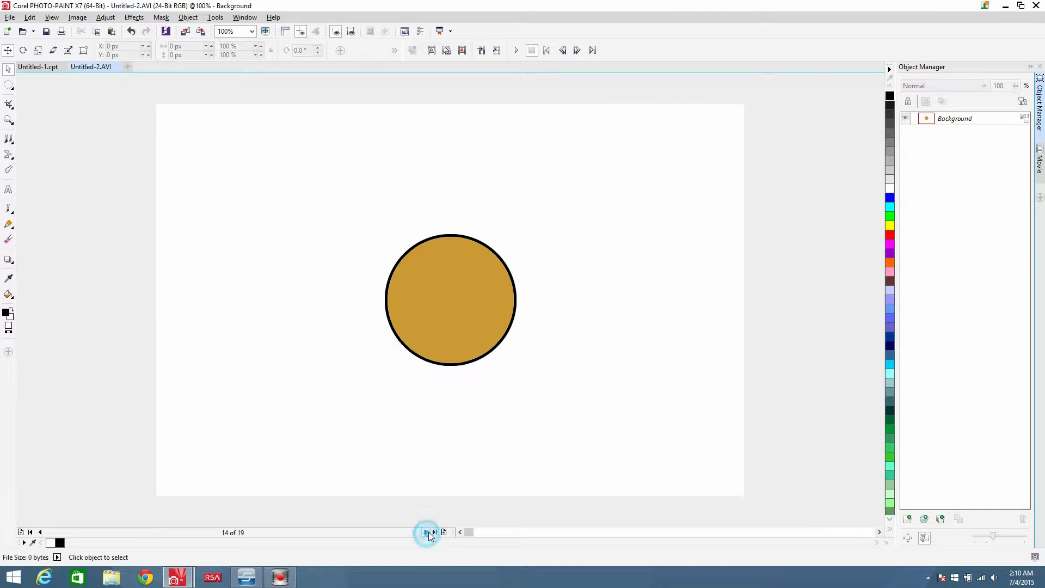
pyautogui.hotkey('ctrl', 'v')
pyautogui.hotkey('ctrl', 'shift', 'Down')
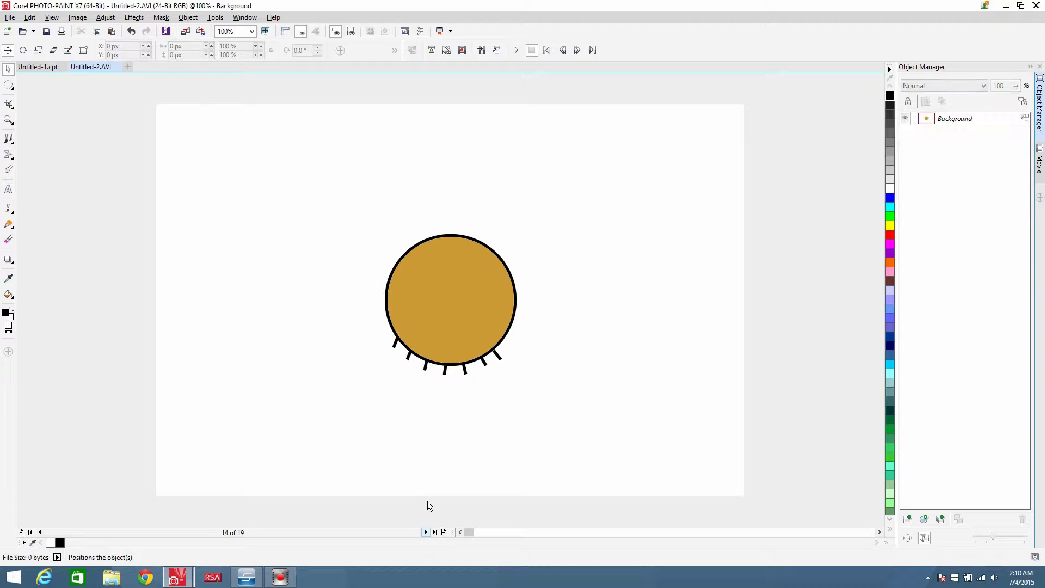
# Step through to frame 17, preview the blinking animation with eyelashes from frame 1, and return to frame 1
pyautogui.click(425, 531)
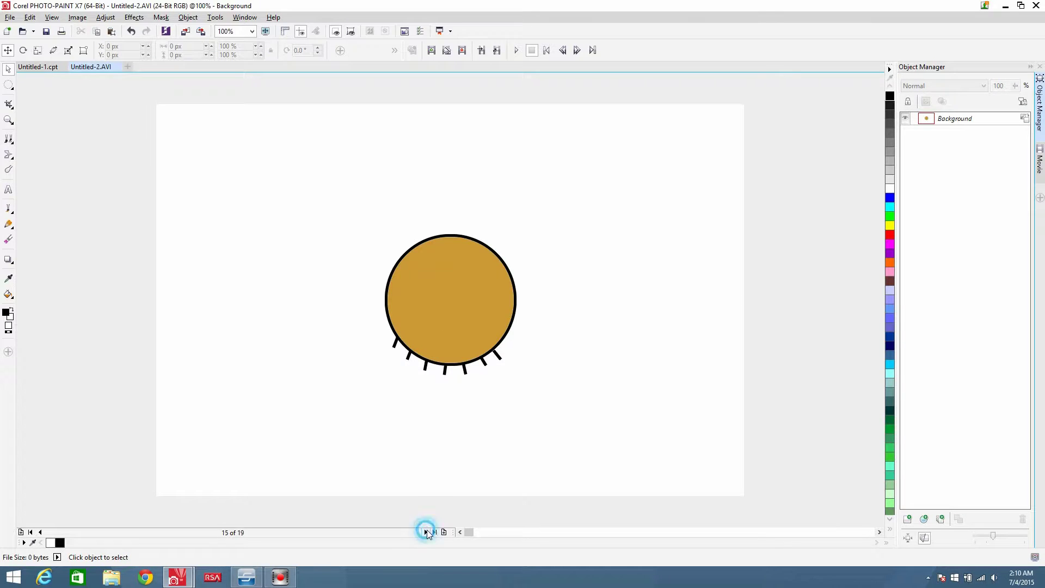
pyautogui.click(425, 531)
pyautogui.click(425, 532)
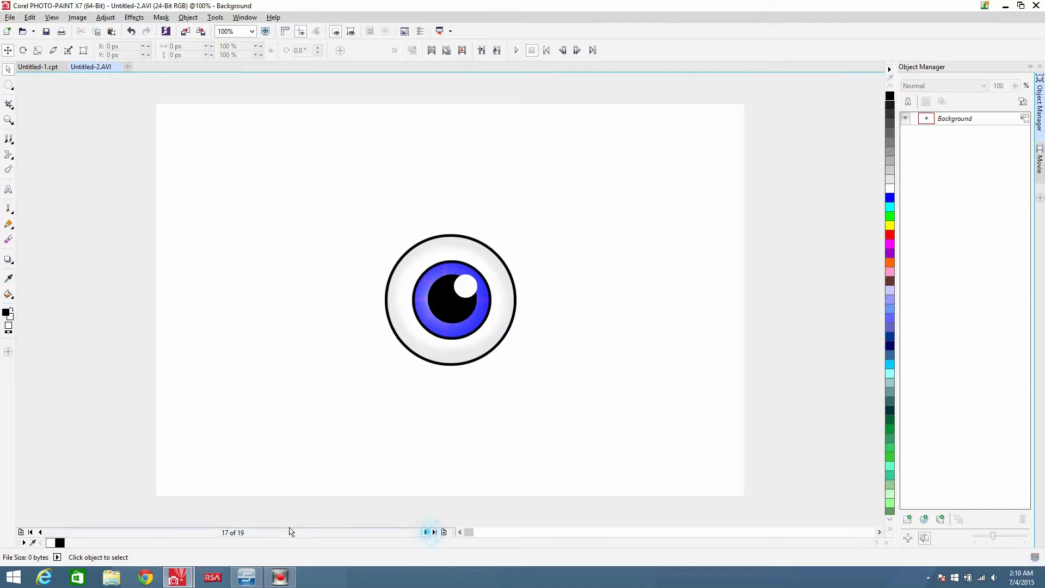
pyautogui.click(31, 532)
pyautogui.click(516, 50)
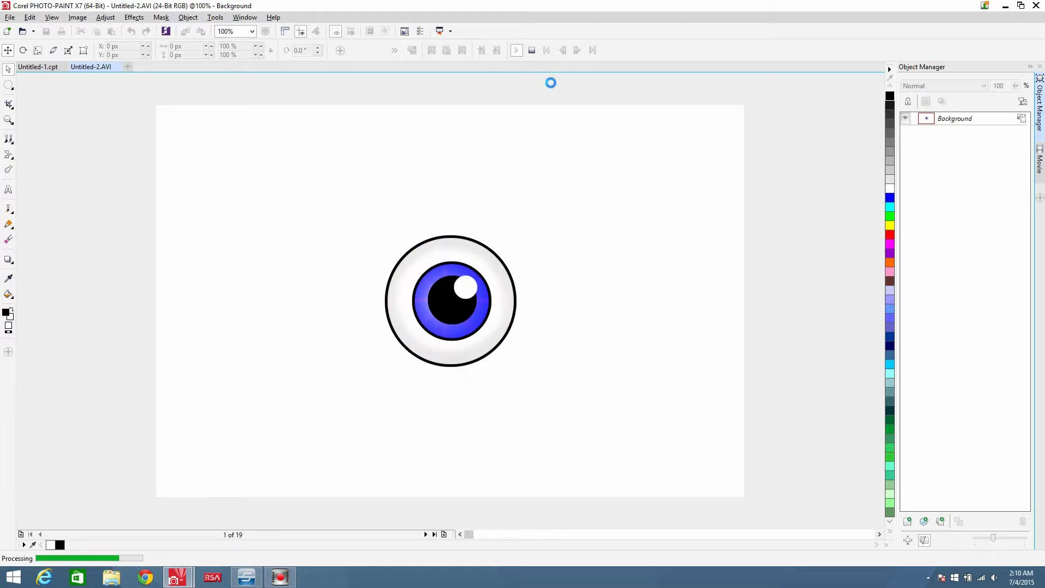
pyautogui.click(532, 50)
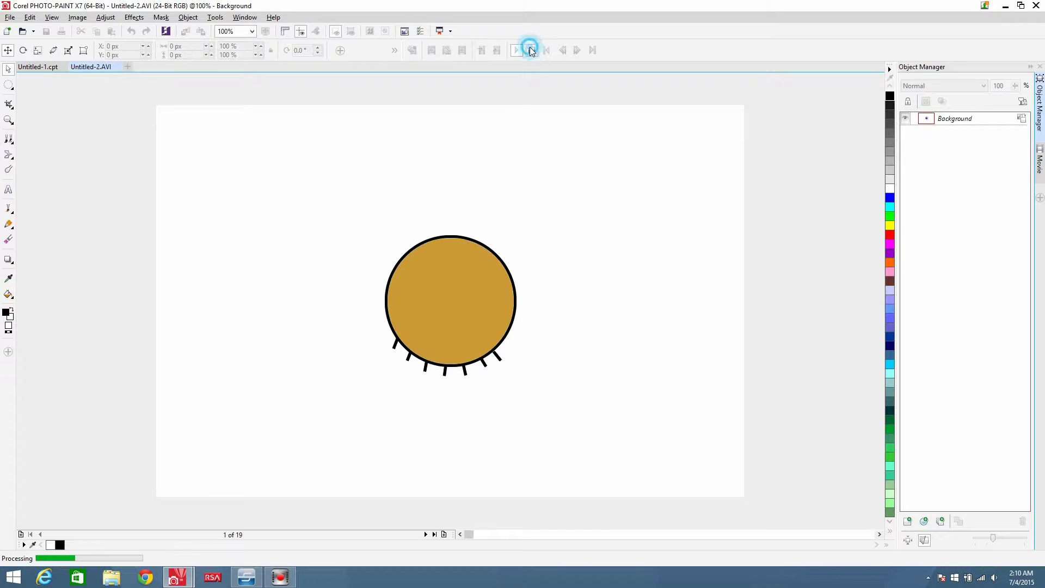
pyautogui.click(30, 532)
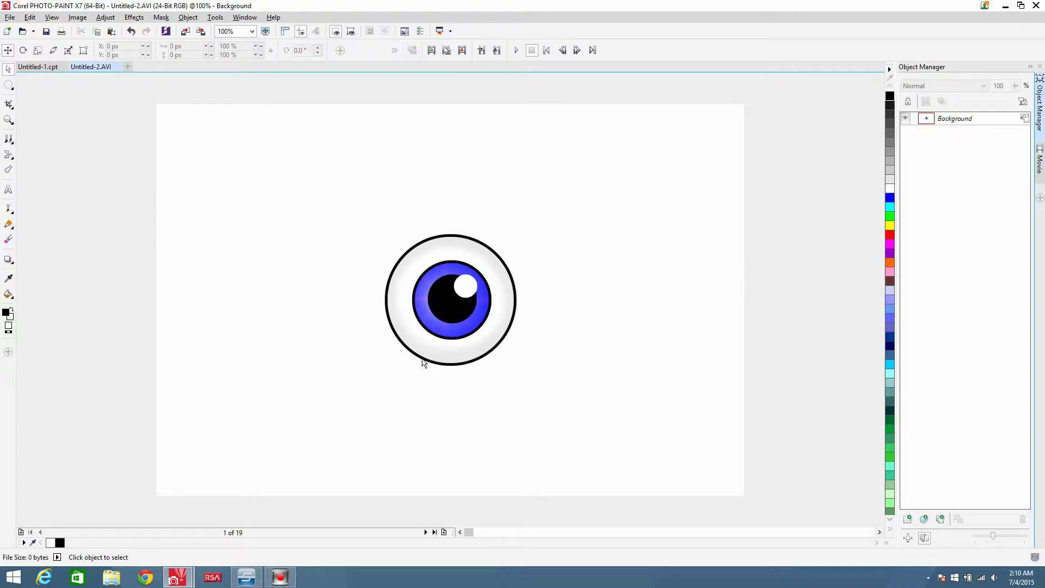
# Copy the golden-brown circle from Untitled-1.cpt and paste it over the open eye in frame 2 of Untitled-2.AVI
pyautogui.hotkey('alt', 'v')
pyautogui.click(389, 343)
pyautogui.click(425, 532)
pyautogui.click(36, 67)
pyautogui.click(537, 395)
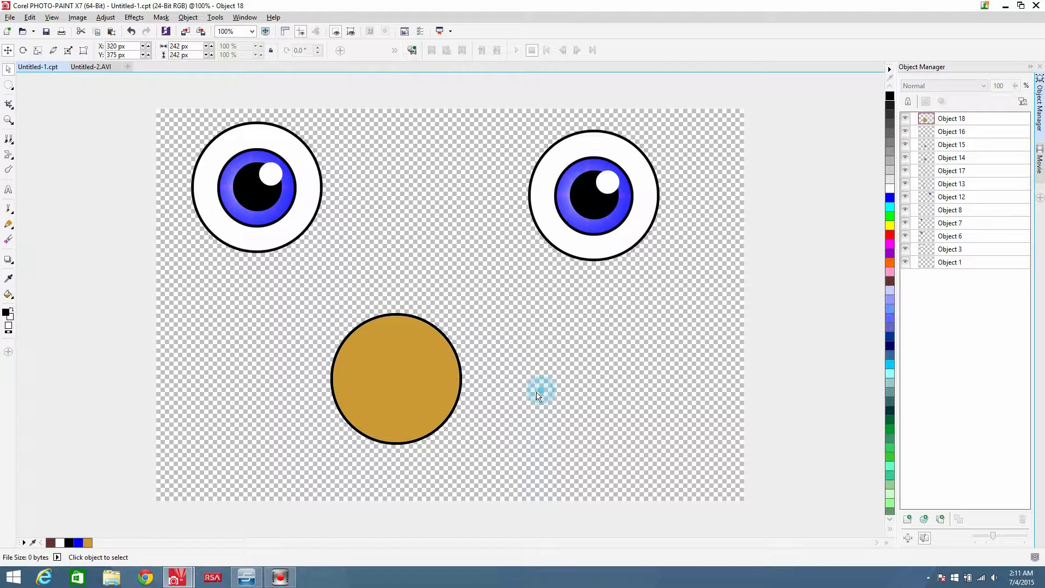
pyautogui.click(408, 387)
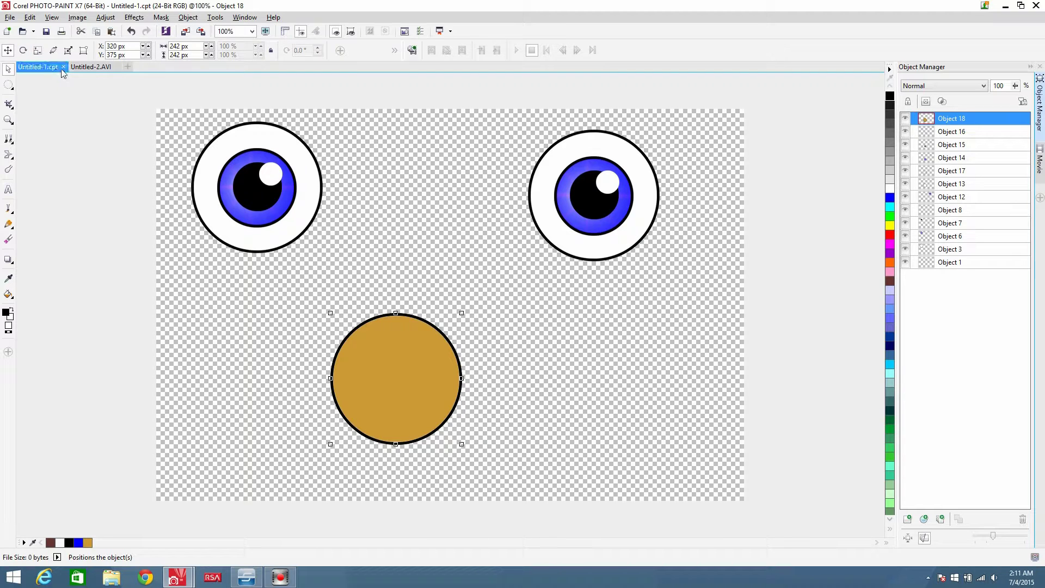
pyautogui.click(91, 66)
pyautogui.hotkey('ctrl', 'v')
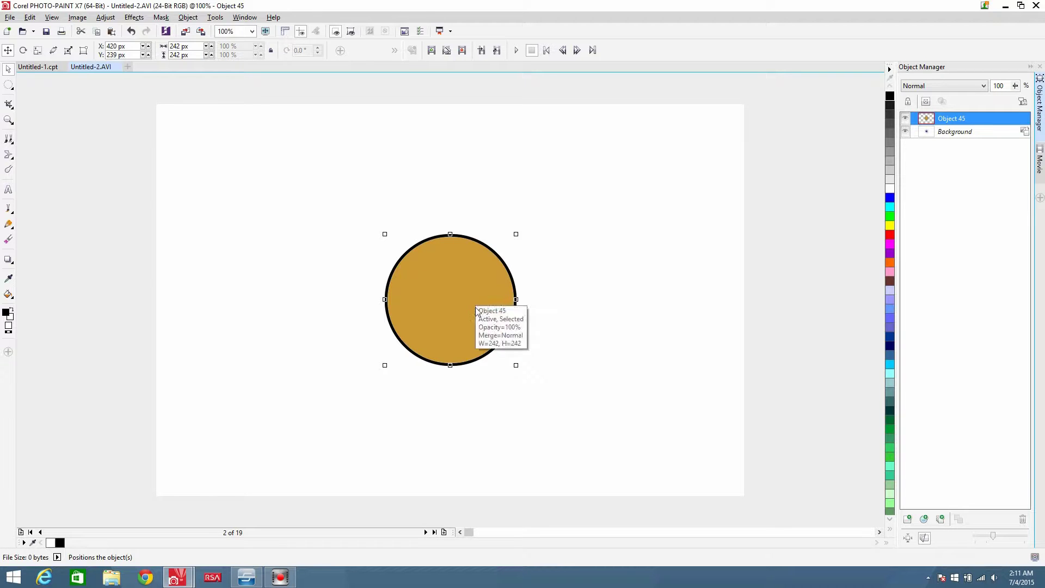
# Sample the golden-brown as fill color and draw a wide ellipse with outline 5 over the lower part of the circle in frame 2
pyautogui.click(8, 84)
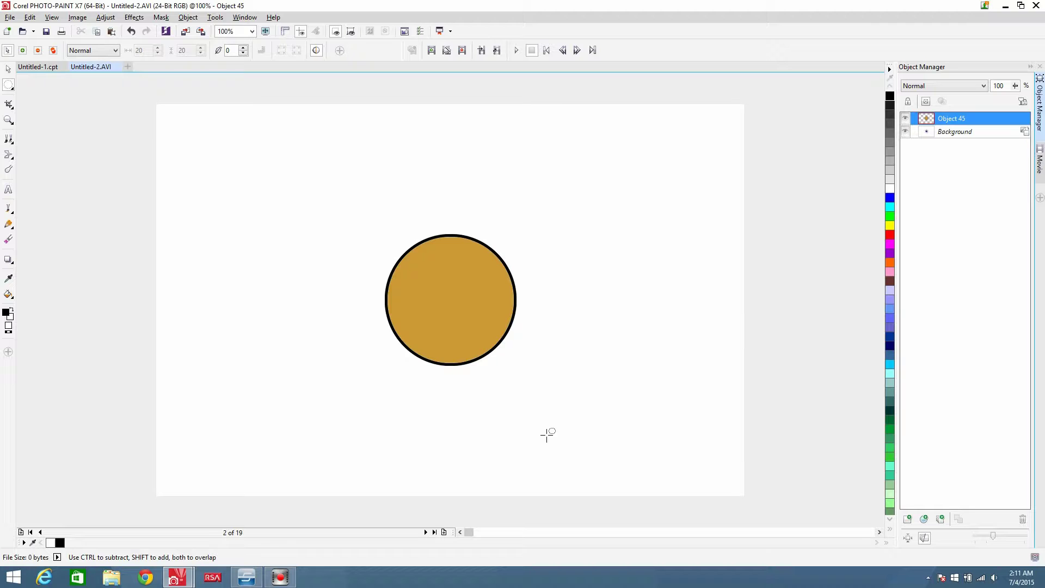
pyautogui.click(9, 69)
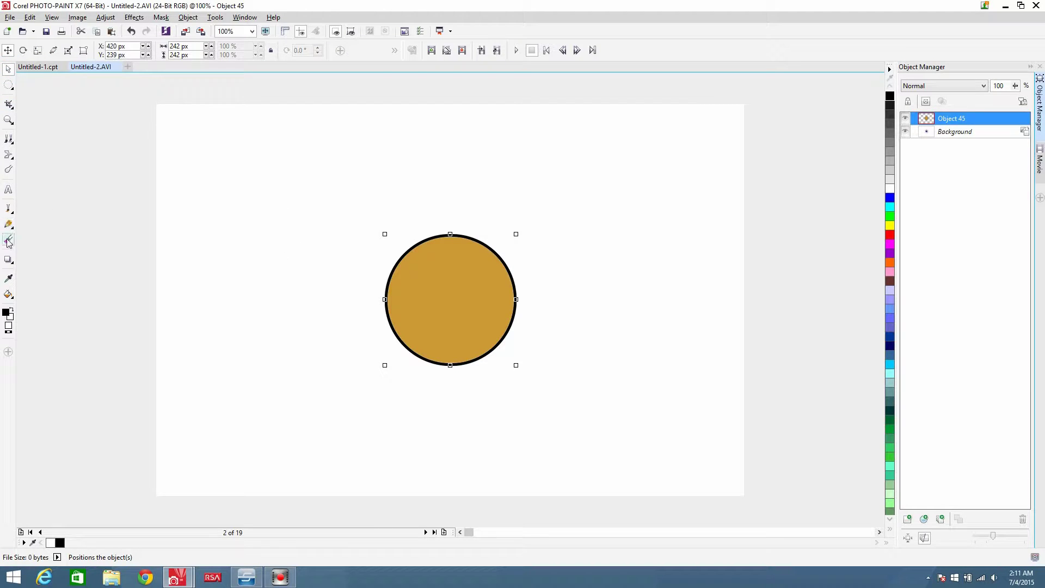
pyautogui.click(10, 280)
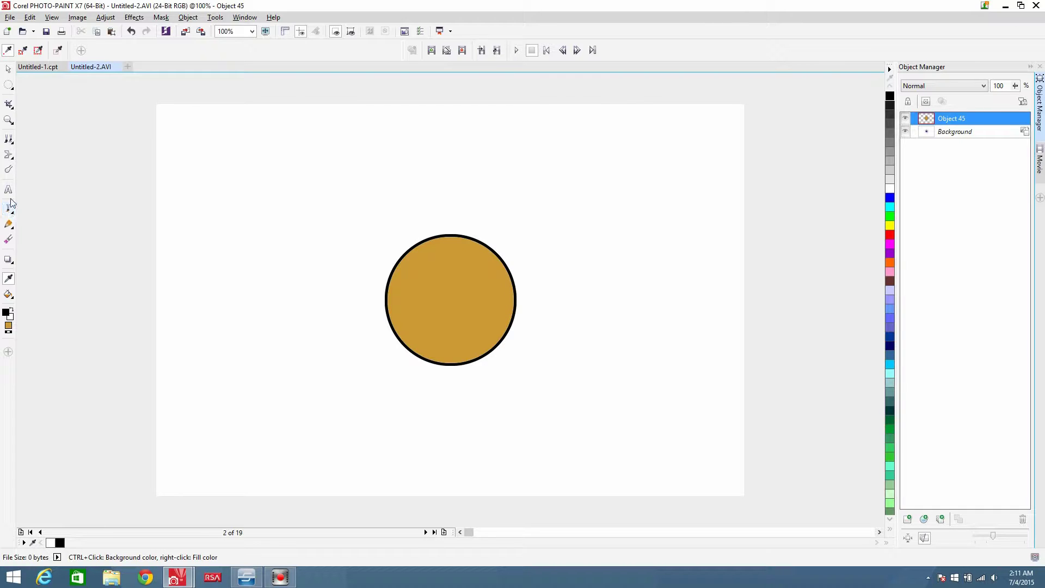
pyautogui.click(9, 224)
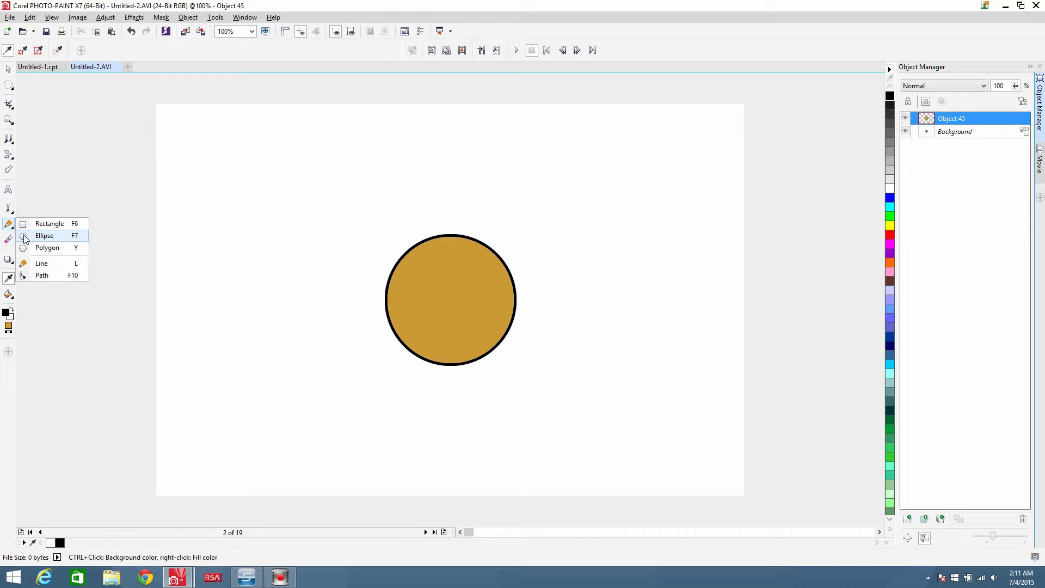
pyautogui.click(25, 237)
pyautogui.moveTo(523, 371); pyautogui.dragTo(380, 257)
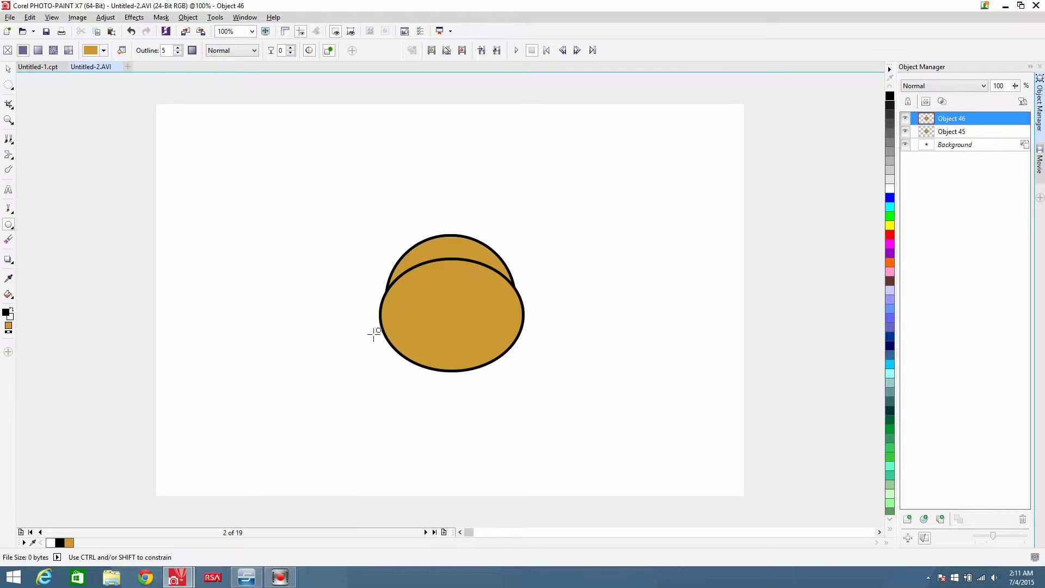
# Mask the new ellipse's golden-brown interior with the Magic Wand Mask, delete it, and switch to the Ellipse Mask tool
pyautogui.click(8, 85)
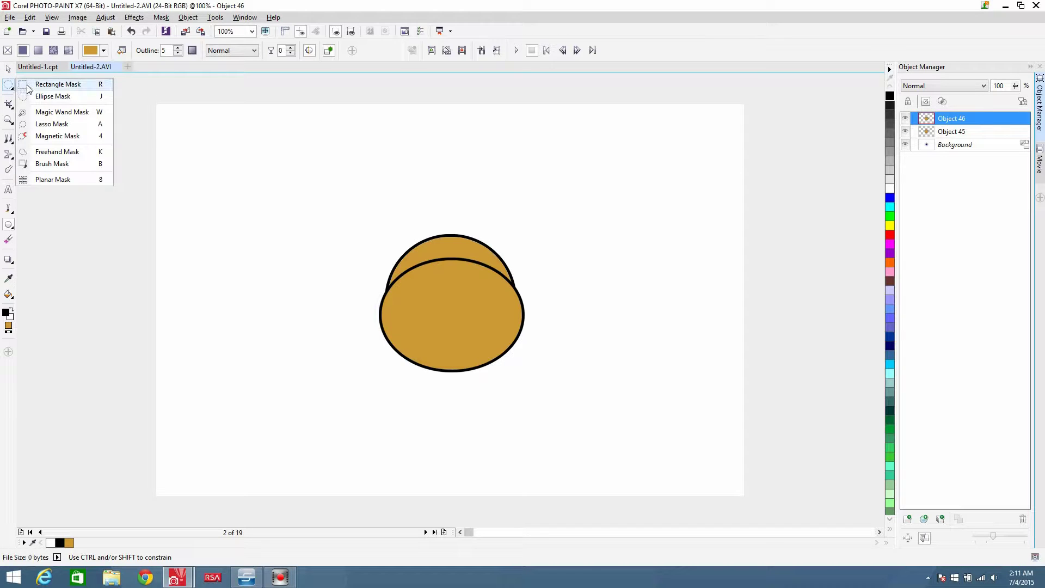
pyautogui.click(24, 114)
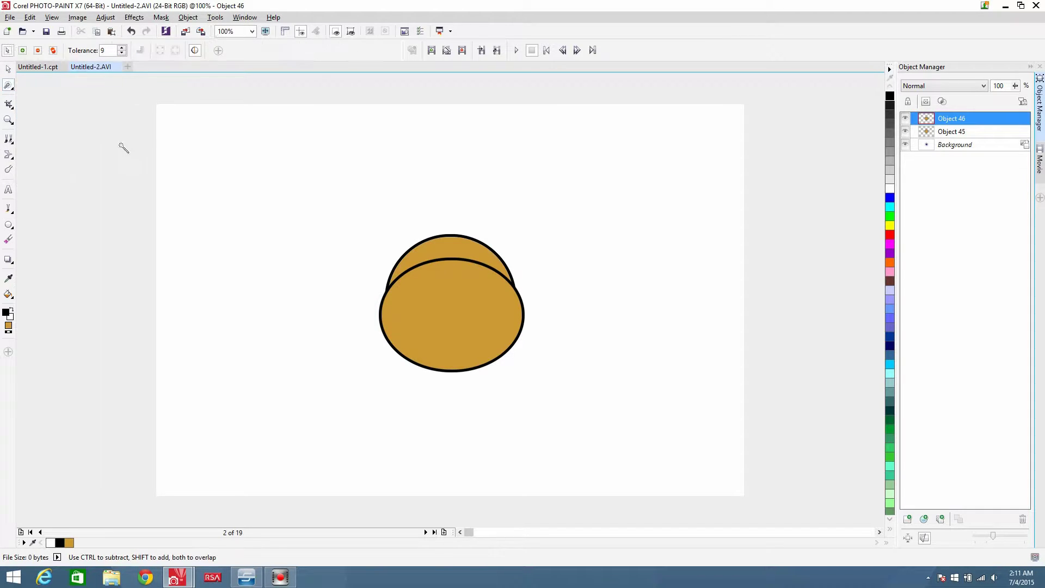
pyautogui.click(456, 315)
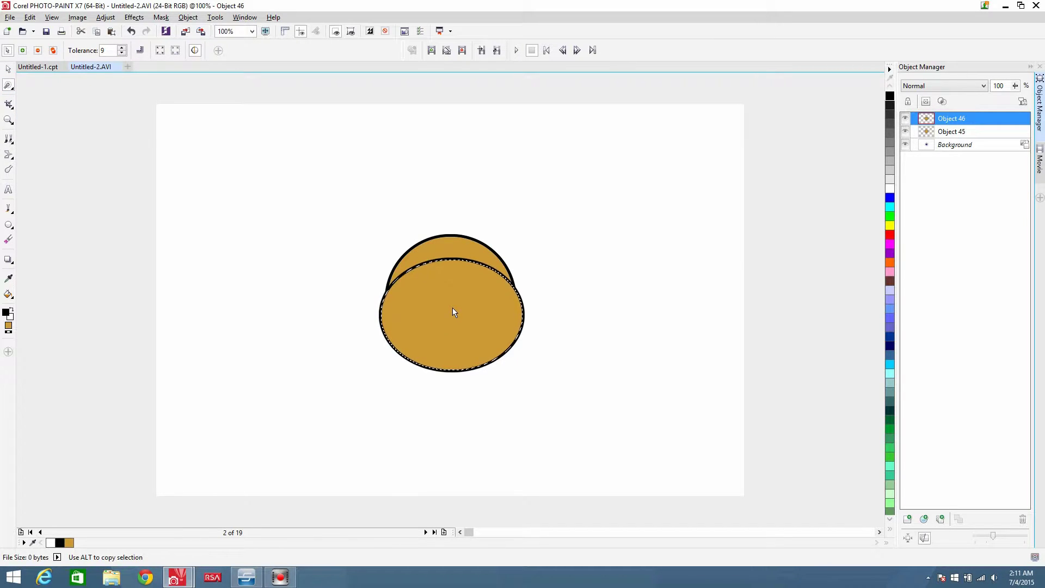
pyautogui.press('Delete')
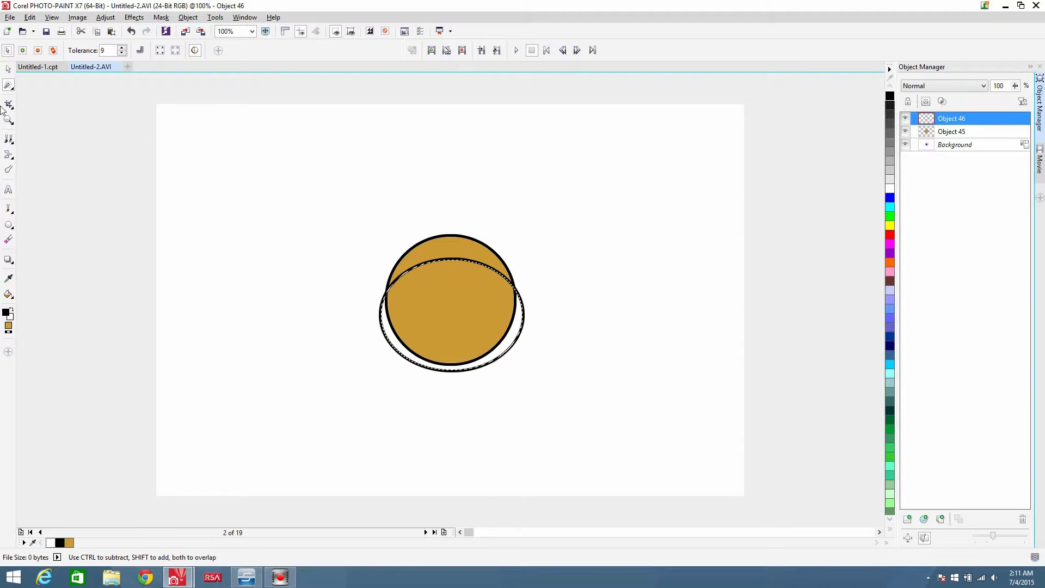
pyautogui.click(9, 86)
pyautogui.click(24, 100)
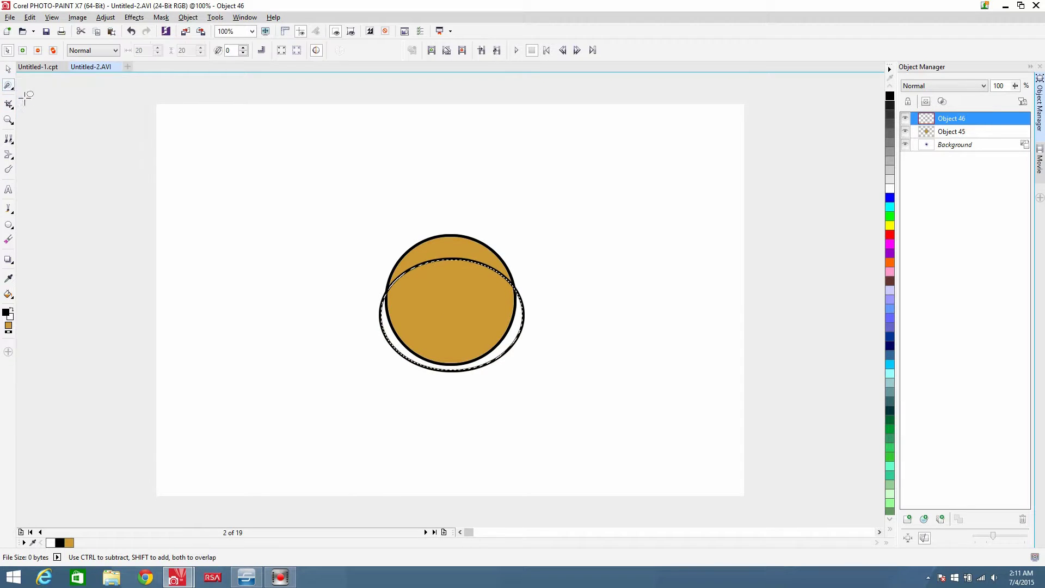
# Mask and delete the right and left ends of the ellipse outline that stick out beyond the circle in frame 2
pyautogui.click(601, 324)
pyautogui.moveTo(625, 397); pyautogui.dragTo(515, 119)
pyautogui.press('Delete')
pyautogui.click(612, 450)
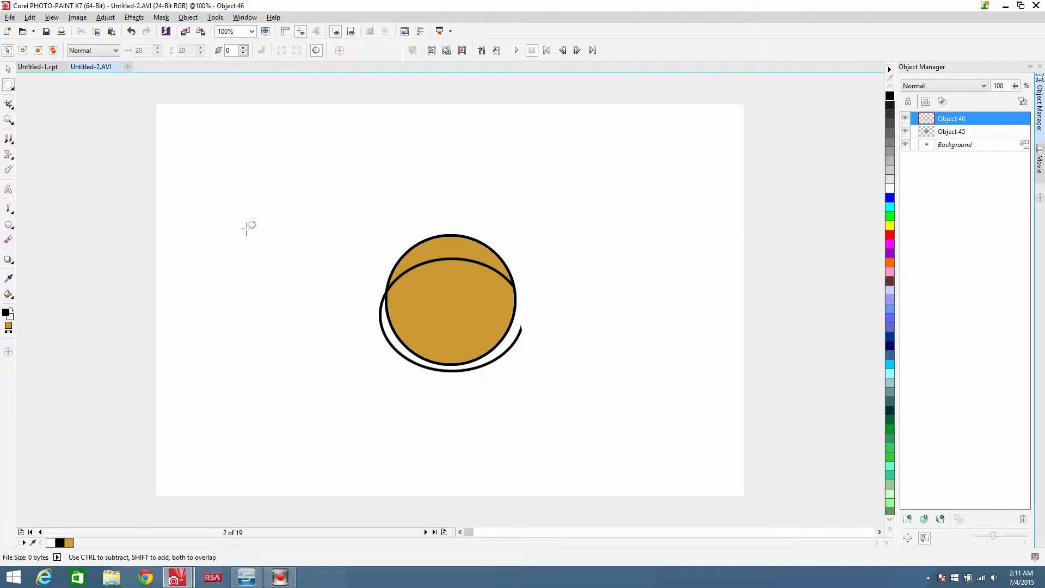
pyautogui.click(242, 217)
pyautogui.moveTo(344, 379)
pyautogui.mouseDown()
pyautogui.moveTo(376, 391)
pyautogui.moveTo(385, 373)
pyautogui.mouseUp()
pyautogui.press('Delete')
# Delete the remaining arc of the ellipse outline below the circle with a wide elliptical mask, and clear the mask
pyautogui.click(482, 392)
pyautogui.moveTo(564, 421); pyautogui.dragTo(511, 296)
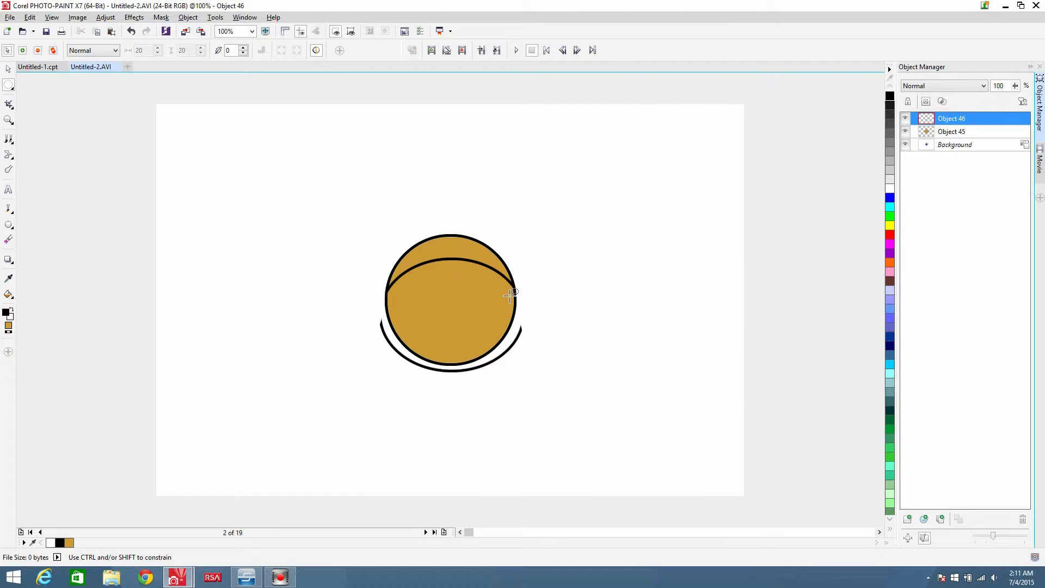
pyautogui.moveTo(350, 314); pyautogui.dragTo(323, 299)
pyautogui.press('Delete')
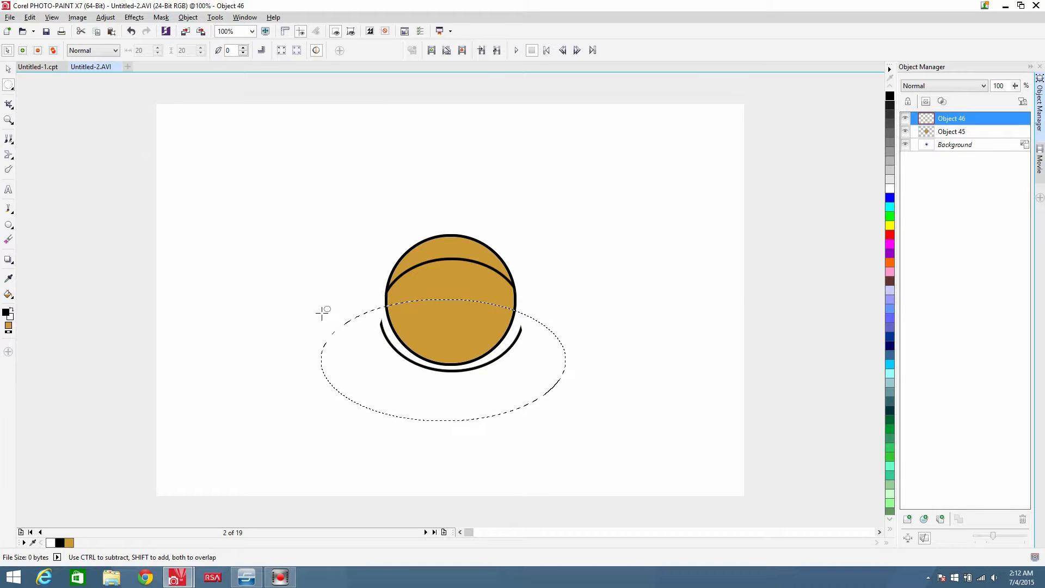
pyautogui.click(597, 303)
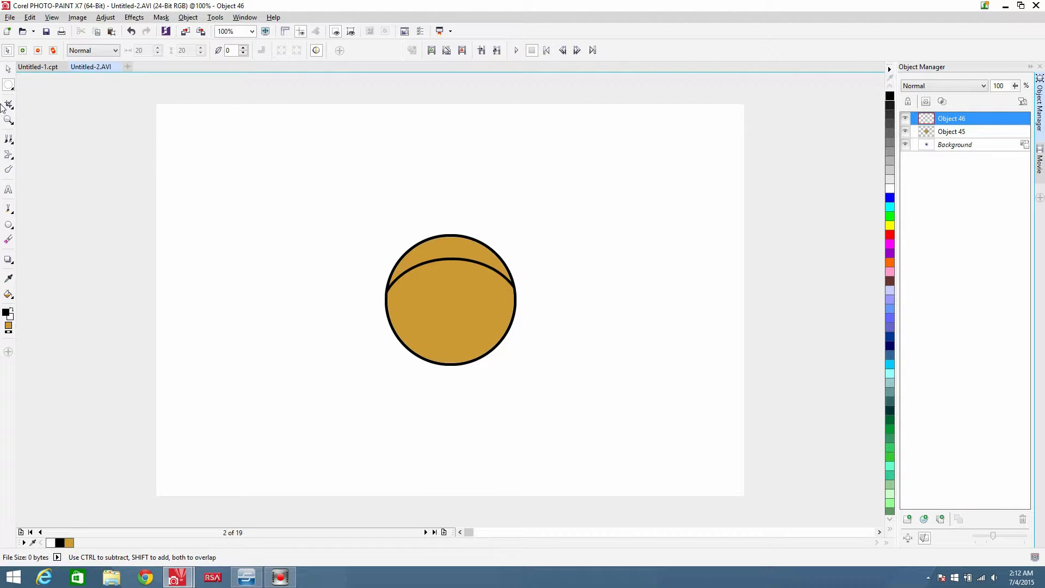
# Mask the circle's golden-brown area below the curved line with the Magic Wand Mask, delete it to expose the eye, and clear the mask
pyautogui.click(7, 69)
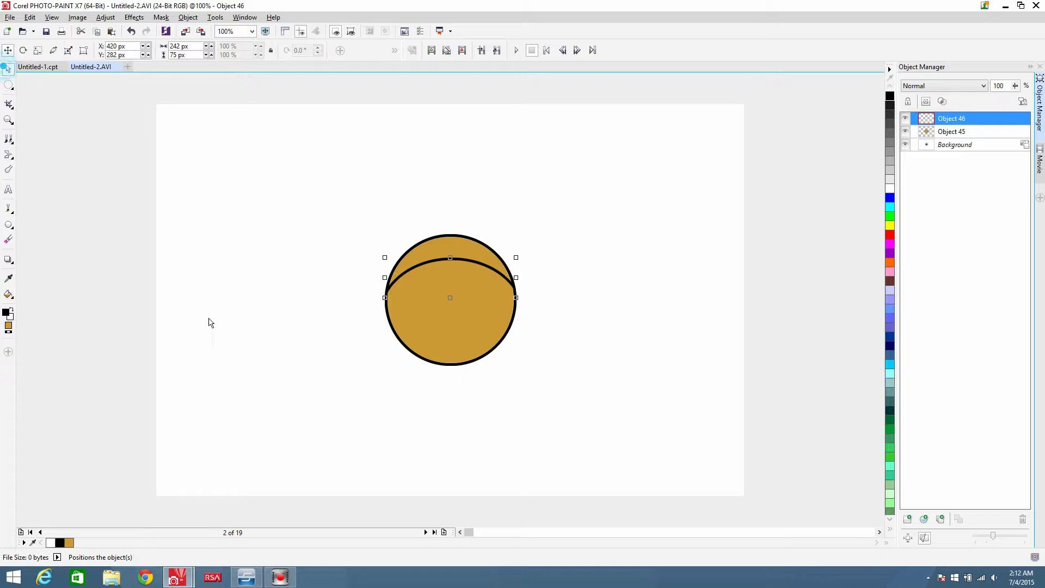
pyautogui.click(474, 338)
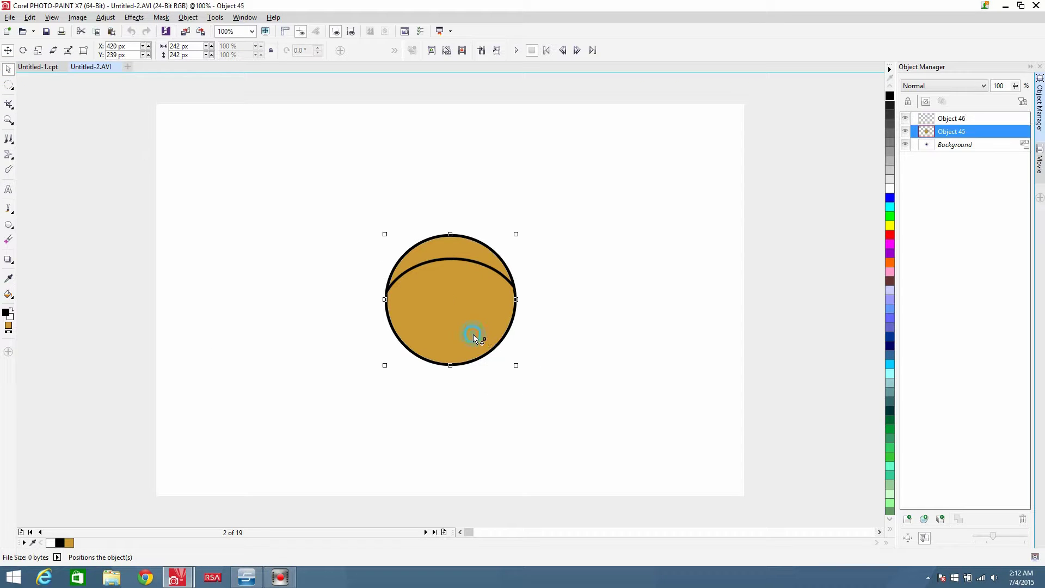
pyautogui.click(8, 87)
pyautogui.click(49, 111)
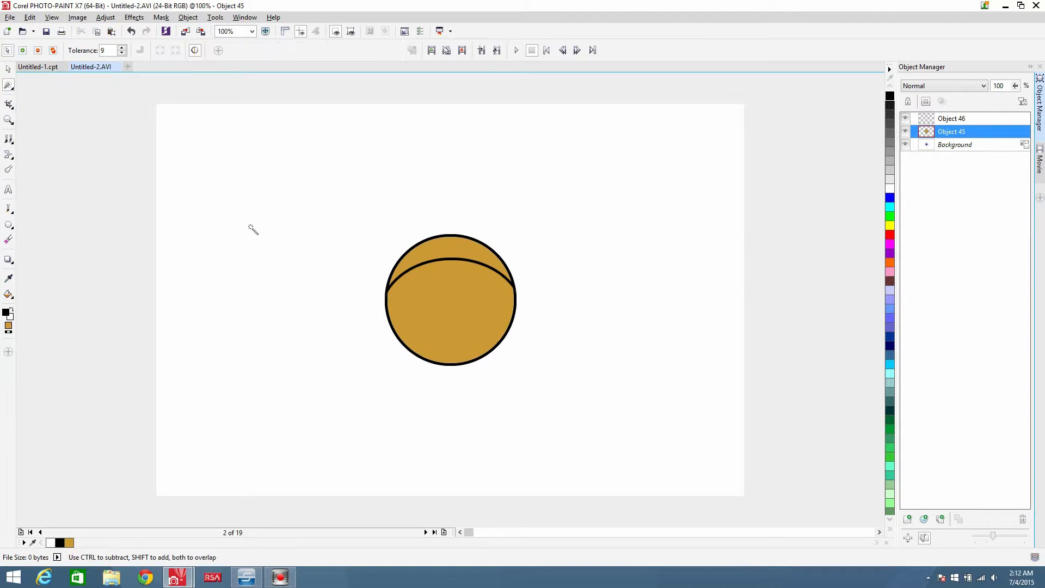
pyautogui.click(438, 312)
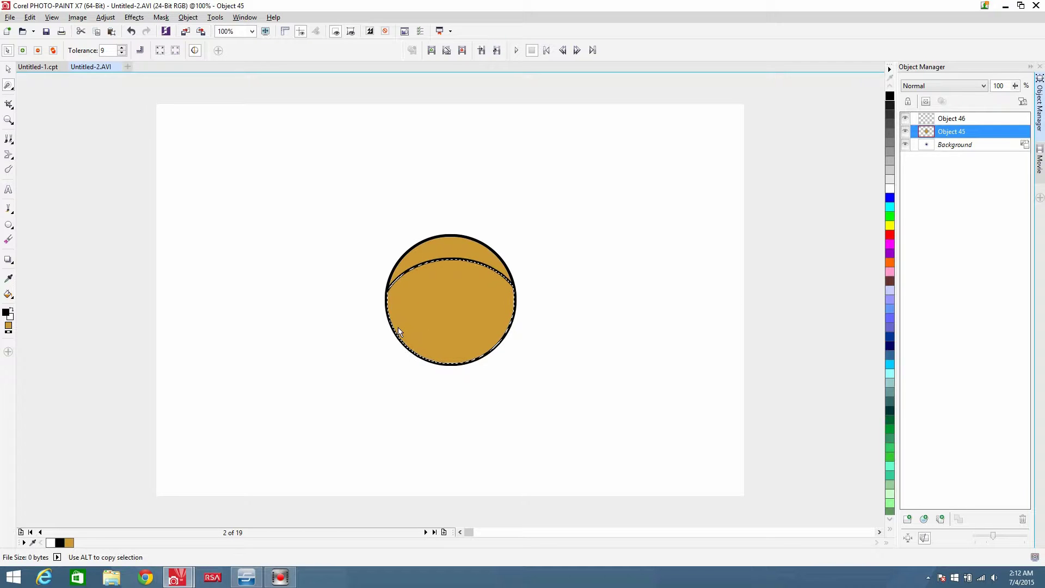
pyautogui.press('Delete')
pyautogui.click(397, 328)
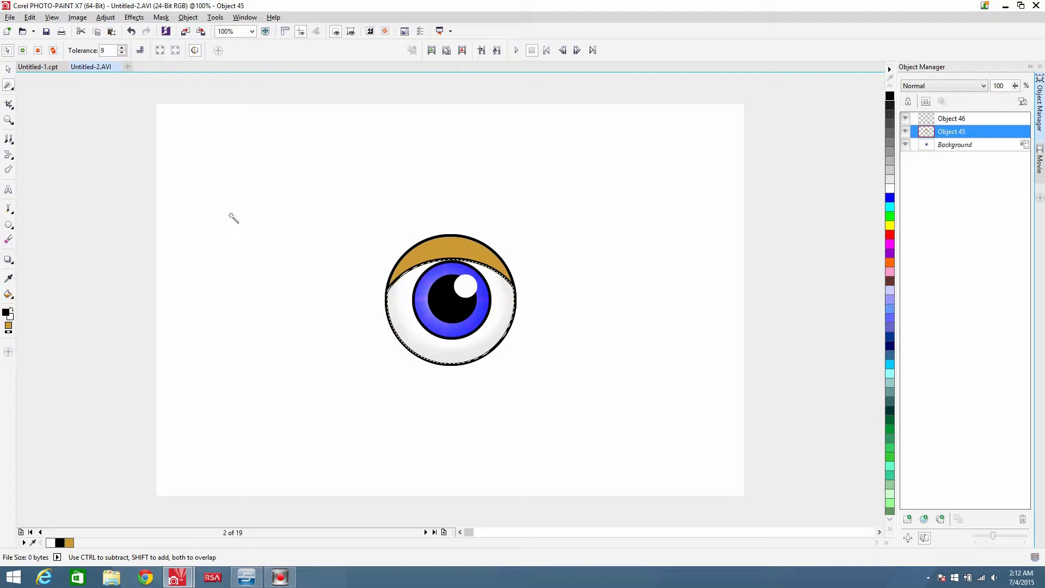
pyautogui.click(8, 86)
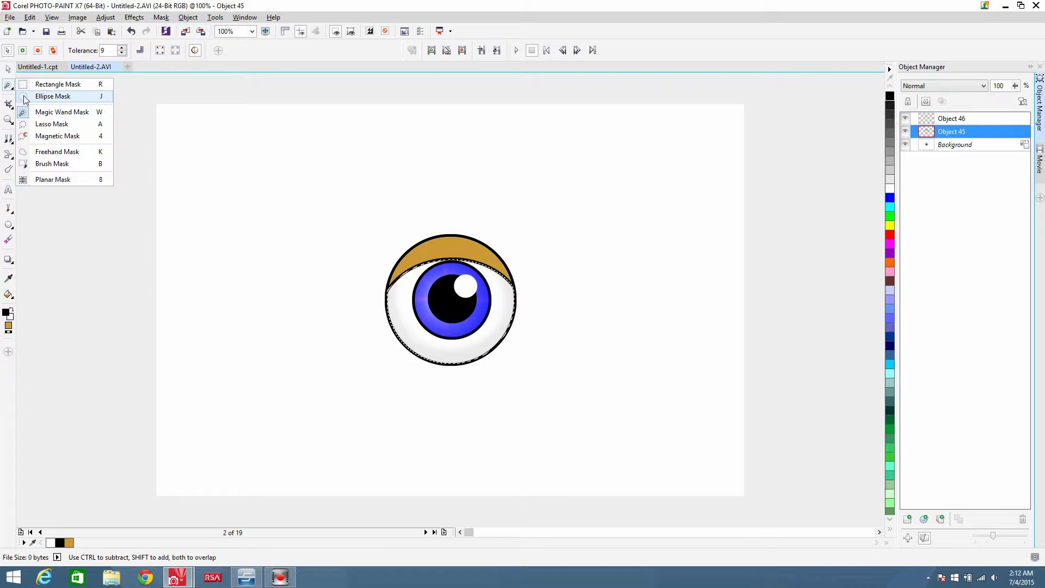
pyautogui.click(53, 96)
pyautogui.click(240, 224)
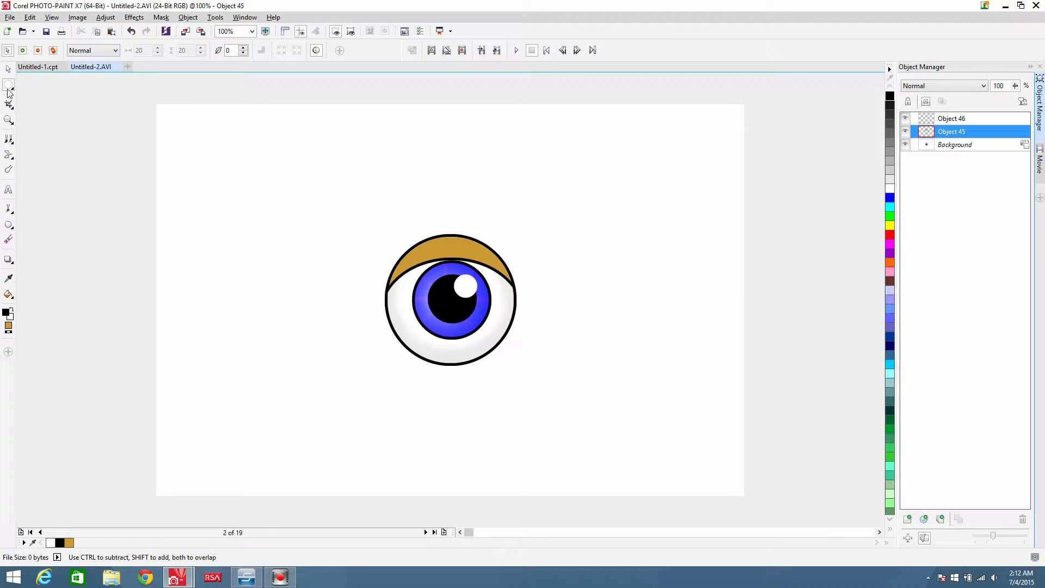
pyautogui.click(8, 69)
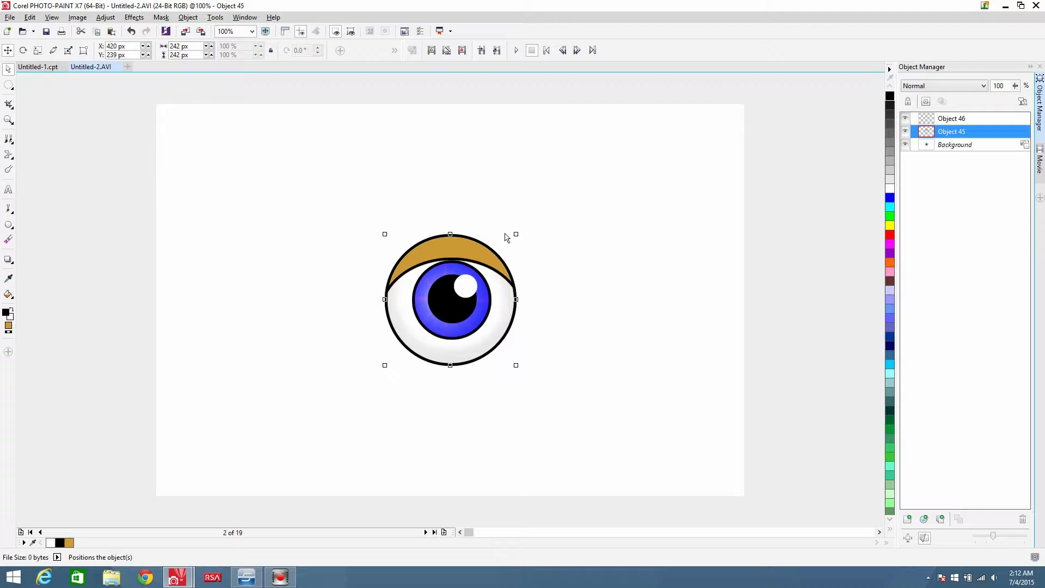
pyautogui.click(590, 271)
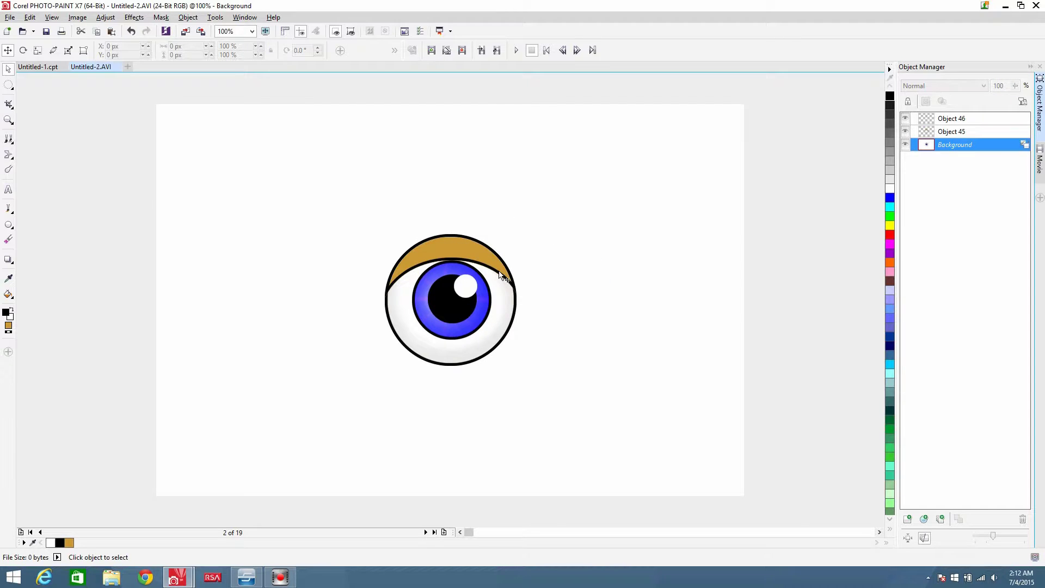
pyautogui.click(472, 250)
pyautogui.click(591, 265)
pyautogui.click(493, 268)
pyautogui.click(608, 276)
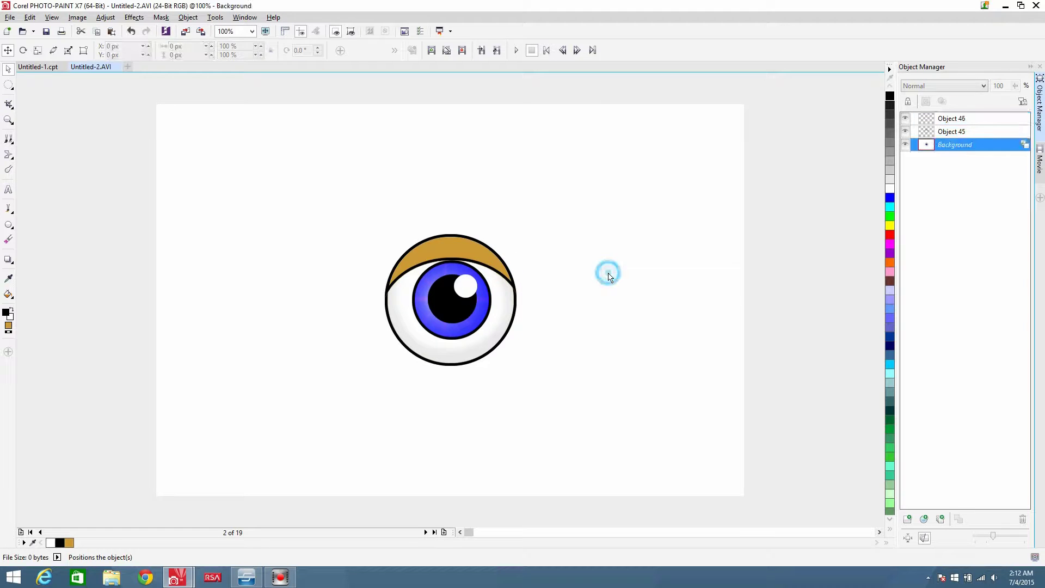
pyautogui.moveTo(290, 164); pyautogui.dragTo(576, 306)
pyautogui.click(612, 256)
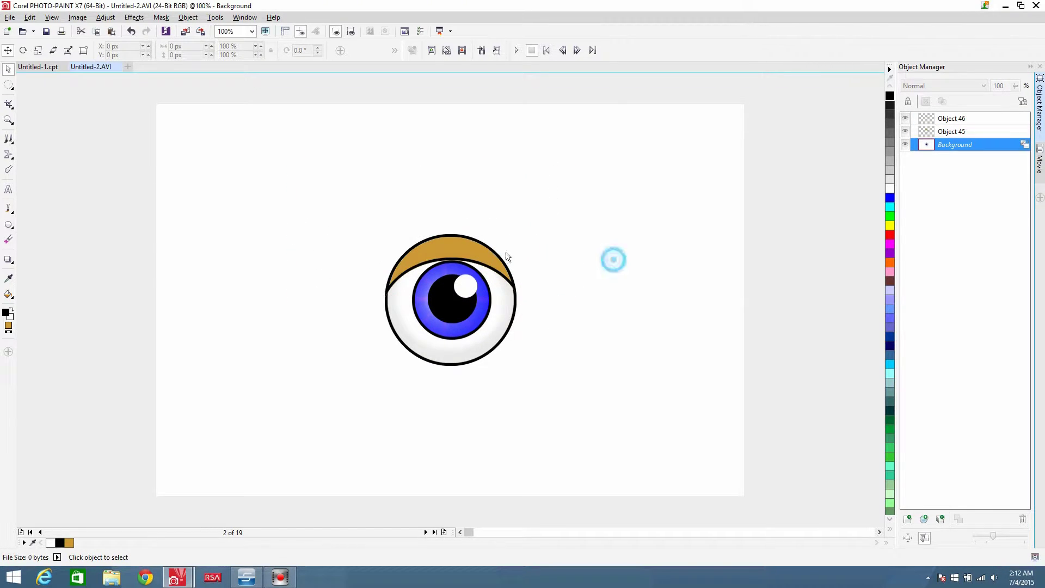
# Test-move the golden-brown lid object up off the eye and undo the move
pyautogui.click(467, 249)
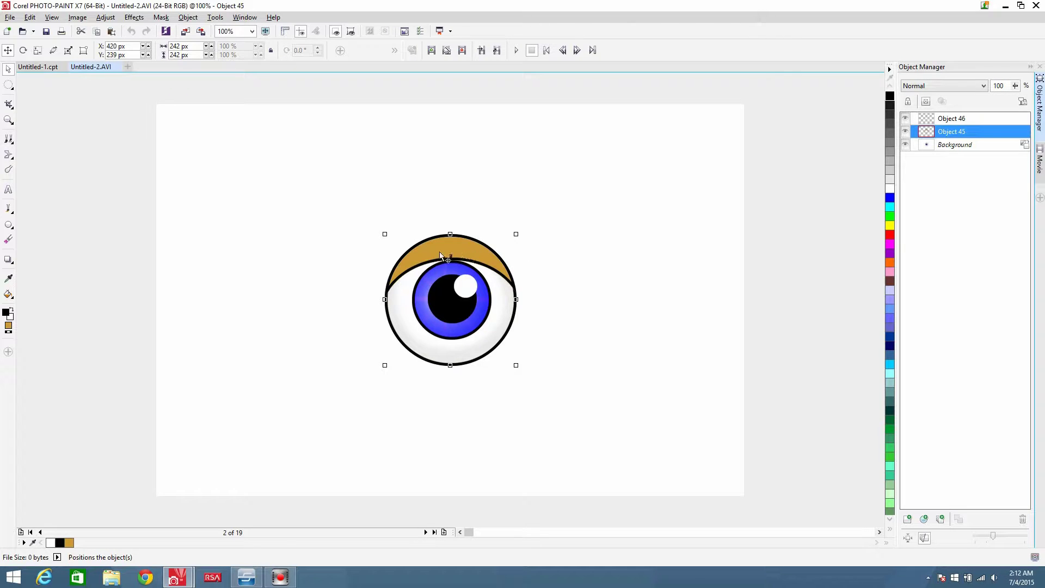
pyautogui.click(416, 266)
pyautogui.moveTo(426, 254); pyautogui.dragTo(405, 193)
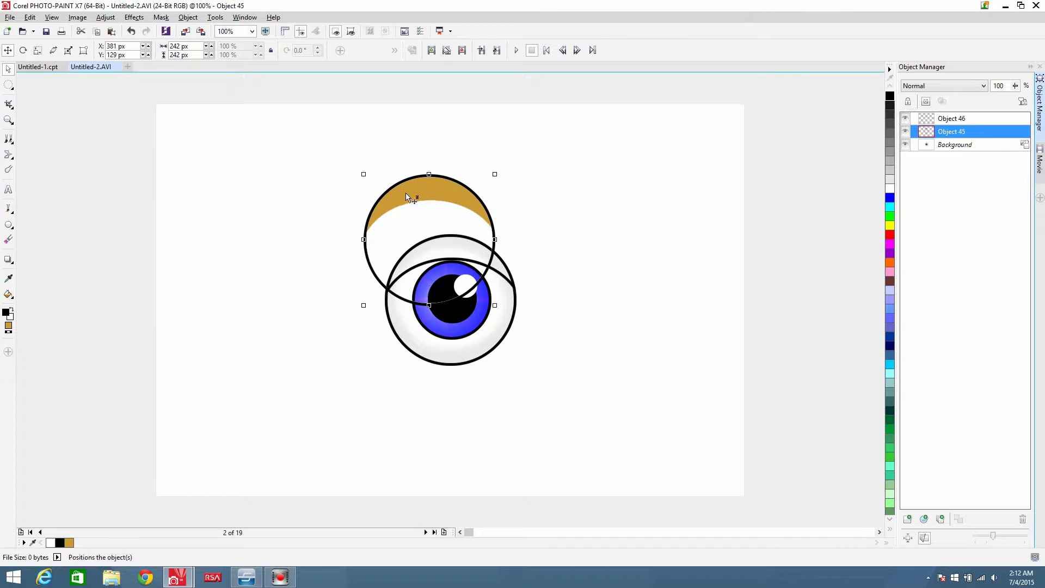
pyautogui.hotkey('ctrl', 'z')
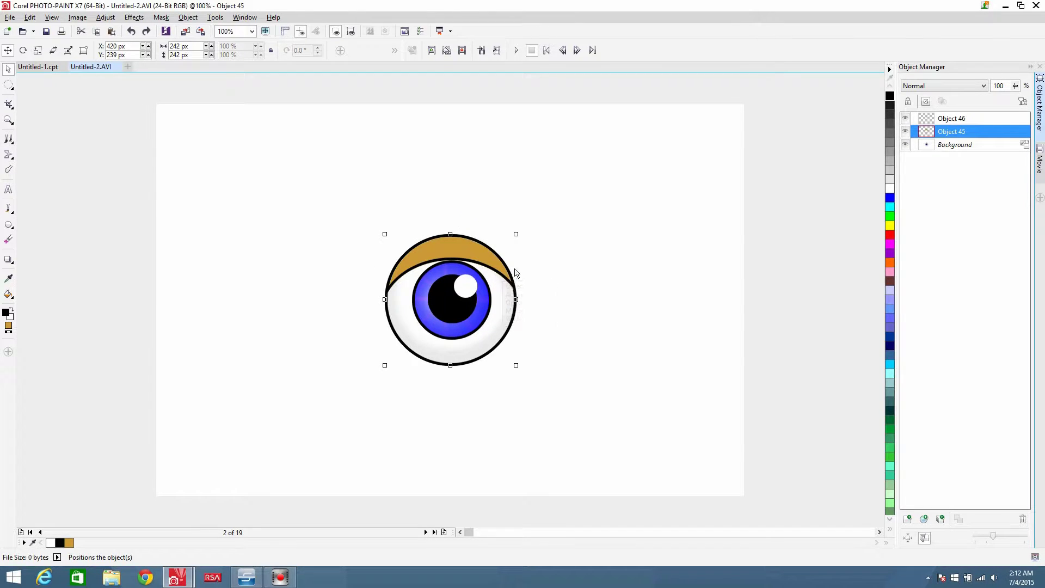
pyautogui.moveTo(475, 260); pyautogui.dragTo(518, 278)
# Select the golden-brown lid and the curved outline objects together, combine them into one object, and reselect the combined eyelid
pyautogui.keyDown('shift'); pyautogui.click(950, 121); pyautogui.keyUp('shift')
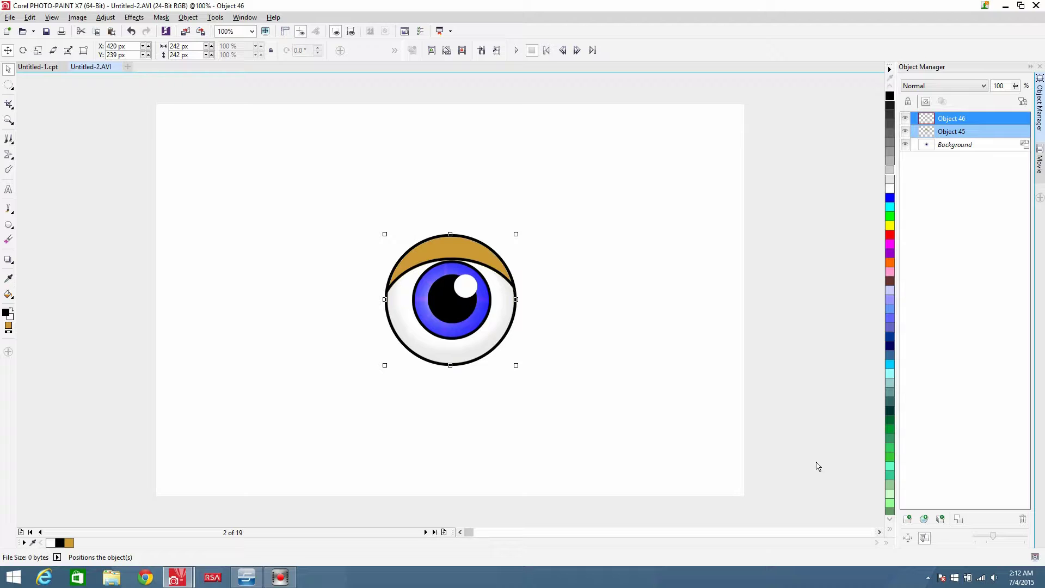
pyautogui.hotkey('ctrl', 'shift', 'Down')
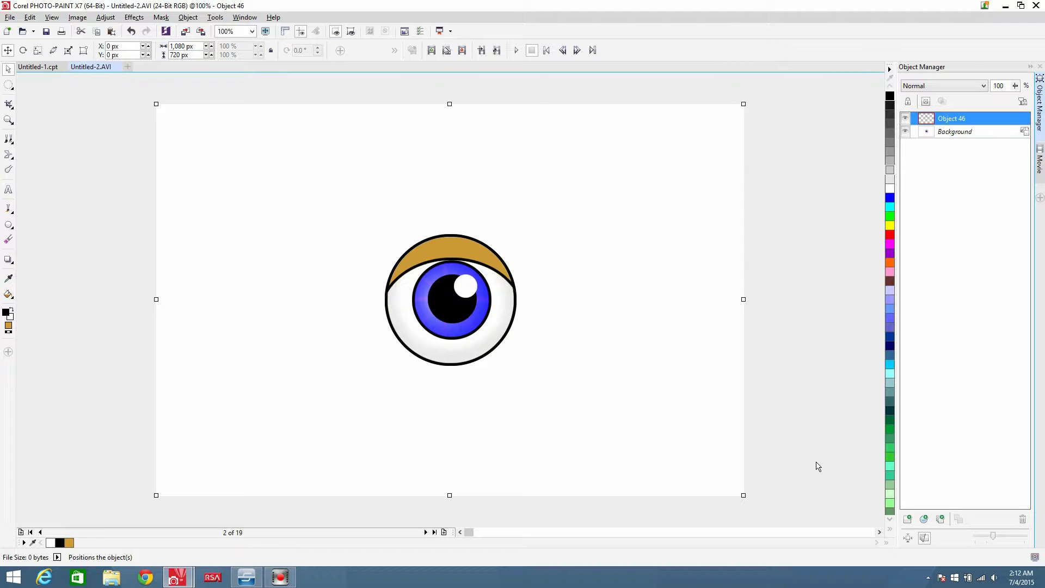
pyautogui.click(572, 331)
pyautogui.click(487, 256)
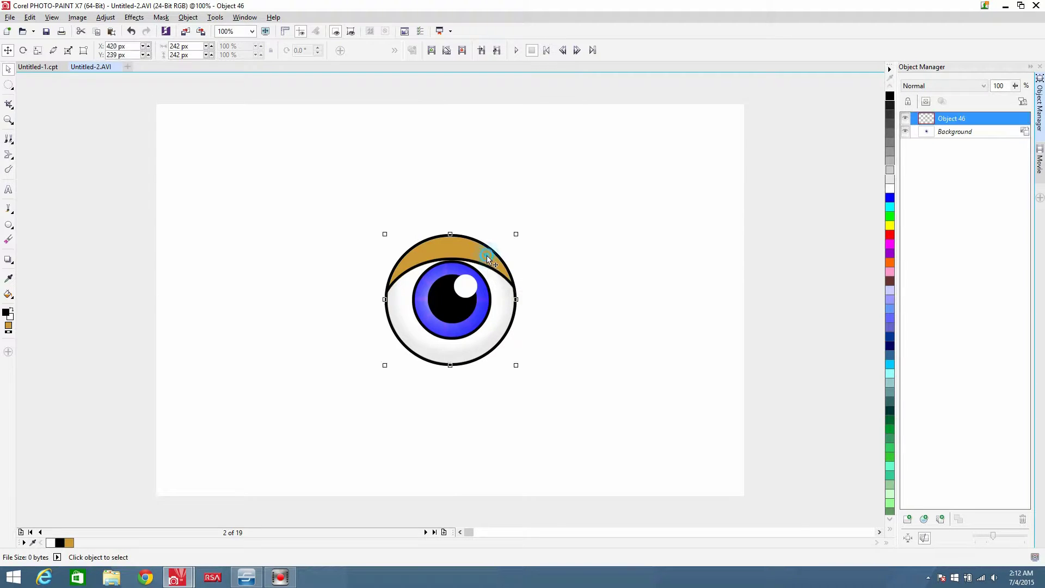
# Test-move the combined eyelid up and to the right of the eye and undo the move
pyautogui.moveTo(486, 256); pyautogui.dragTo(584, 203)
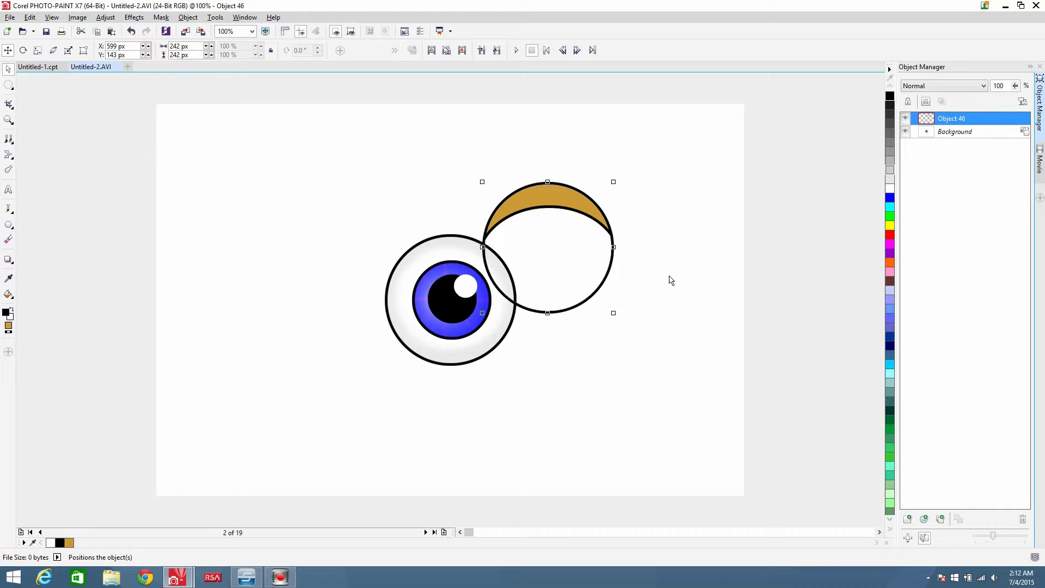
pyautogui.hotkey('ctrl', 'z')
pyautogui.click(634, 340)
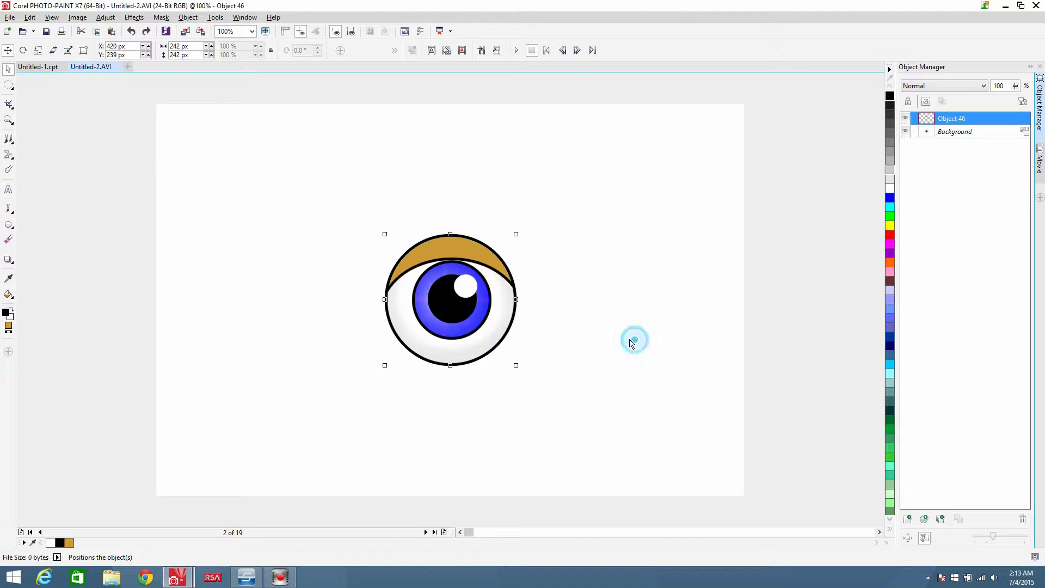
# Copy the combined eyelid into Untitled-1.cpt and place it between the two open eyes
pyautogui.moveTo(317, 161); pyautogui.dragTo(657, 443)
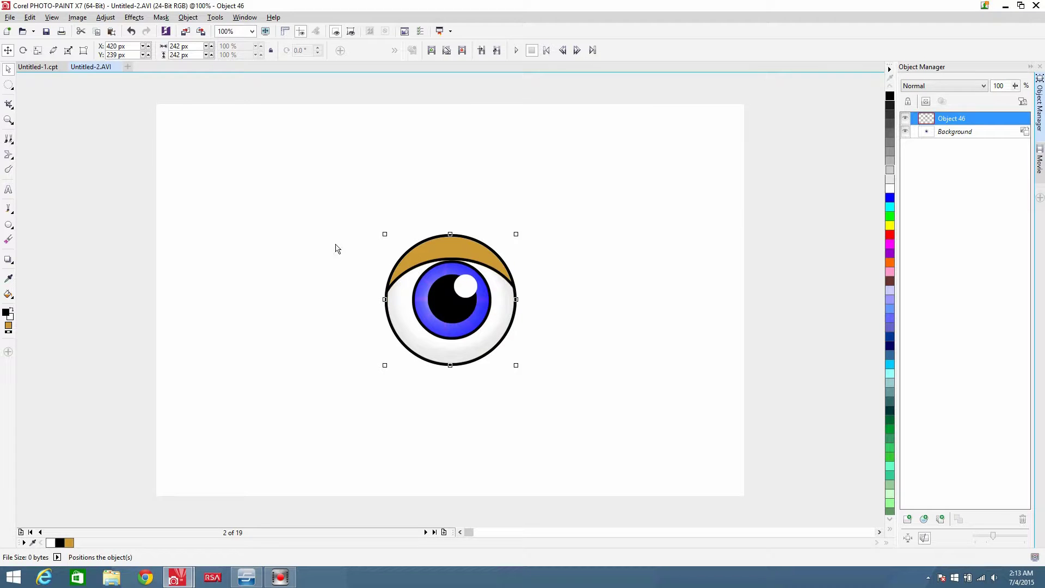
pyautogui.click(38, 66)
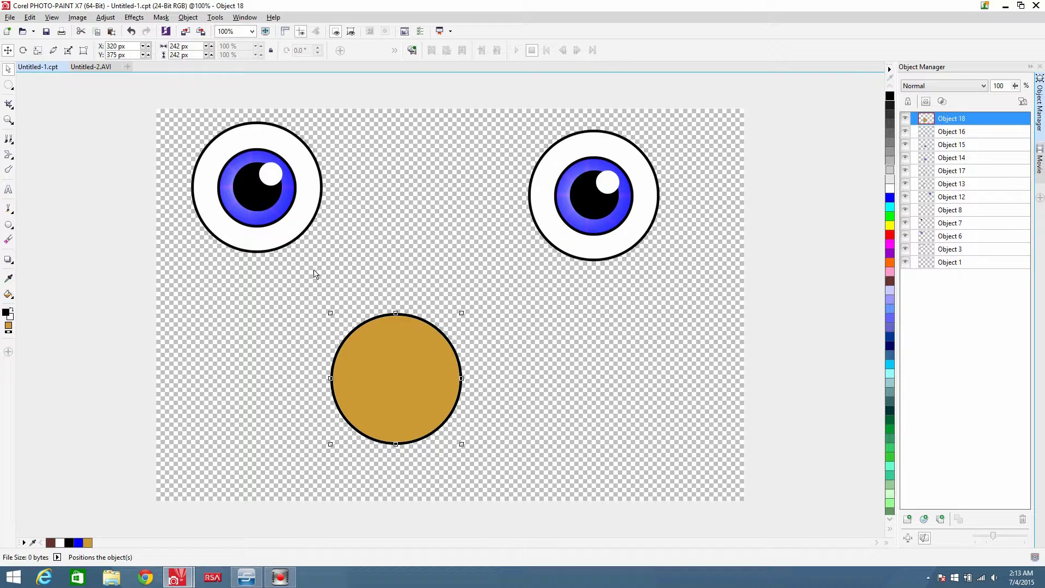
pyautogui.hotkey('ctrl', 'v')
pyautogui.moveTo(460, 254); pyautogui.dragTo(266, 137)
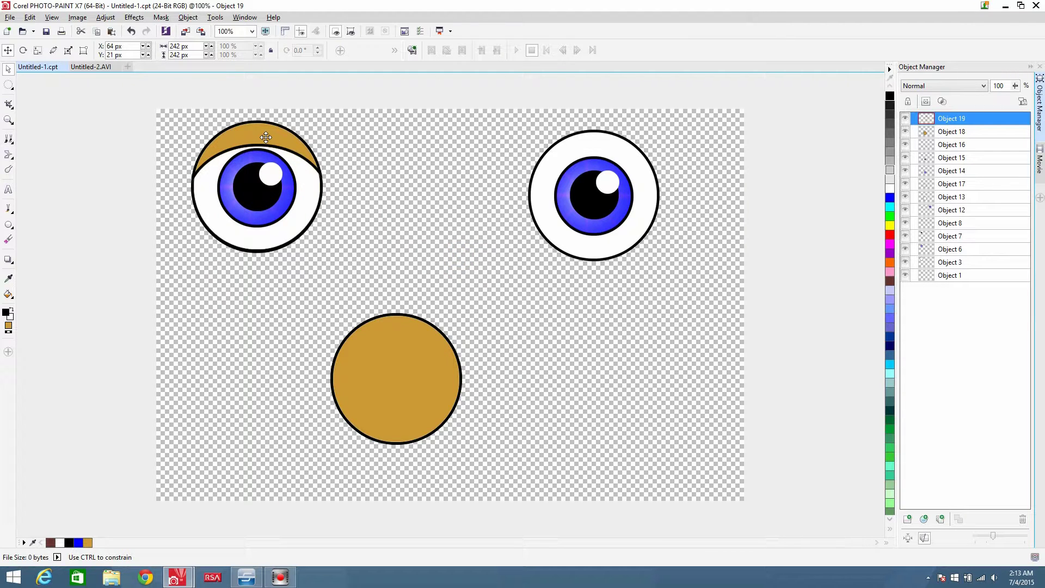
pyautogui.moveTo(265, 137); pyautogui.dragTo(444, 148)
pyautogui.click(580, 368)
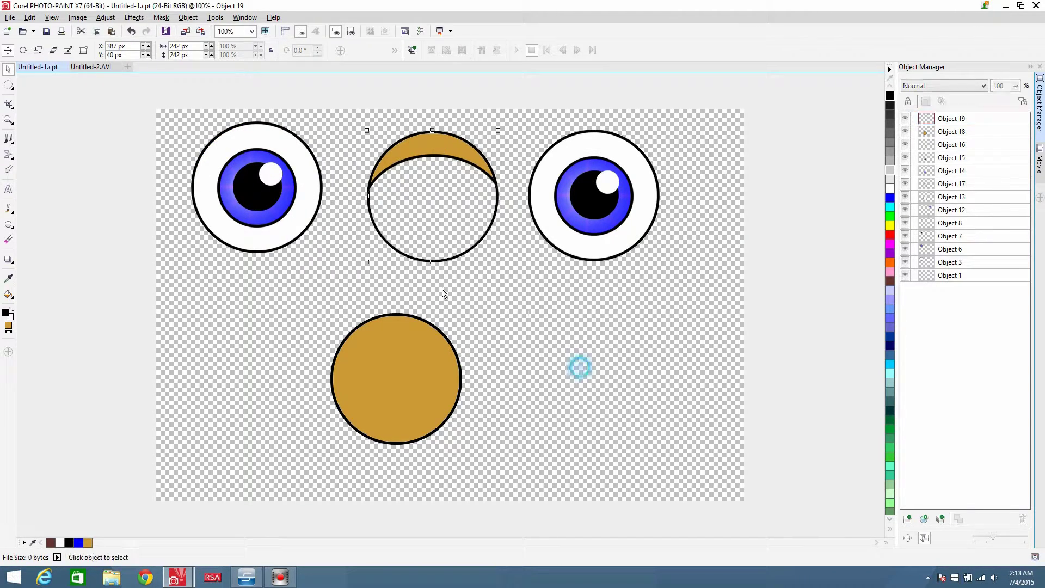
# Return to Untitled-2.AVI, mask the eyelid's golden-brown fill with the Magic Wand Mask, and create a separate object from it
pyautogui.click(90, 67)
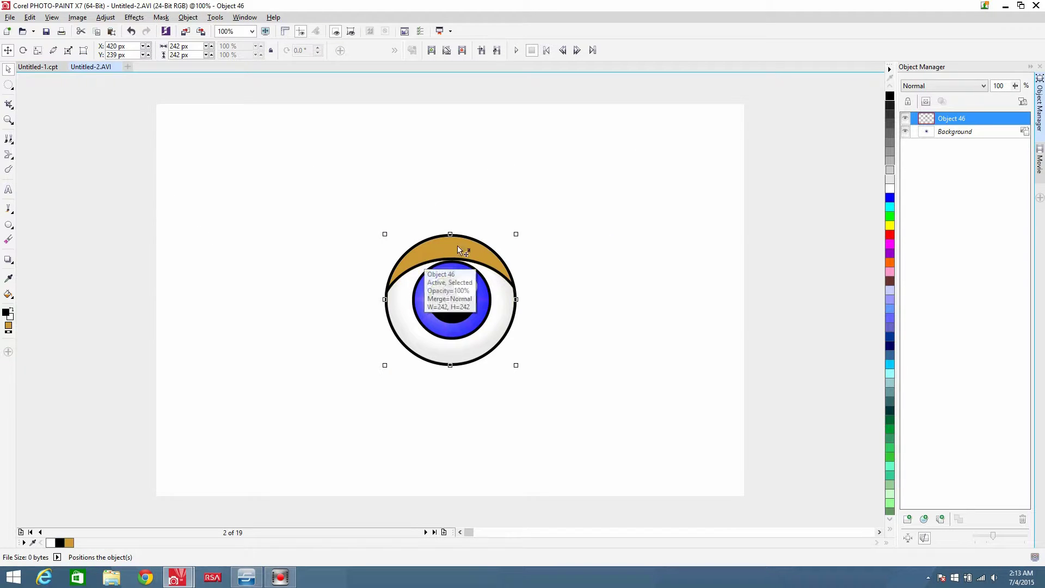
pyautogui.click(624, 322)
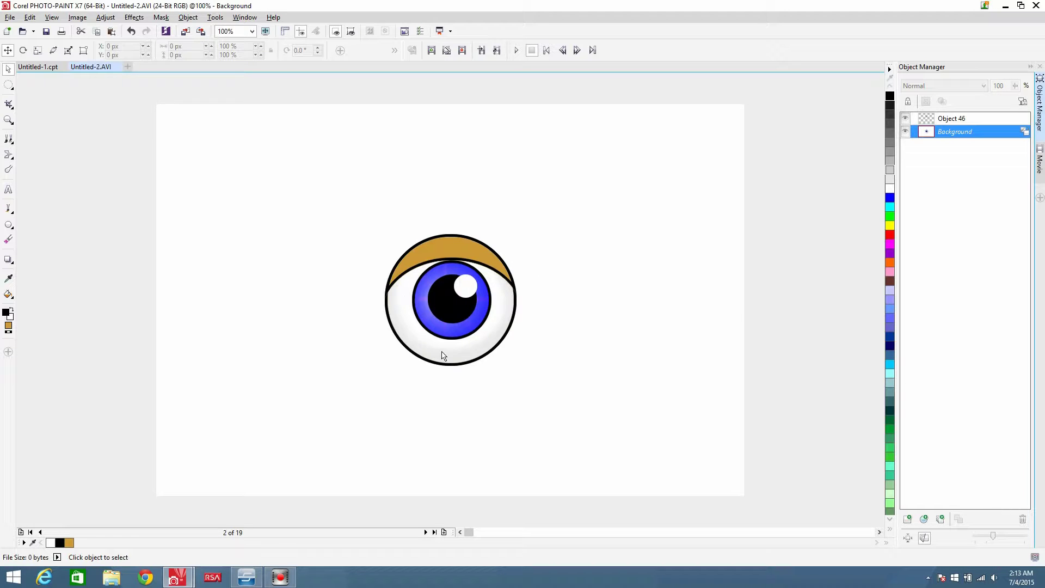
pyautogui.click(449, 243)
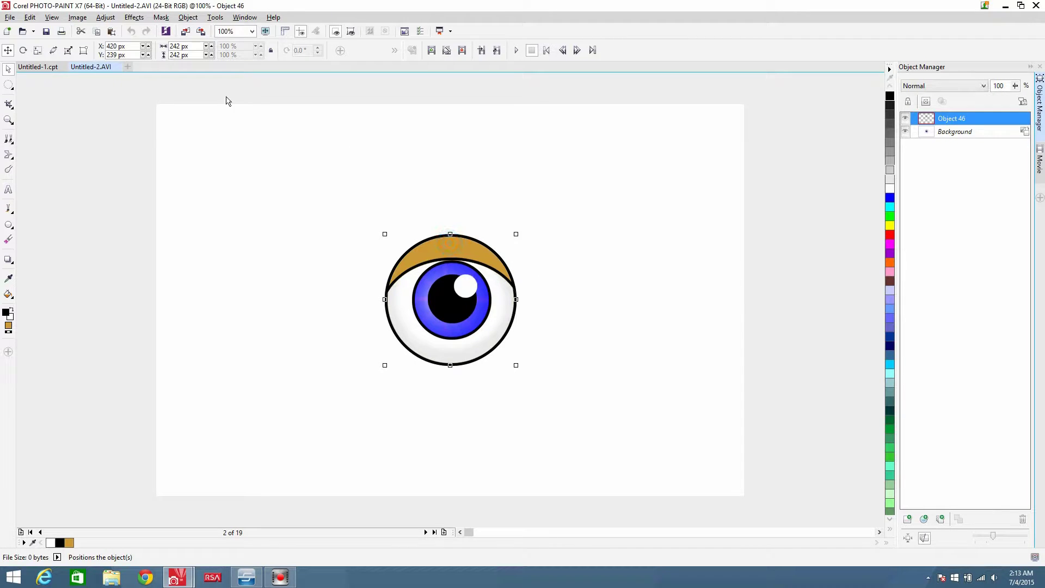
pyautogui.click(8, 87)
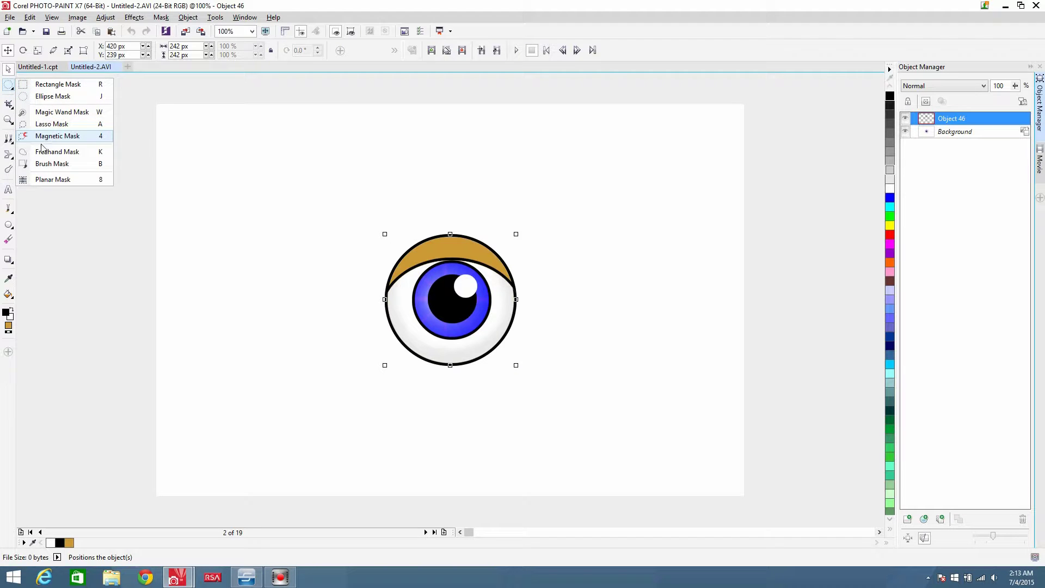
pyautogui.click(34, 110)
pyautogui.click(459, 251)
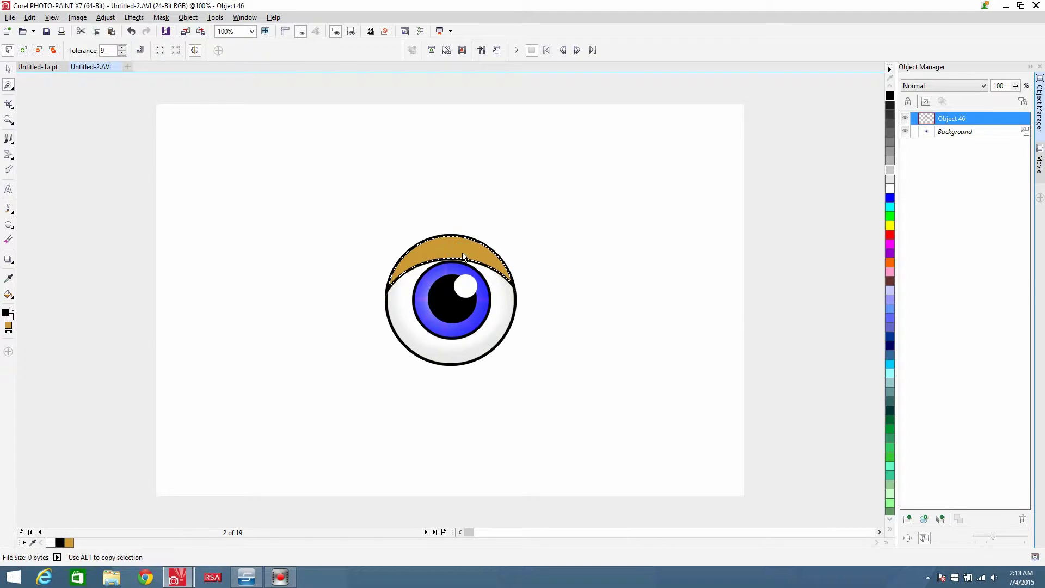
pyautogui.hotkey('ctrl', 'Up')
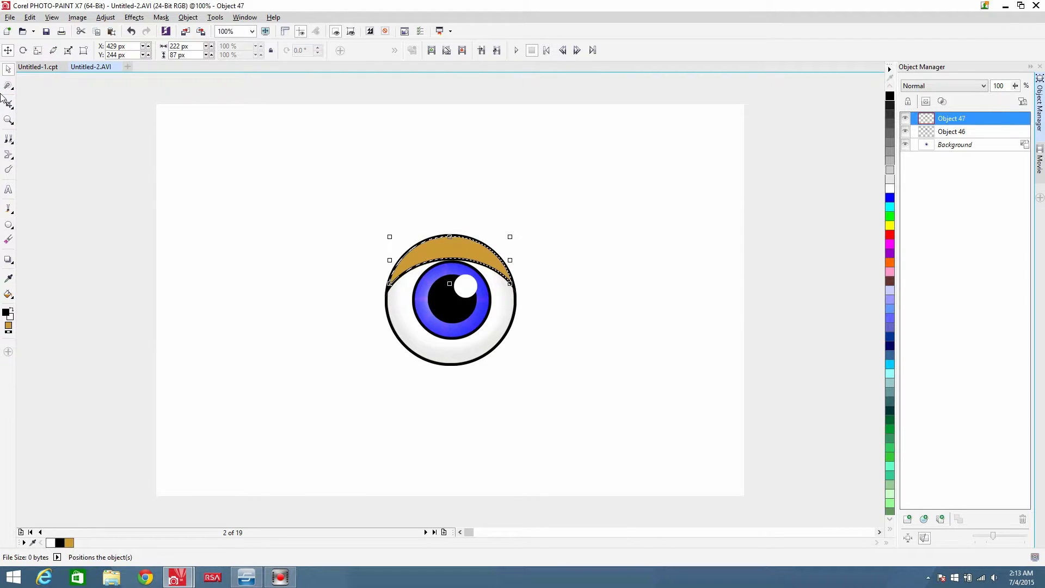
# Lighten the separate golden-brown fill object with Brightness/Contrast/Intensity, setting Brightness to 10, Contrast to 0 and Intensity to 1
pyautogui.click(9, 86)
pyautogui.click(53, 96)
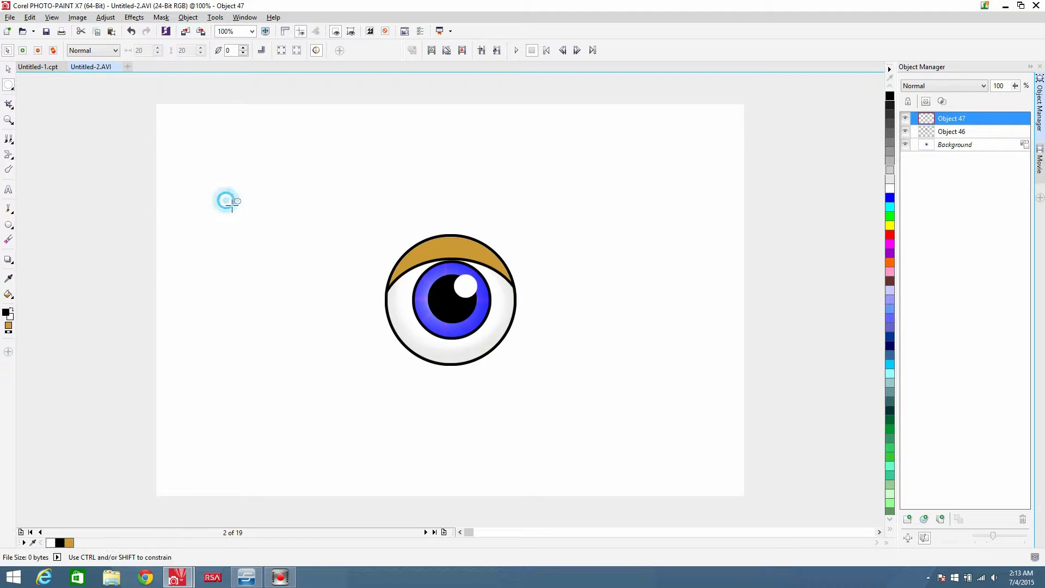
pyautogui.click(105, 18)
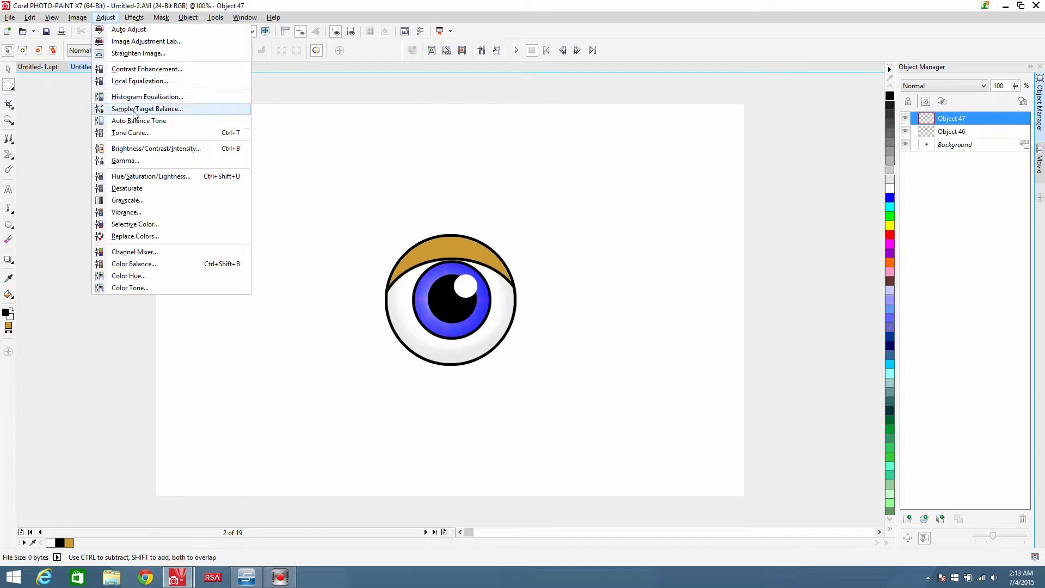
pyautogui.click(106, 18)
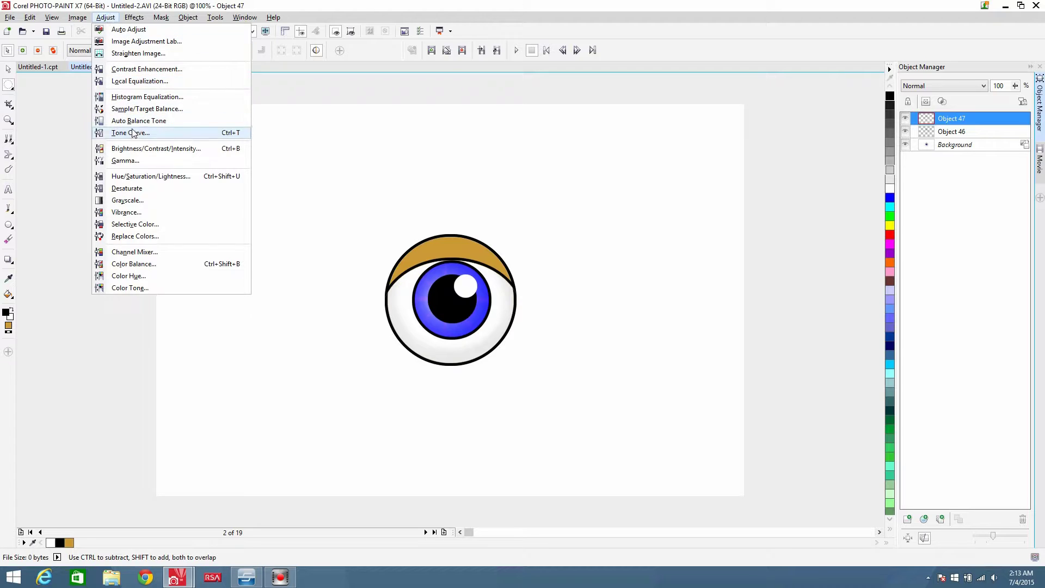
pyautogui.click(140, 148)
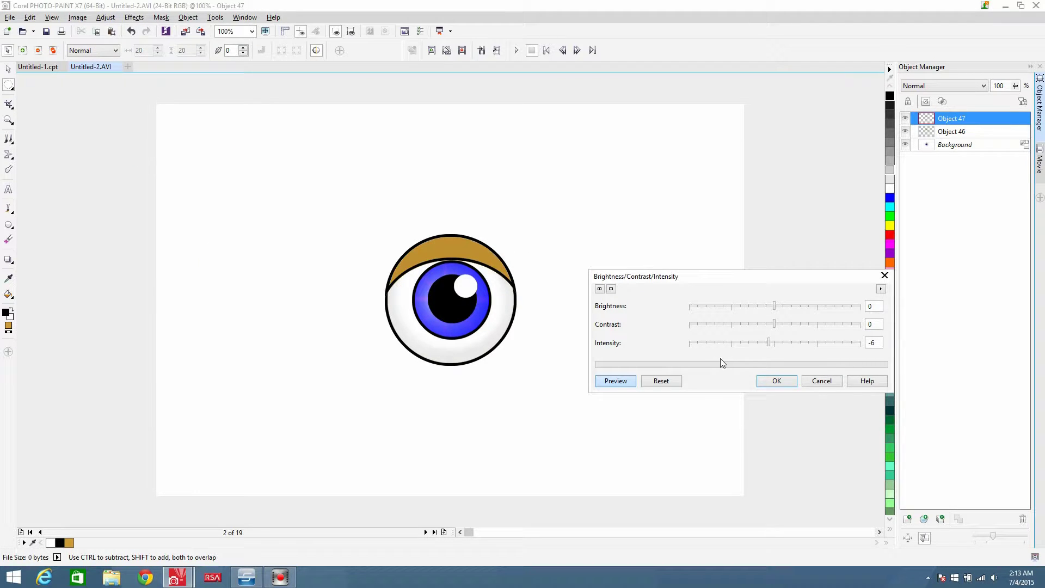
pyautogui.click(777, 344)
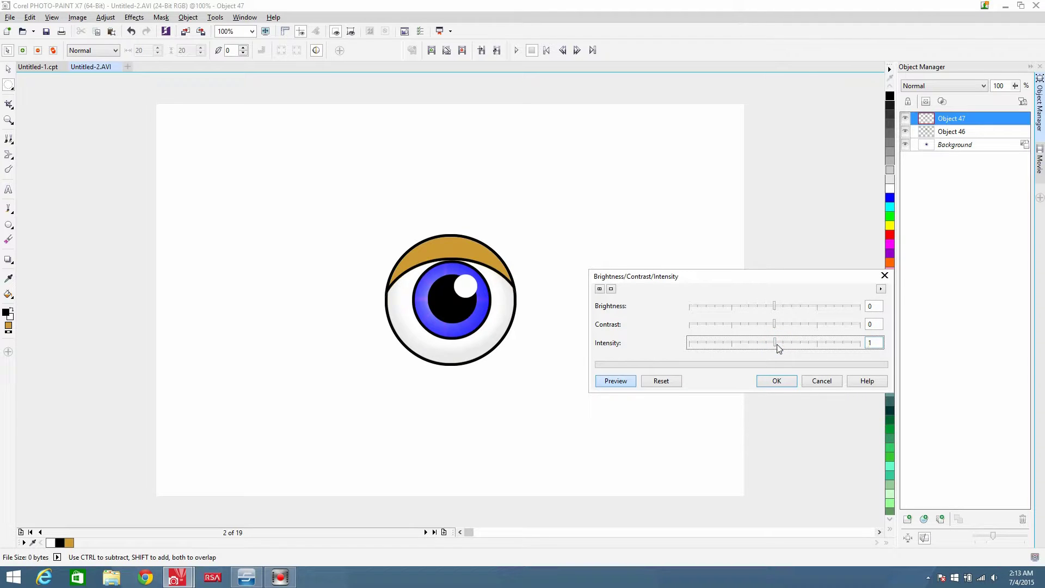
pyautogui.click(780, 307)
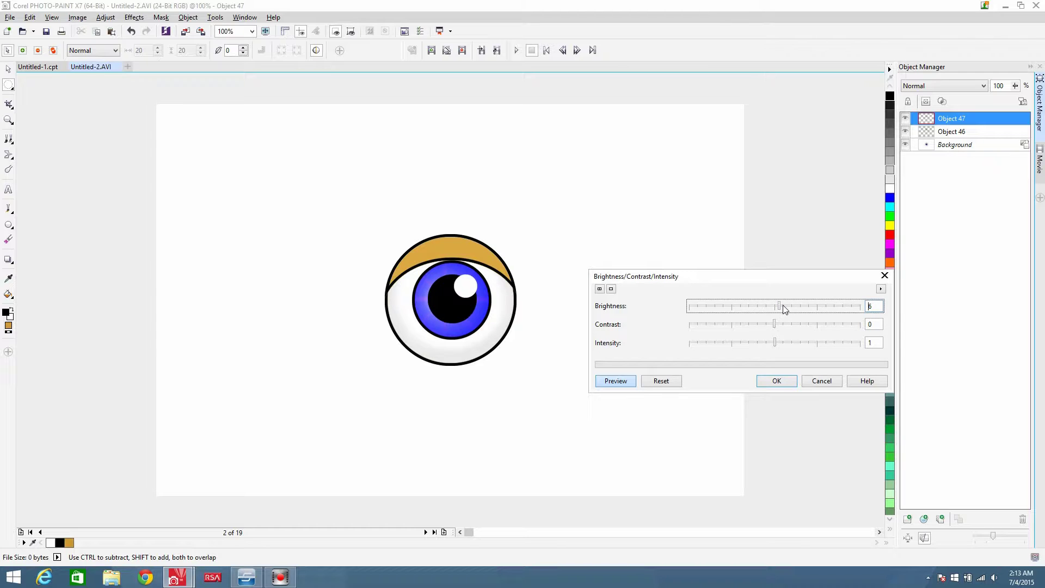
pyautogui.click(785, 308)
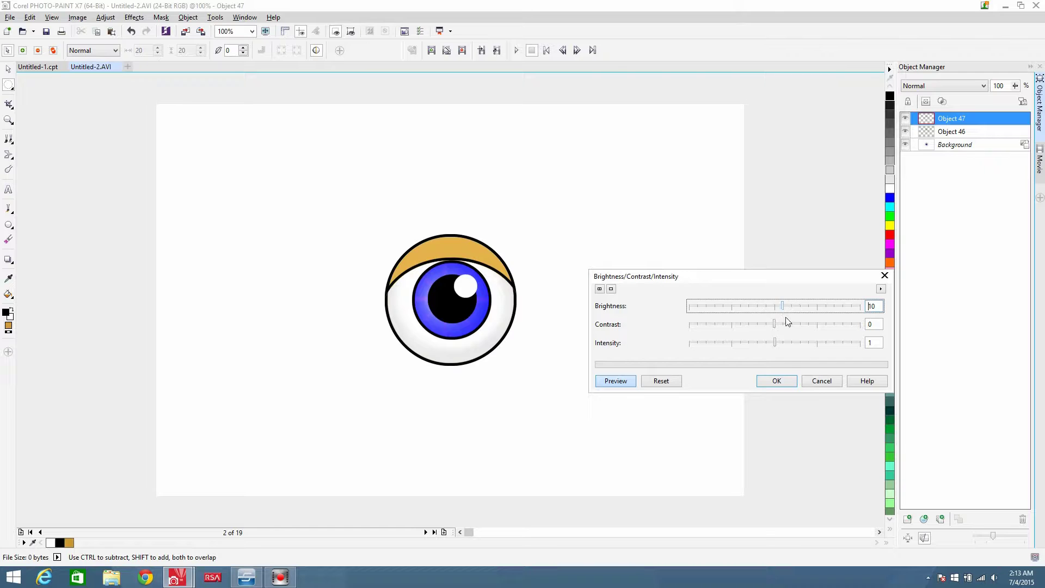
pyautogui.click(776, 382)
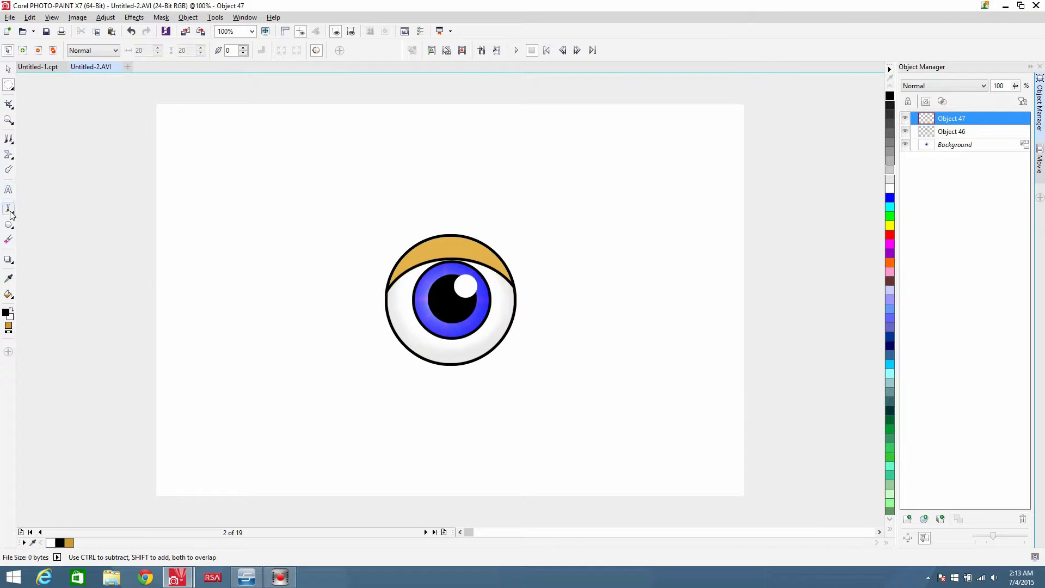
# Erase along the lower edge of the lightened lid fill with a soft Eraser nib of size 50 to shade the eyelid, and deselect it
pyautogui.click(8, 240)
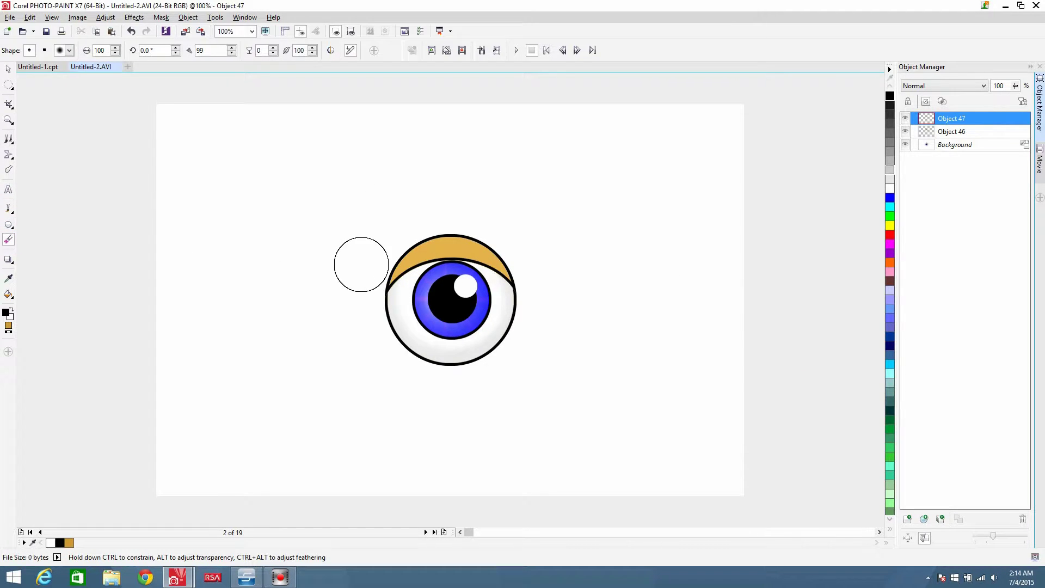
pyautogui.click(70, 51)
pyautogui.click(140, 74)
pyautogui.moveTo(389, 282)
pyautogui.mouseDown()
pyautogui.moveTo(461, 261)
pyautogui.moveTo(496, 283)
pyautogui.moveTo(453, 255)
pyautogui.moveTo(414, 278)
pyautogui.moveTo(474, 264)
pyautogui.moveTo(492, 279)
pyautogui.moveTo(443, 260)
pyautogui.moveTo(425, 261)
pyautogui.moveTo(415, 278)
pyautogui.mouseUp()
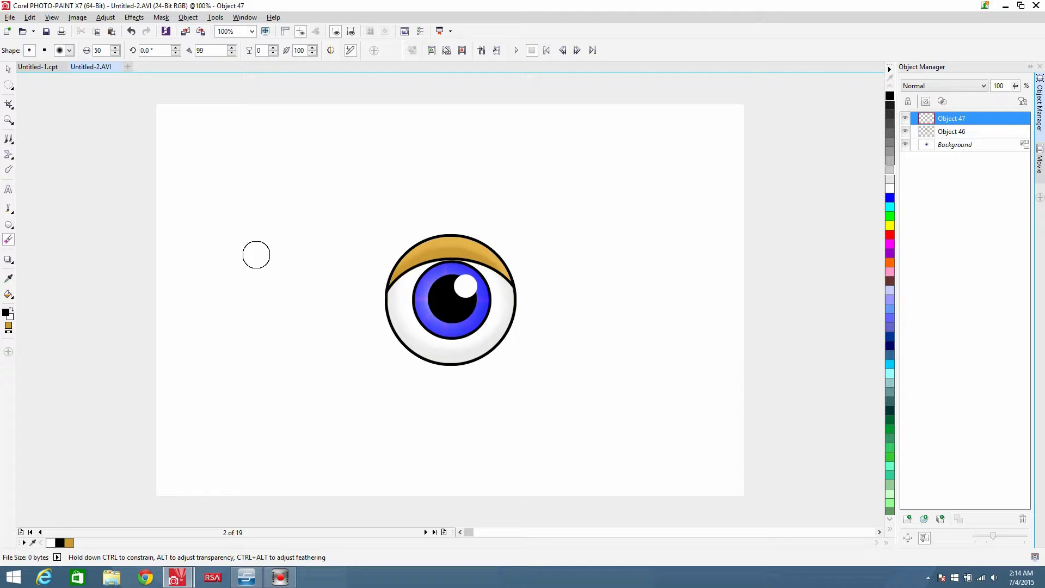
pyautogui.click(7, 70)
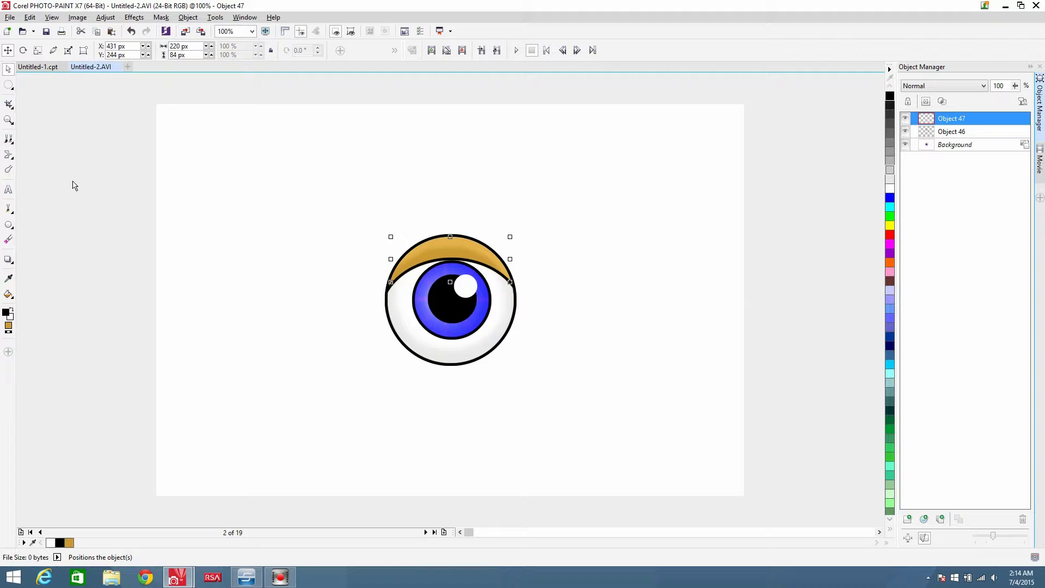
pyautogui.click(205, 292)
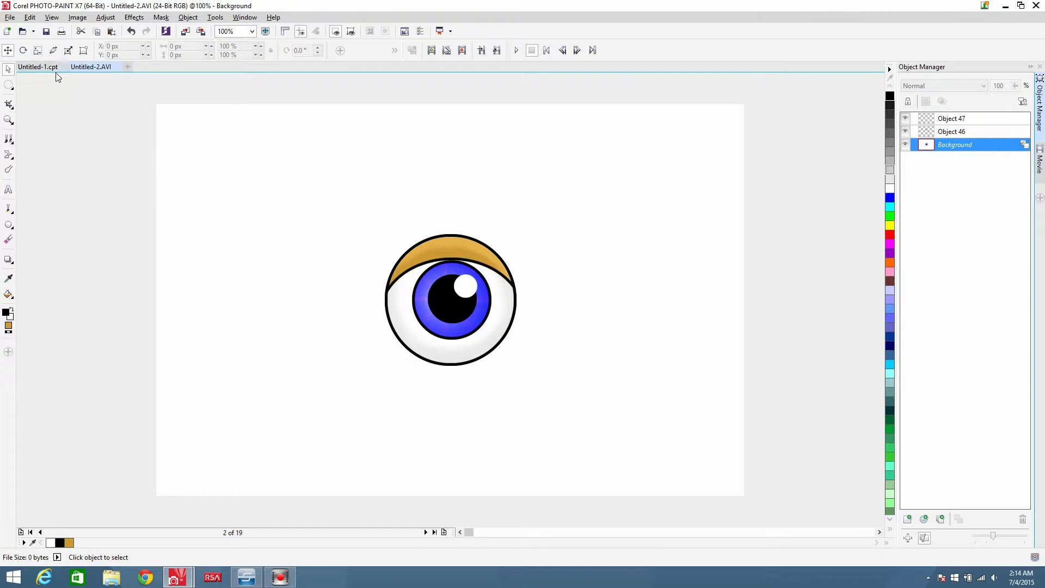
# On frame 13, draw a freehand mask around the lashes and lower edge of the closed eyelid
pyautogui.click(425, 531)
pyautogui.click(425, 532)
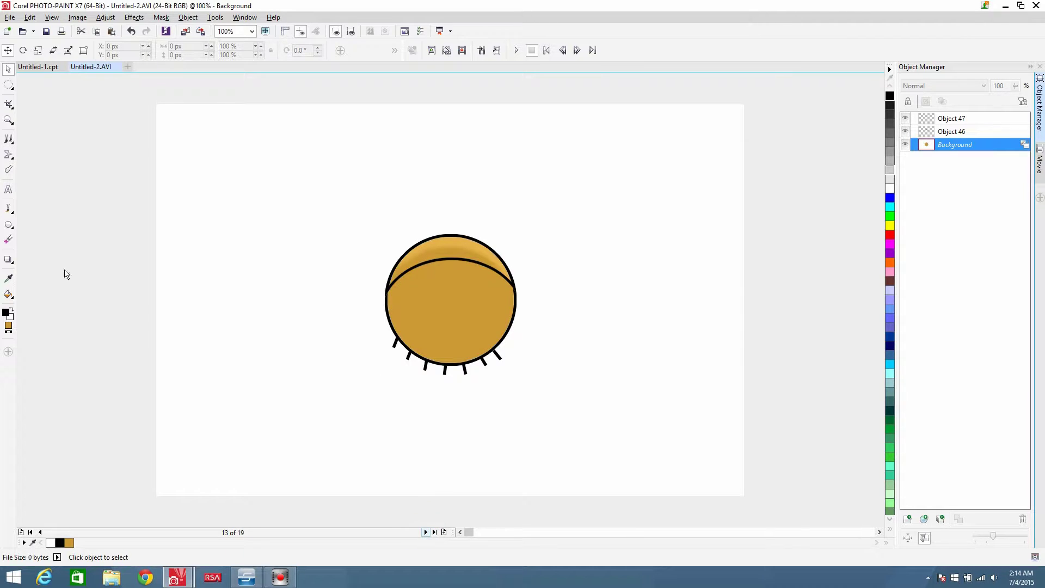
pyautogui.click(9, 85)
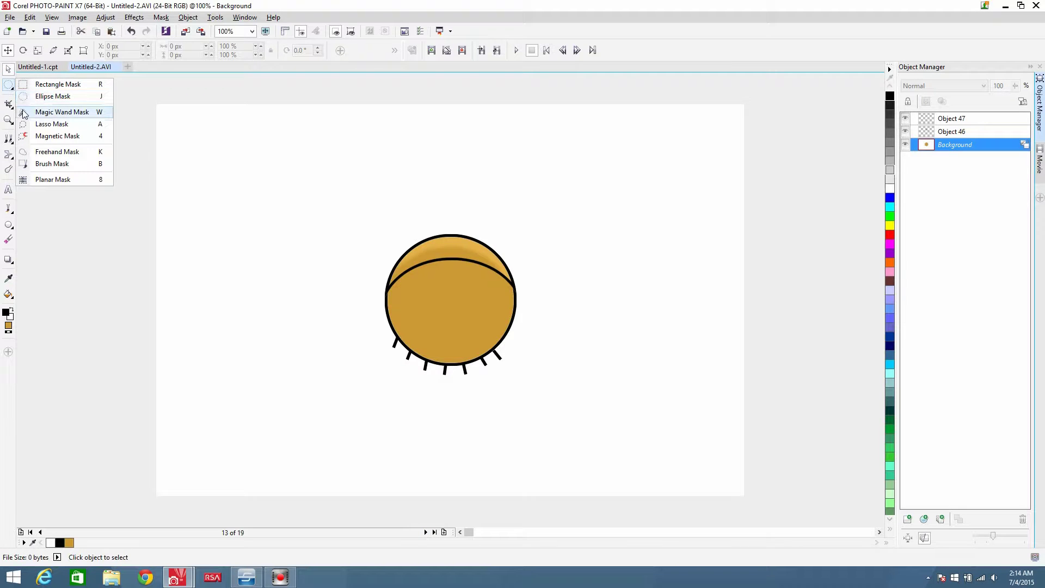
pyautogui.click(26, 152)
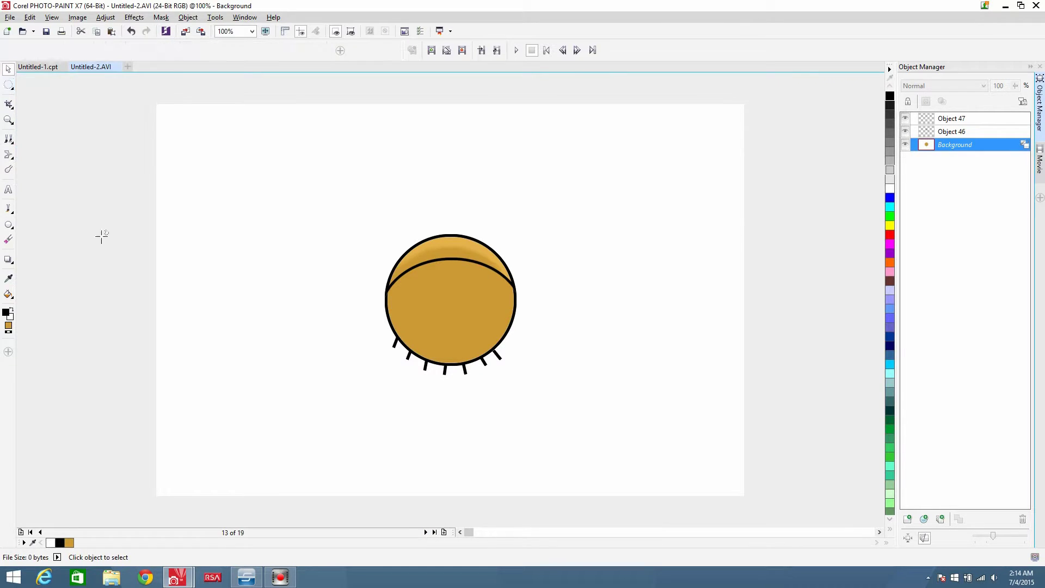
pyautogui.click(387, 334)
pyautogui.click(417, 335)
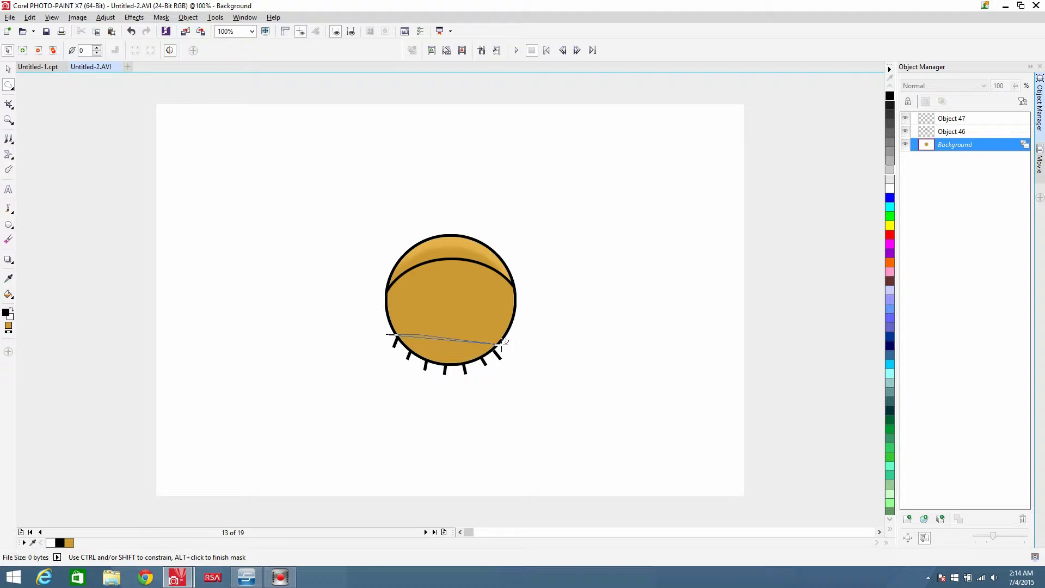
pyautogui.click(510, 346)
pyautogui.click(510, 364)
pyautogui.click(448, 385)
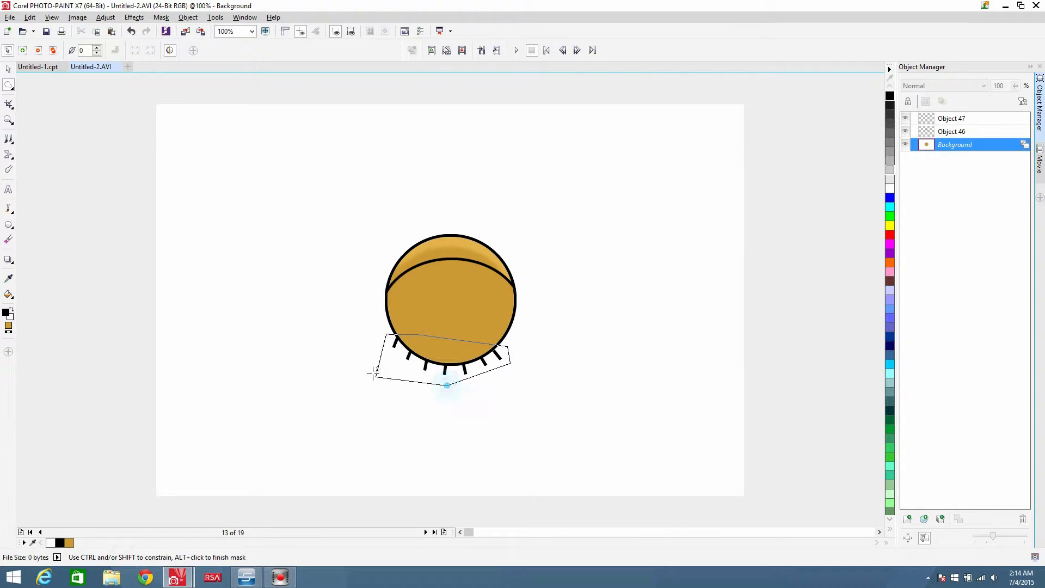
pyautogui.click(368, 363)
pyautogui.doubleClick(368, 363)
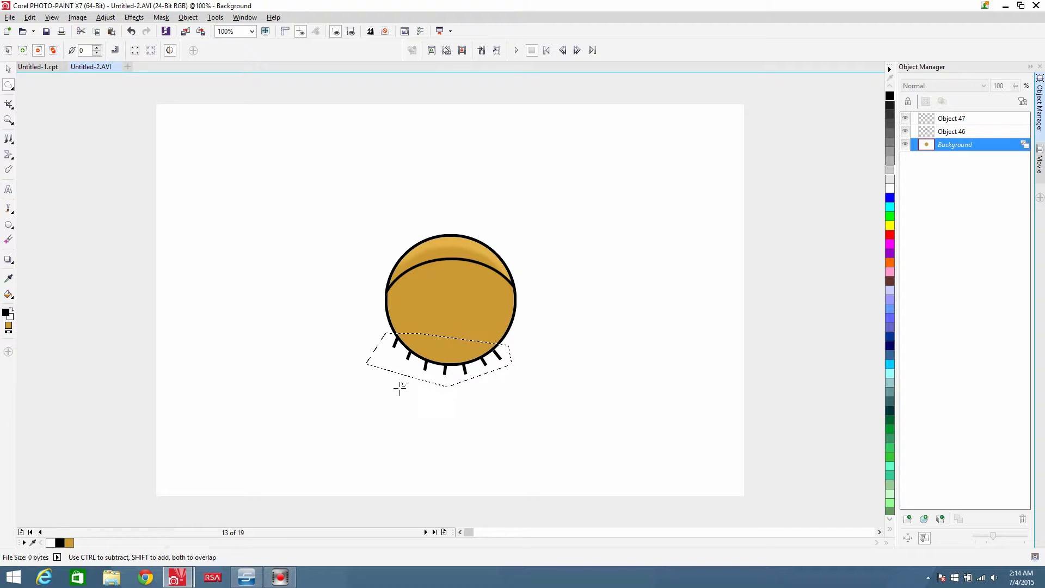
# Copy the masked lash area into a new object, clear the mask, and cut that object from frame 13
pyautogui.hotkey('ctrl', 'Up')
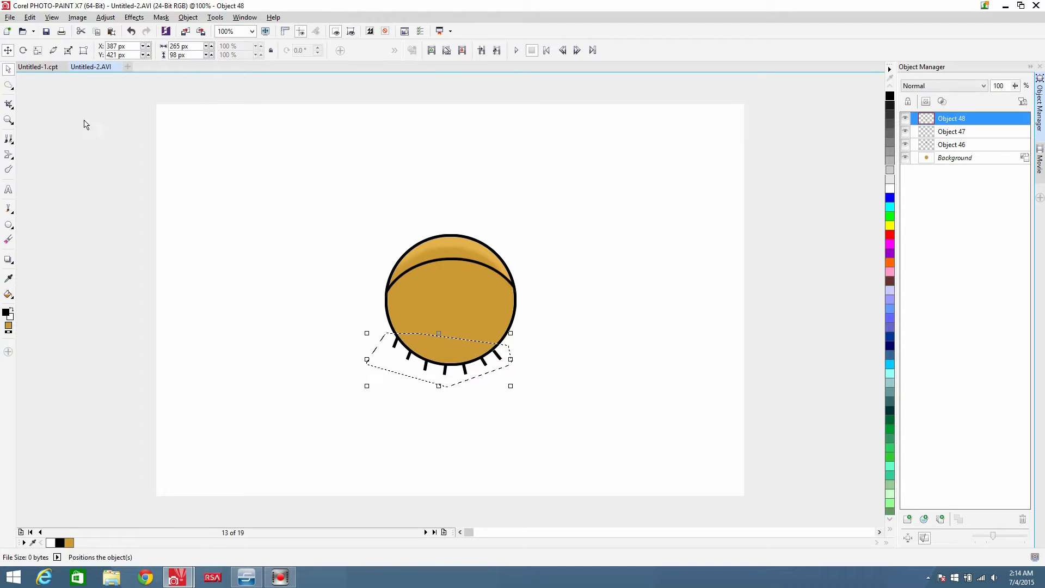
pyautogui.click(8, 85)
pyautogui.click(53, 97)
pyautogui.click(208, 159)
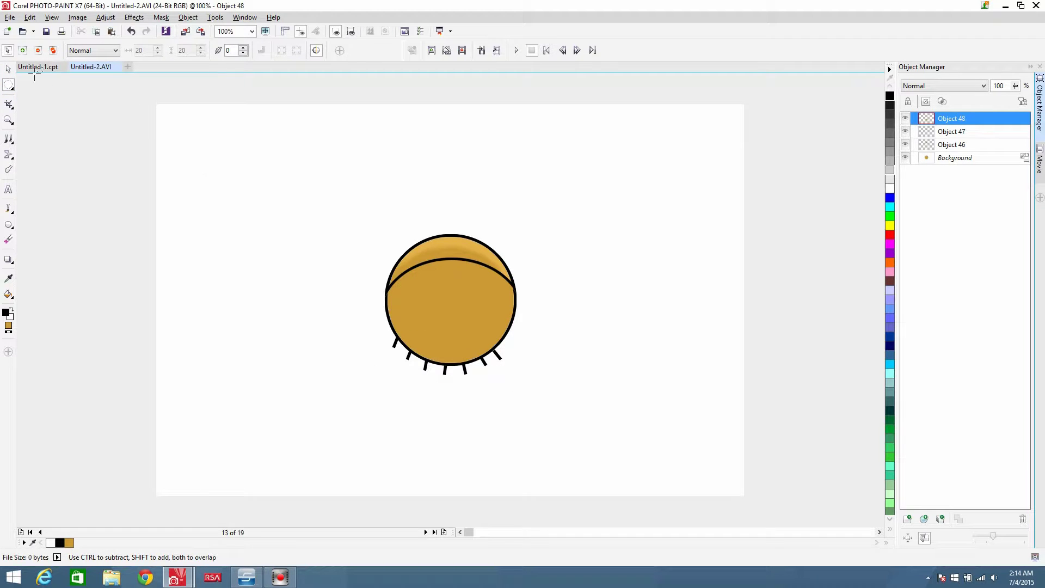
pyautogui.click(8, 70)
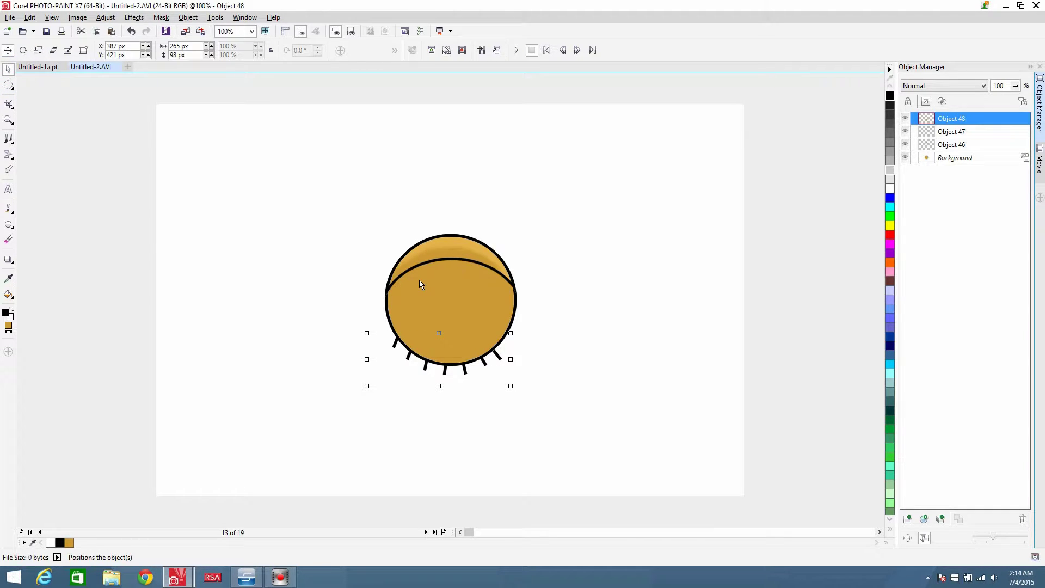
pyautogui.press('Delete')
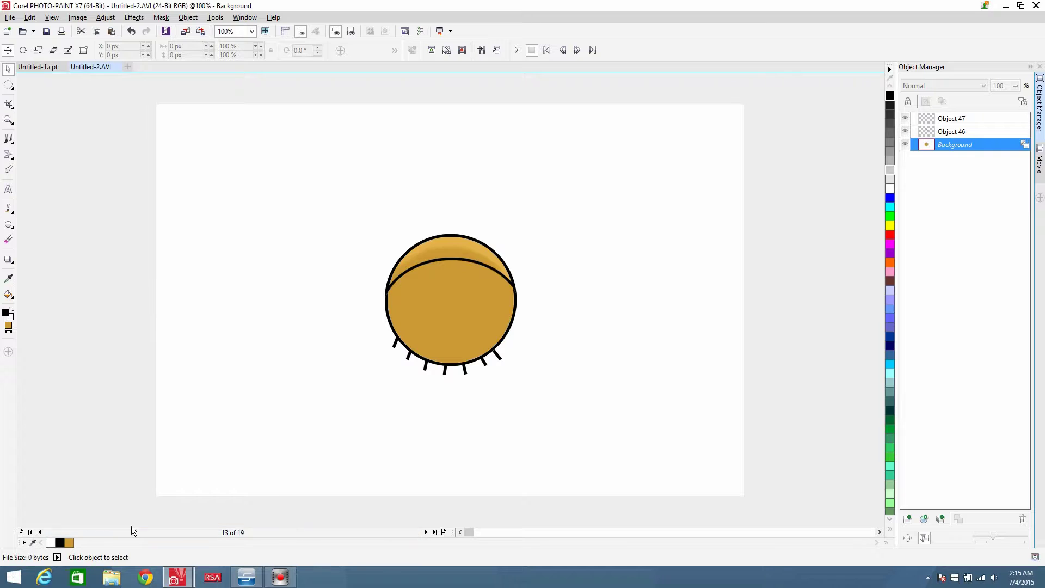
# Paste the cut lash piece into frame 1 and move it just above the open eye
pyautogui.click(41, 533)
pyautogui.click(41, 532)
pyautogui.click(41, 532)
pyautogui.click(42, 532)
pyautogui.click(41, 533)
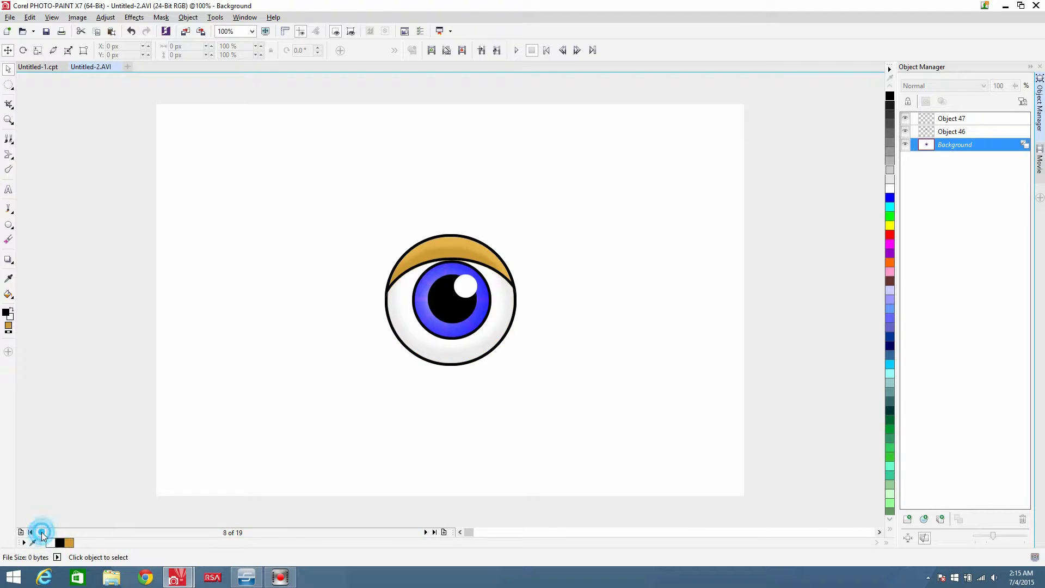
pyautogui.click(42, 533)
pyautogui.click(41, 533)
pyautogui.click(41, 532)
pyautogui.click(42, 532)
pyautogui.click(42, 532)
pyautogui.click(41, 532)
pyautogui.click(41, 532)
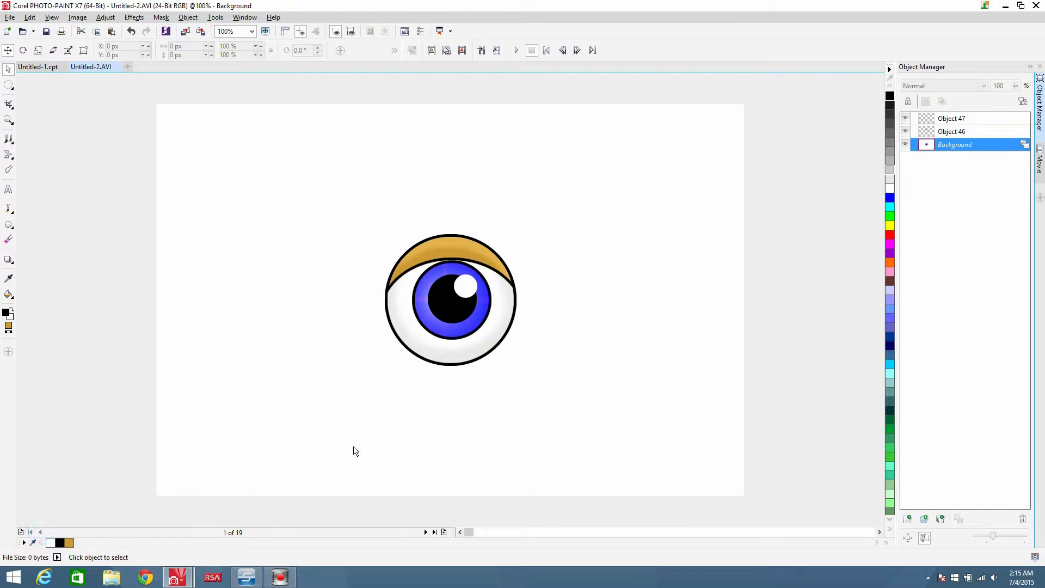
pyautogui.hotkey('ctrl', 'v')
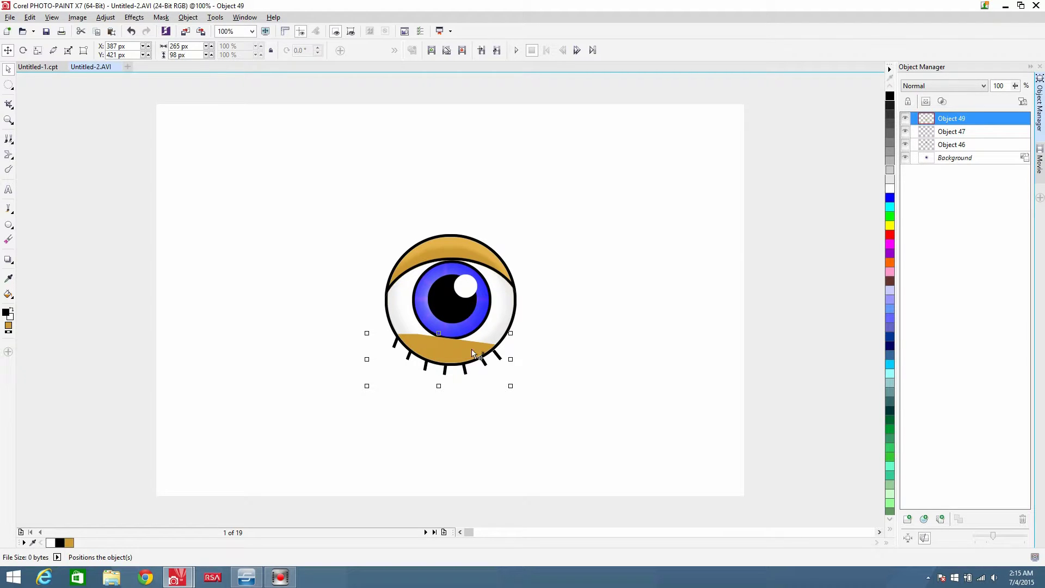
pyautogui.moveTo(453, 354); pyautogui.dragTo(459, 173)
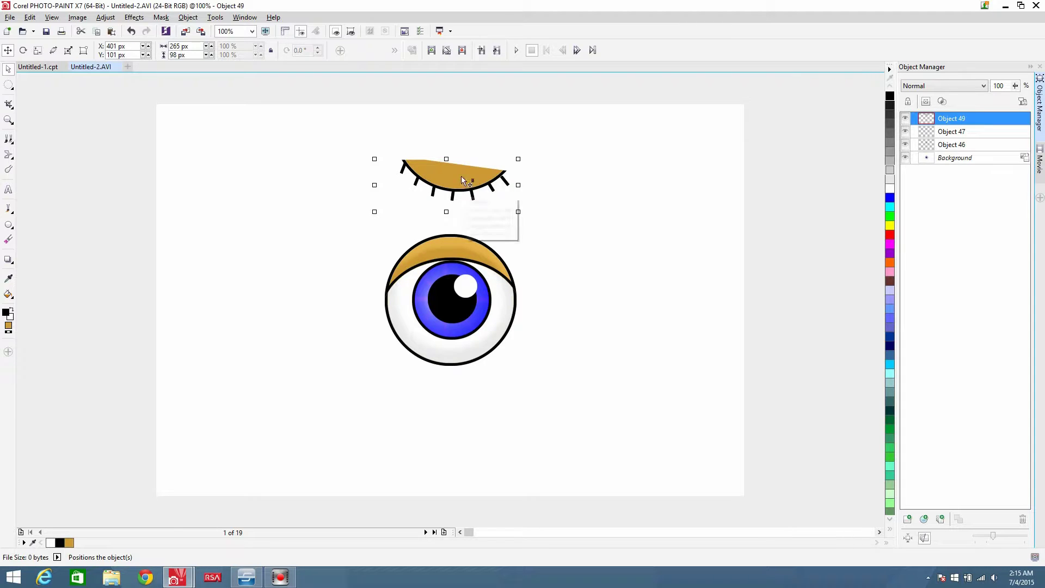
pyautogui.moveTo(462, 176); pyautogui.dragTo(458, 217)
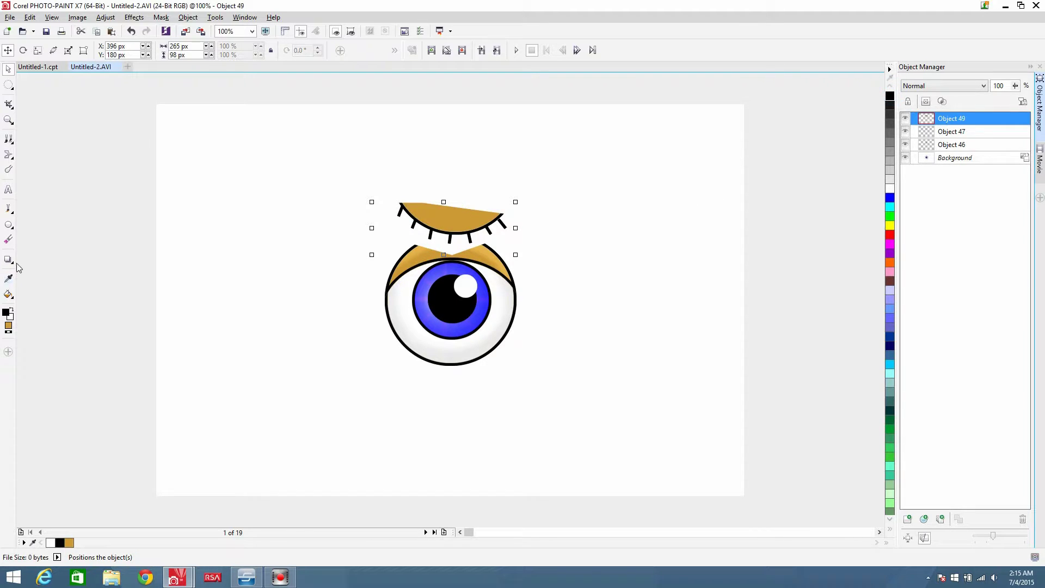
# Trace the seven lashes of the pasted piece as separate black lines with the Line tool at outline width 3
pyautogui.click(11, 218)
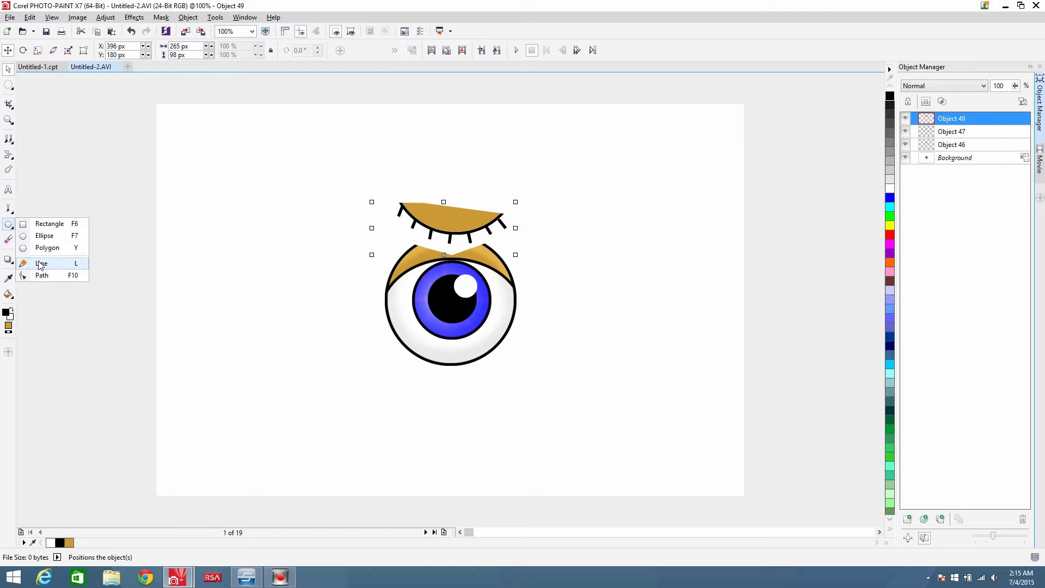
pyautogui.click(33, 262)
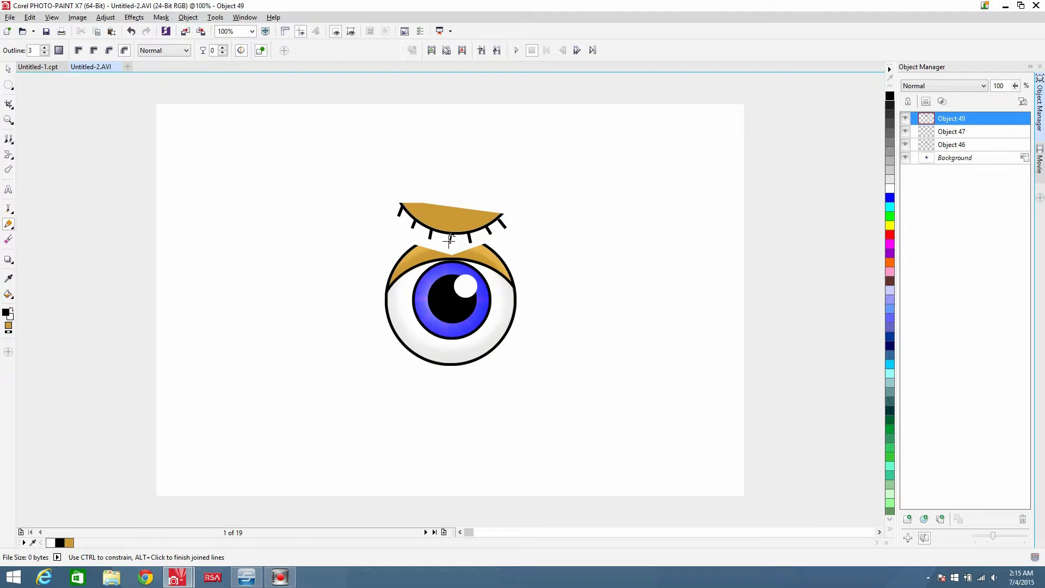
pyautogui.moveTo(450, 234)
pyautogui.mouseDown()
pyautogui.moveTo(449, 243)
pyautogui.moveTo(471, 240)
pyautogui.mouseUp()
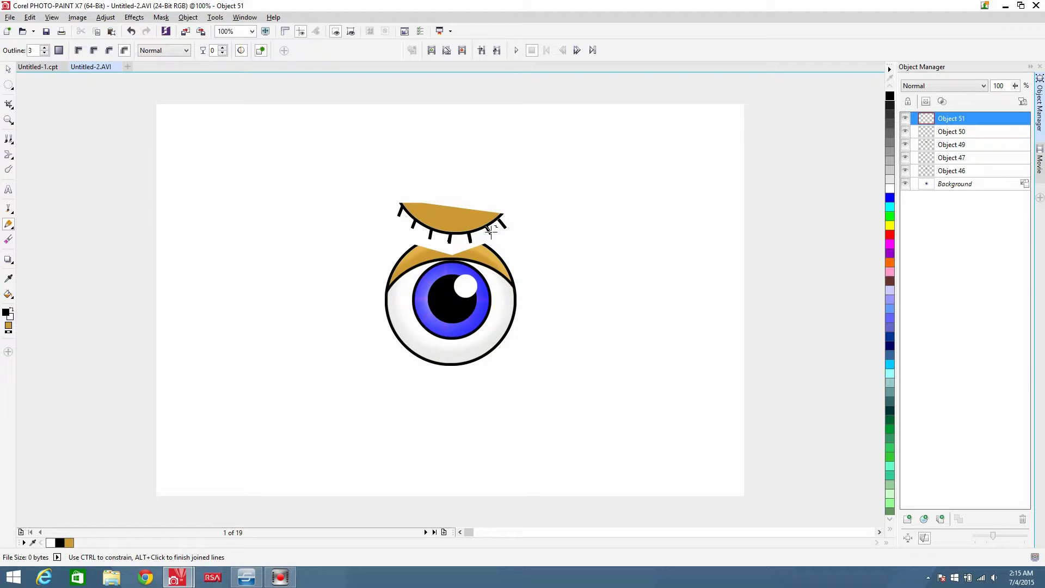
pyautogui.moveTo(491, 232); pyautogui.dragTo(491, 234)
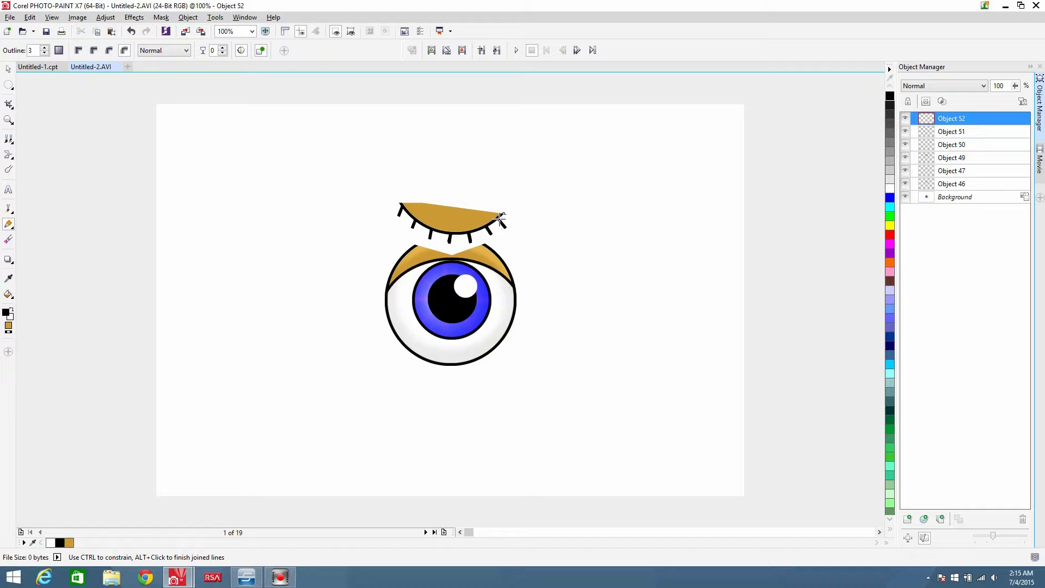
pyautogui.moveTo(505, 224); pyautogui.dragTo(504, 226)
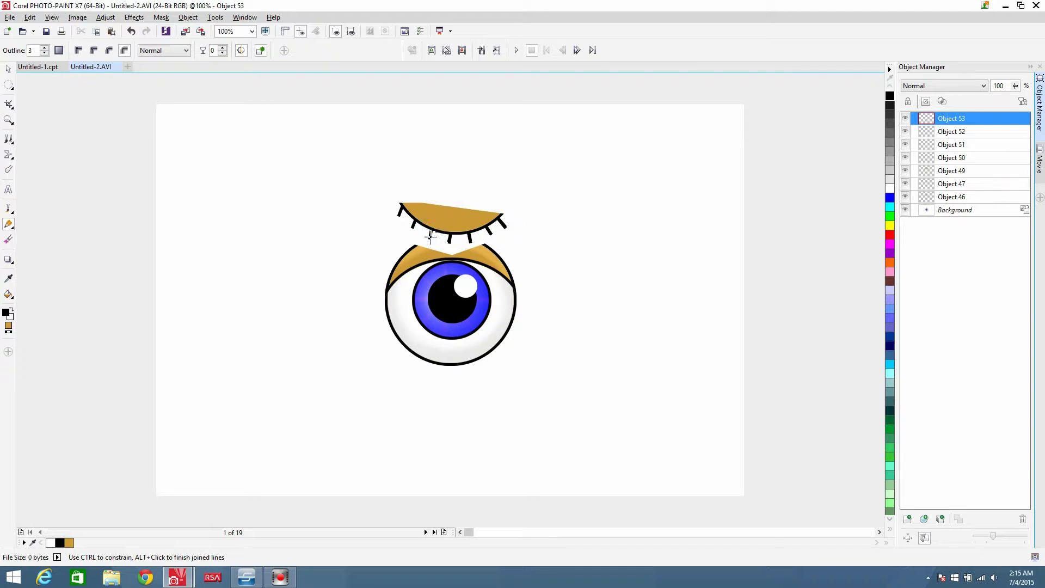
pyautogui.moveTo(430, 231); pyautogui.dragTo(412, 227)
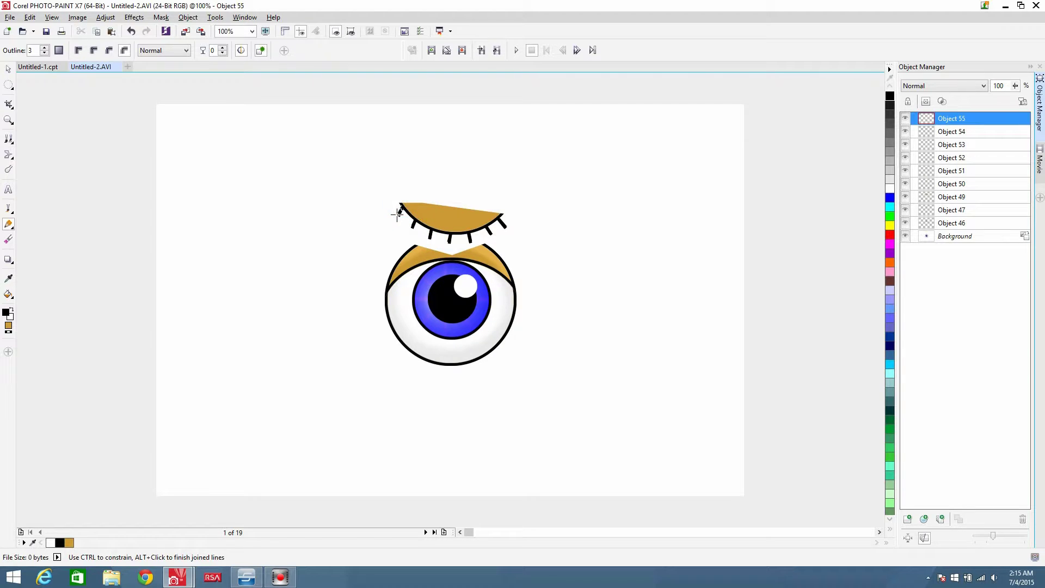
pyautogui.moveTo(398, 214); pyautogui.dragTo(402, 205)
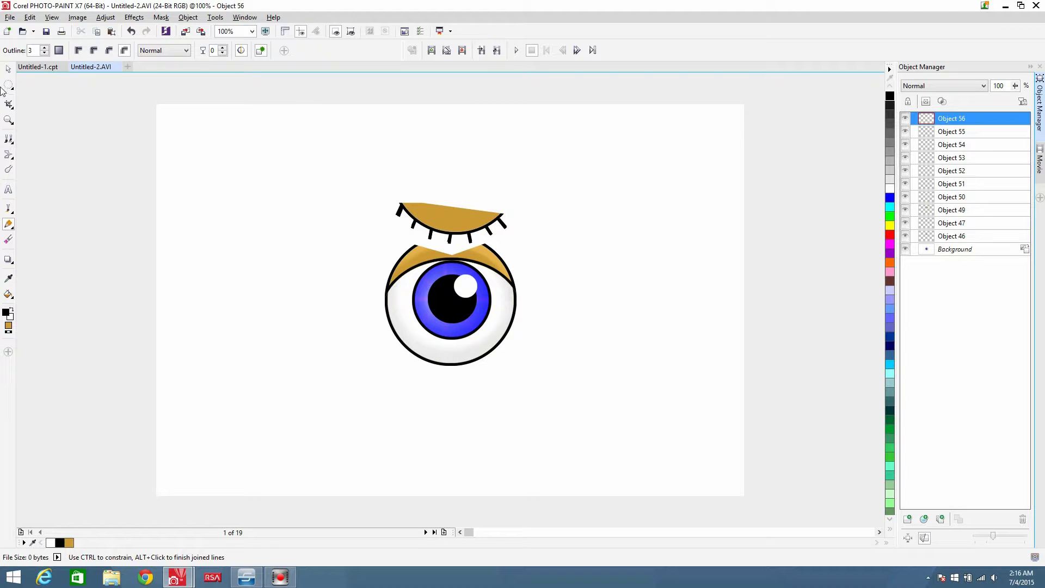
# Move the pasted lid piece up near the canvas's upper edge and shift the seven traced lashes clear above the eye
pyautogui.click(8, 71)
pyautogui.moveTo(448, 208); pyautogui.dragTo(448, 124)
pyautogui.moveTo(343, 195); pyautogui.dragTo(568, 248)
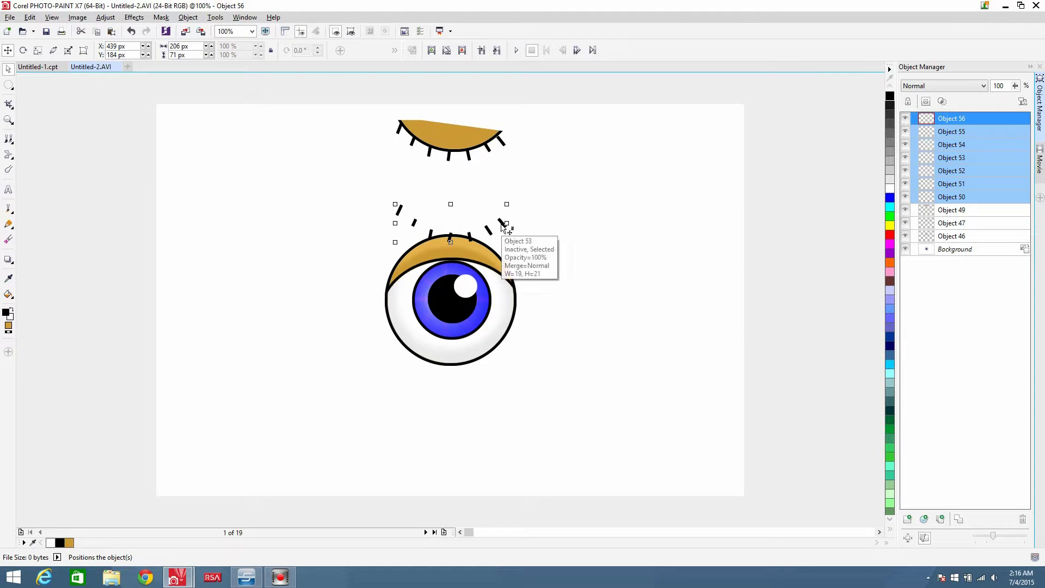
pyautogui.moveTo(504, 227); pyautogui.dragTo(489, 200)
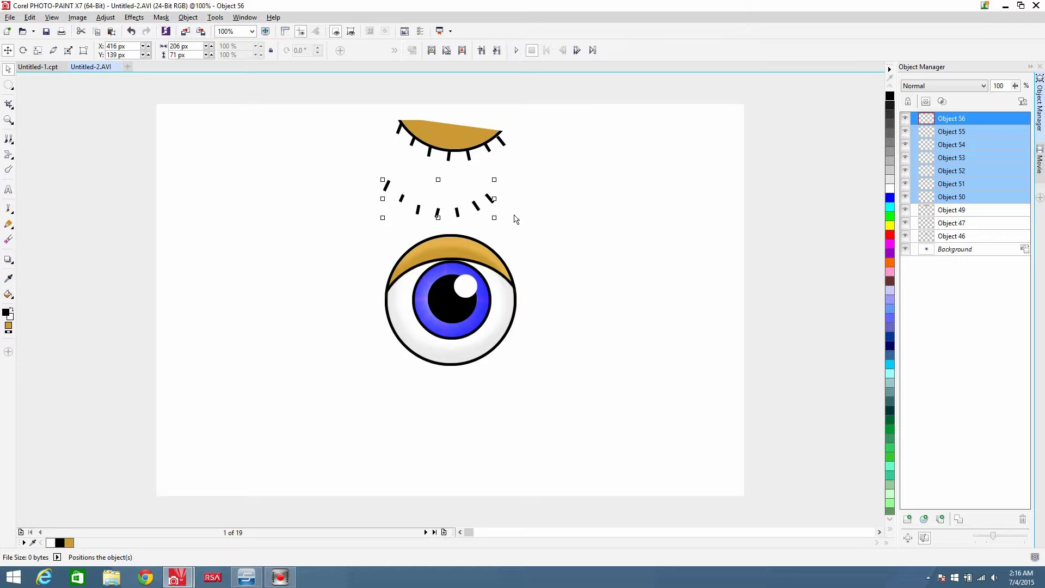
# Place the two rightmost traced lashes on the right end of the upper eyelid's lower edge
pyautogui.click(494, 204)
pyautogui.click(517, 296)
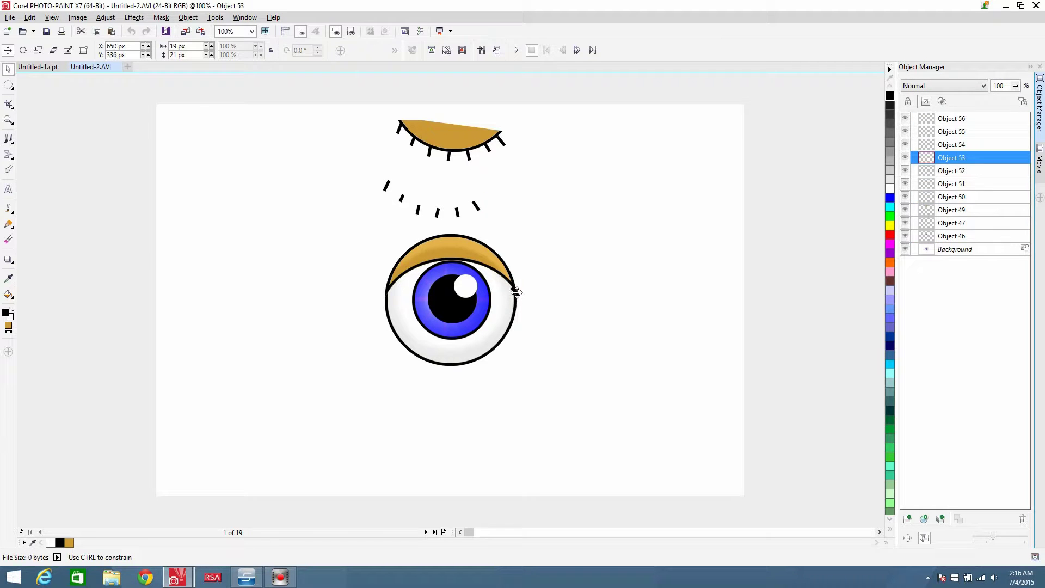
pyautogui.moveTo(516, 289); pyautogui.dragTo(517, 289)
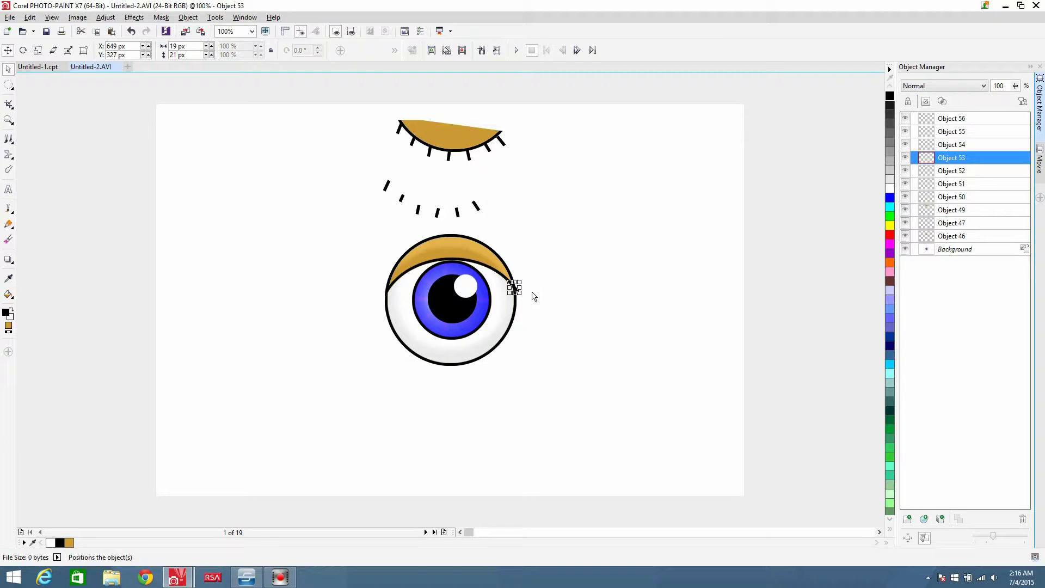
pyautogui.moveTo(478, 210); pyautogui.dragTo(498, 278)
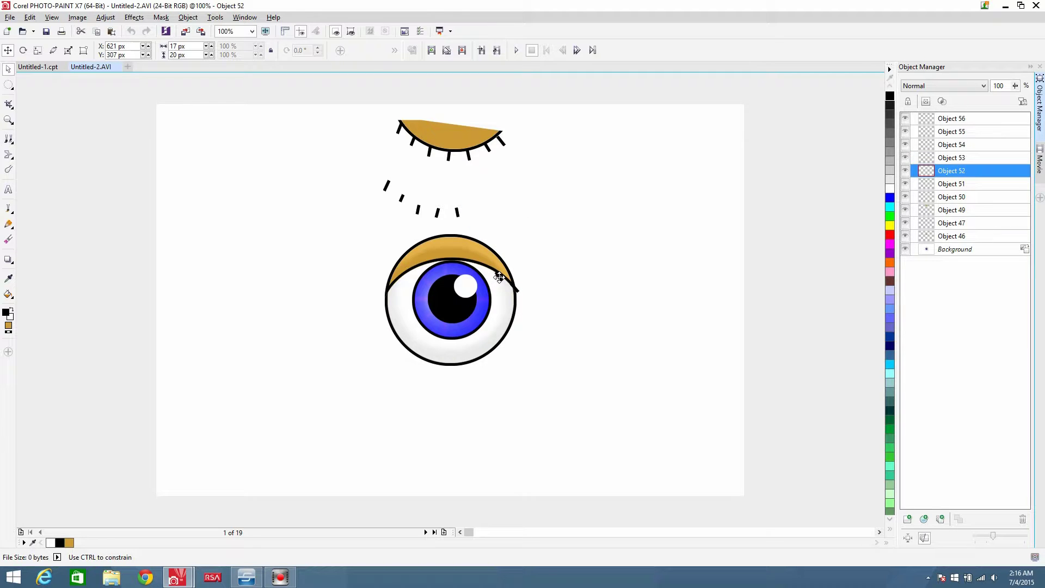
pyautogui.moveTo(499, 277); pyautogui.dragTo(499, 278)
pyautogui.click(556, 312)
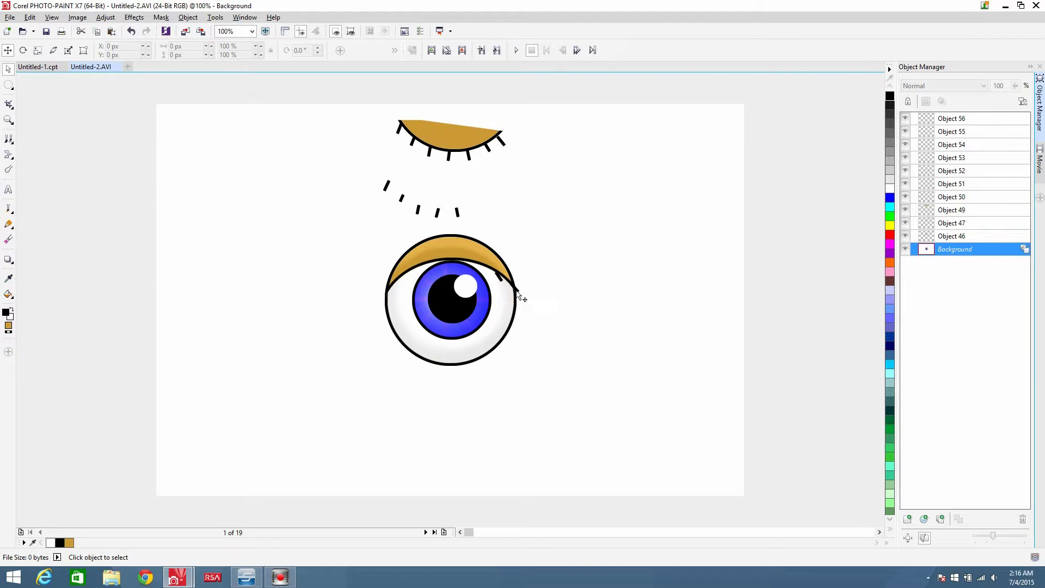
# Place the remaining five traced lashes one by one along the upper eyelid's lower edge
pyautogui.moveTo(456, 214); pyautogui.dragTo(483, 274)
pyautogui.moveTo(440, 218); pyautogui.dragTo(453, 263)
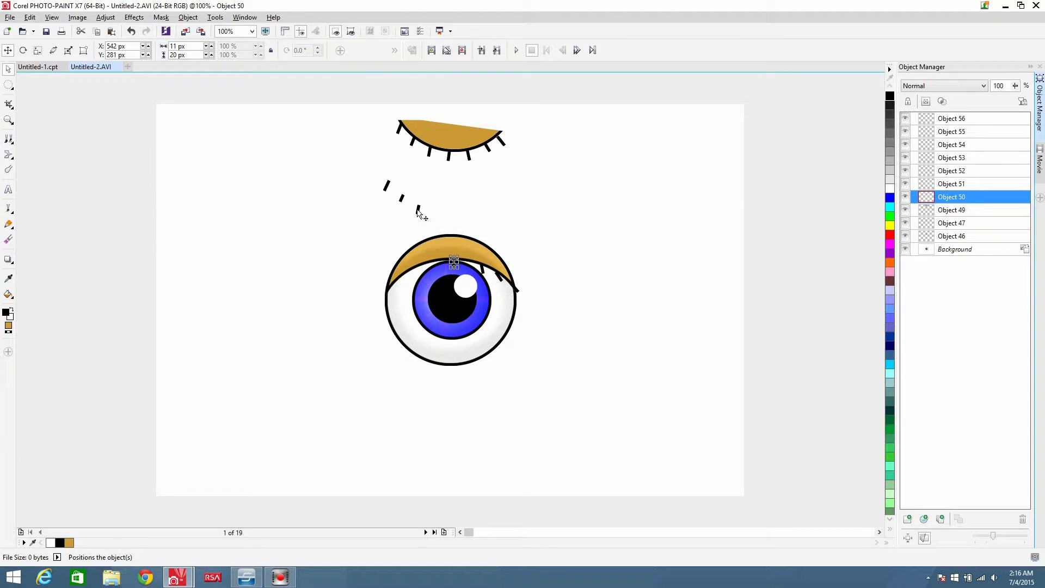
pyautogui.moveTo(418, 212); pyautogui.dragTo(427, 267)
pyautogui.moveTo(401, 202); pyautogui.dragTo(412, 273)
pyautogui.moveTo(389, 194); pyautogui.dragTo(398, 282)
pyautogui.click(373, 369)
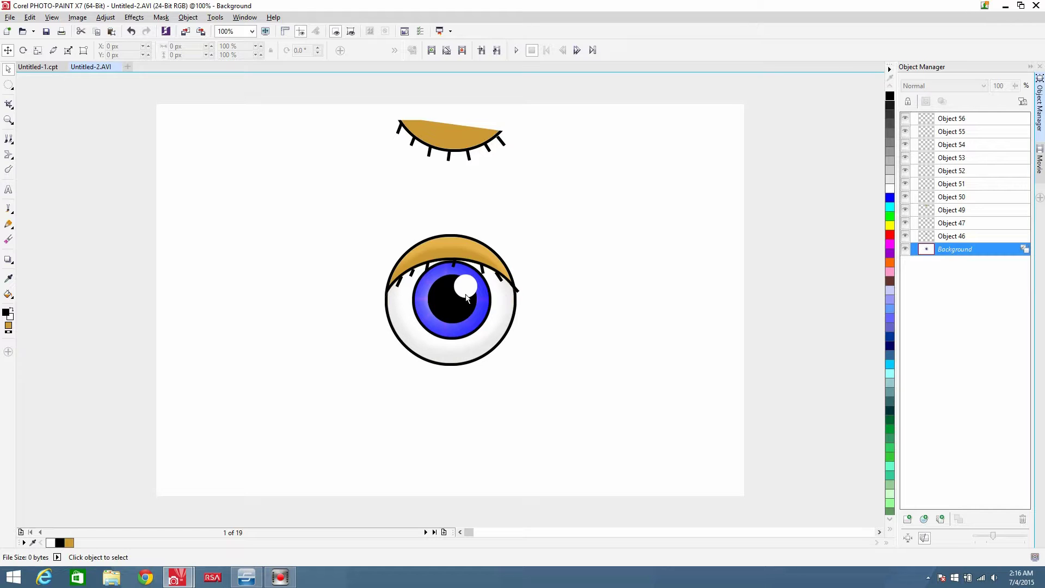
# Move the rightmost lash off the eye to its right, and delete the third lash from the right
pyautogui.click(514, 287)
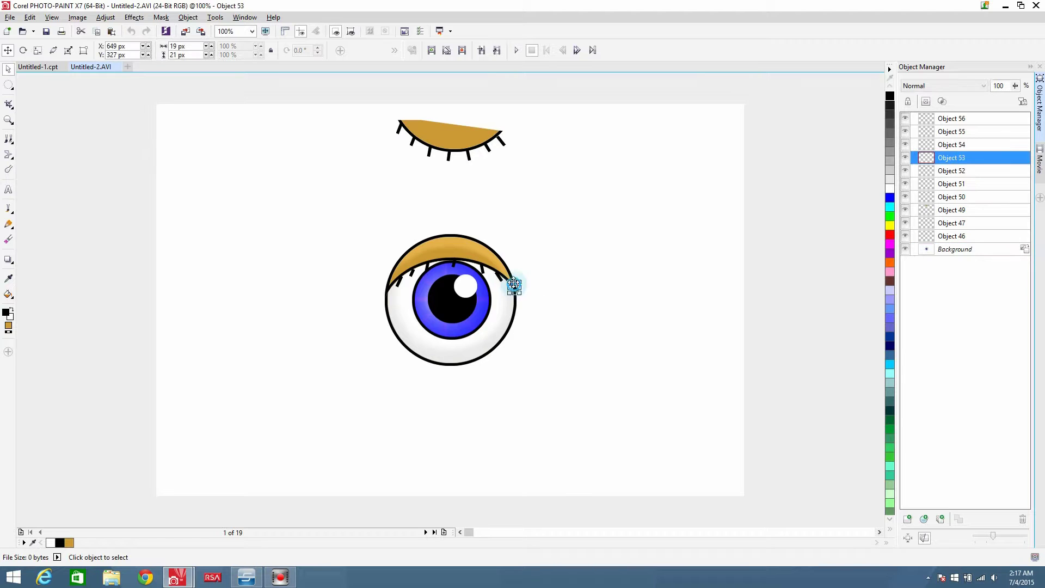
pyautogui.click(479, 257)
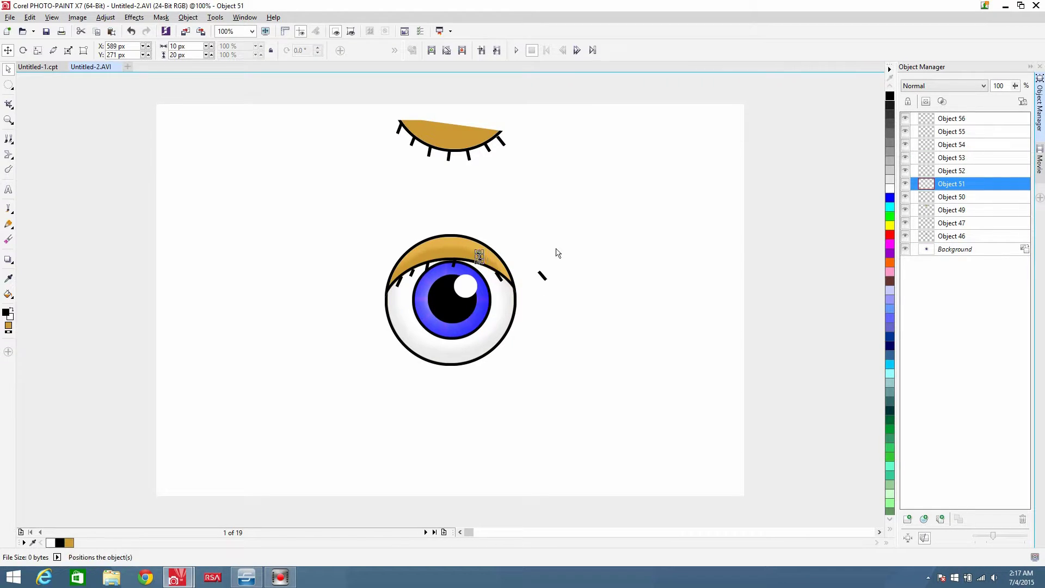
pyautogui.click(556, 229)
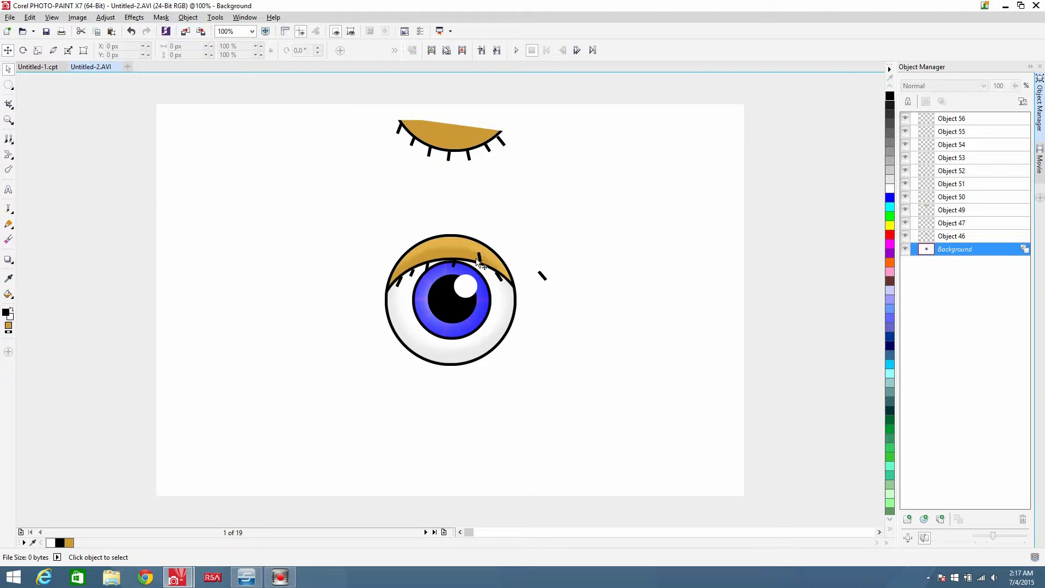
pyautogui.moveTo(478, 260); pyautogui.dragTo(535, 272)
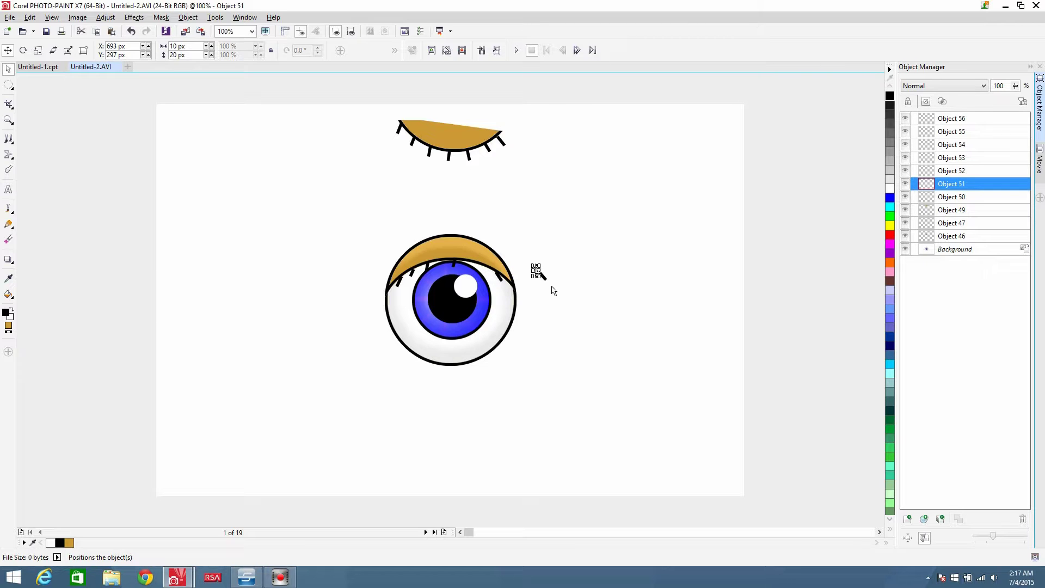
pyautogui.hotkey('ctrl', 'Down')
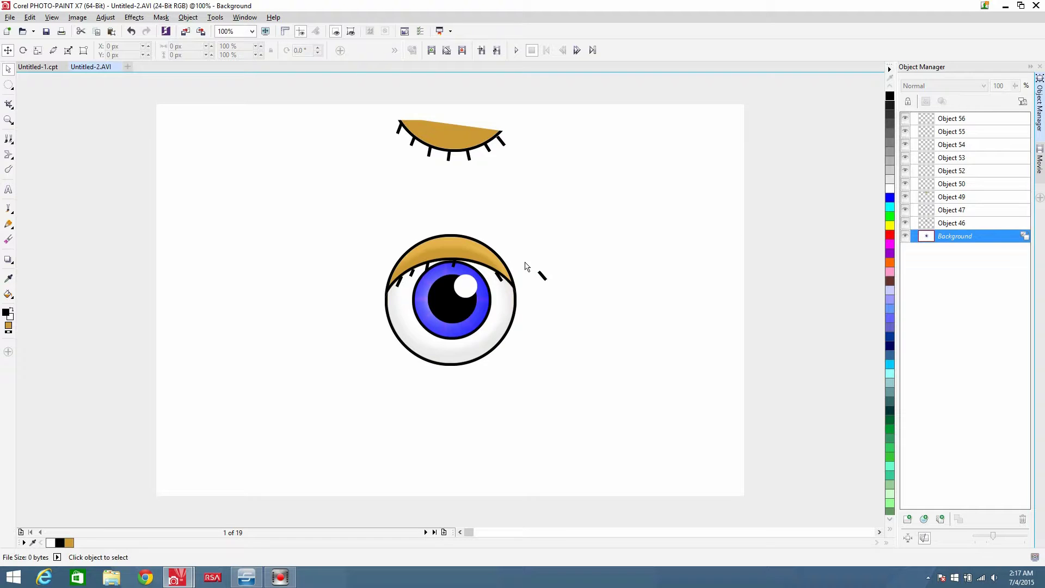
# Undo the accidental background deletion and delete the stray lash lying to the right of the eye
pyautogui.press('Delete')
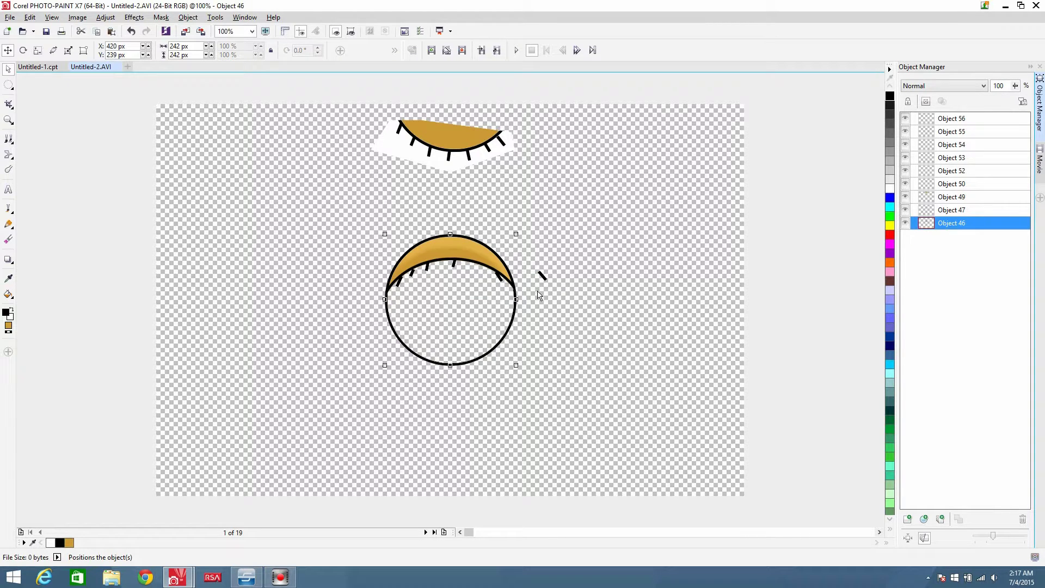
pyautogui.hotkey('ctrl', 'z')
pyautogui.click(541, 275)
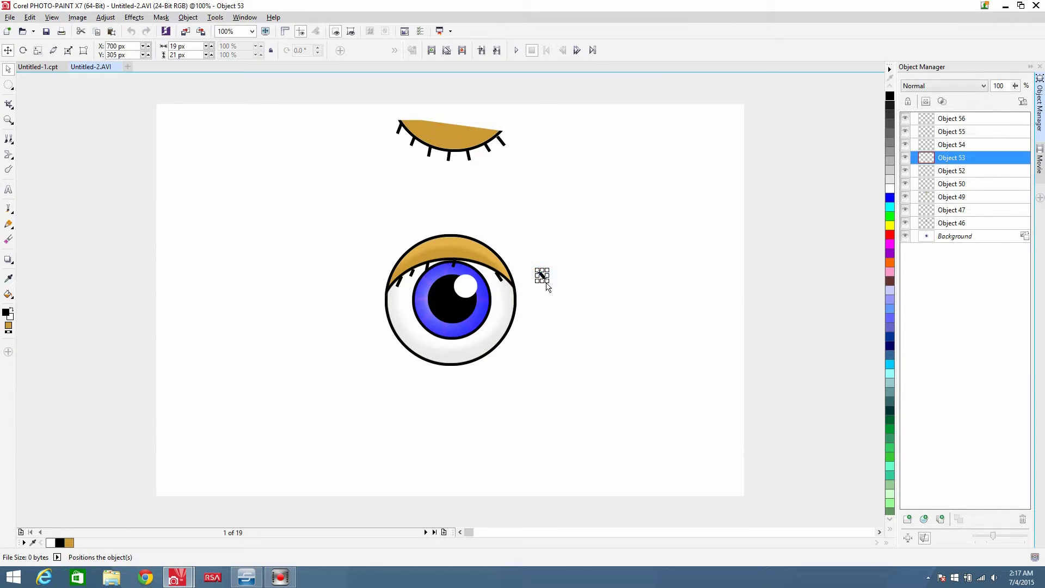
pyautogui.hotkey('ctrl', 'Down')
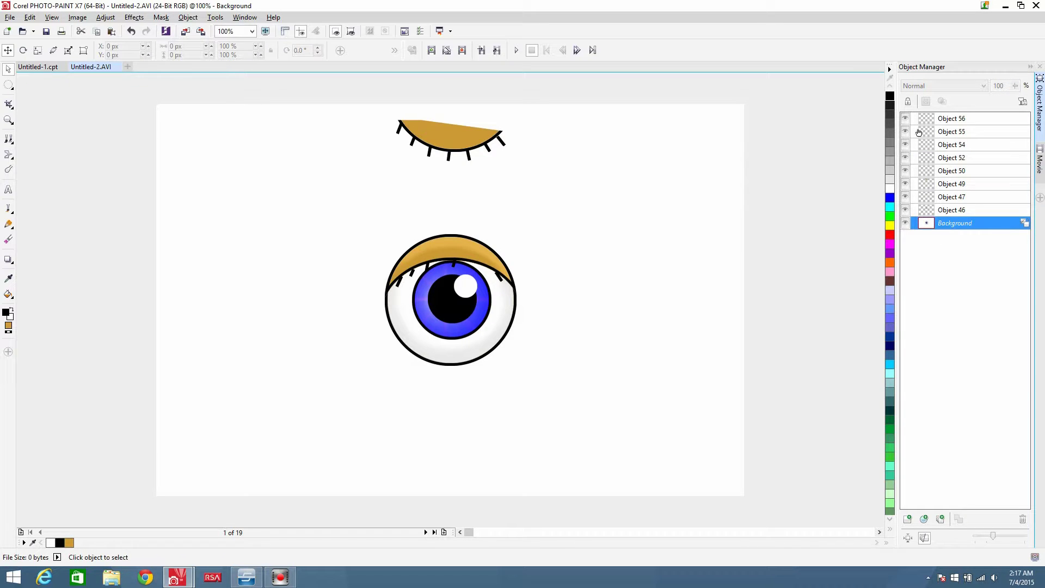
# Delete the five traced lashes still on the eyelid, leaving only the eye and the closed lid piece
pyautogui.click(956, 120)
pyautogui.hotkey('ctrl', 'Down')
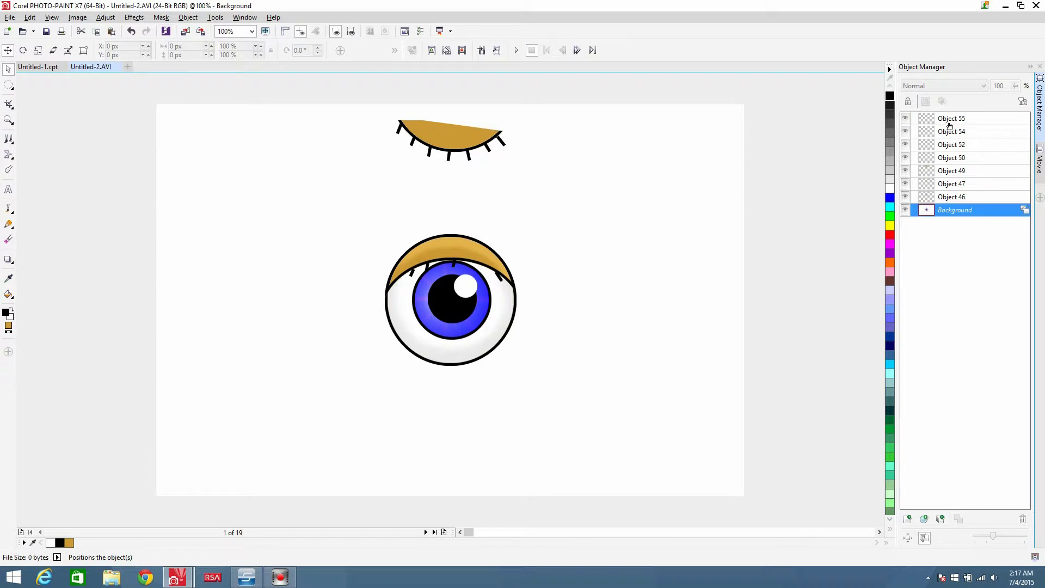
pyautogui.click(952, 120)
pyautogui.hotkey('ctrl', 'Down')
pyautogui.click(954, 123)
pyautogui.hotkey('ctrl', 'Down')
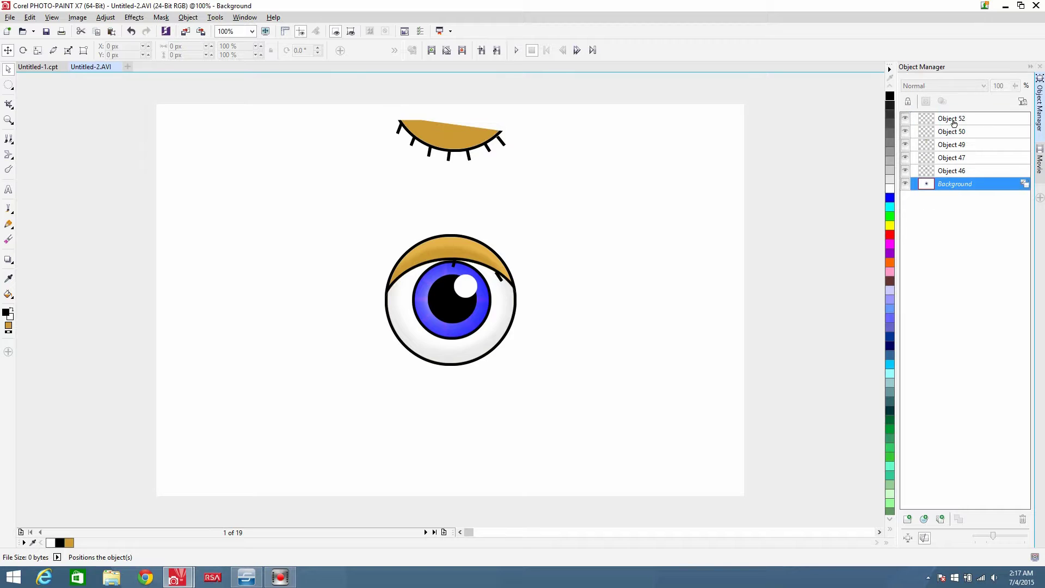
pyautogui.click(954, 123)
pyautogui.hotkey('ctrl', 'Down')
pyautogui.click(954, 123)
pyautogui.hotkey('ctrl', 'Down')
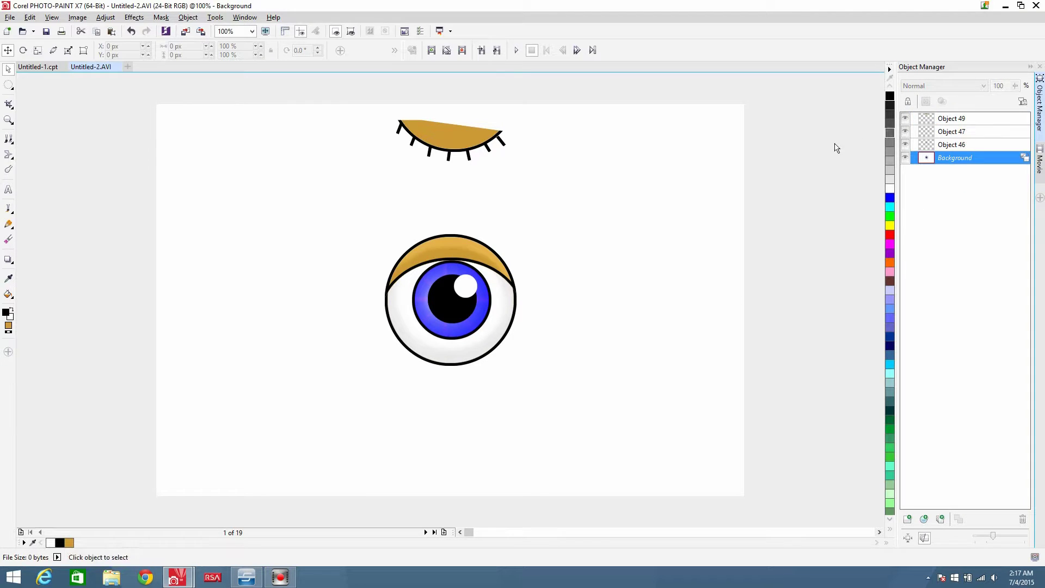
# Move the closed lid piece up-left of the eye and draw ten short lashes along the upper eyelid's lower edge with the Line tool
pyautogui.moveTo(439, 154); pyautogui.dragTo(283, 167)
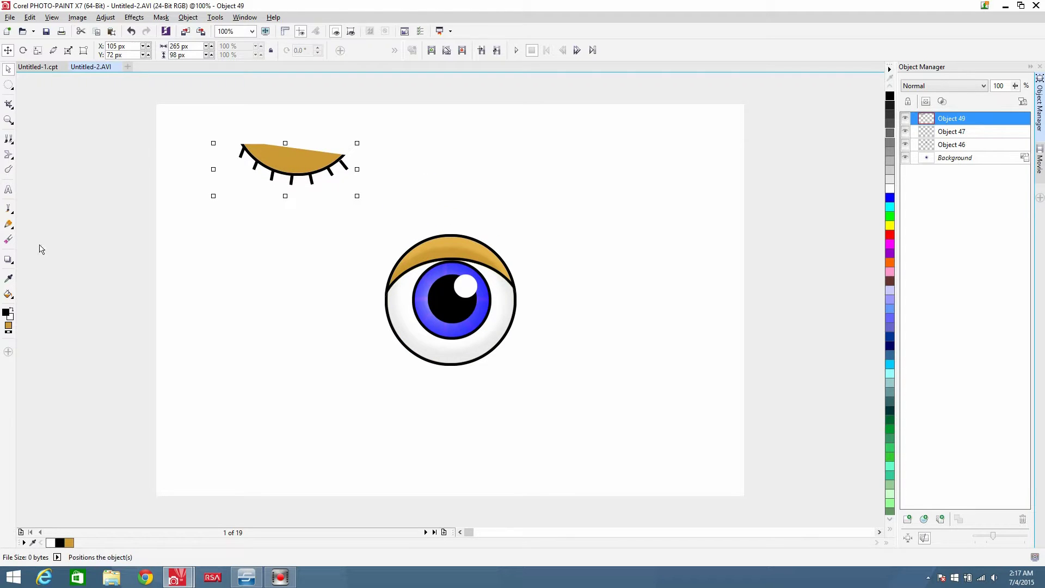
pyautogui.click(8, 223)
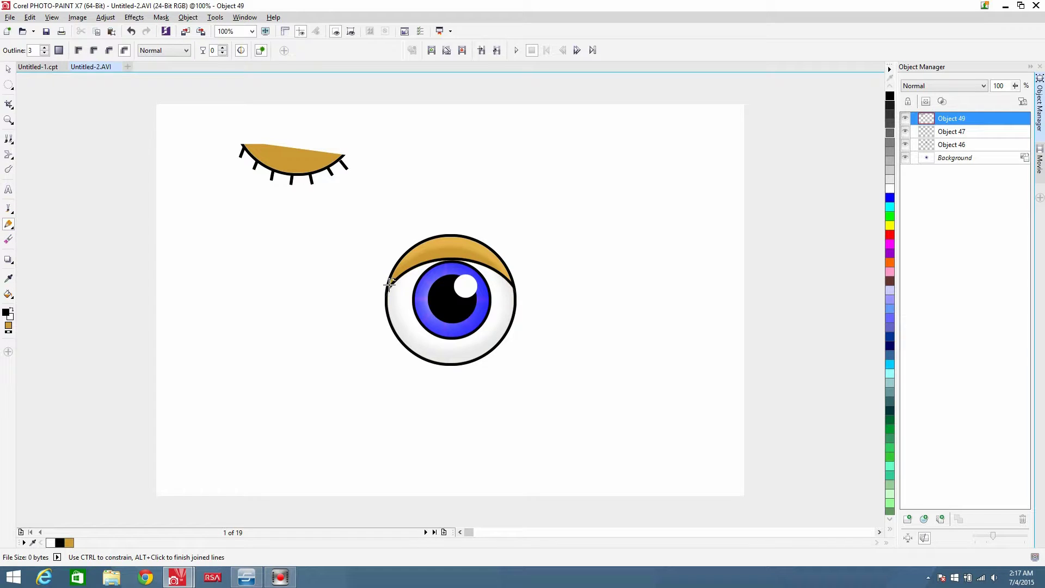
pyautogui.moveTo(389, 284)
pyautogui.mouseDown()
pyautogui.moveTo(381, 278)
pyautogui.moveTo(436, 251)
pyautogui.moveTo(513, 268)
pyautogui.mouseUp()
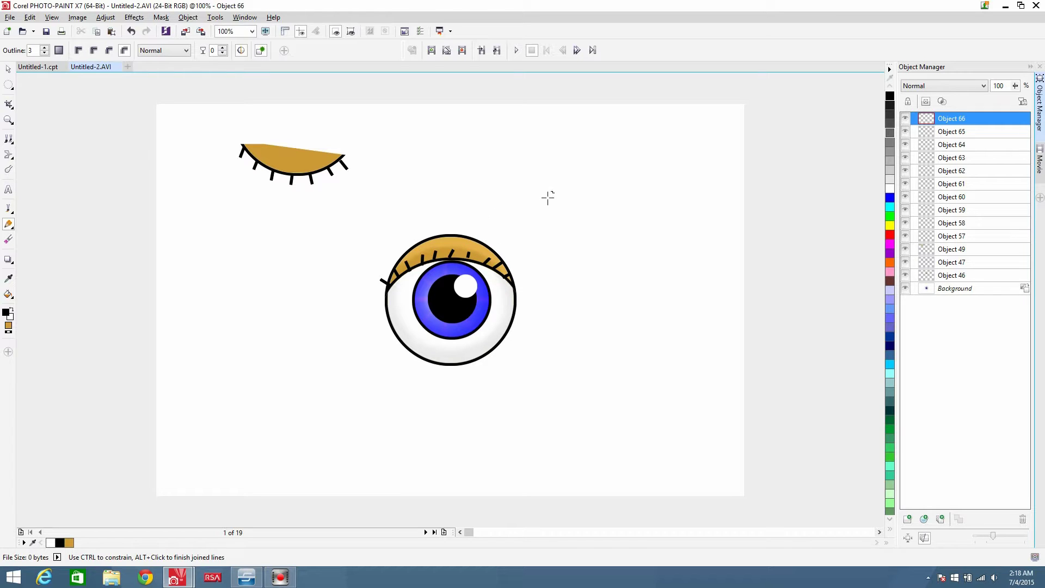
# Delete the short lash just right of the lid's centre and shift the centre lash right into its place
pyautogui.click(8, 68)
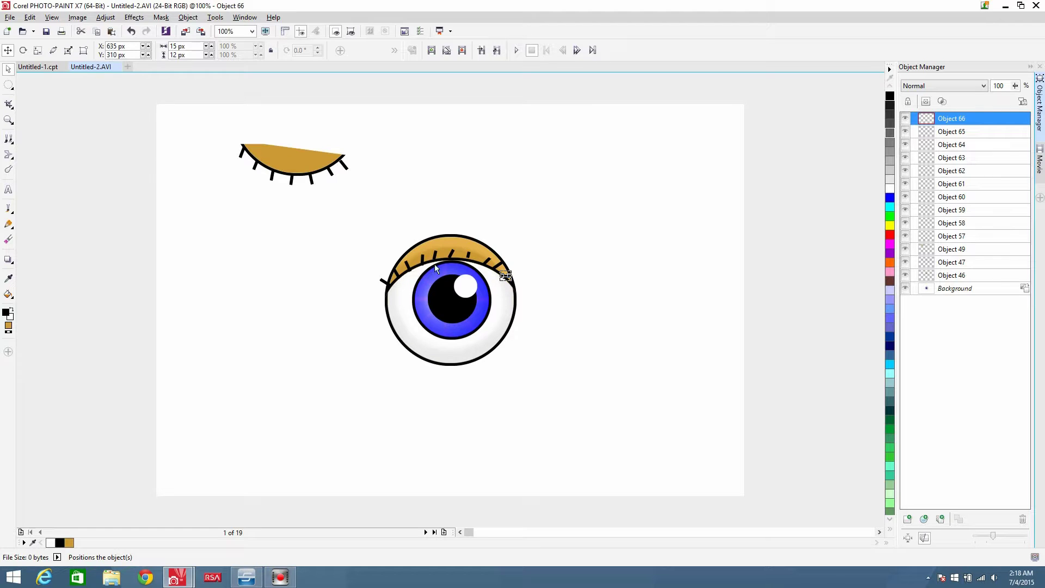
pyautogui.click(471, 259)
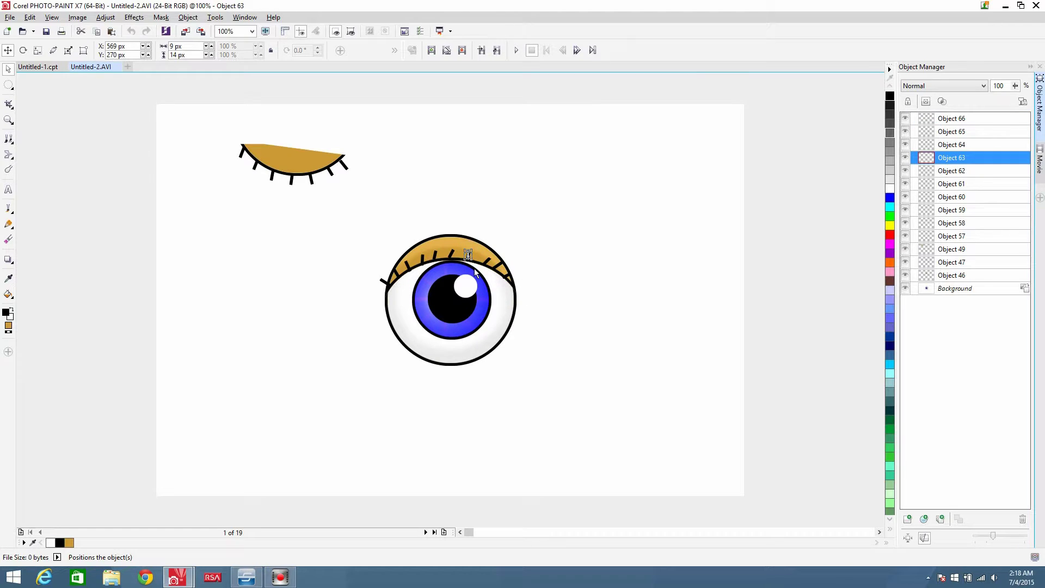
pyautogui.press('Delete')
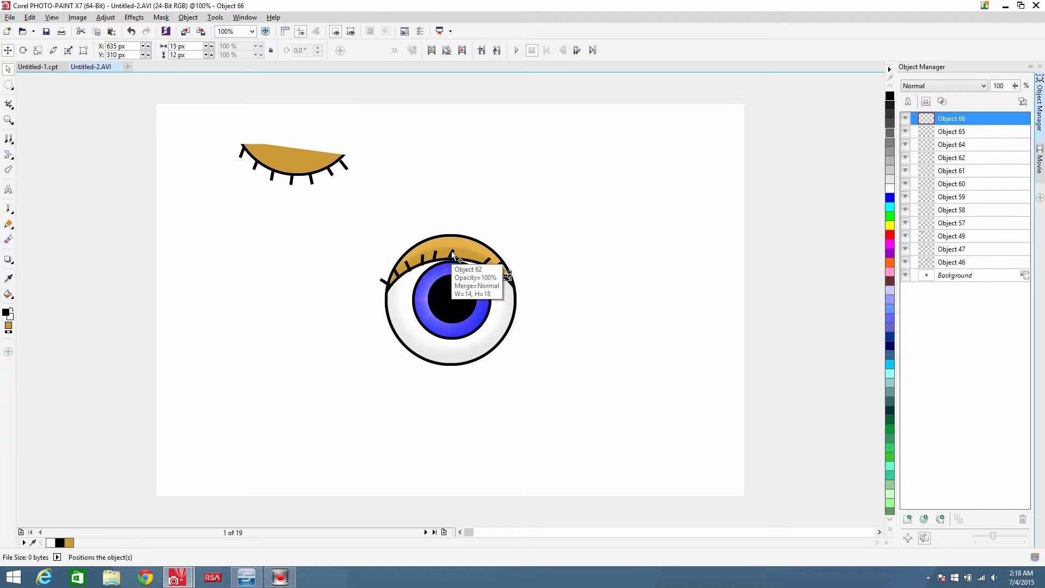
pyautogui.click(466, 250)
pyautogui.moveTo(466, 250); pyautogui.dragTo(466, 251)
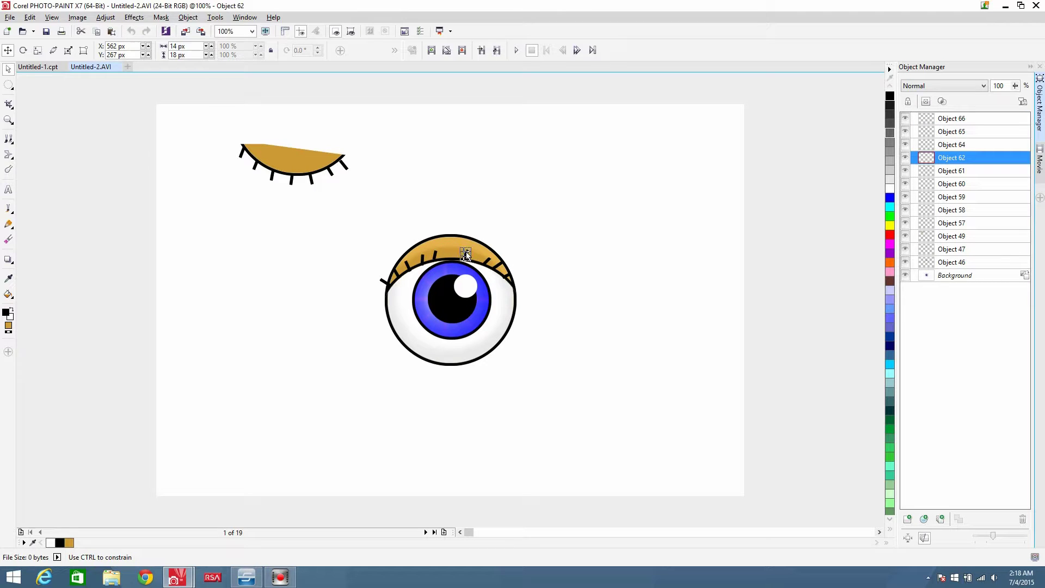
# Delete the fourth lash from the left and move its right-hand neighbour closer to the lid's centre
pyautogui.click(421, 263)
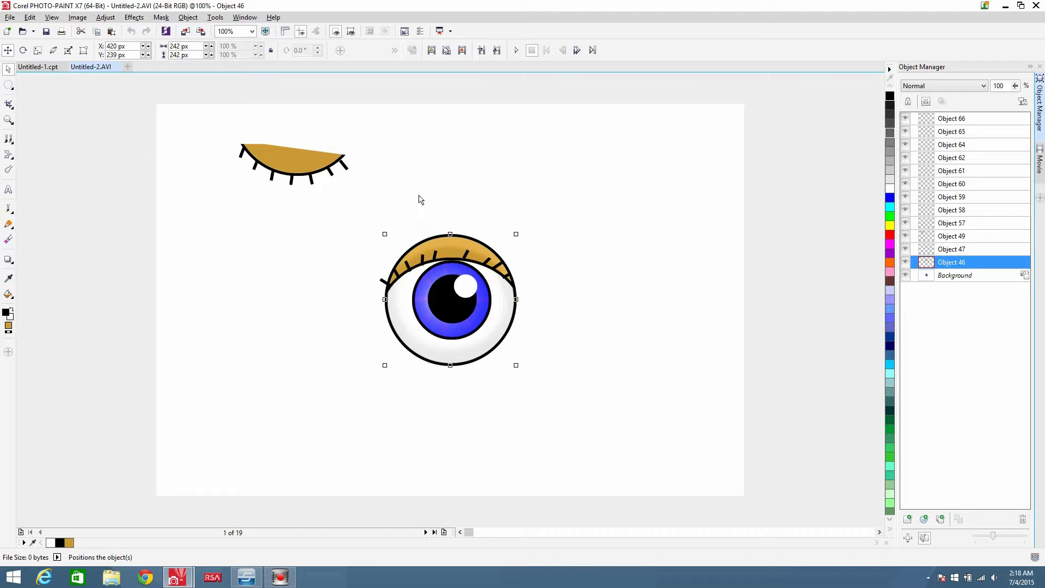
pyautogui.click(424, 263)
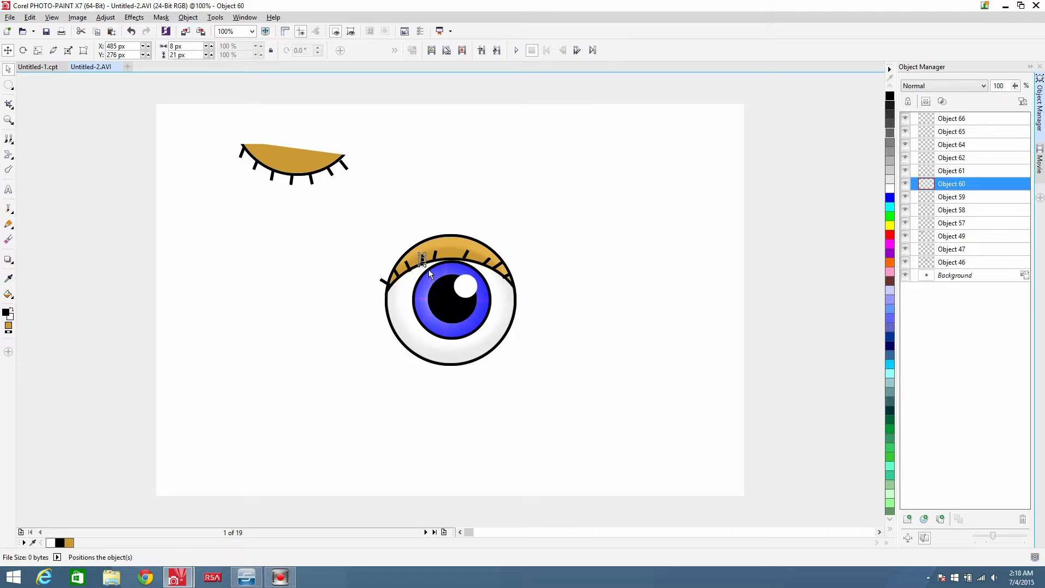
pyautogui.press('Delete')
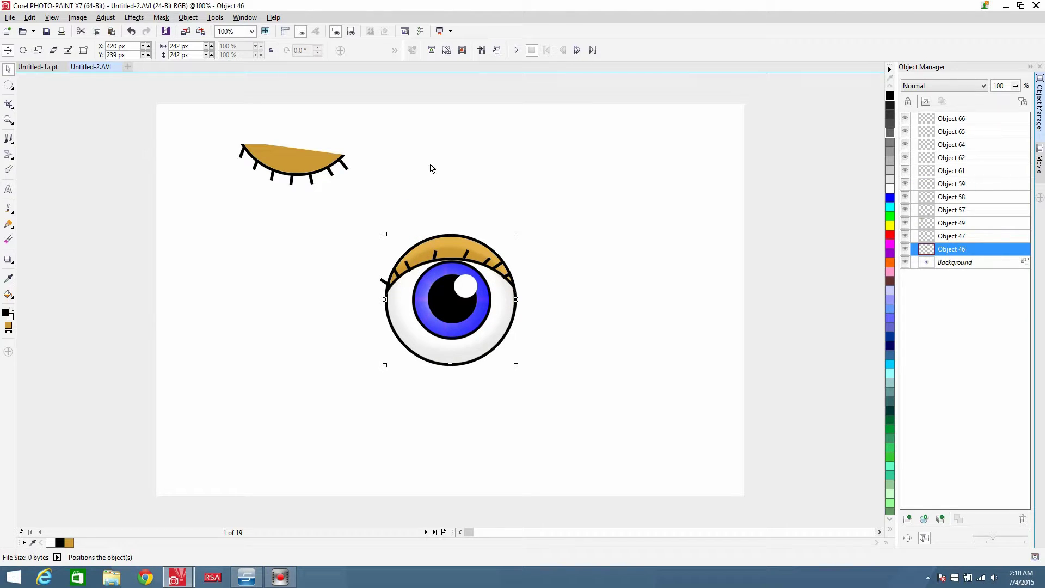
pyautogui.click(482, 222)
pyautogui.click(434, 255)
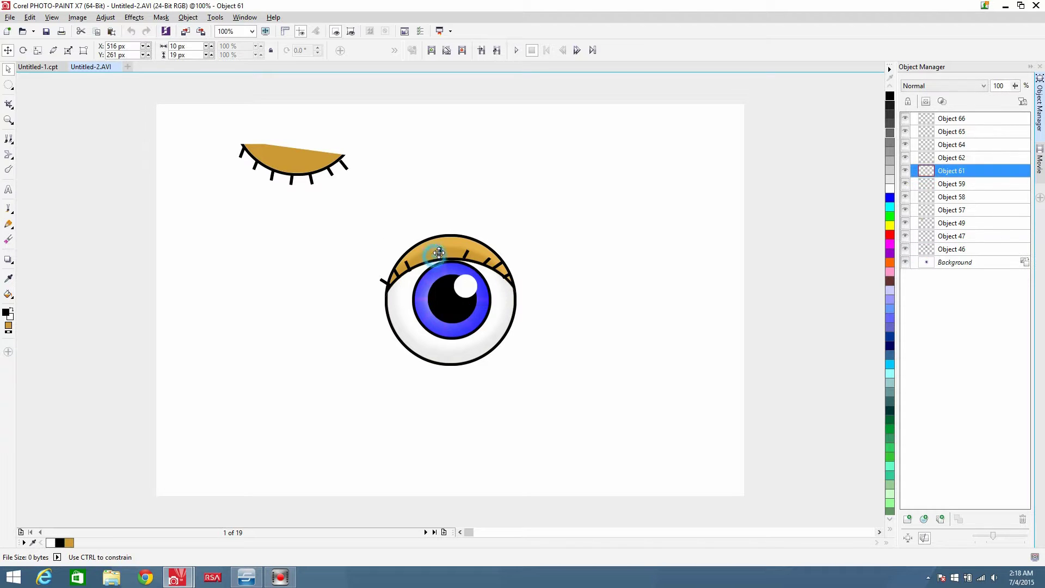
# Delete the third lash from the right and move the second lash from the right leftward into the gap
pyautogui.click(487, 262)
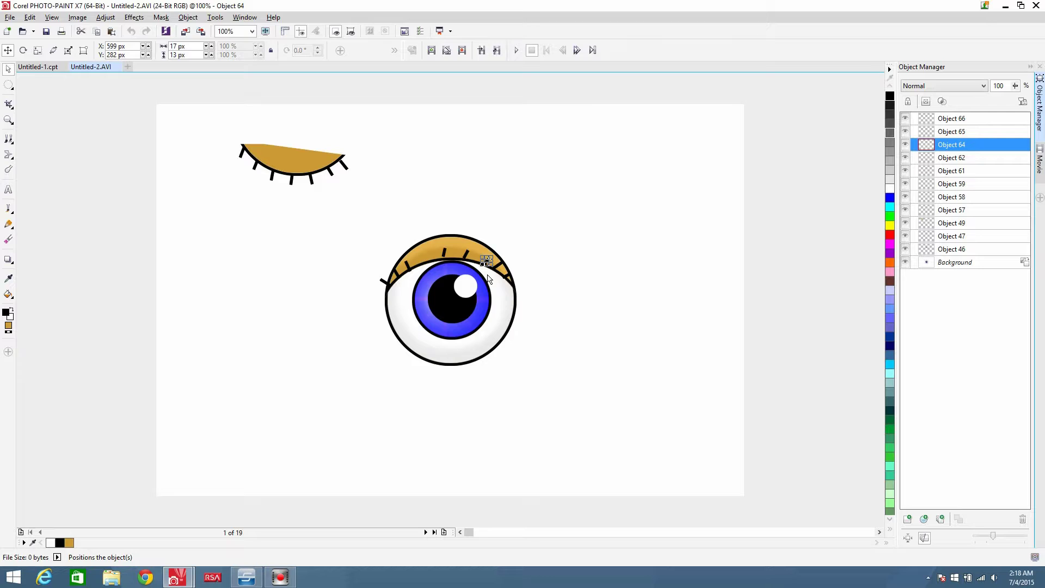
pyautogui.press('Delete')
pyautogui.click(492, 263)
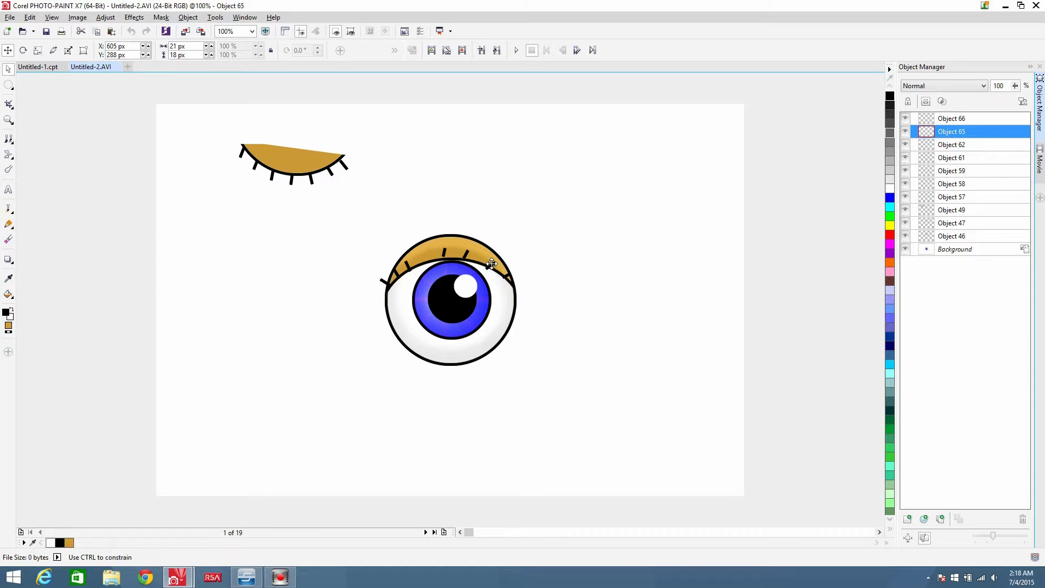
pyautogui.moveTo(492, 264); pyautogui.dragTo(490, 259)
# Reposition the three leftmost lashes farther right along the lid edge, bringing the outermost one onto the eyelid's left corner
pyautogui.click(415, 271)
pyautogui.click(412, 268)
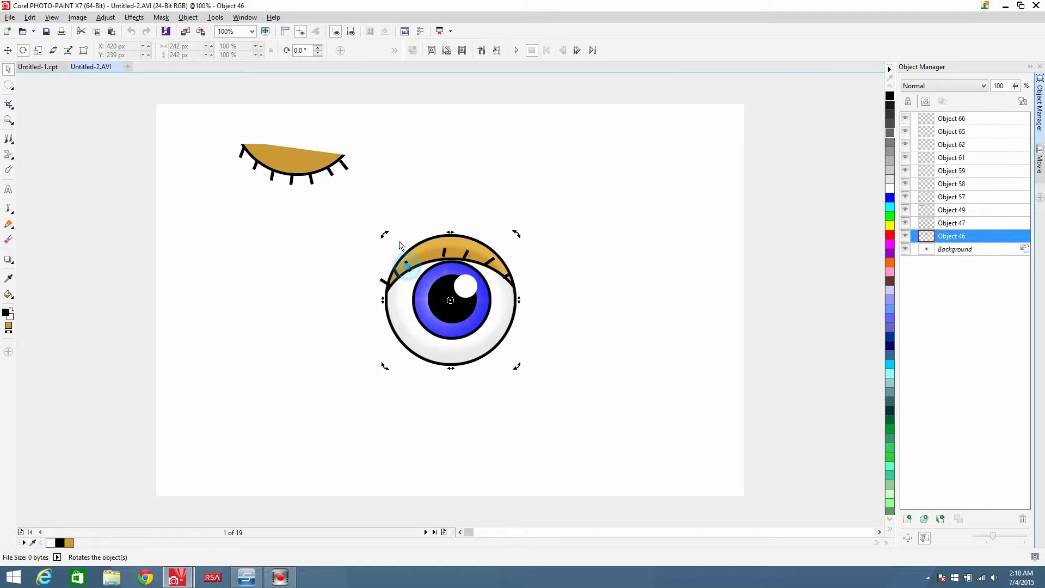
pyautogui.click(358, 220)
pyautogui.moveTo(397, 216)
pyautogui.mouseDown()
pyautogui.moveTo(419, 276)
pyautogui.moveTo(418, 259)
pyautogui.mouseUp()
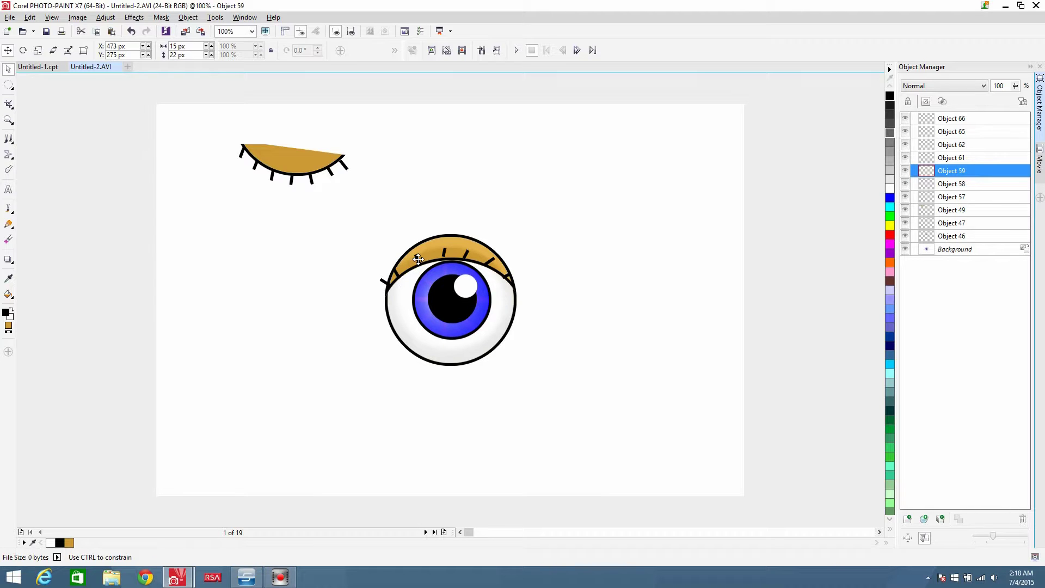
pyautogui.click(405, 267)
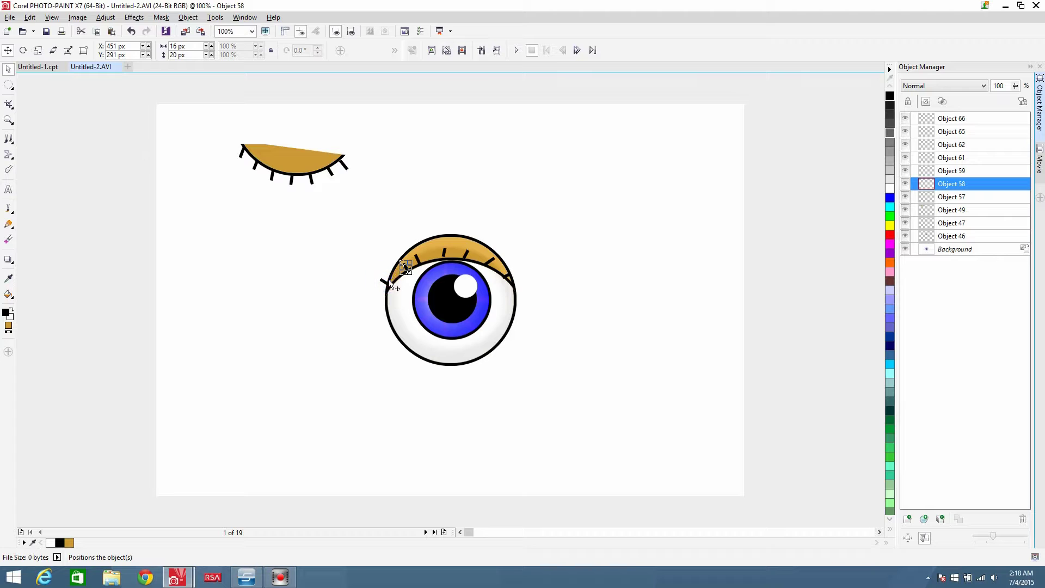
pyautogui.moveTo(387, 285); pyautogui.dragTo(395, 274)
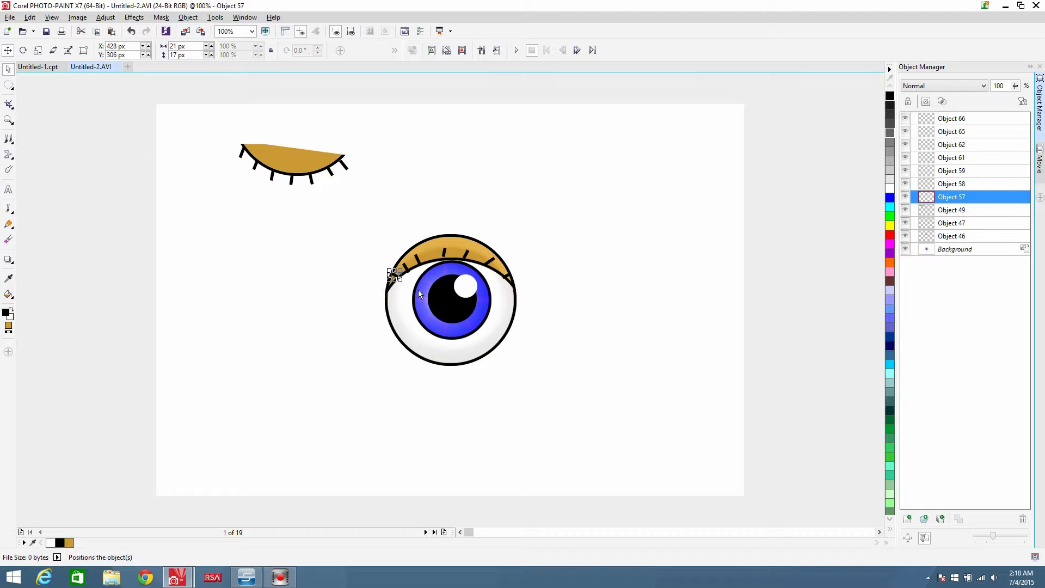
# Nudge the fourth lash from the left down to Y 265 px and the third lash right to X 486 px, Y 272 px
pyautogui.click(443, 251)
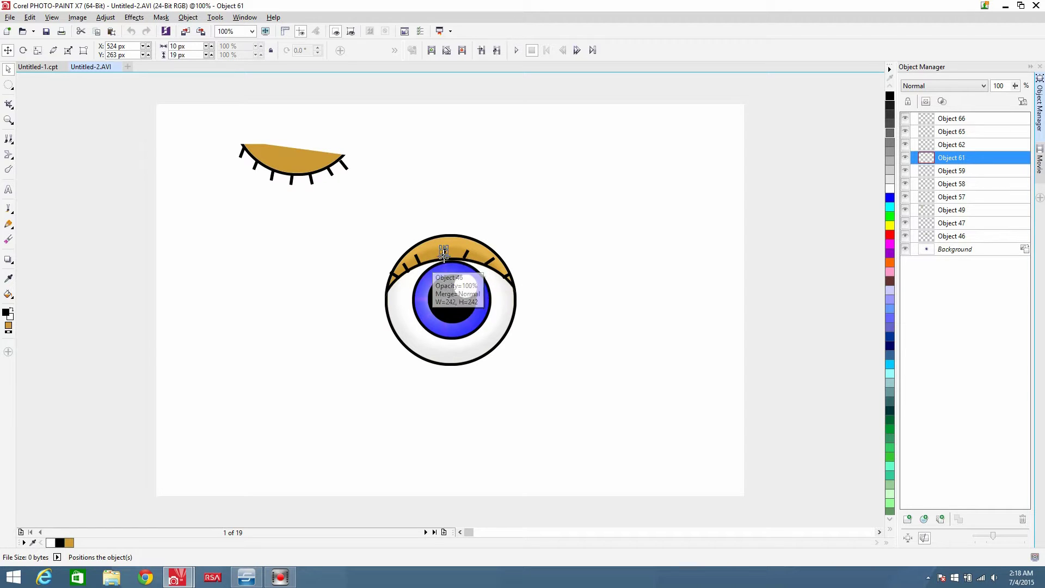
pyautogui.click(628, 245)
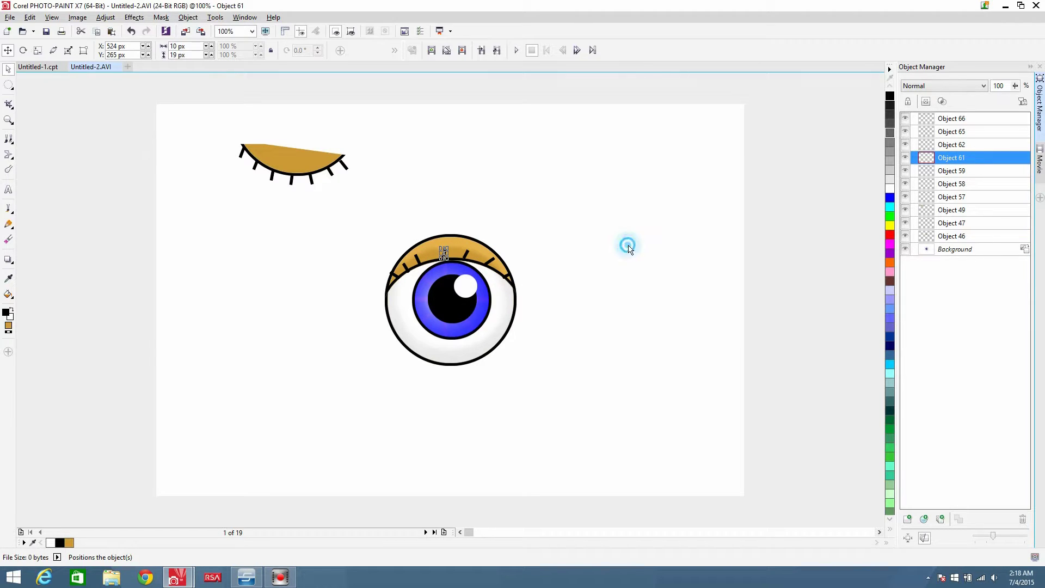
pyautogui.click(421, 263)
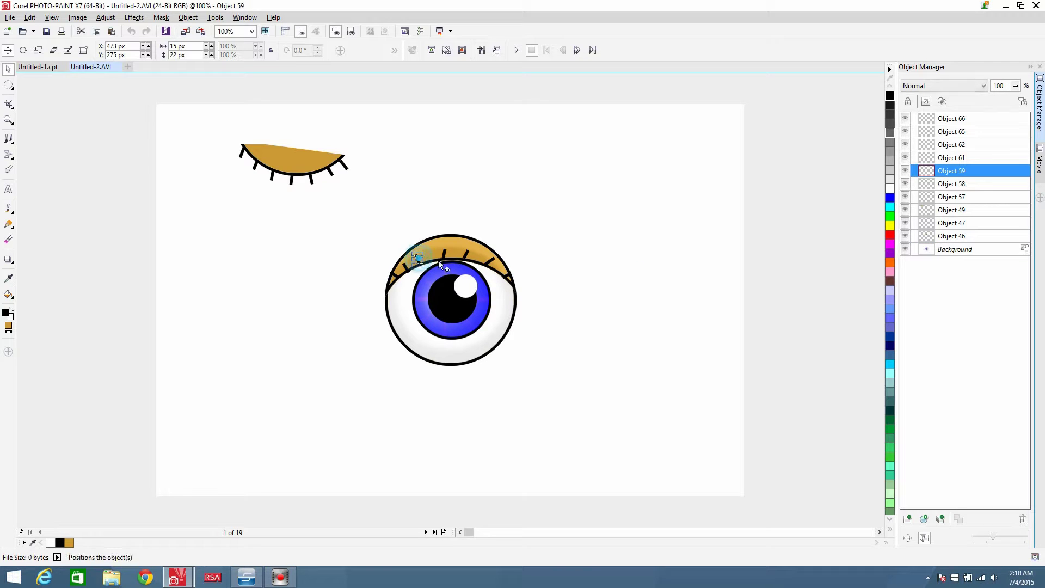
pyautogui.press('Right')
pyautogui.press('Right')
pyautogui.press('Right')
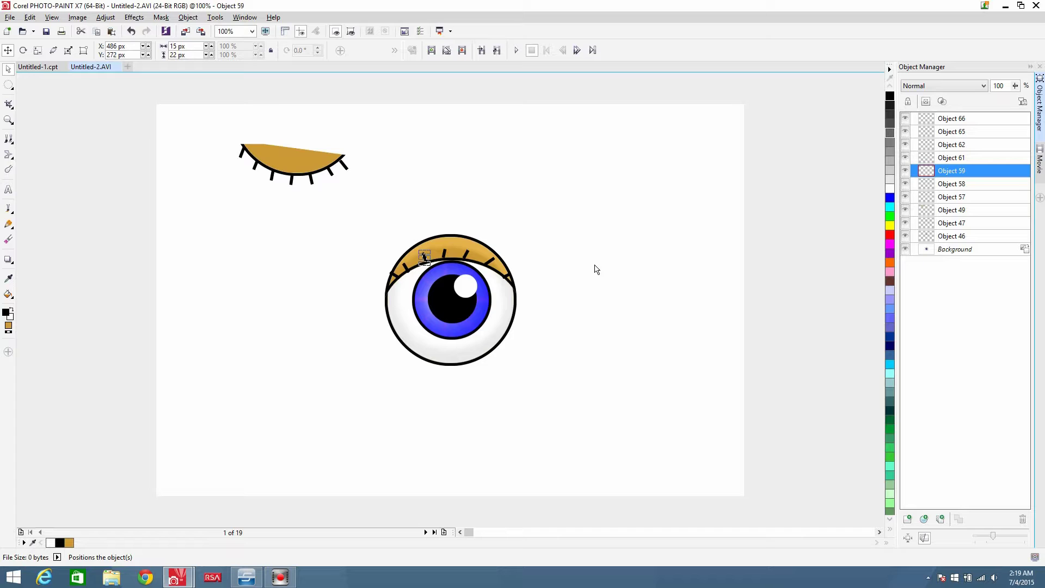
pyautogui.click(598, 286)
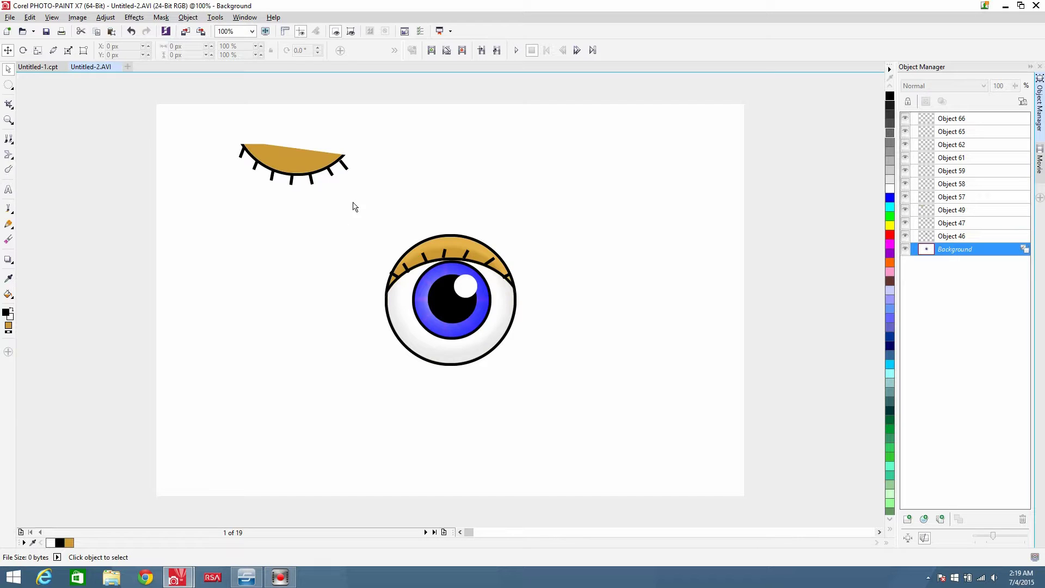
# Delete the closed lid reference piece above and to the left of the eye
pyautogui.moveTo(351, 195); pyautogui.dragTo(602, 377)
pyautogui.click(618, 382)
pyautogui.click(284, 154)
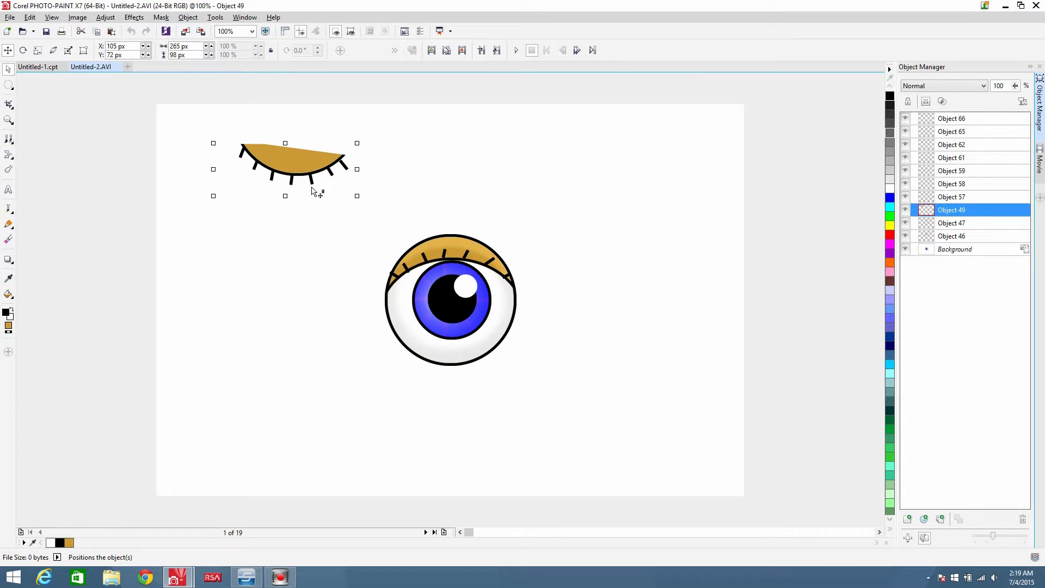
pyautogui.press('Delete')
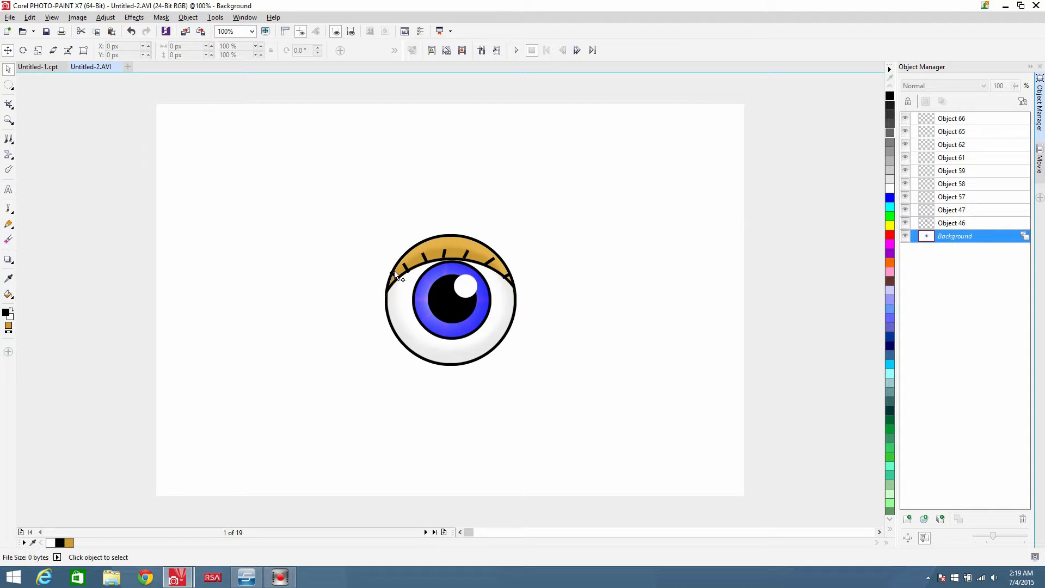
# Cut the seven eyelash objects together and paste them back in place on the eyelid
pyautogui.click(957, 122)
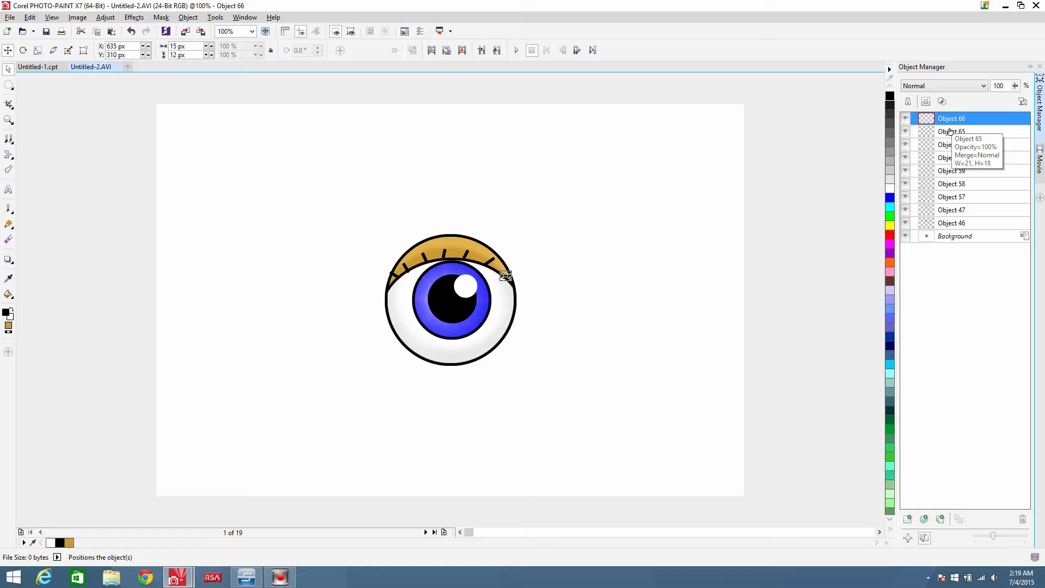
pyautogui.keyDown('ctrl'); pyautogui.click(952, 133); pyautogui.keyUp('ctrl')
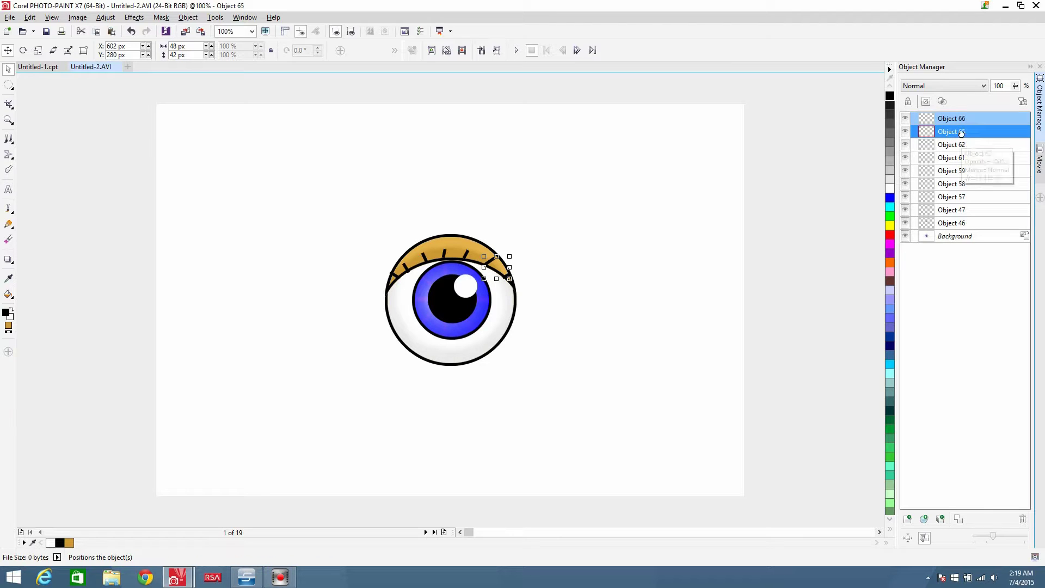
pyautogui.keyDown('ctrl'); pyautogui.click(962, 145); pyautogui.keyUp('ctrl')
pyautogui.keyDown('ctrl'); pyautogui.click(959, 158); pyautogui.keyUp('ctrl')
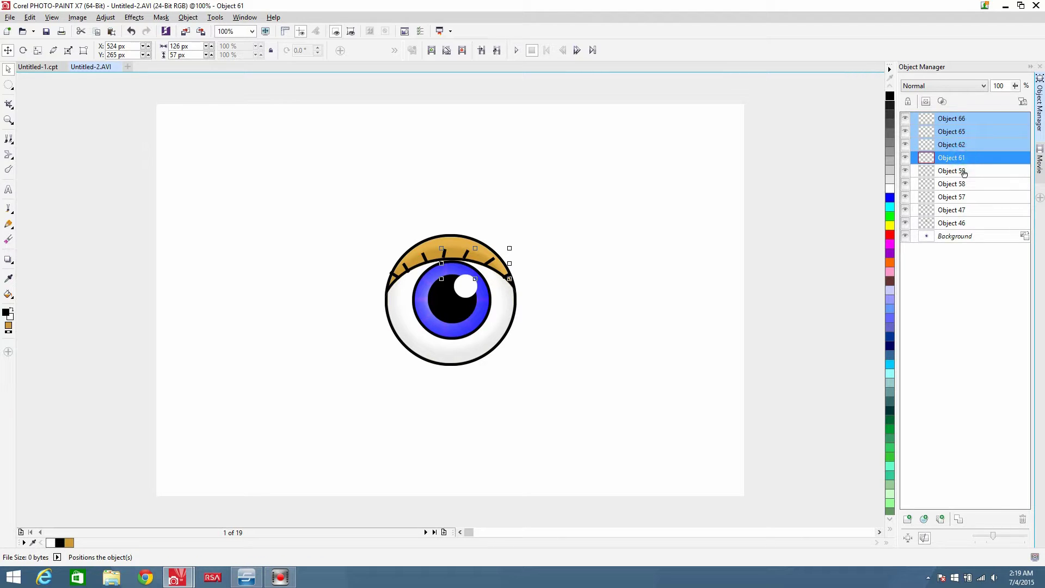
pyautogui.keyDown('ctrl'); pyautogui.click(962, 171); pyautogui.keyUp('ctrl')
pyautogui.keyDown('ctrl'); pyautogui.click(962, 184); pyautogui.keyUp('ctrl')
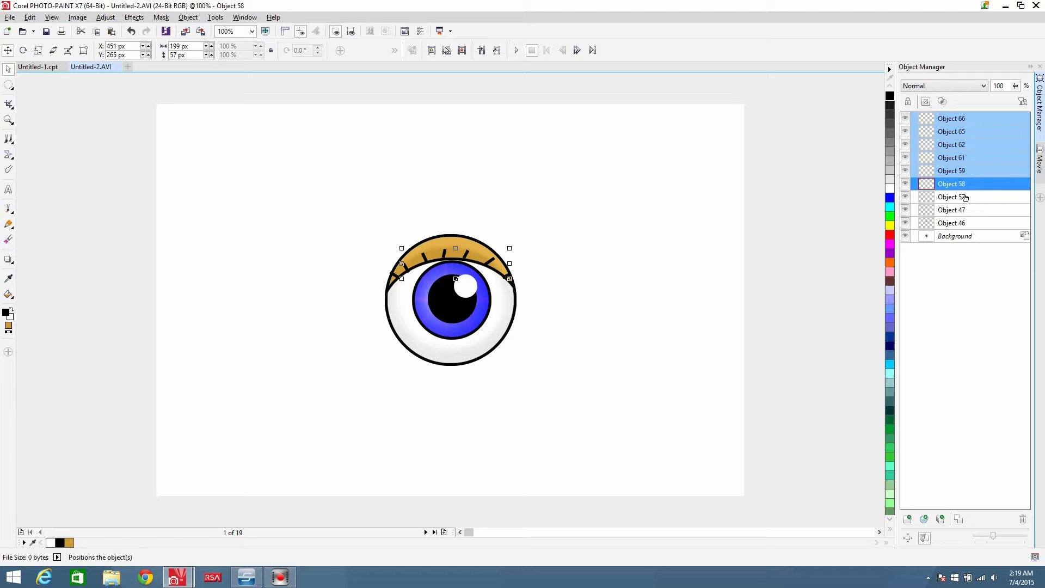
pyautogui.keyDown('ctrl'); pyautogui.click(961, 197); pyautogui.keyUp('ctrl')
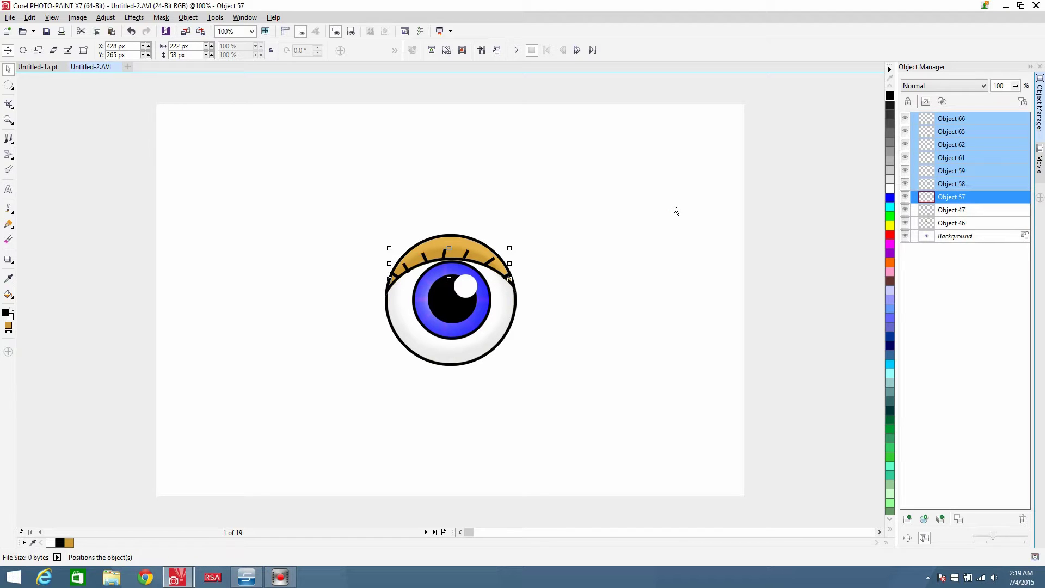
pyautogui.press('Delete')
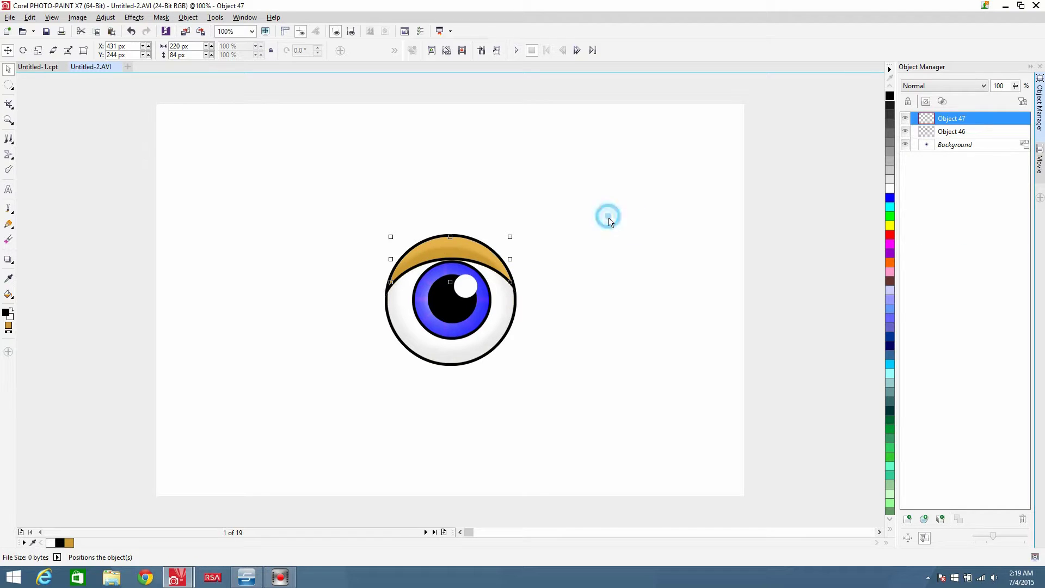
pyautogui.click(567, 259)
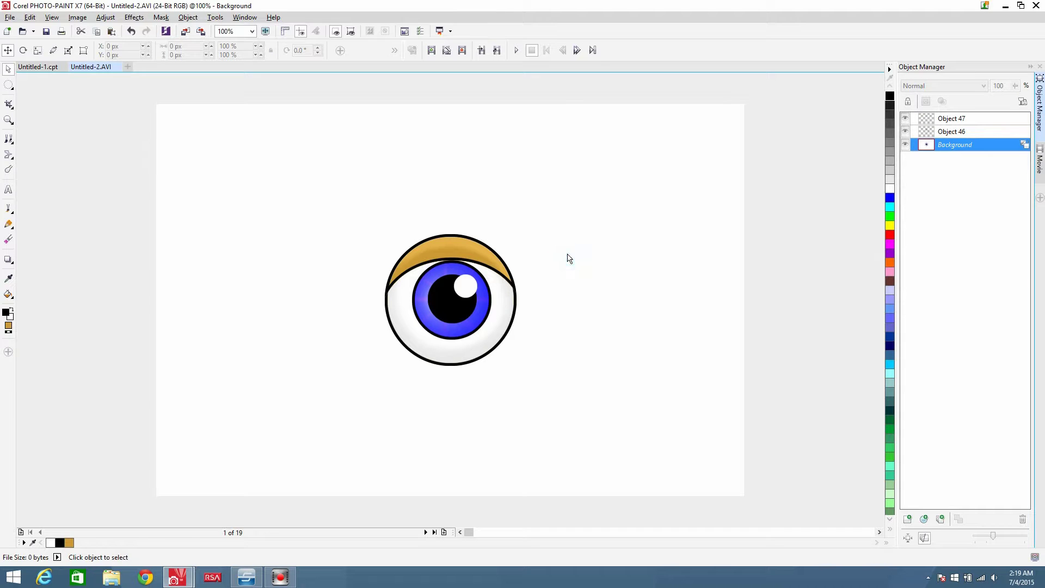
pyautogui.hotkey('ctrl', 'v')
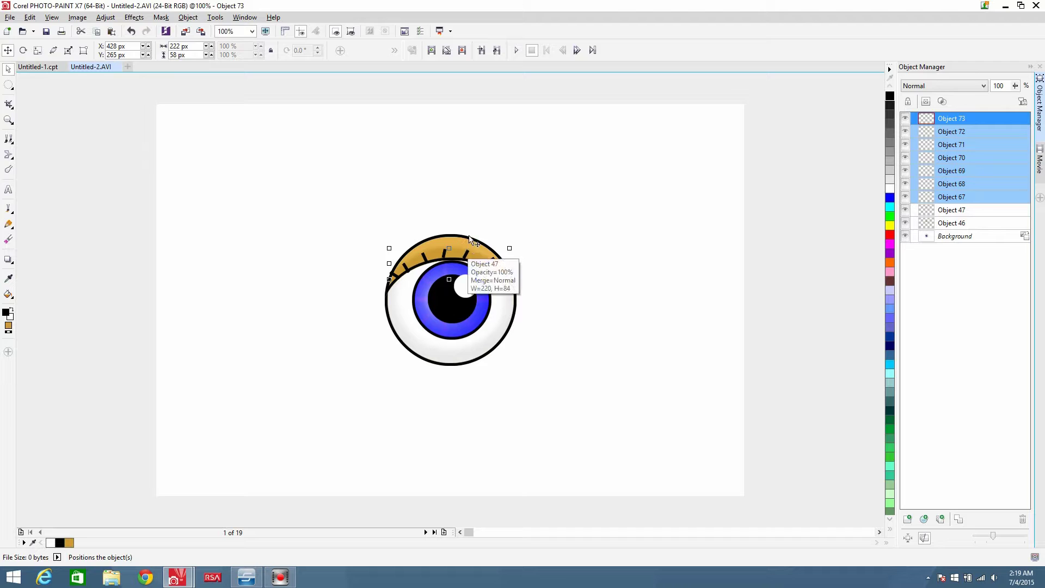
# Cut all the eye, eyelid and lash objects, paste them back in place, and merge them with the background of frame 1
pyautogui.moveTo(341, 183); pyautogui.dragTo(649, 406)
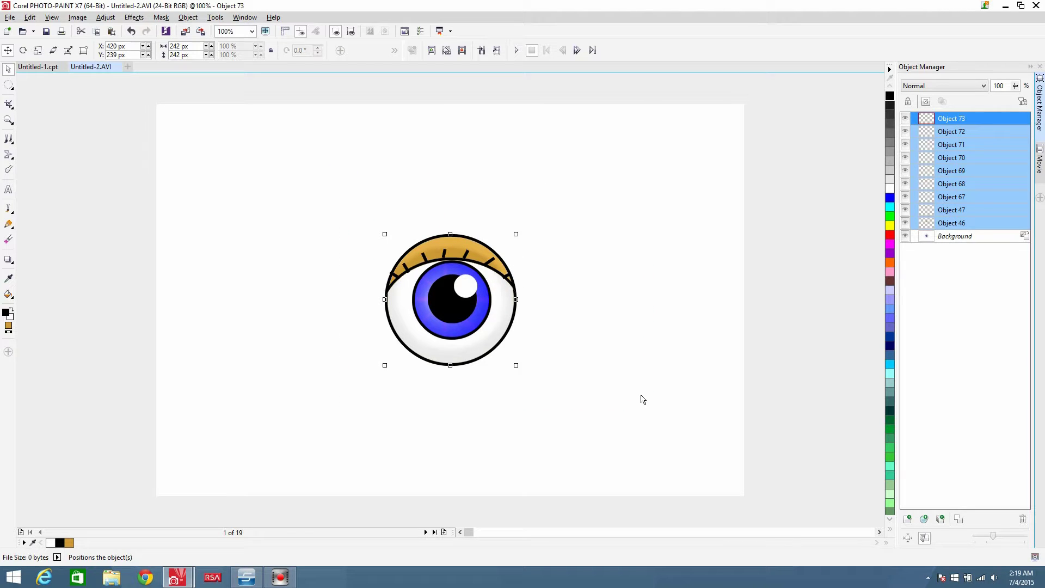
pyautogui.press('Delete')
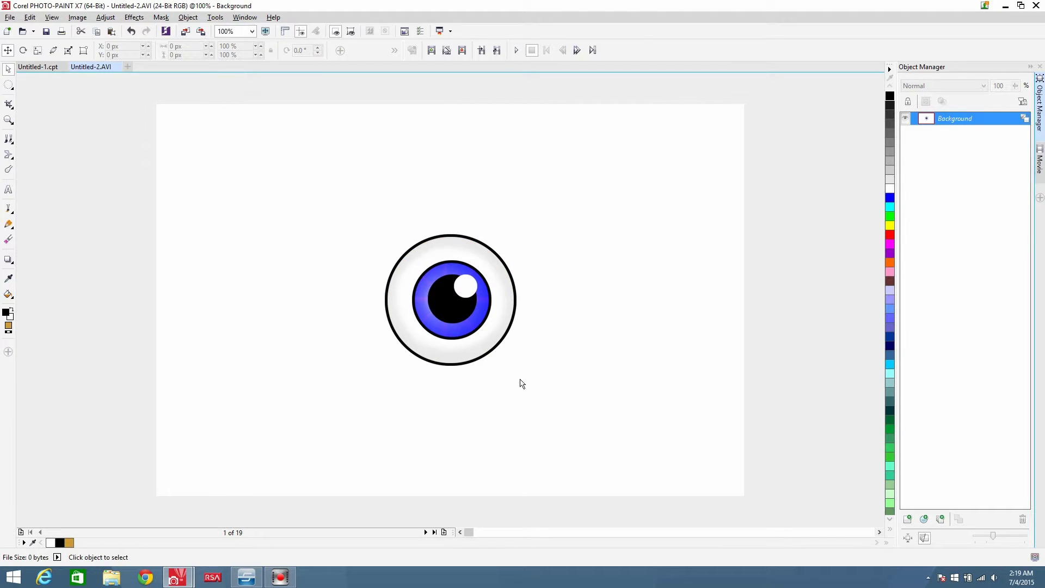
pyautogui.hotkey('ctrl', 'z')
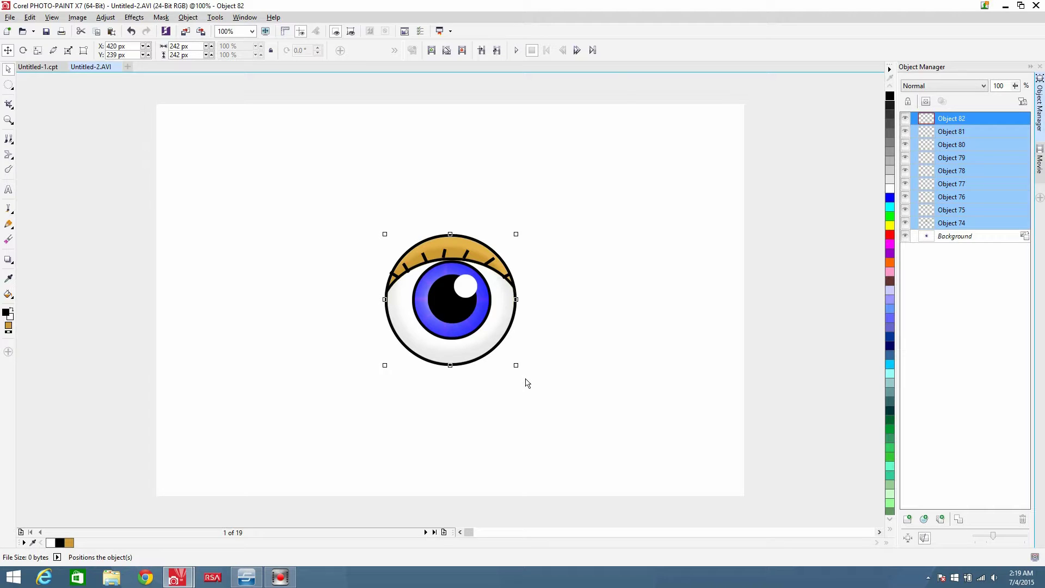
pyautogui.press('Delete')
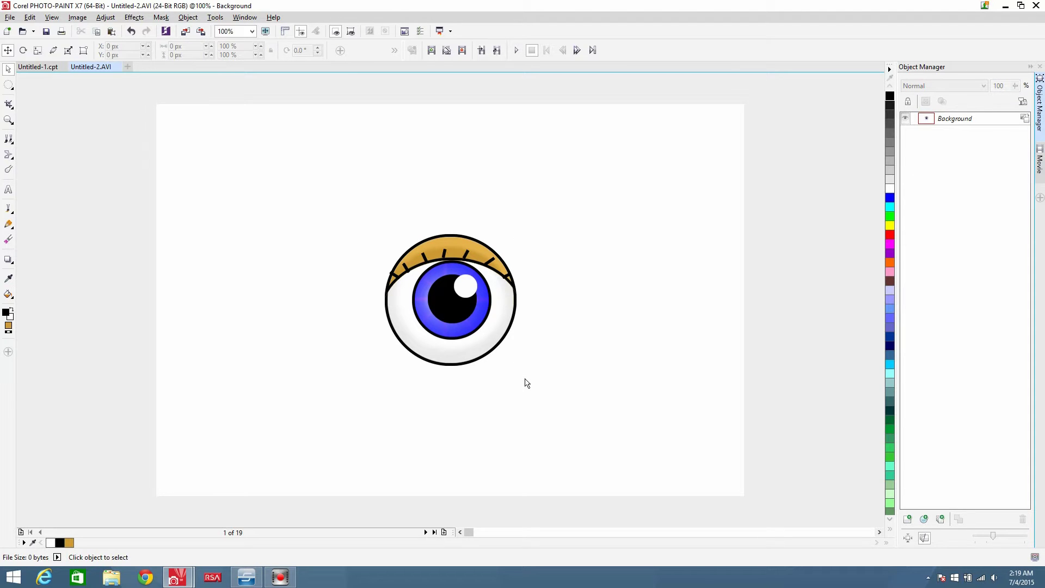
# Paste the open eye with lashes into frames 2, 3 and 4, merging it with the background in each frame
pyautogui.click(424, 532)
pyautogui.hotkey('ctrl', 'v')
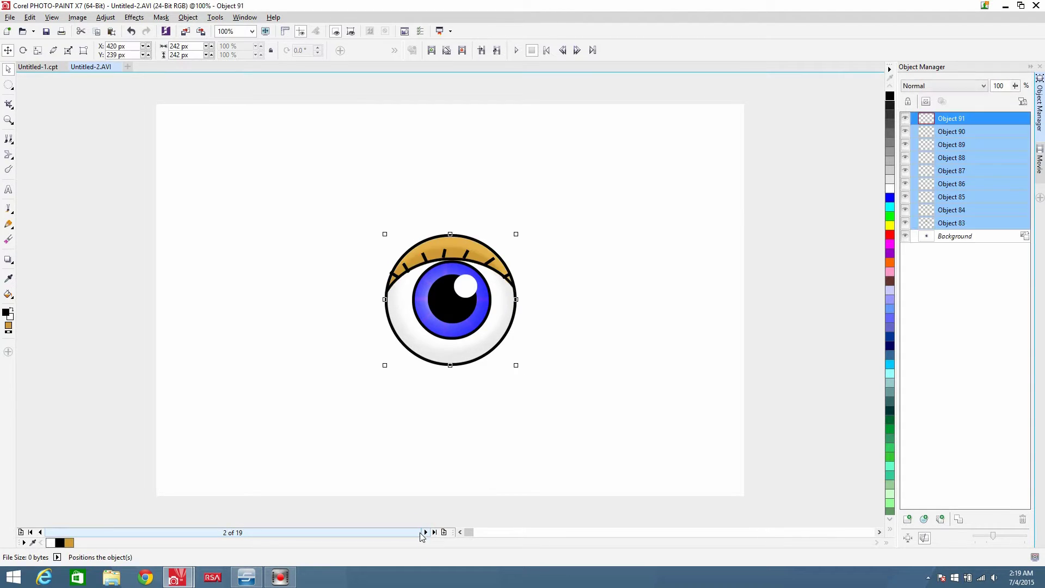
pyautogui.hotkey('ctrl', 'Down')
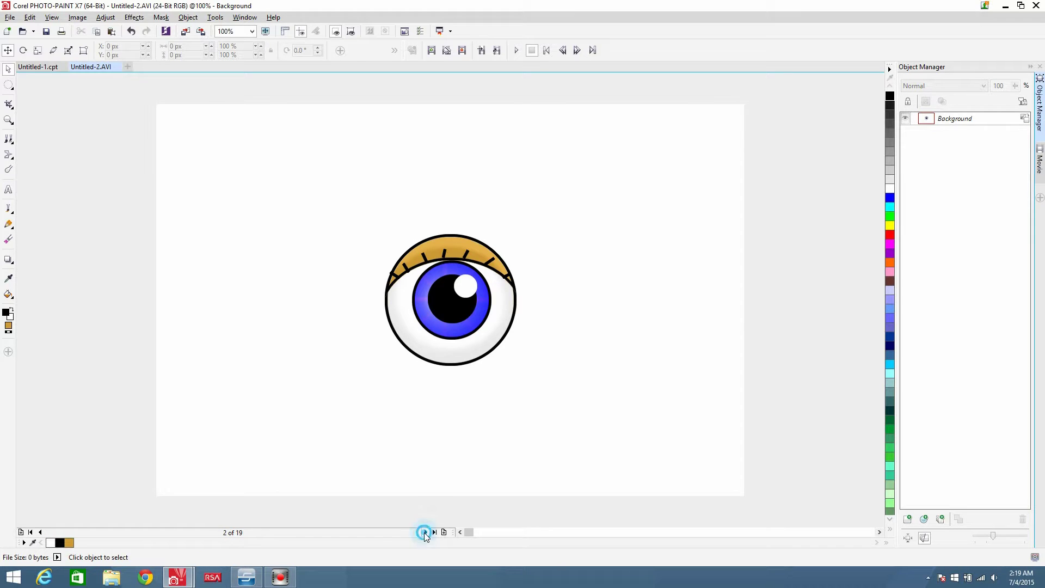
pyautogui.click(425, 532)
pyautogui.hotkey('ctrl', 'v')
pyautogui.hotkey('ctrl', 'Down')
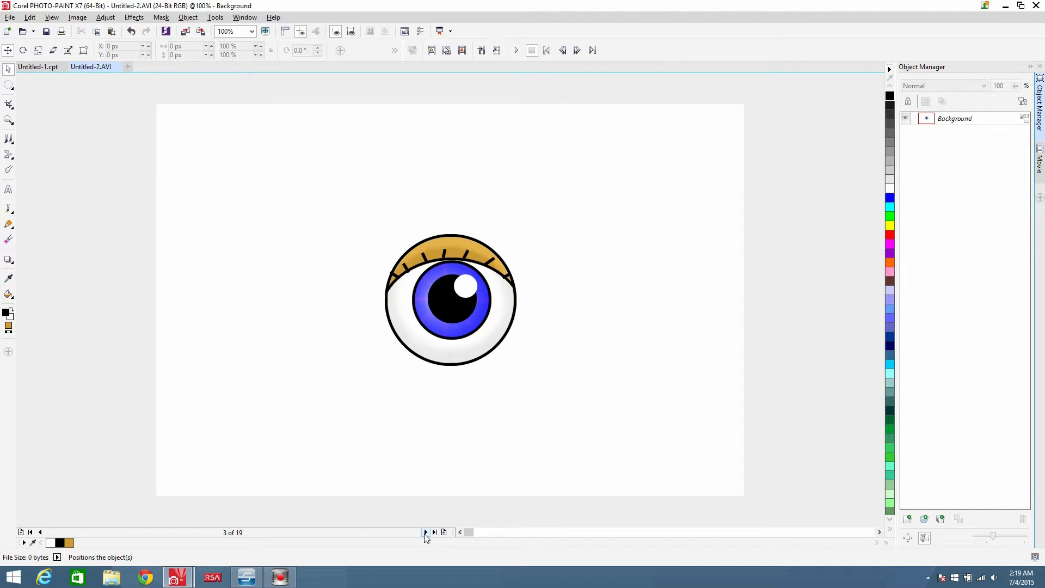
pyautogui.click(425, 532)
pyautogui.hotkey('ctrl', 'v')
pyautogui.hotkey('ctrl', 'Down')
# Paste the open eye with lashes into frames 5, 6 and 7, merging it with the background in each frame
pyautogui.click(425, 532)
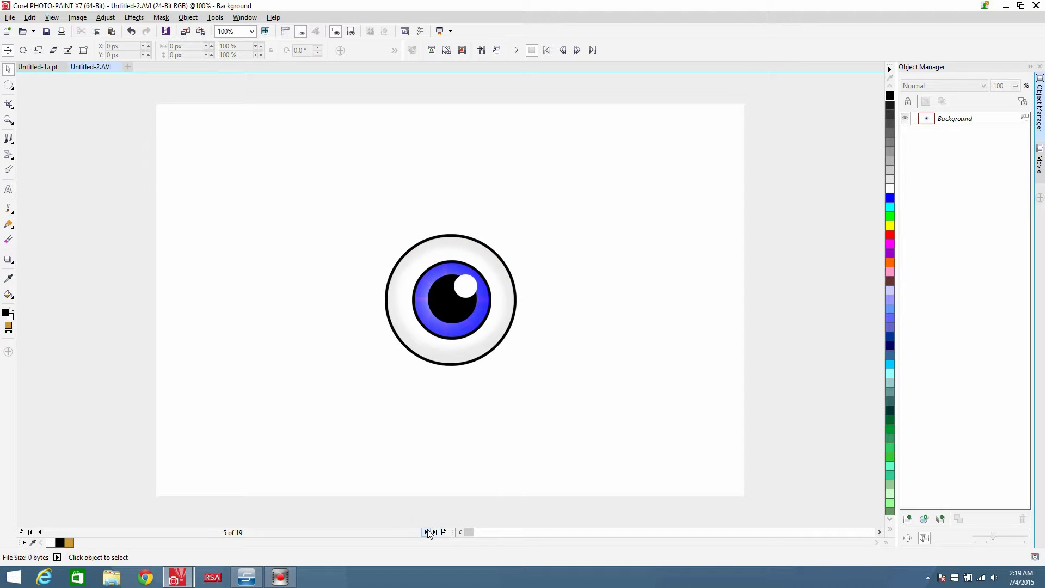
pyautogui.hotkey('ctrl', 'v')
pyautogui.hotkey('ctrl', 'Down')
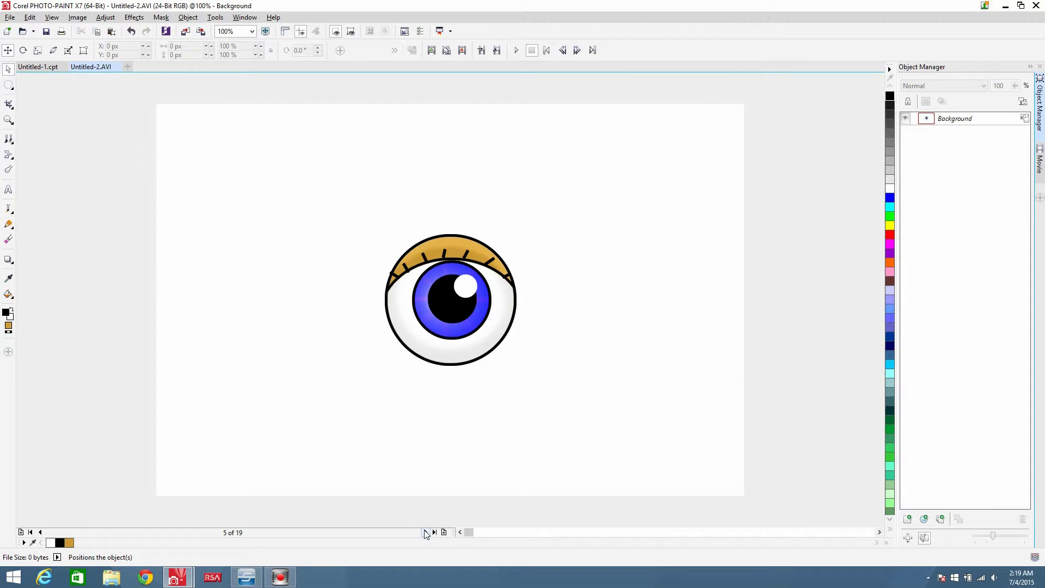
pyautogui.click(425, 531)
pyautogui.hotkey('ctrl', 'v')
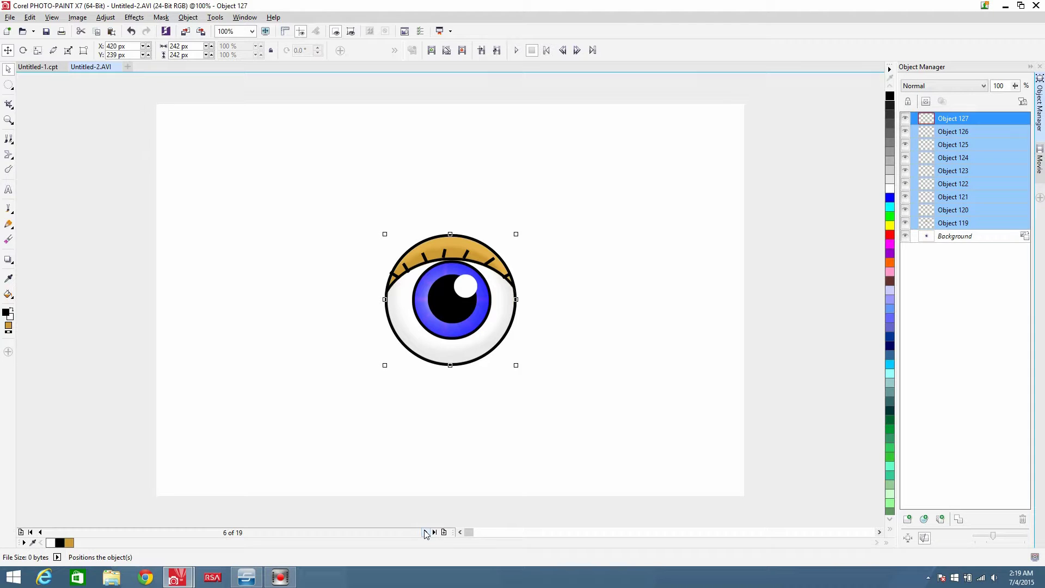
pyautogui.hotkey('ctrl', 'Down')
pyautogui.click(425, 532)
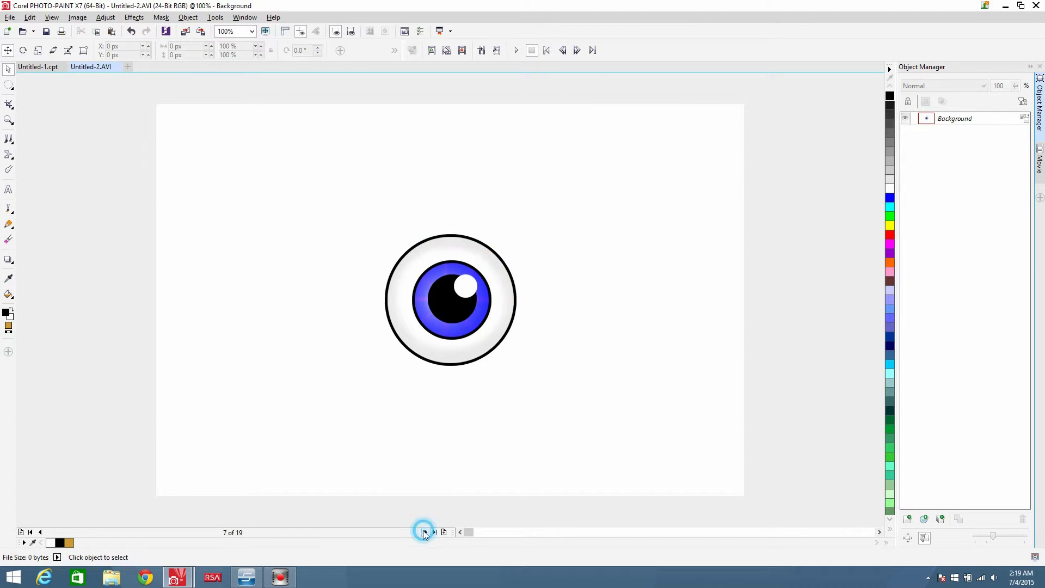
pyautogui.hotkey('ctrl', 'v')
pyautogui.hotkey('ctrl', 'Down')
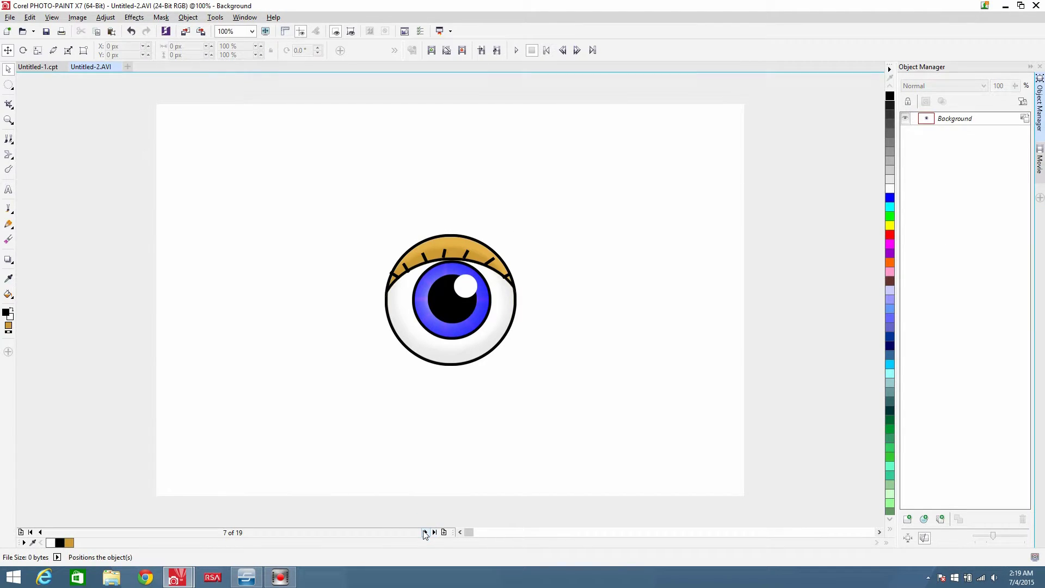
# Paste the open eye with lashes into frames 8 to 11, merging it with the background in each frame
pyautogui.click(425, 531)
pyautogui.hotkey('ctrl', 'v')
pyautogui.hotkey('ctrl', 'Down')
pyautogui.click(425, 532)
pyautogui.hotkey('ctrl', 'v')
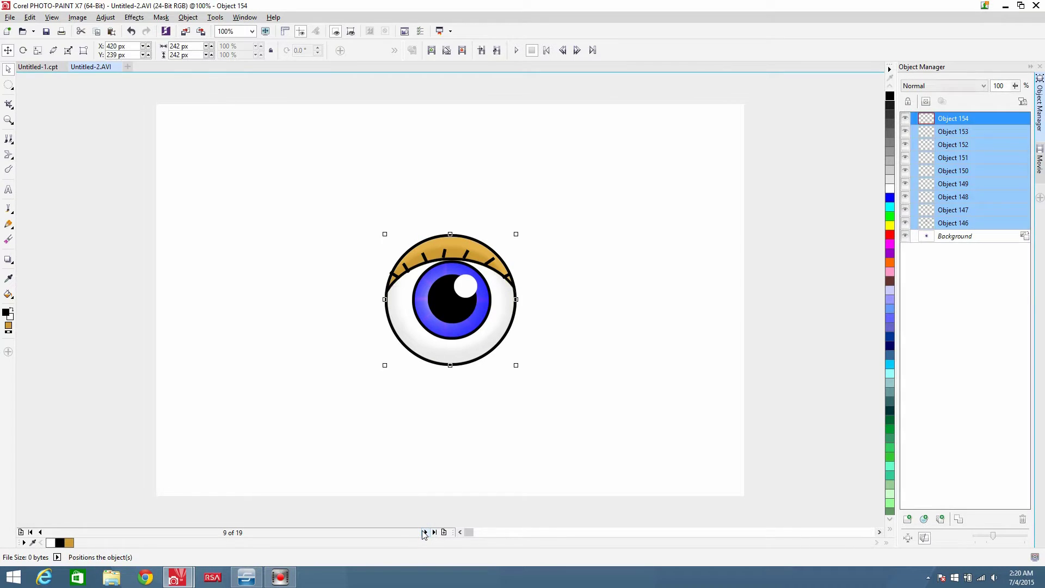
pyautogui.hotkey('ctrl', 'Down')
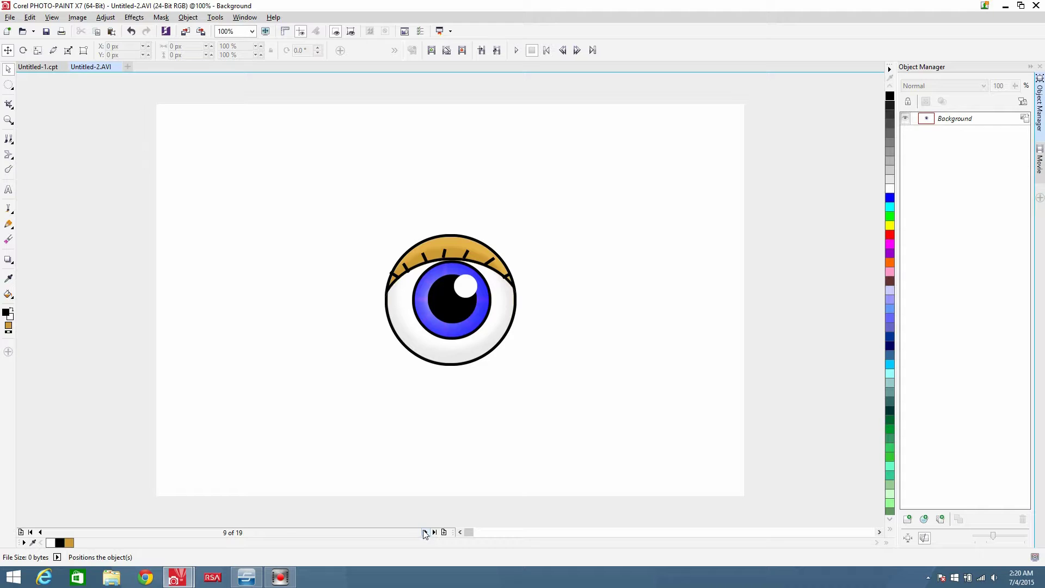
pyautogui.click(426, 532)
pyautogui.hotkey('ctrl', 'v')
pyautogui.hotkey('ctrl', 'Down')
pyautogui.click(425, 532)
pyautogui.hotkey('ctrl', 'v')
pyautogui.hotkey('ctrl', 'Down')
# Look through frames 11 to 16 to check which ones show the closed eye and which still need the lashed open eye
pyautogui.click(425, 532)
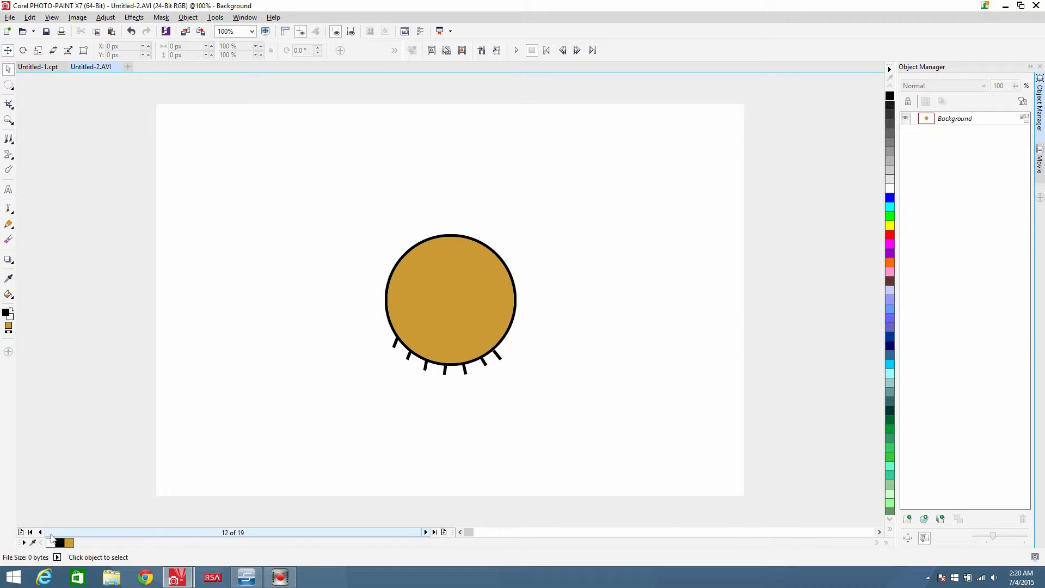
pyautogui.click(40, 532)
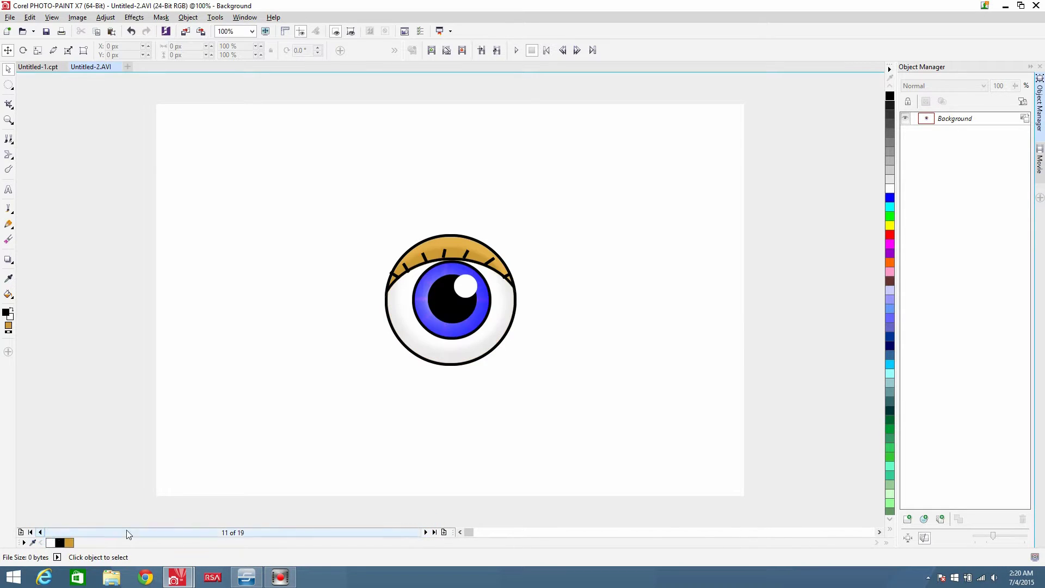
pyautogui.click(425, 532)
pyautogui.click(427, 532)
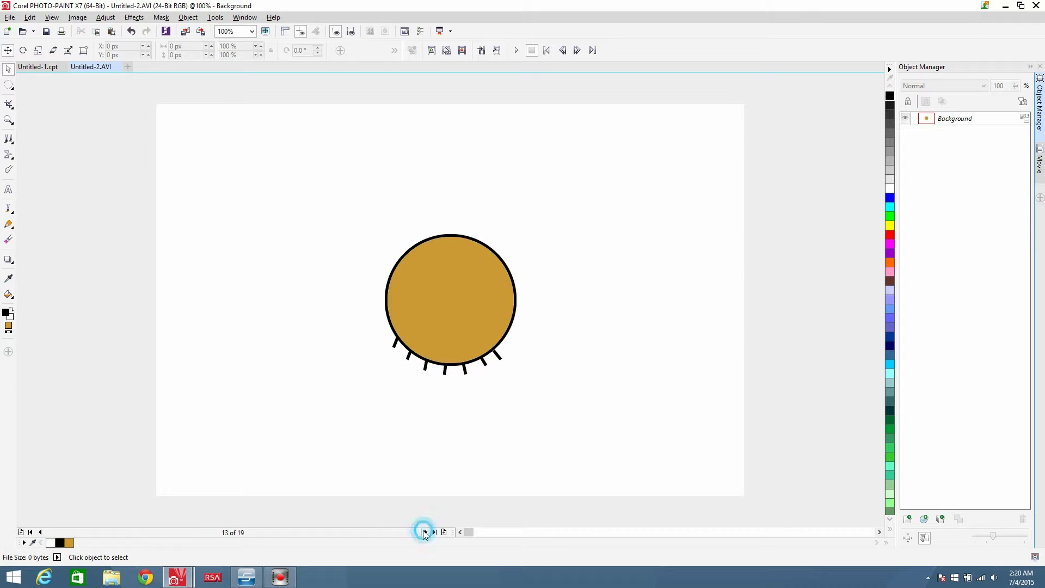
pyautogui.click(422, 532)
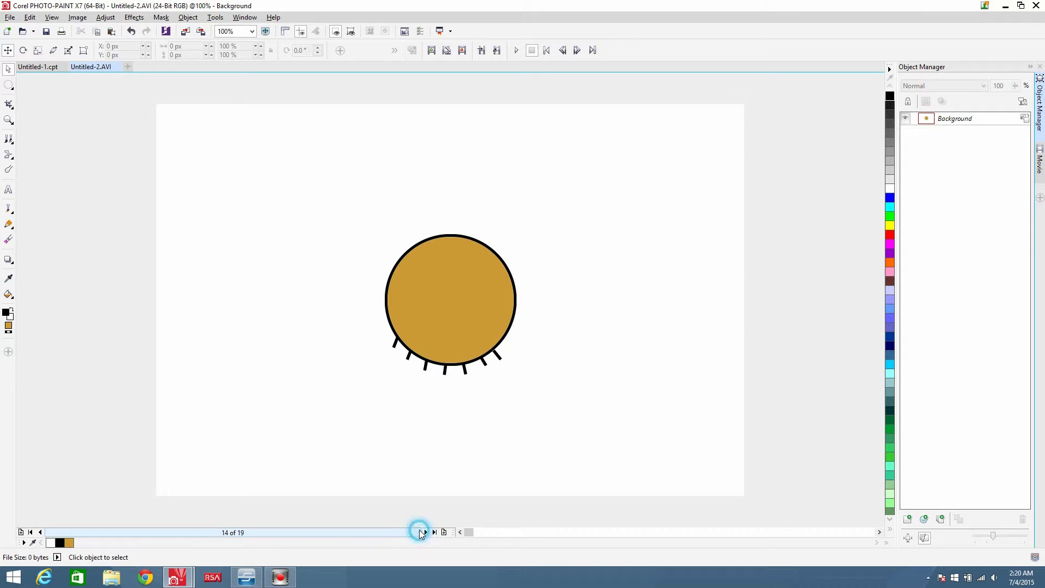
pyautogui.click(425, 531)
pyautogui.click(425, 532)
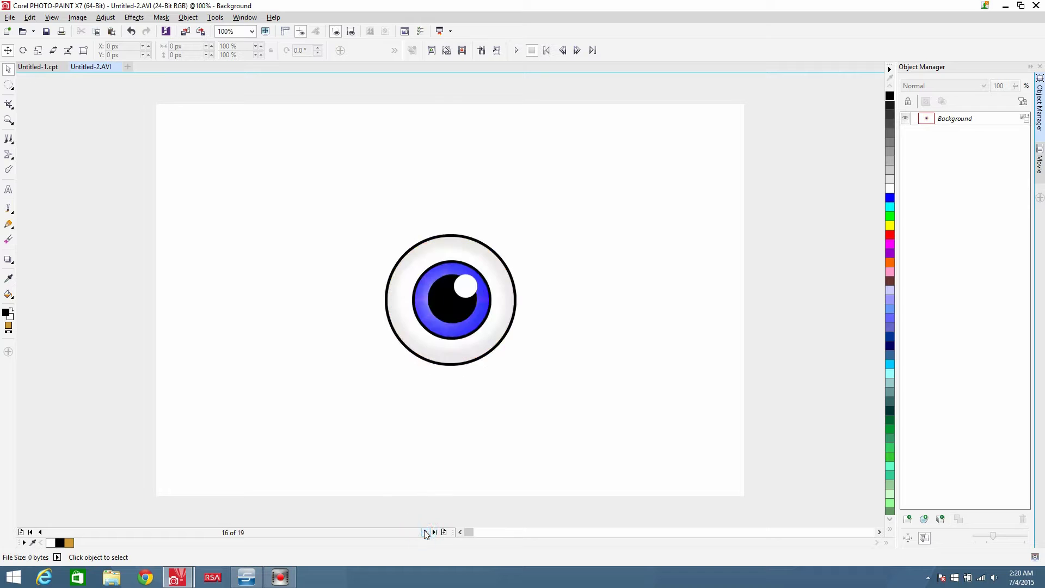
pyautogui.click(41, 532)
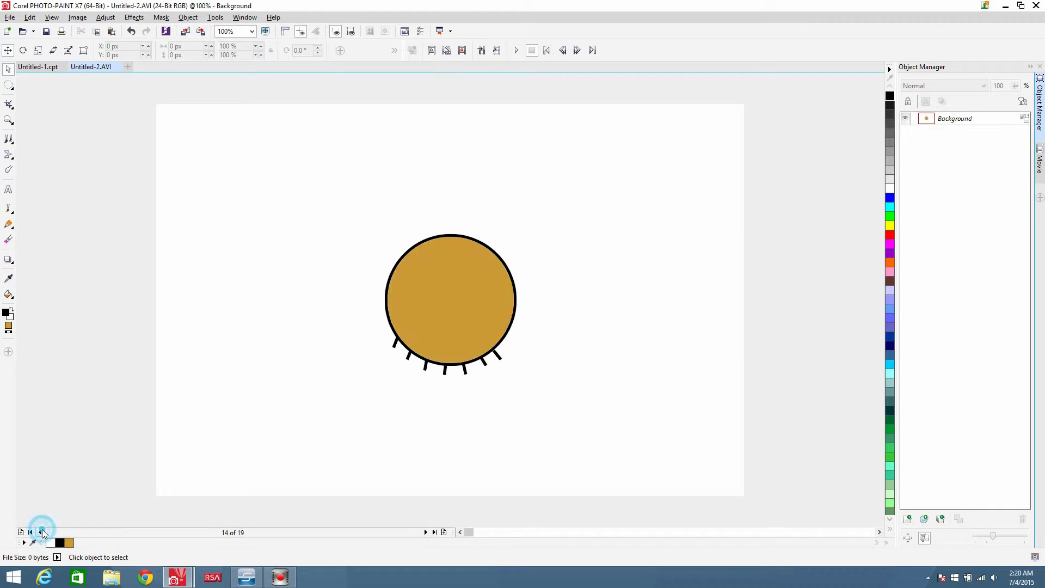
# Paste the open eye with lashes into frames 15 and 16, merging it with the background in each frame
pyautogui.click(433, 533)
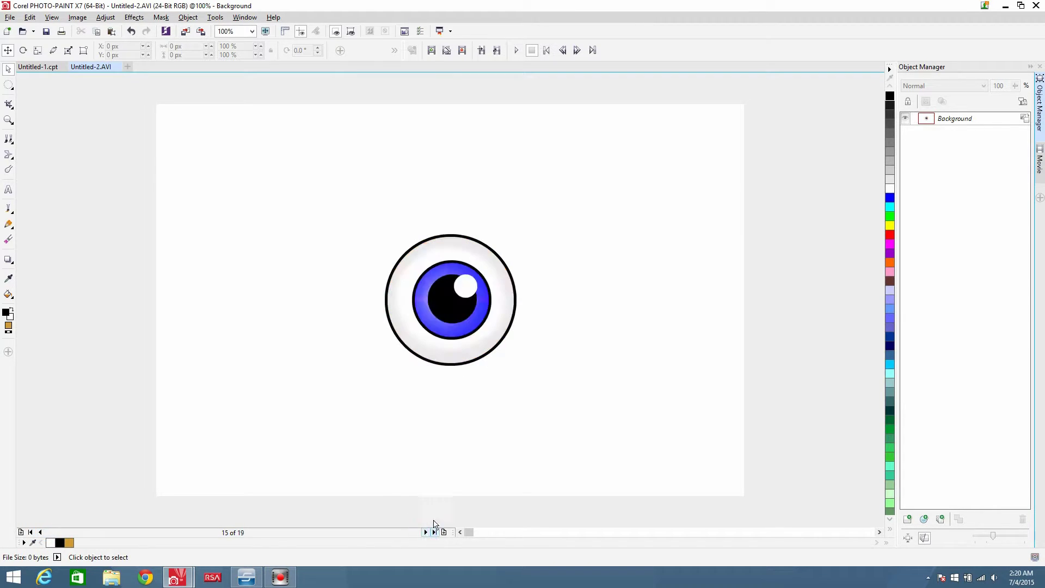
pyautogui.hotkey('ctrl', 'v')
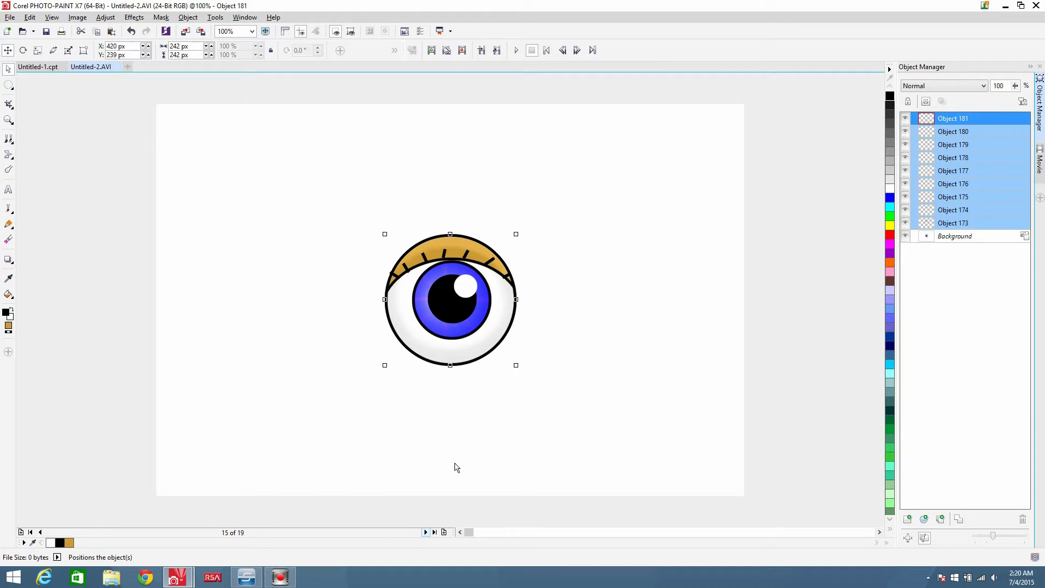
pyautogui.hotkey('ctrl', 'Down')
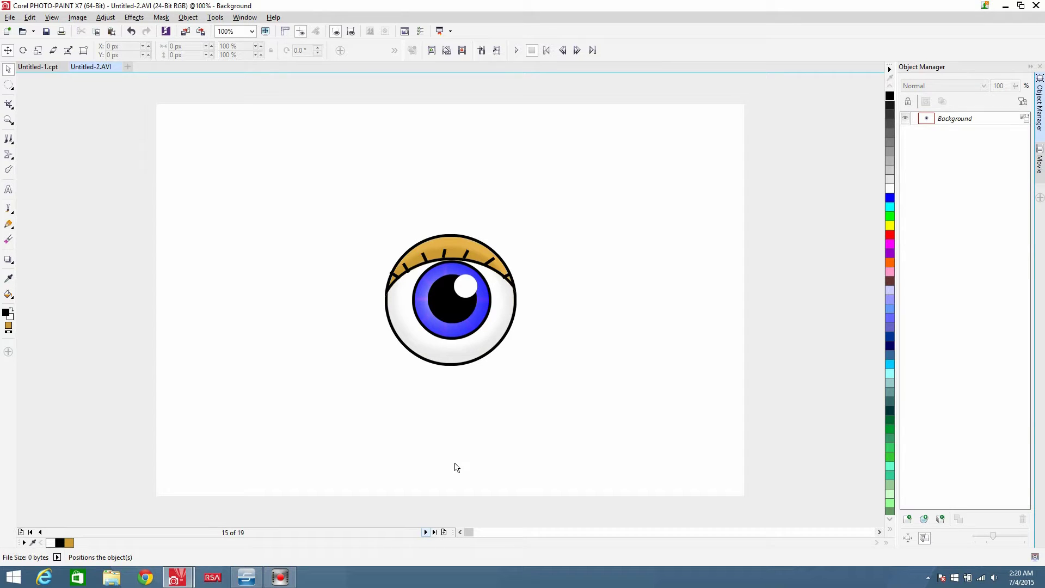
pyautogui.click(427, 531)
pyautogui.hotkey('ctrl', 'v')
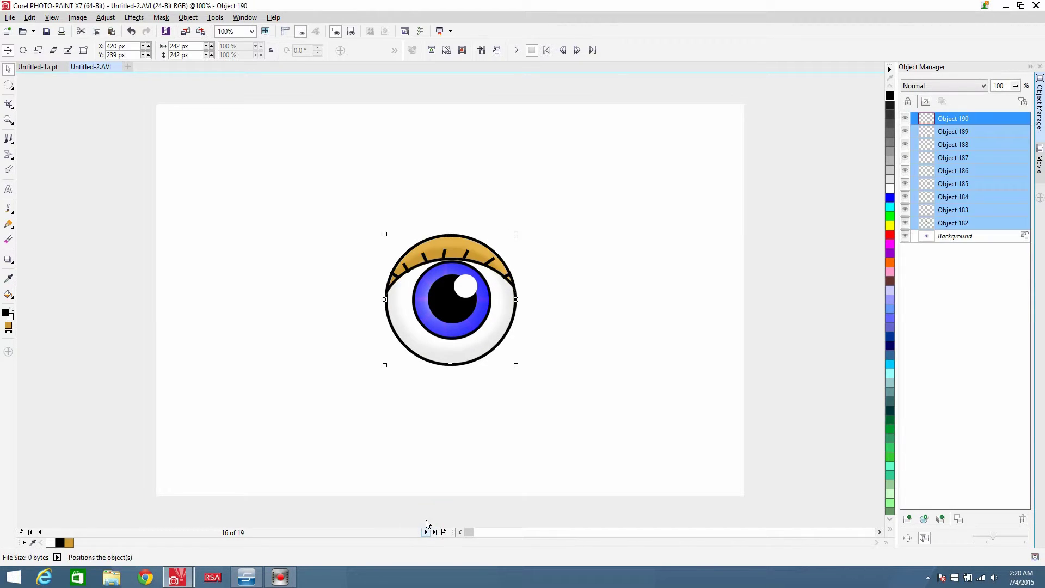
pyautogui.hotkey('ctrl', 'Down')
# Paste the open eye with lashes into frames 17 and 18, merging it with the background in each frame
pyautogui.click(426, 531)
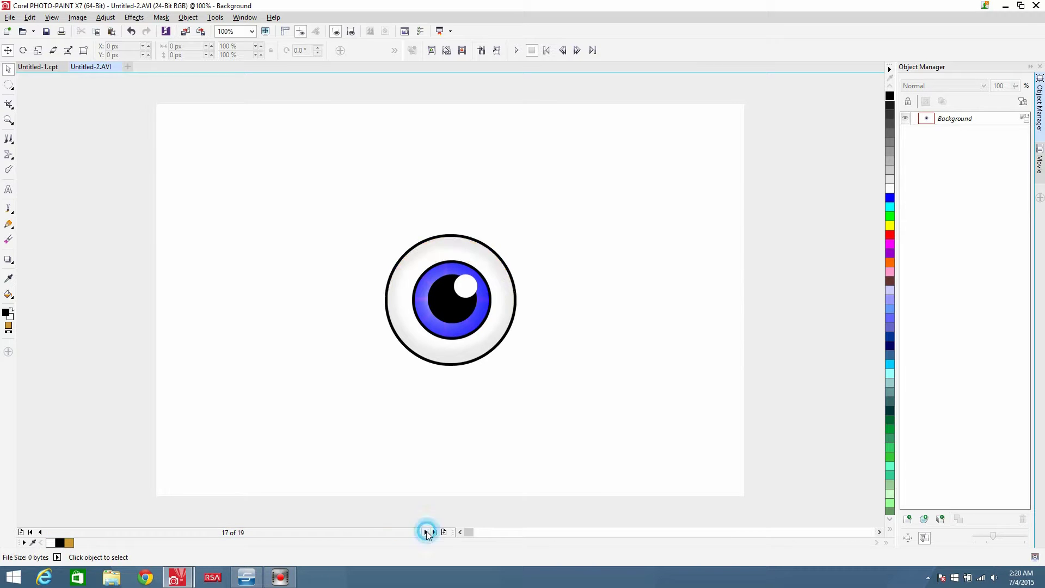
pyautogui.hotkey('ctrl', 'v')
pyautogui.hotkey('ctrl', 'Down')
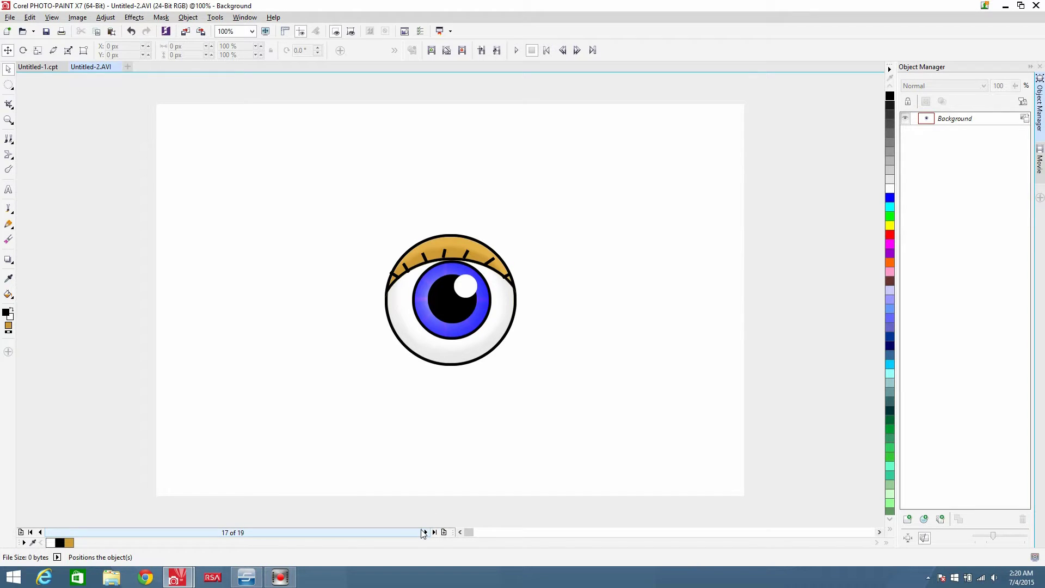
pyautogui.click(425, 532)
pyautogui.hotkey('ctrl', 'v')
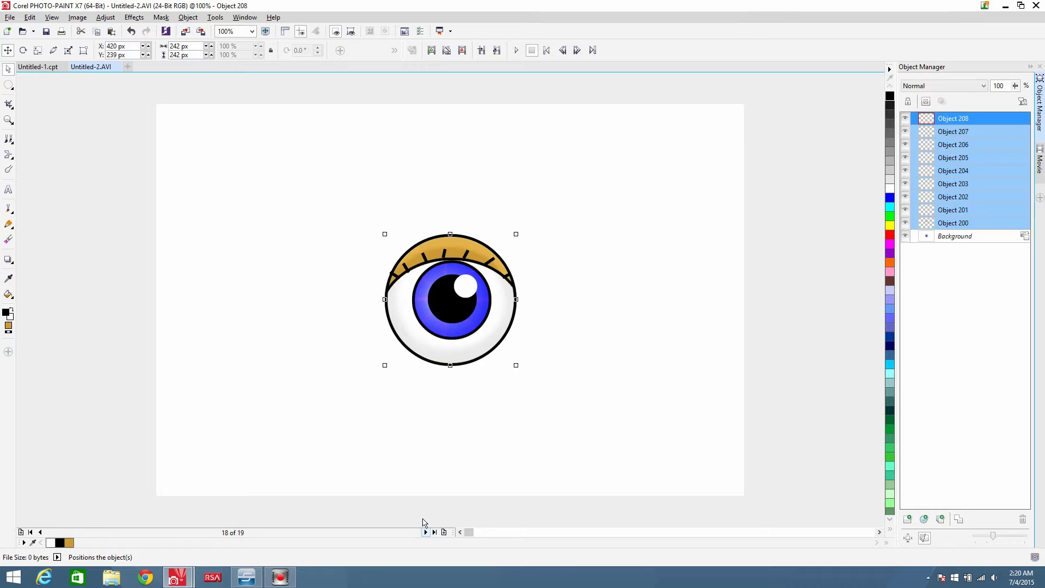
pyautogui.hotkey('ctrl', 'Down')
# Paste the open eye with lashes into frame 19 and merge it with the background
pyautogui.click(425, 531)
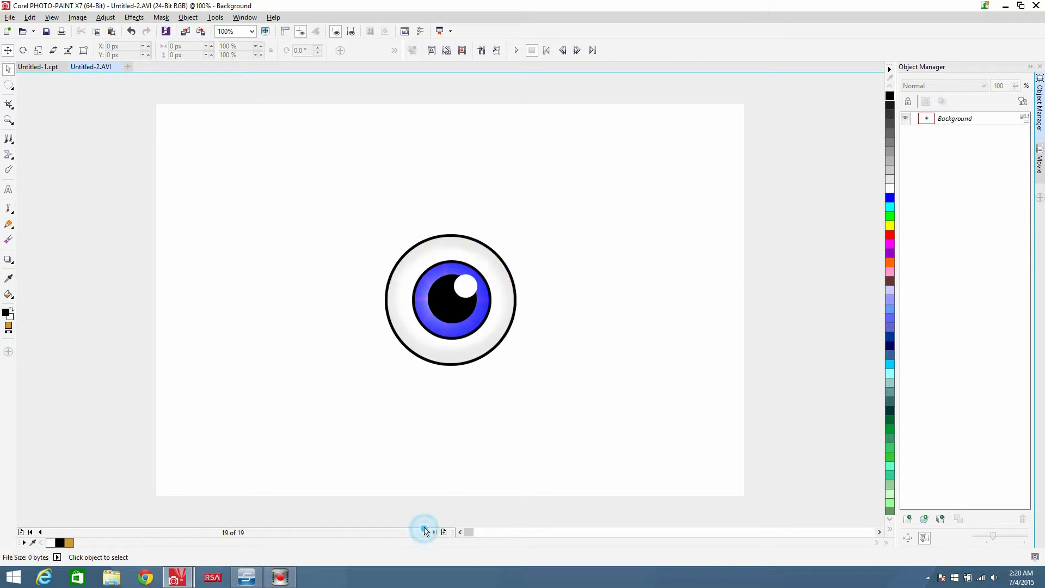
pyautogui.hotkey('alt', 'v')
pyautogui.press('Down')
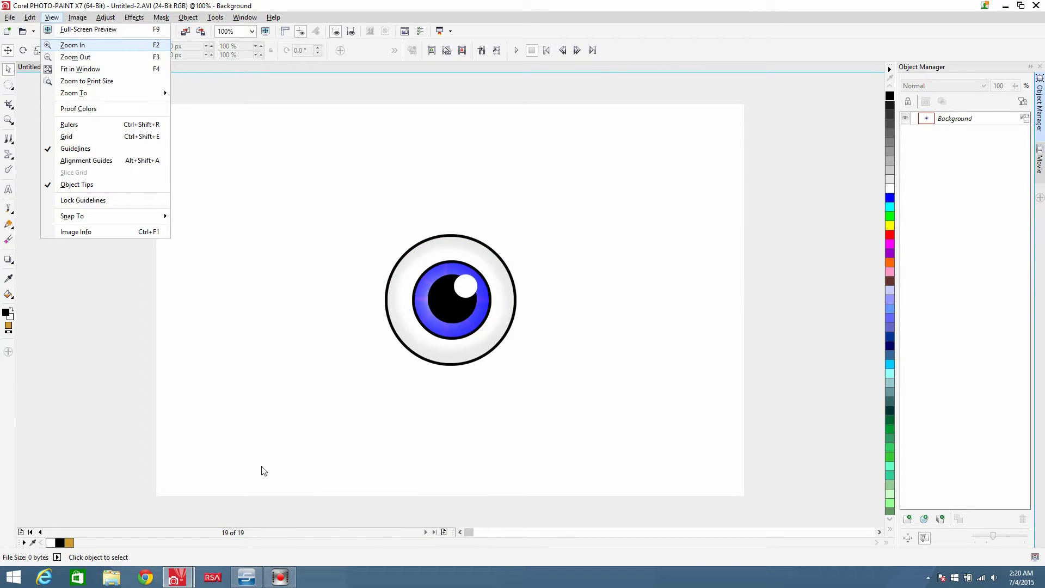
pyautogui.click(339, 425)
pyautogui.hotkey('ctrl', 'v')
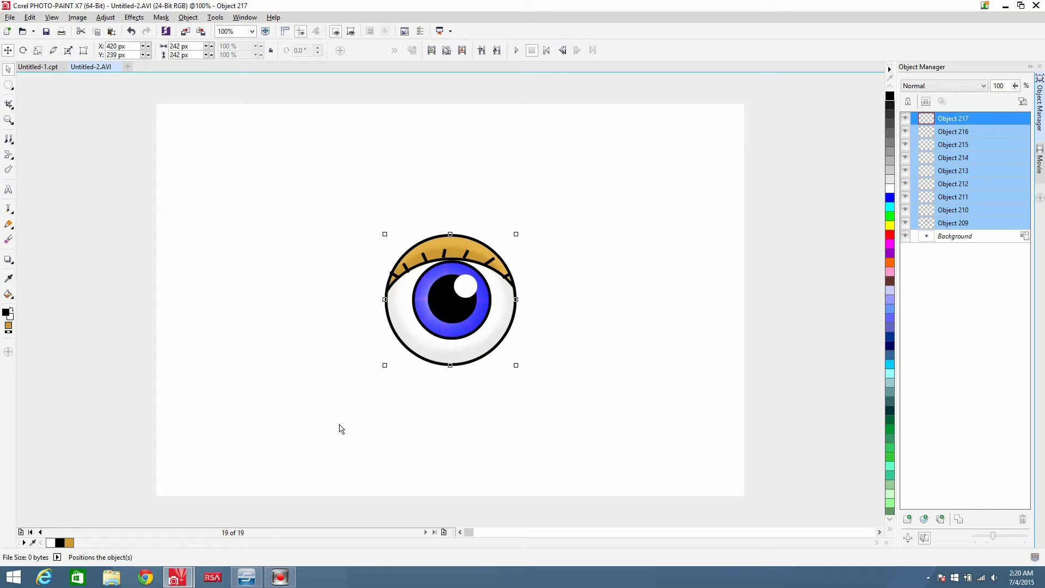
pyautogui.hotkey('ctrl', 'Down')
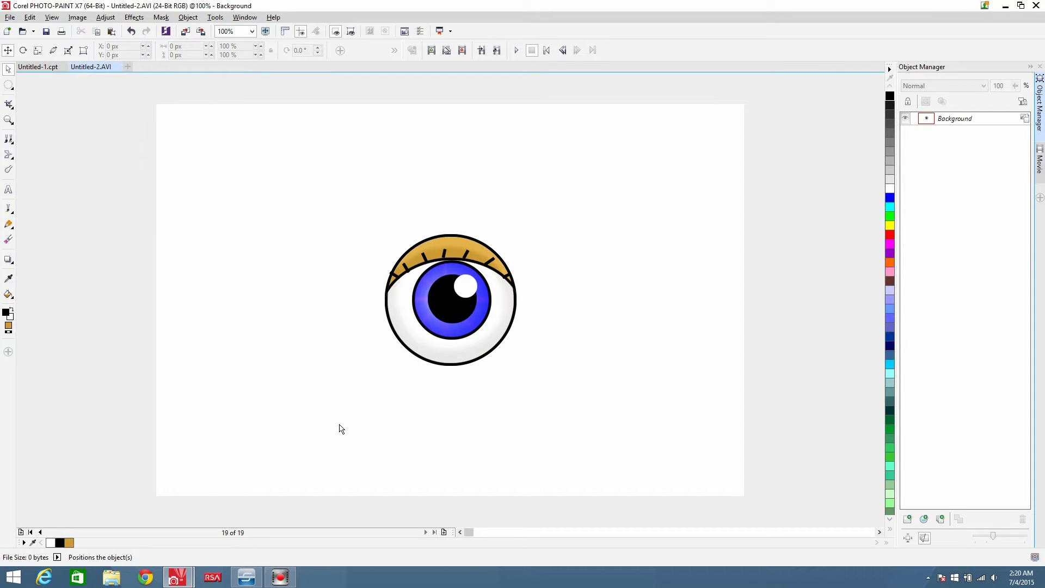
# Play the animation from the first frame to preview the blinking, and stop the playback
pyautogui.click(426, 531)
pyautogui.click(31, 532)
pyautogui.click(517, 51)
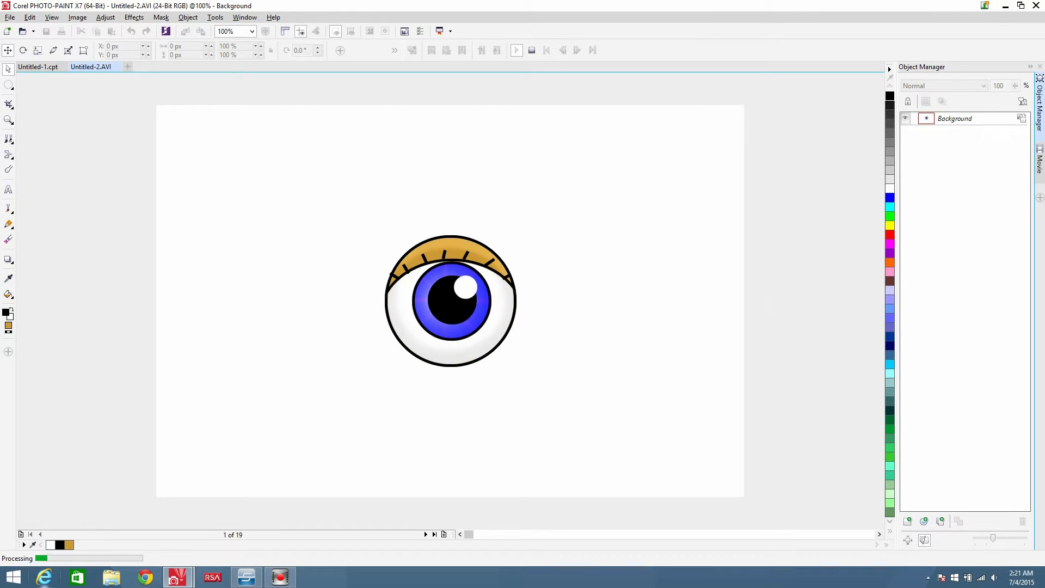
pyautogui.click(10, 90)
pyautogui.click(40, 97)
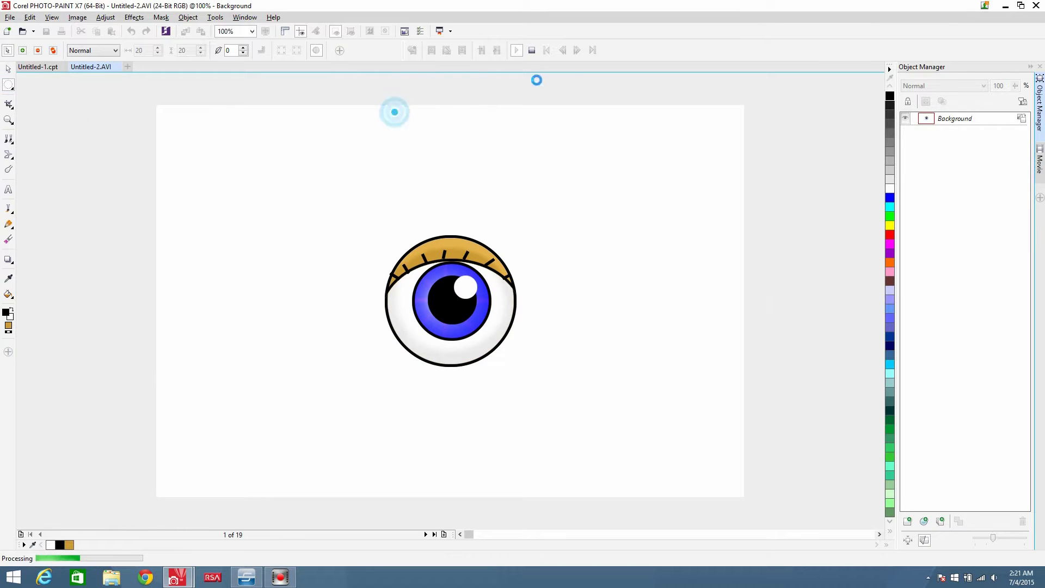
pyautogui.click(532, 50)
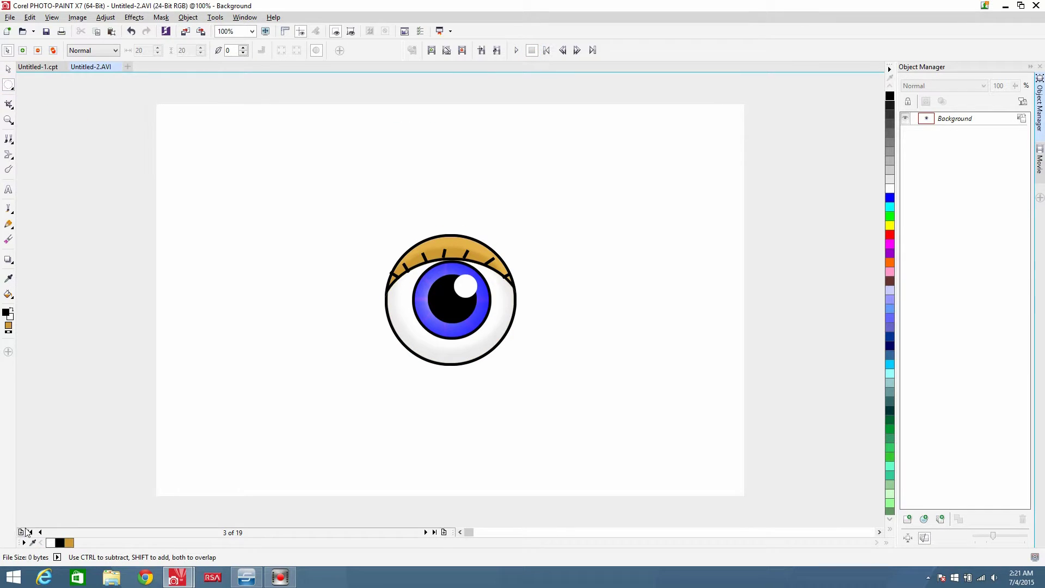
# In frame 1, copy the lashed eye with an ellipse mask about 330 by 305 px and place the pasted duplicate beside it to the right
pyautogui.click(28, 531)
pyautogui.click(9, 85)
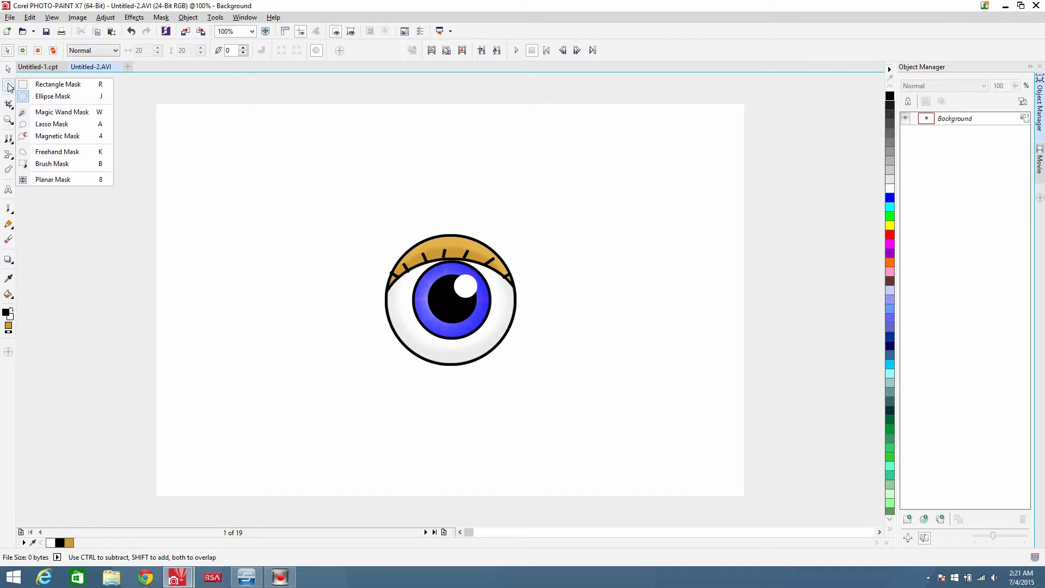
pyautogui.click(27, 101)
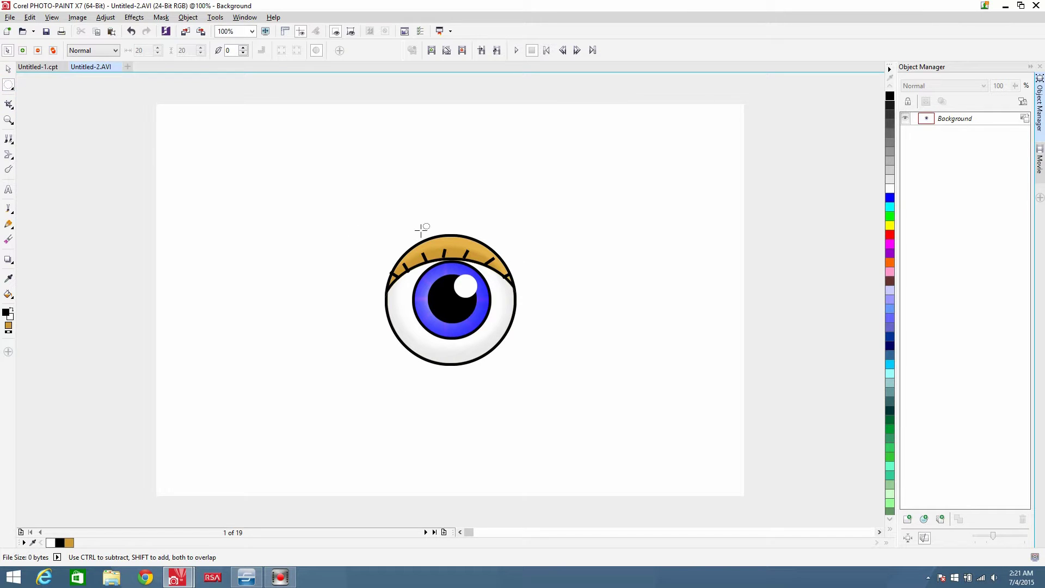
pyautogui.moveTo(354, 214); pyautogui.dragTo(535, 382)
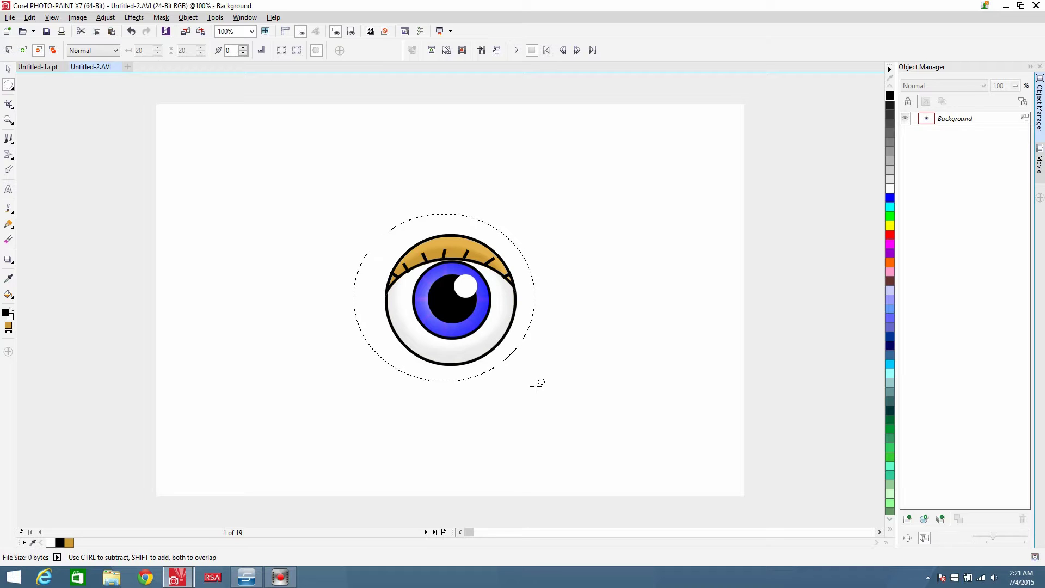
pyautogui.hotkey('ctrl', 'c')
pyautogui.hotkey('ctrl', 'v')
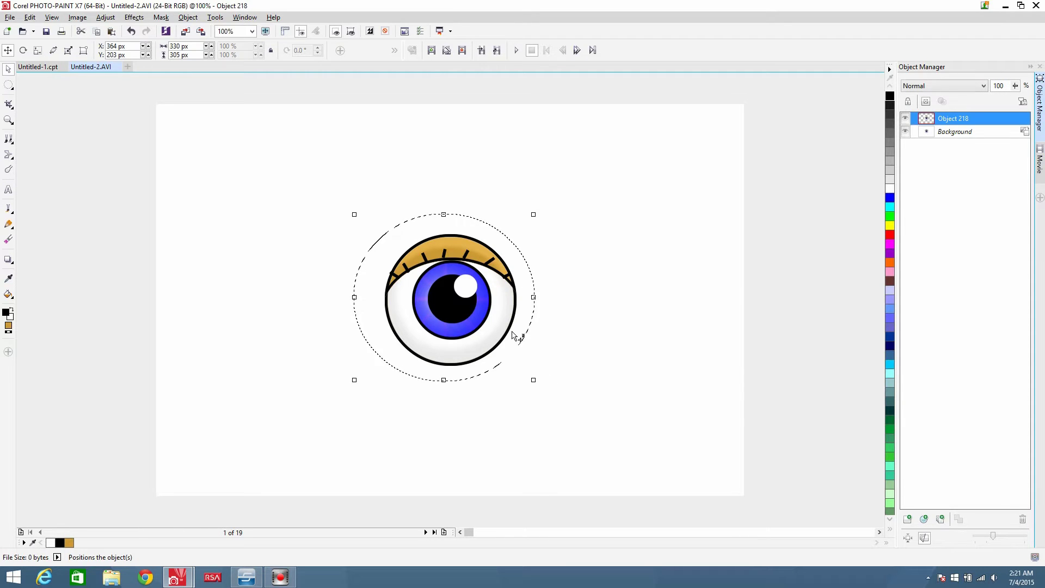
pyautogui.moveTo(480, 326); pyautogui.dragTo(643, 324)
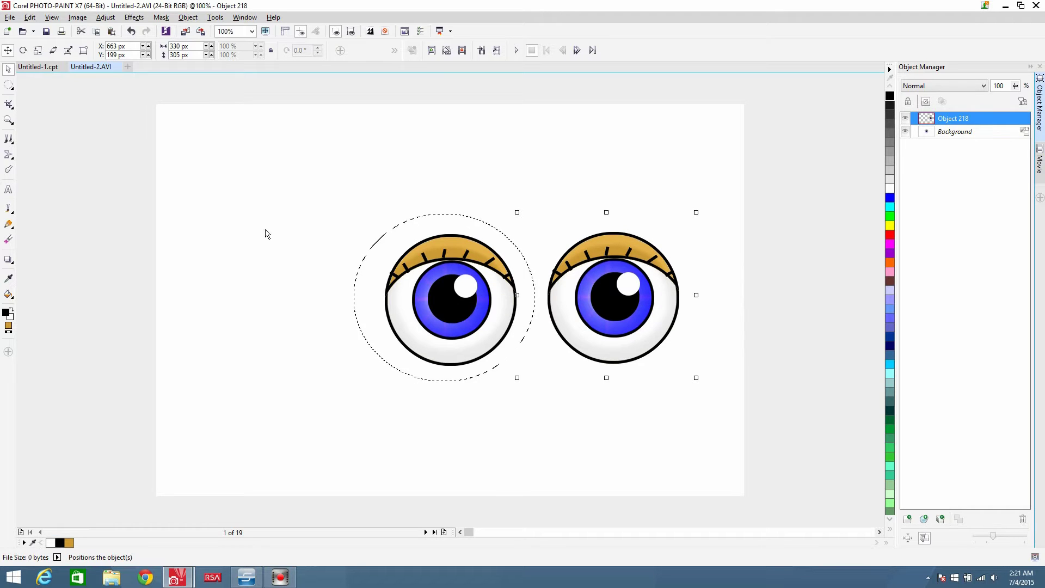
# Remove the ellipse mask around the original eye and compare the top edges of both eyes with a selection marquee
pyautogui.click(9, 85)
pyautogui.click(283, 191)
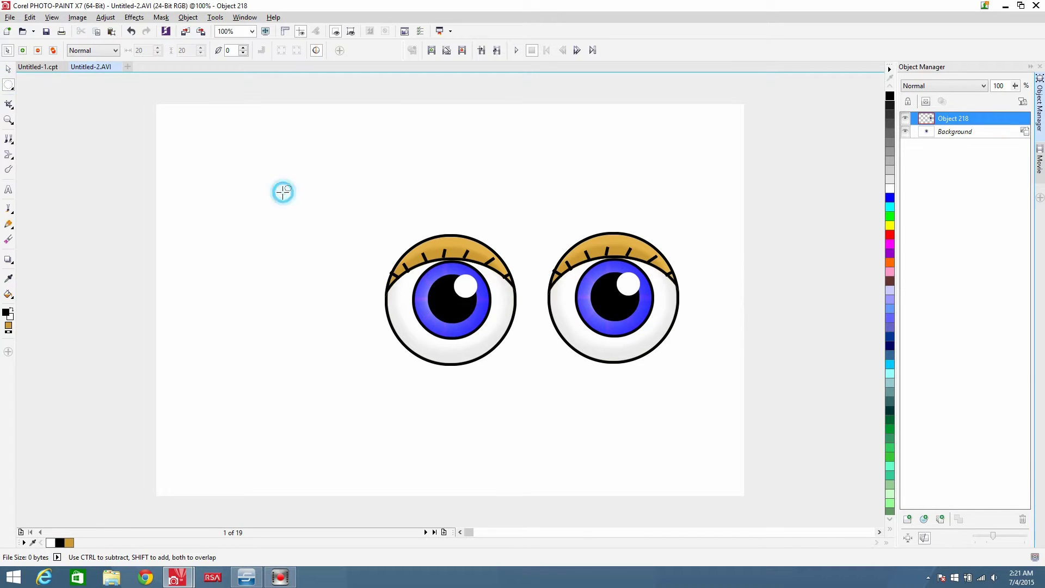
pyautogui.click(8, 69)
pyautogui.moveTo(281, 156); pyautogui.dragTo(755, 235)
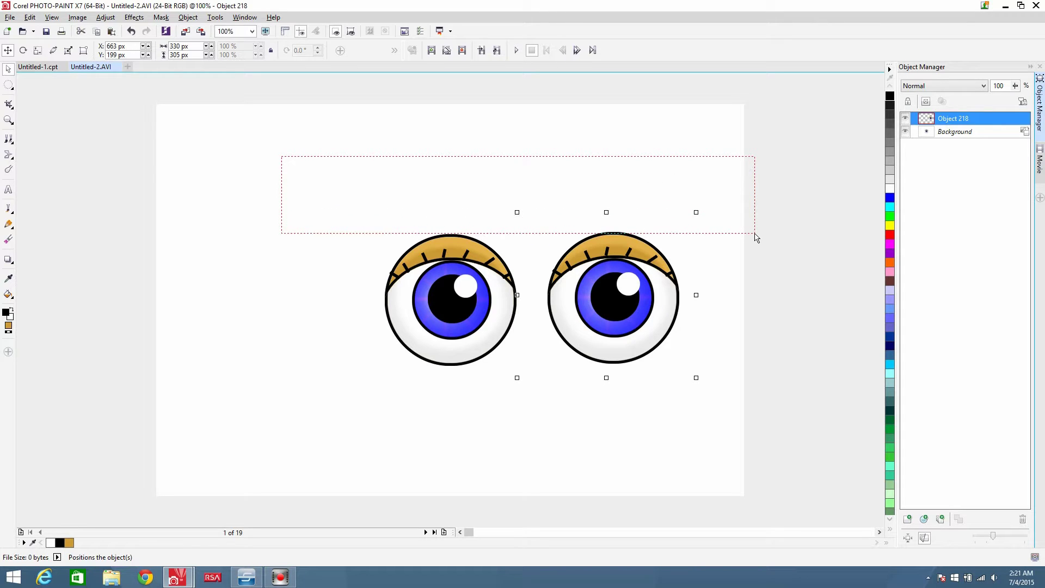
pyautogui.moveTo(755, 235); pyautogui.dragTo(746, 204)
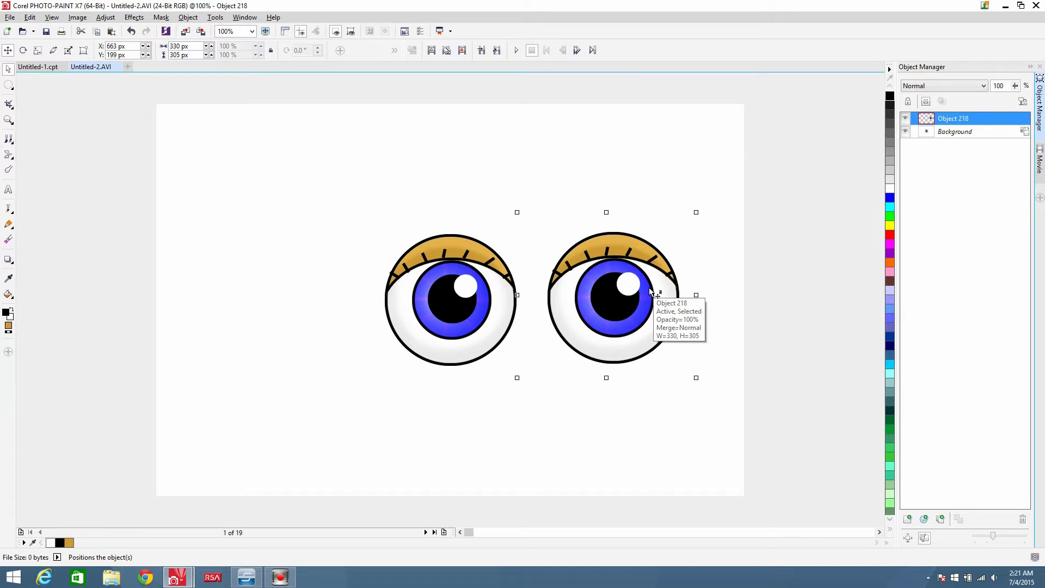
# Nudge the second eye down to Y 203 px, using a temporary rectangle mask along the eyes' top edge as guide, and clear the mask
pyautogui.click(8, 85)
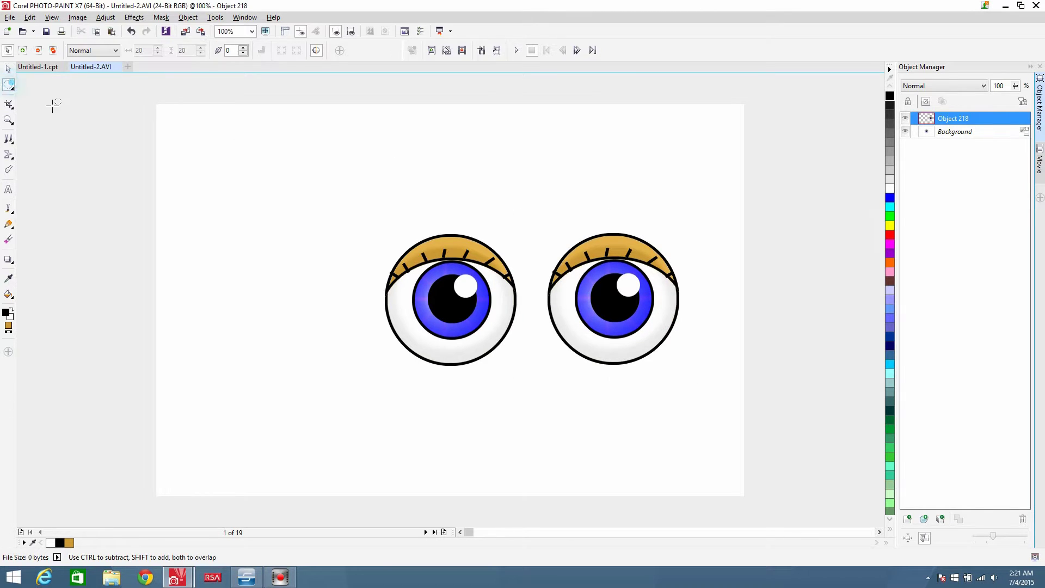
pyautogui.click(9, 85)
pyautogui.click(44, 85)
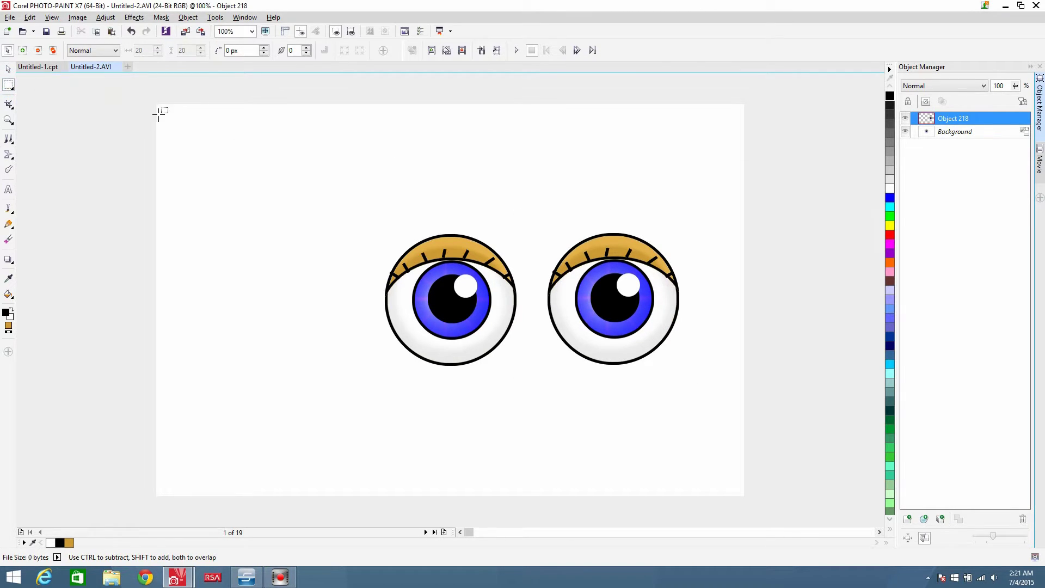
pyautogui.moveTo(187, 108); pyautogui.dragTo(840, 233)
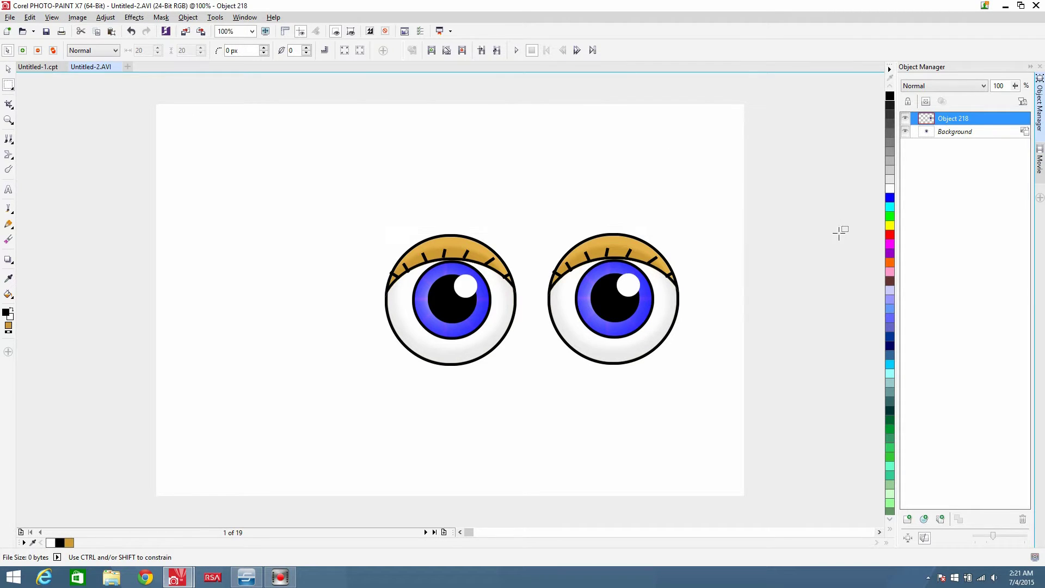
pyautogui.click(8, 69)
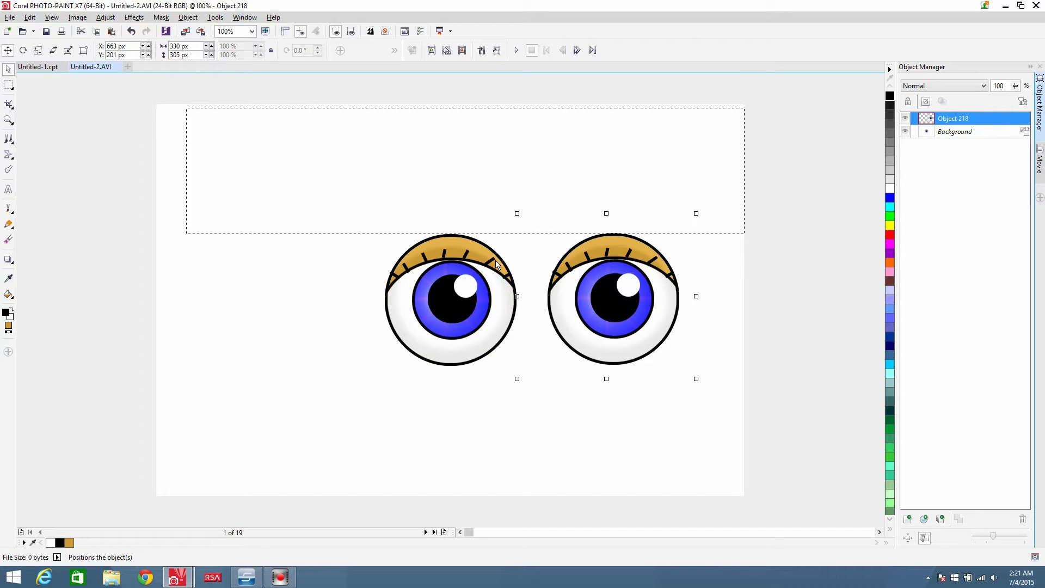
pyautogui.press('Down')
pyautogui.press('Down')
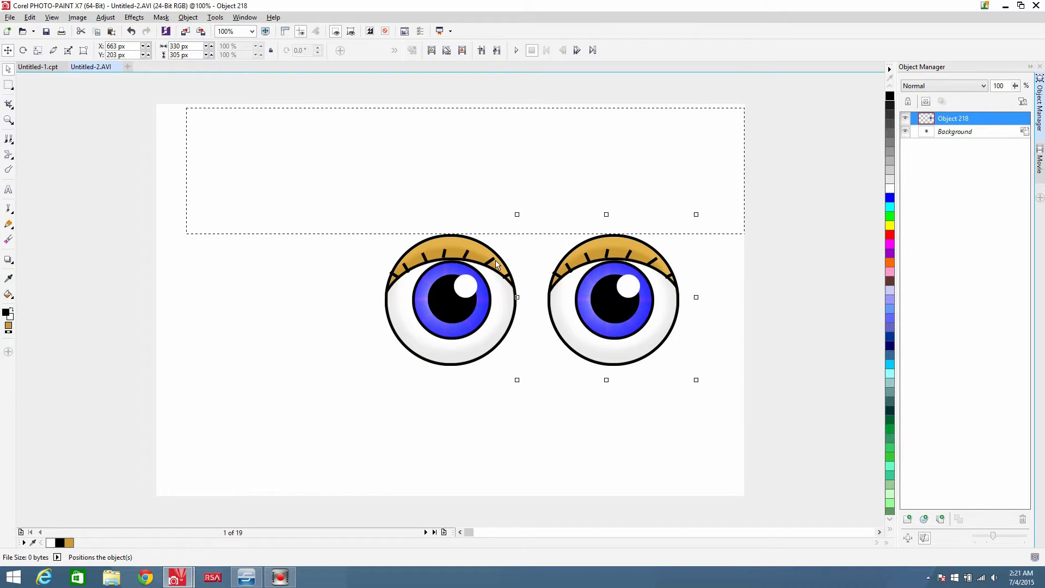
pyautogui.click(273, 322)
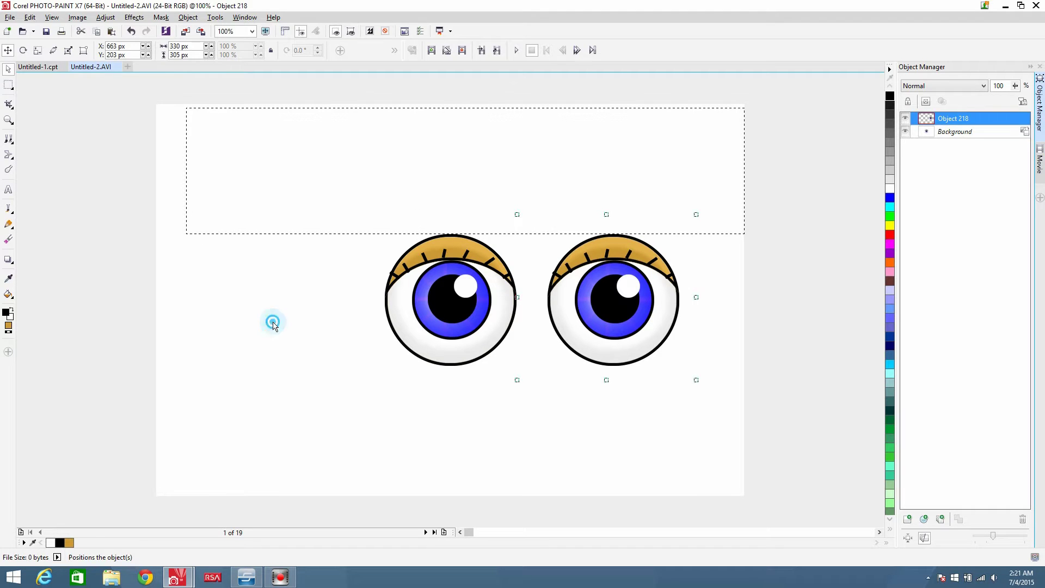
pyautogui.click(8, 84)
pyautogui.click(337, 353)
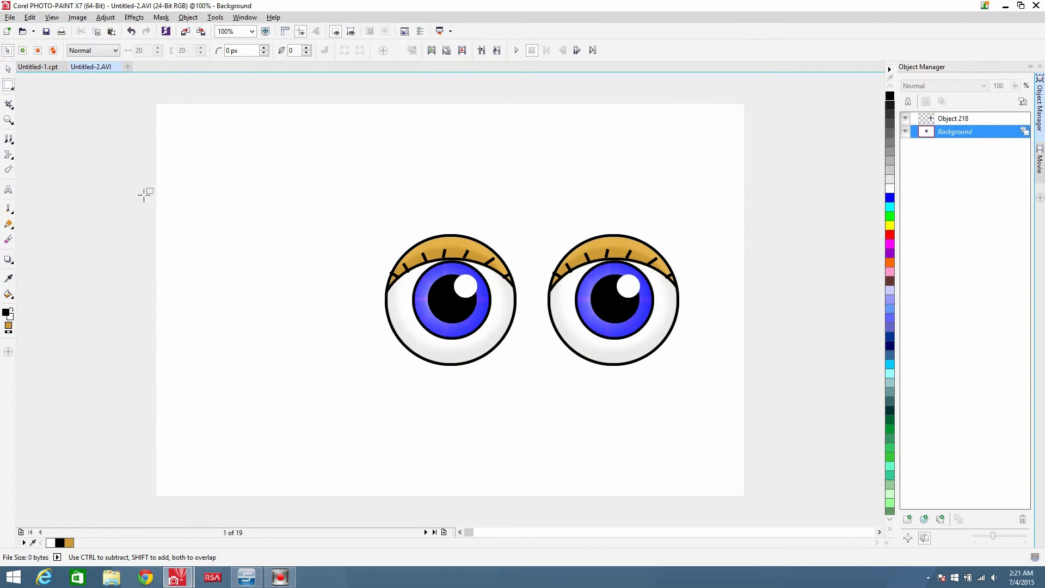
# Cut the aligned second eye, paste it back in place in frame 1, and merge it with the background
pyautogui.click(8, 68)
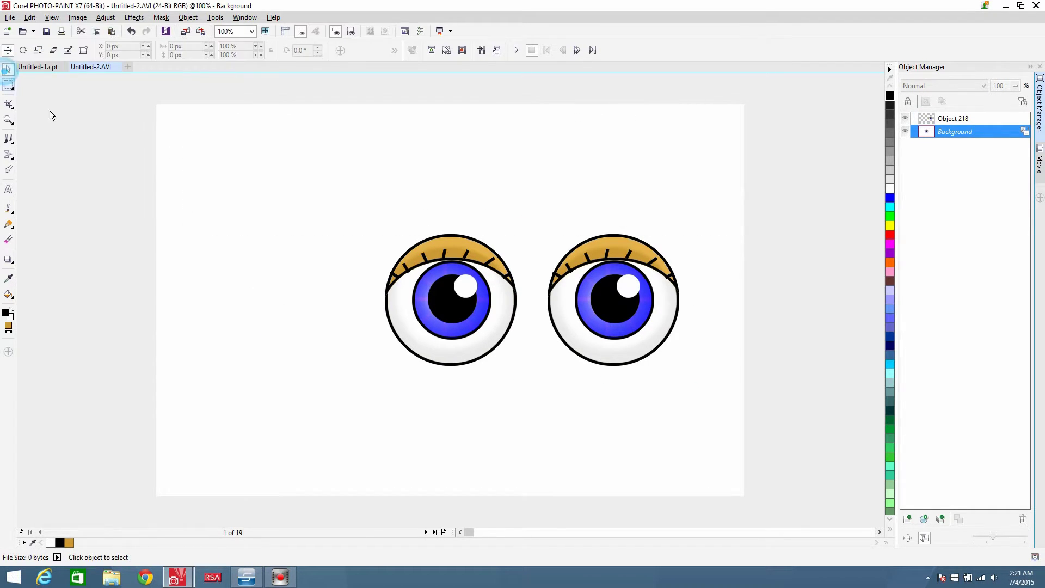
pyautogui.click(612, 272)
pyautogui.press('Delete')
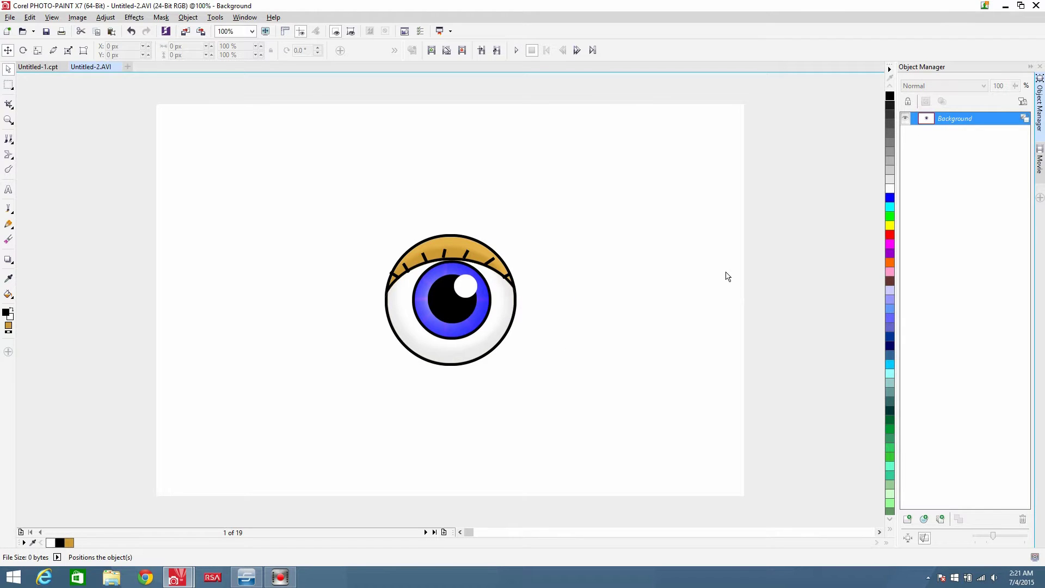
pyautogui.hotkey('ctrl', 'v')
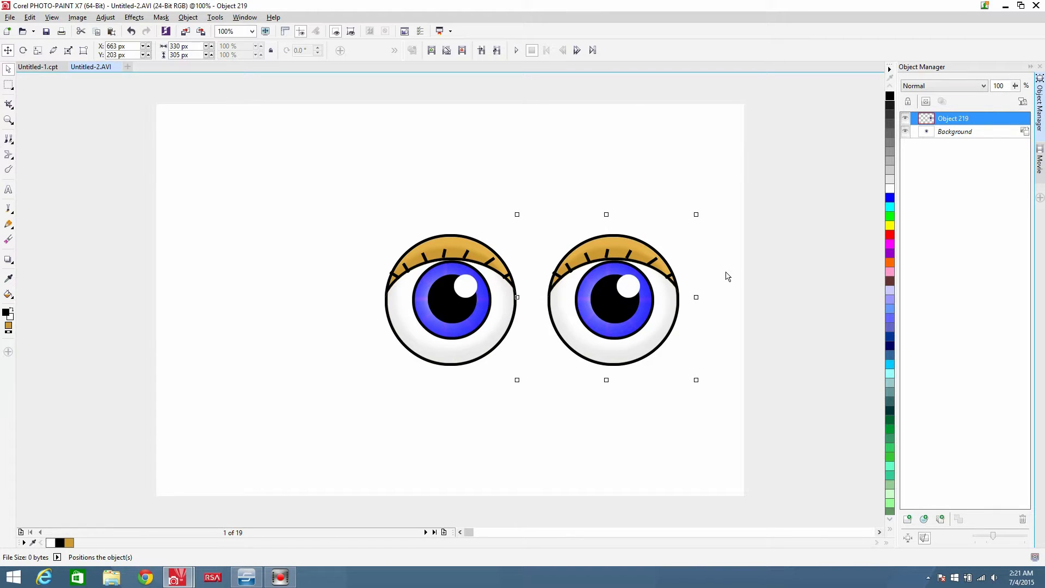
pyautogui.hotkey('ctrl', 'shift', 'Down')
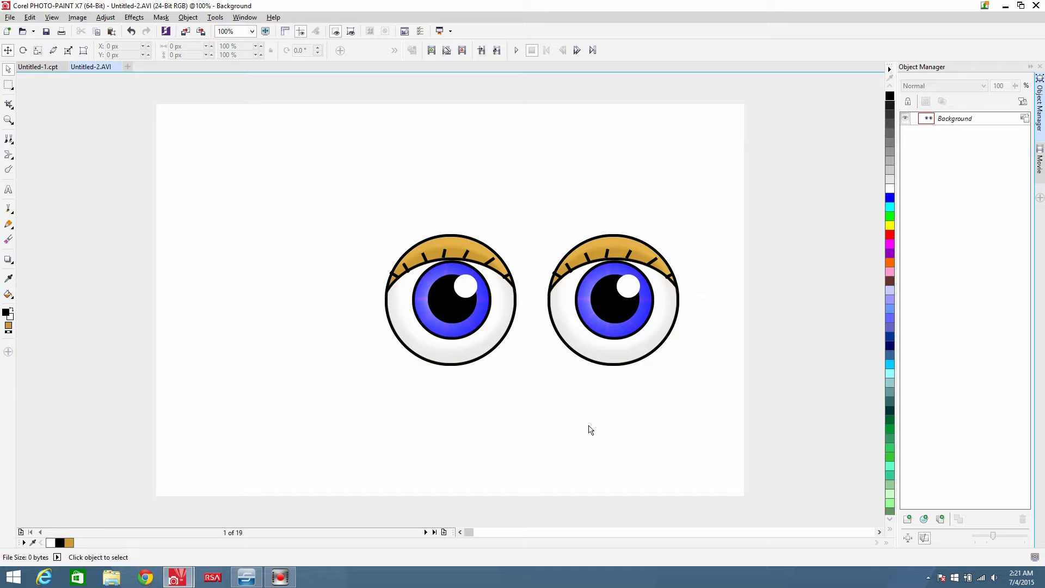
# Paste the second eye into frames 2, 3 and 4, merging it with the background in each frame
pyautogui.click(425, 532)
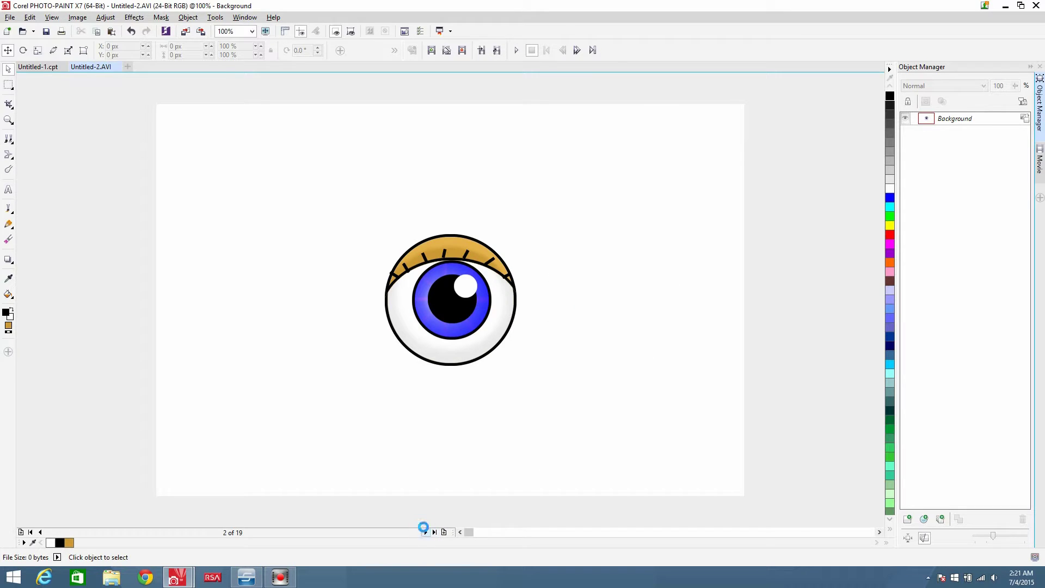
pyautogui.hotkey('ctrl', 'v')
pyautogui.hotkey('ctrl', 'shift', 'Down')
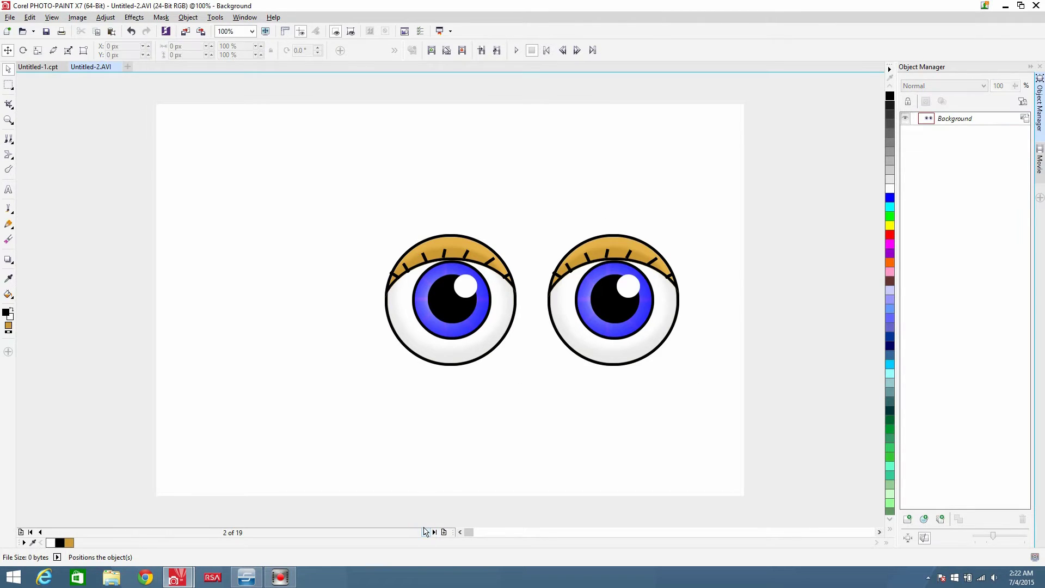
pyautogui.click(426, 532)
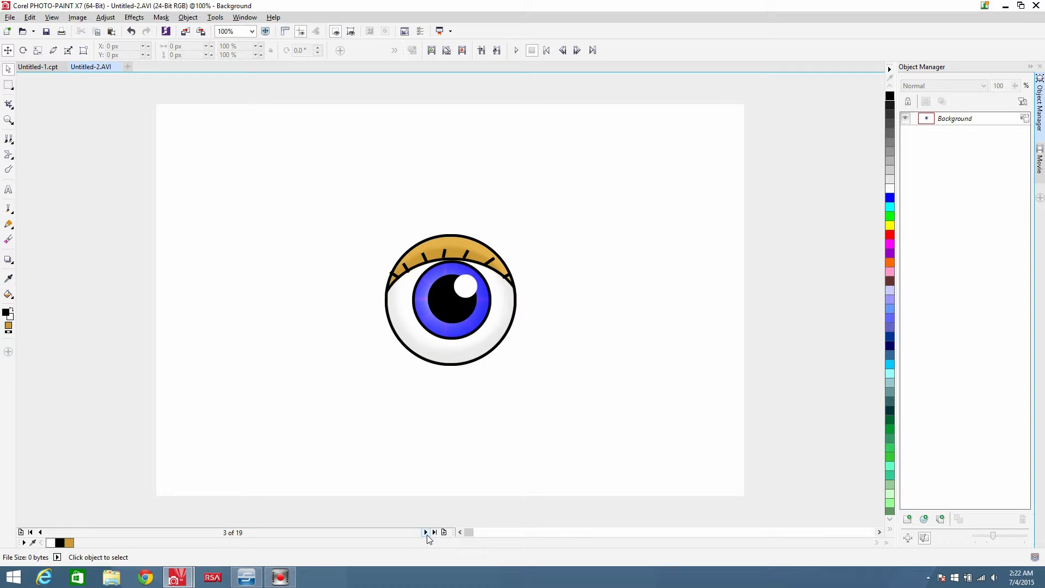
pyautogui.hotkey('ctrl', 'v')
pyautogui.hotkey('ctrl', 'shift', 'Down')
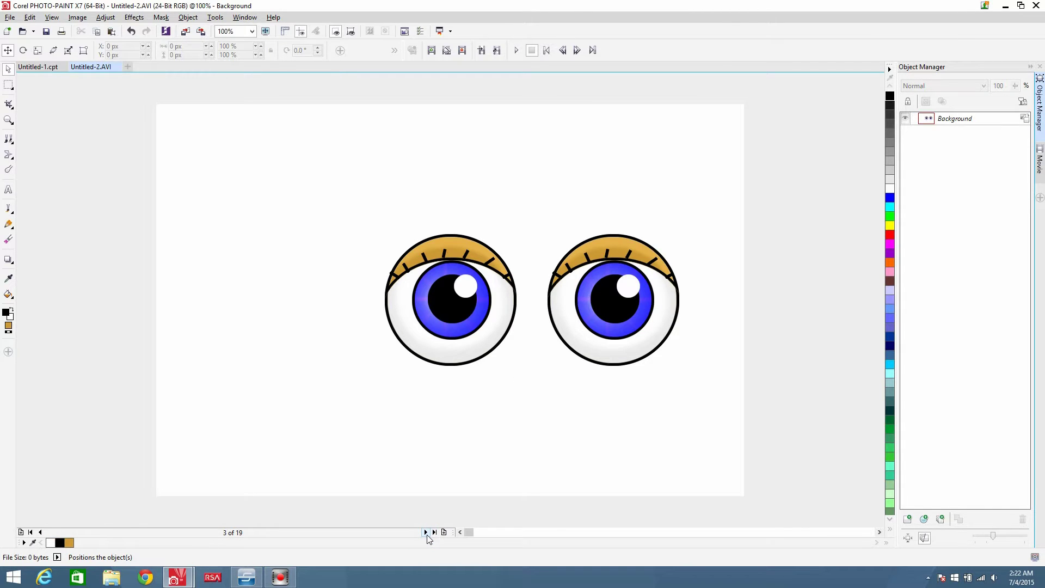
pyautogui.click(425, 532)
pyautogui.hotkey('ctrl', 'v')
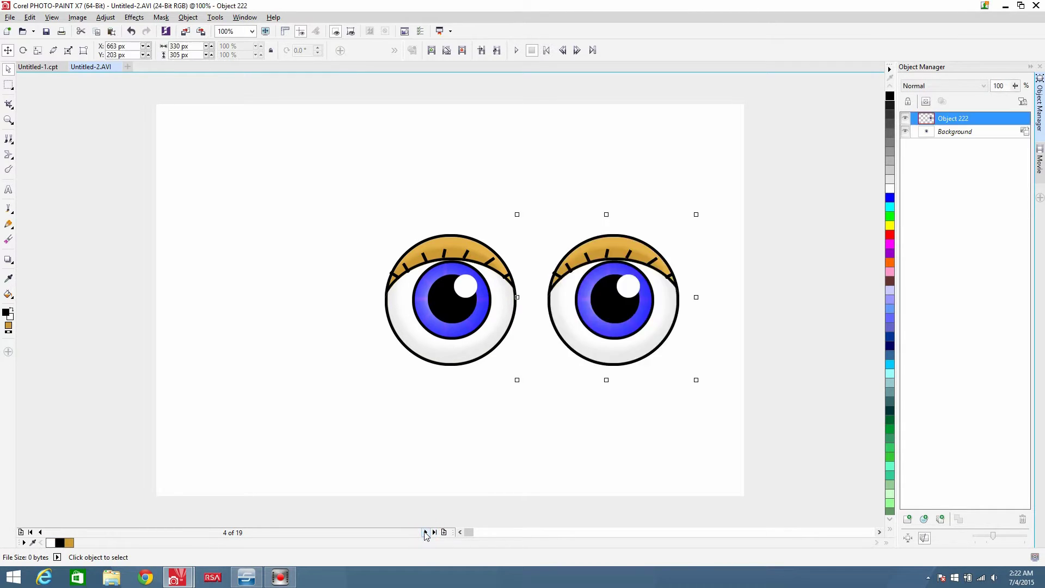
pyautogui.hotkey('ctrl', 'shift', 'Down')
pyautogui.click(426, 533)
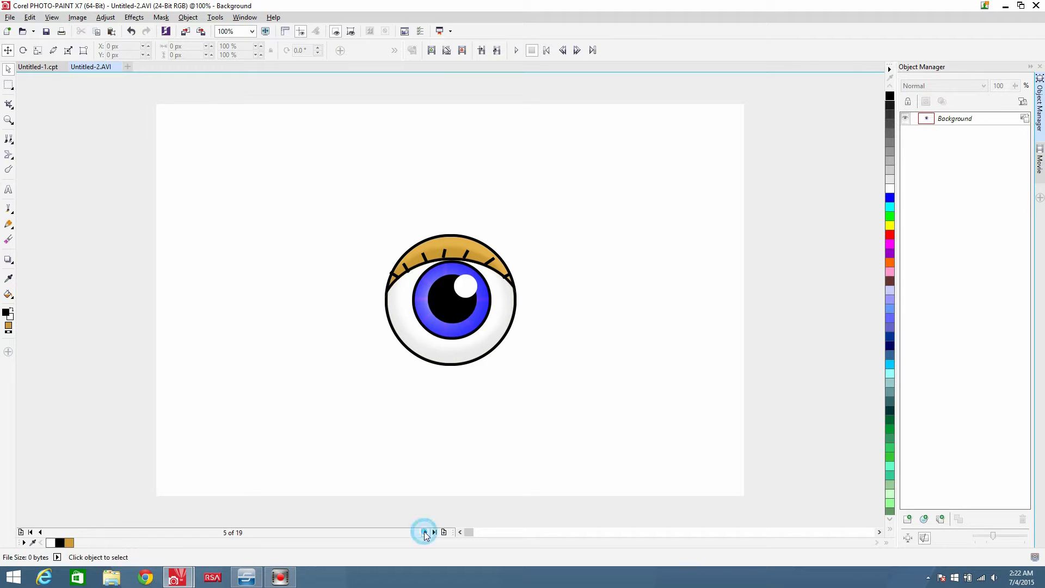
# Paste the second eye into frames 5, 6 and 7, merging it with the background in each frame
pyautogui.hotkey('ctrl', 'v')
pyautogui.hotkey('ctrl', 'shift', 'Down')
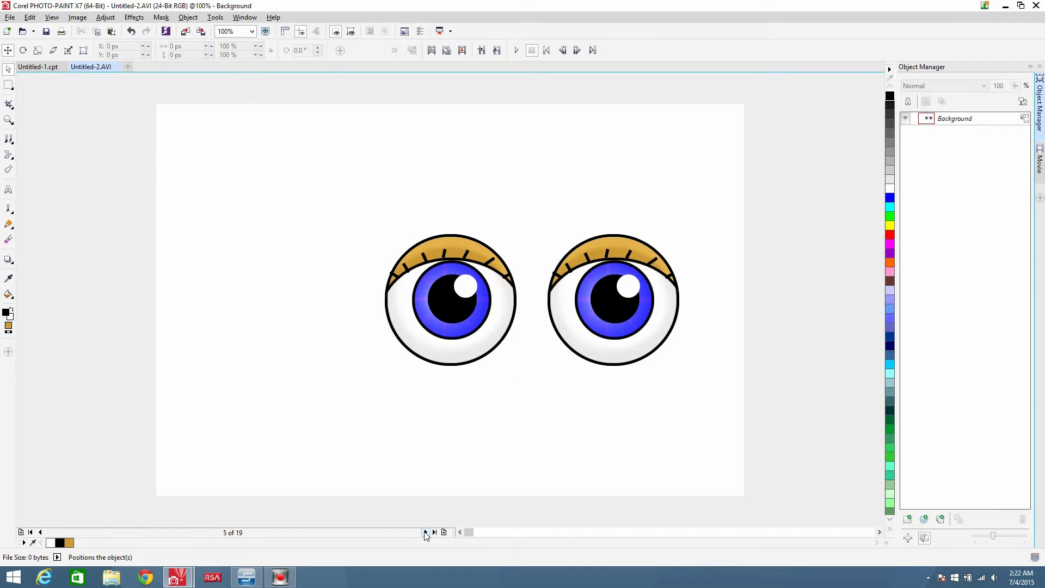
pyautogui.click(426, 533)
pyautogui.hotkey('ctrl', 'v')
pyautogui.hotkey('ctrl', 'shift', 'Down')
pyautogui.click(426, 532)
pyautogui.hotkey('ctrl', 'v')
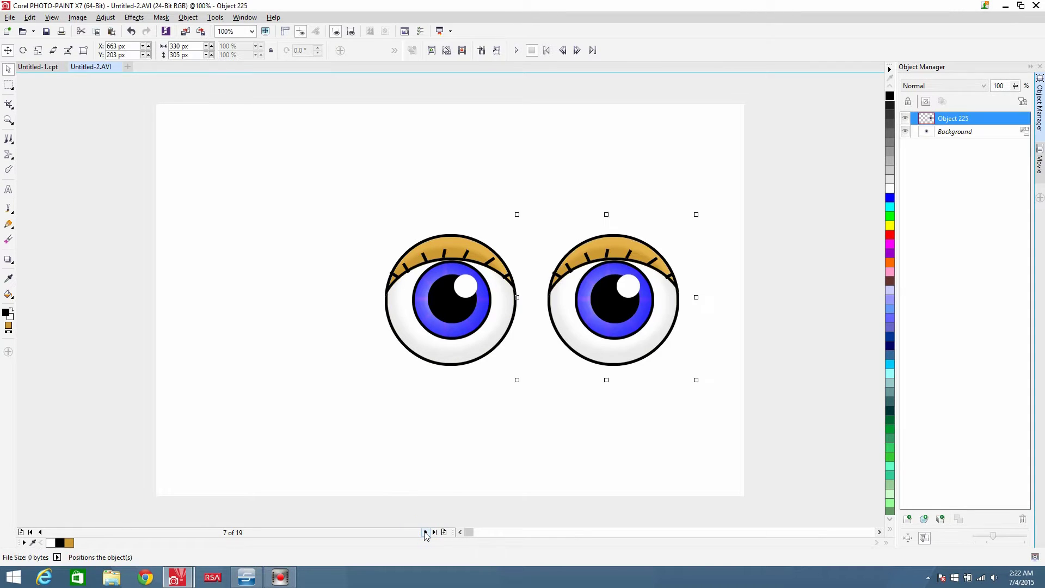
pyautogui.hotkey('ctrl', 'shift', 'Down')
# Paste the second eye into frames 8 and 9, merging it with the background in both frames
pyautogui.click(425, 532)
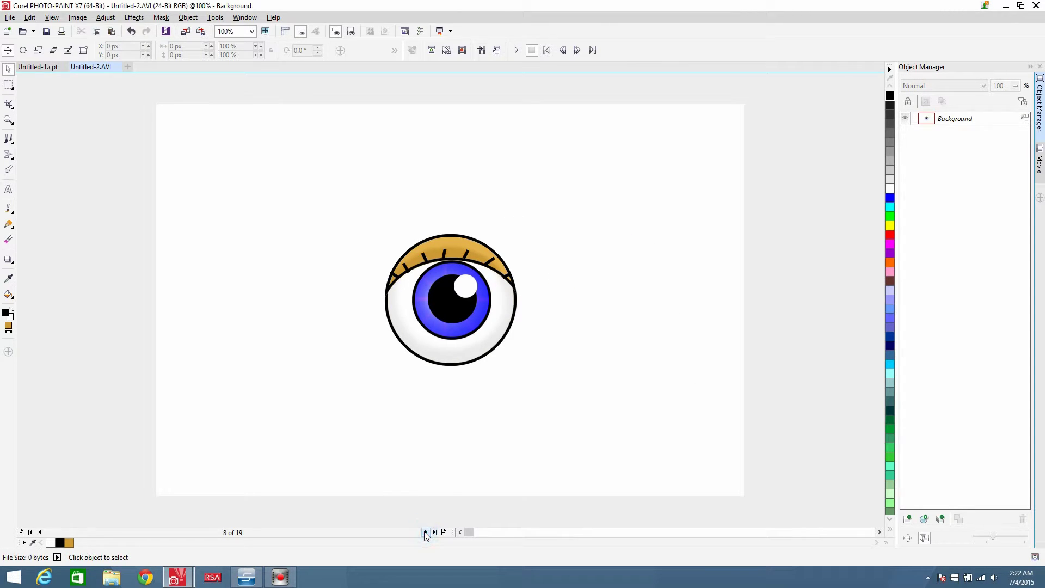
pyautogui.hotkey('ctrl', 'v')
pyautogui.hotkey('ctrl', 'shift', 'Down')
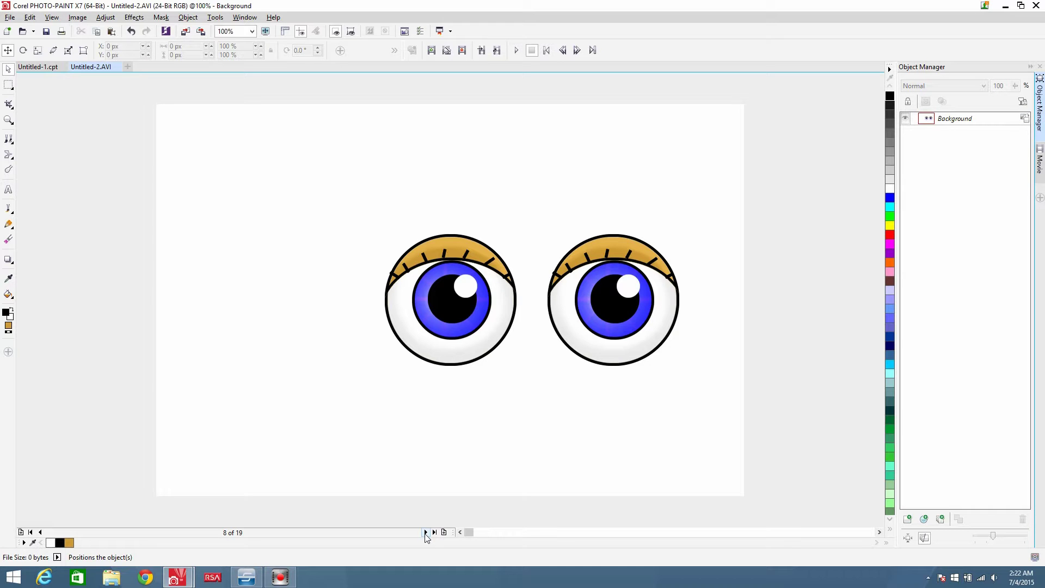
pyautogui.click(425, 532)
pyautogui.hotkey('ctrl', 'v')
pyautogui.hotkey('ctrl', 'shift', 'Down')
# Add the second eye to frames 10 and 11 and merge each pasted copy with the background
pyautogui.click(425, 533)
pyautogui.hotkey('ctrl', 'v')
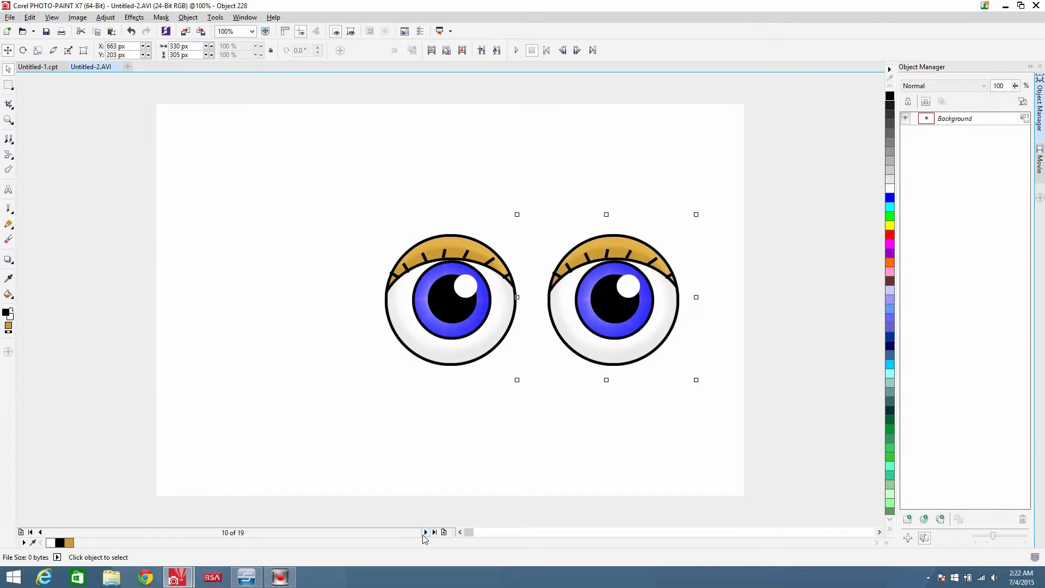
pyautogui.hotkey('ctrl', 'shift', 'Down')
pyautogui.click(425, 532)
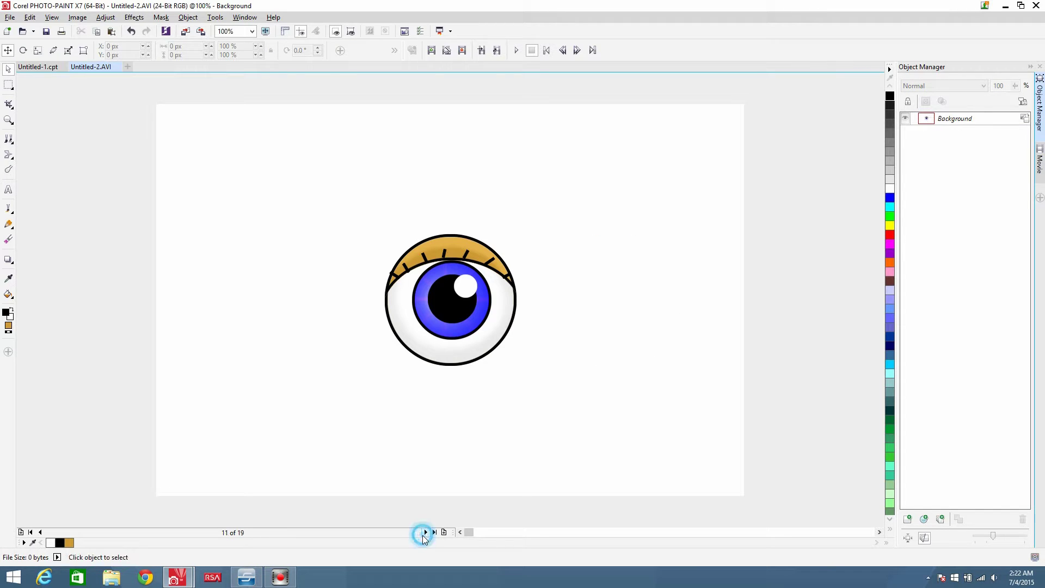
pyautogui.hotkey('ctrl', 'v')
pyautogui.hotkey('ctrl', 'shift', 'Down')
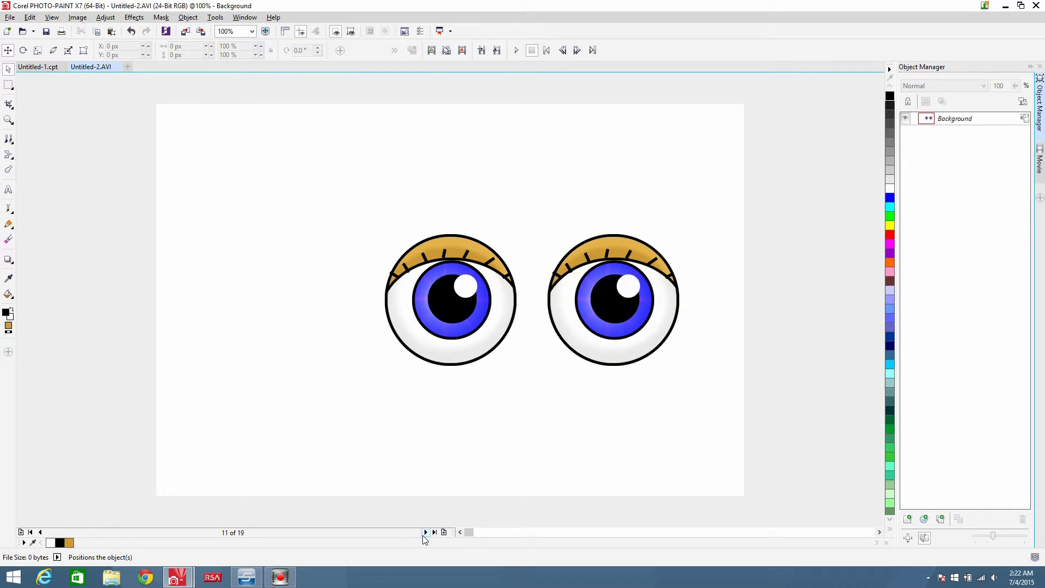
pyautogui.hotkey('ctrl', 'v')
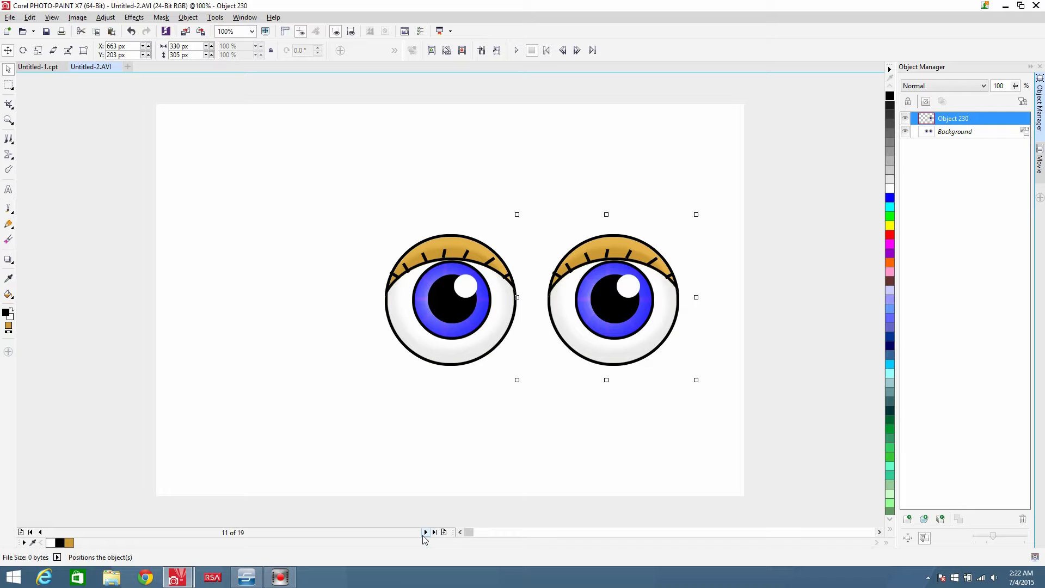
pyautogui.hotkey('ctrl', 'shift', 'Down')
# Skip the closed-eye frames 12 to 14, then paste the second eye into frames 15 and 16 and merge it with the background
pyautogui.click(426, 533)
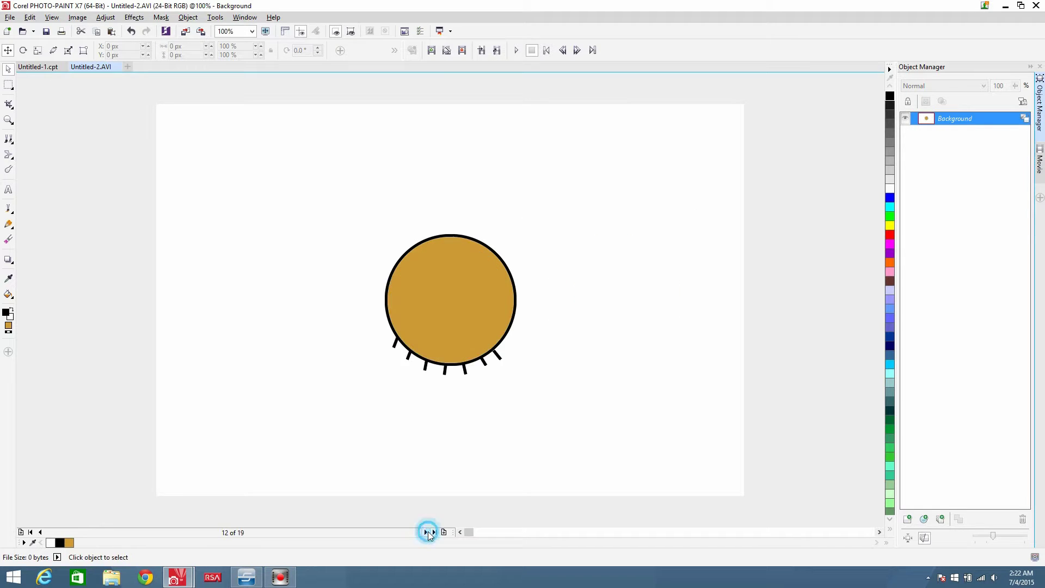
pyautogui.click(427, 532)
pyautogui.click(426, 532)
pyautogui.click(426, 532)
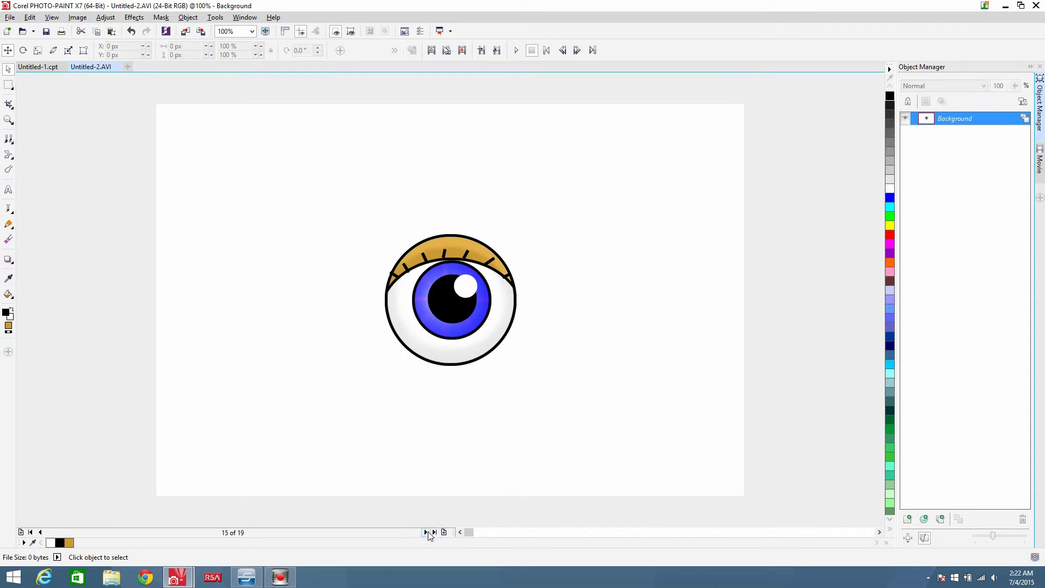
pyautogui.hotkey('ctrl', 'v')
pyautogui.hotkey('ctrl', 'shift', 'Down')
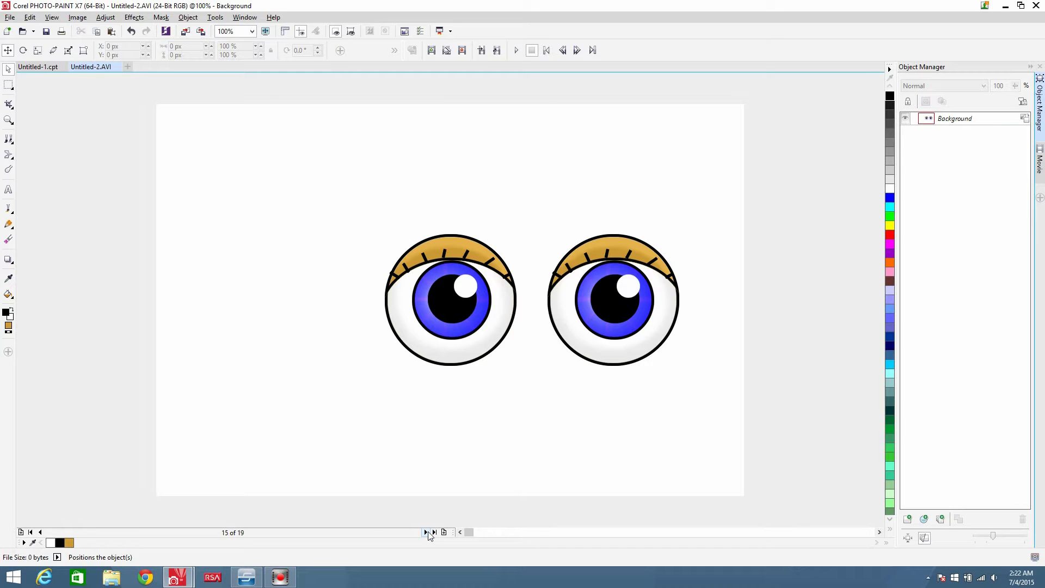
pyautogui.click(425, 532)
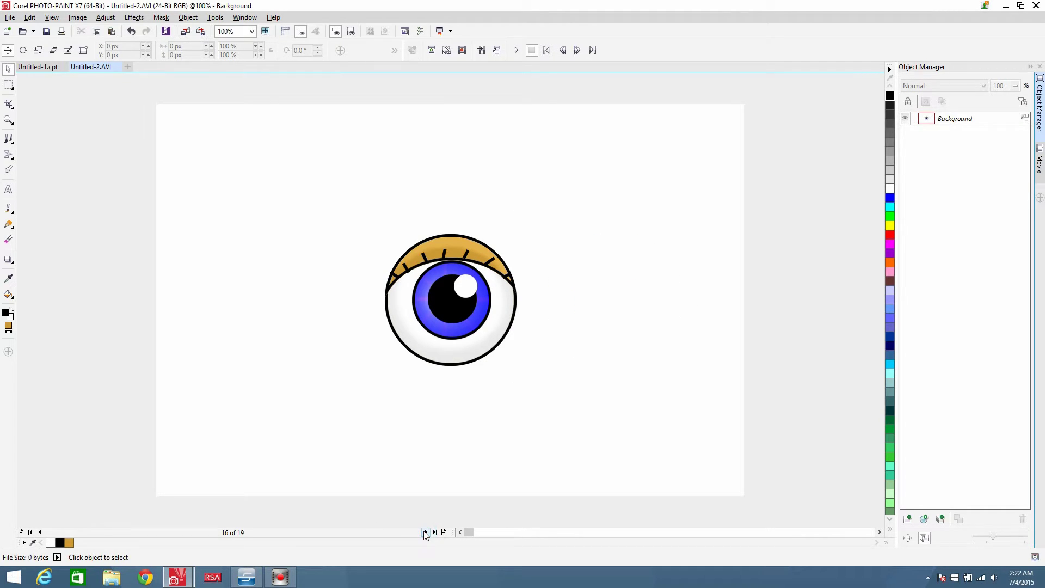
pyautogui.hotkey('ctrl', 'v')
pyautogui.hotkey('ctrl', 'shift', 'Down')
# Paste the second eye into frames 17, 18 and 19, merging it with the background in each frame
pyautogui.click(425, 533)
pyautogui.hotkey('ctrl', 'v')
pyautogui.hotkey('ctrl', 'shift', 'Down')
pyautogui.click(425, 532)
pyautogui.hotkey('ctrl', 'v')
pyautogui.hotkey('ctrl', 'shift', 'Down')
pyautogui.click(425, 532)
pyautogui.hotkey('alt', 'v')
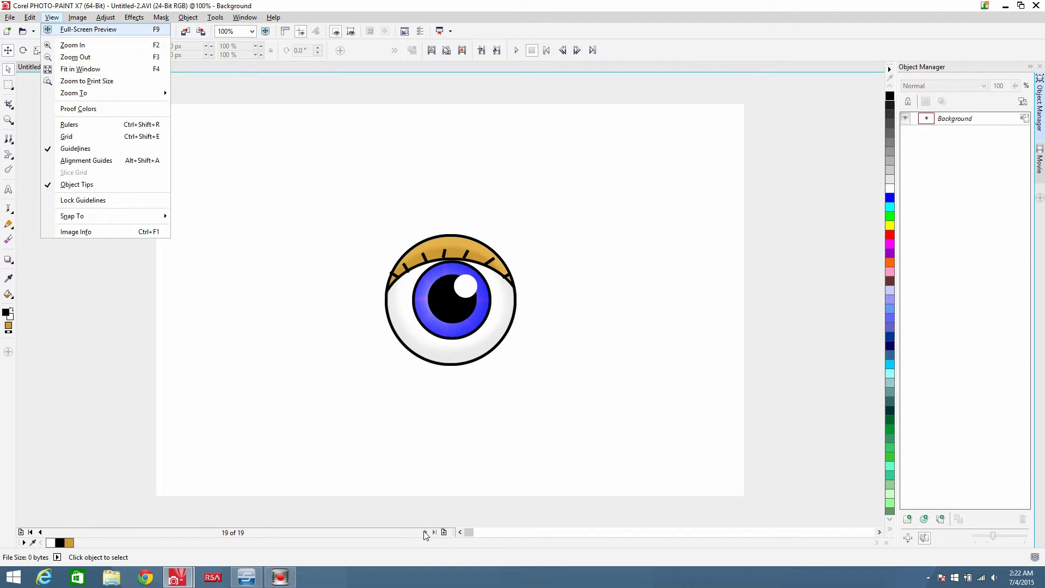
pyautogui.click(681, 417)
pyautogui.hotkey('ctrl', 'v')
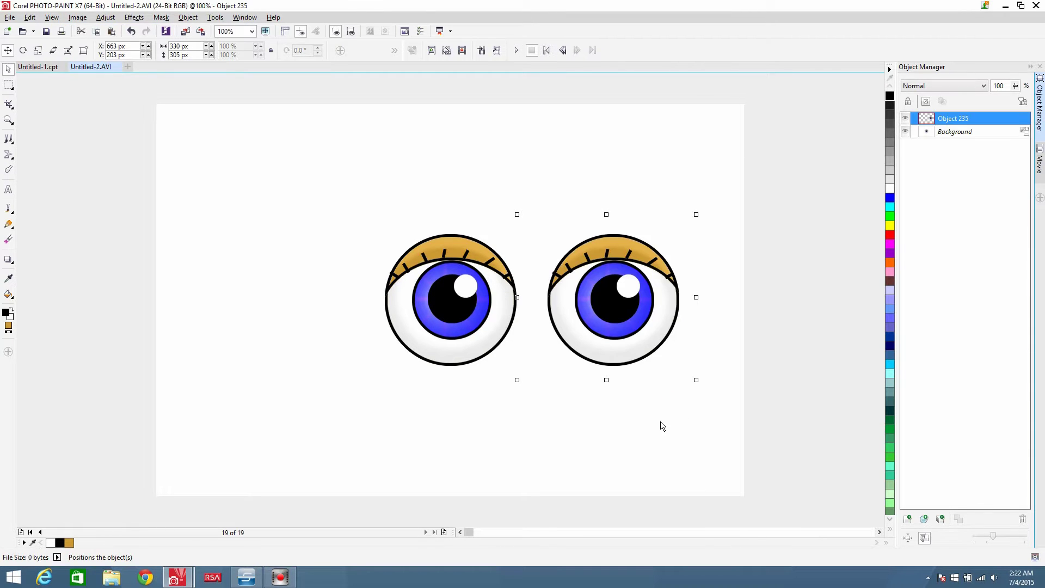
pyautogui.hotkey('ctrl', 'Down')
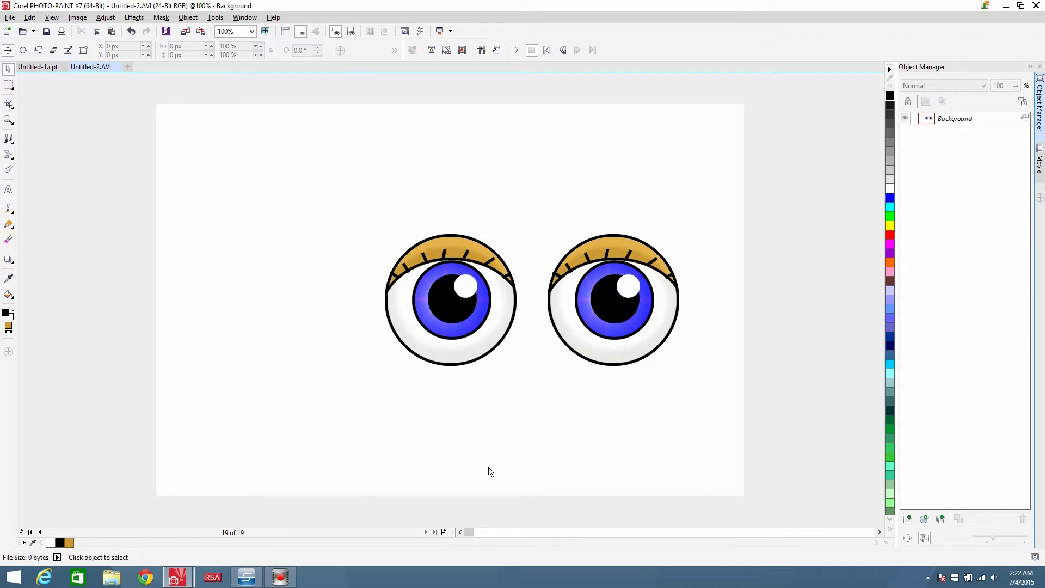
# Return to frame 12, enclose the closed eye and its lashes in an ellipse mask, and create an object about 310 by 298 px from it
pyautogui.click(40, 532)
pyautogui.click(40, 532)
pyautogui.click(39, 532)
pyautogui.click(39, 532)
pyautogui.click(40, 533)
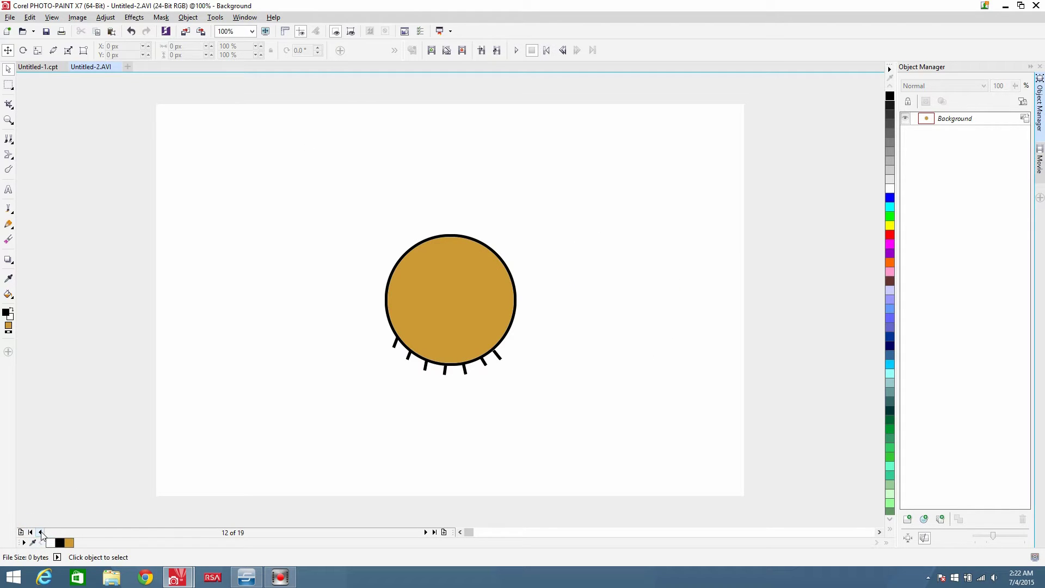
pyautogui.click(40, 532)
pyautogui.click(426, 532)
pyautogui.click(8, 86)
pyautogui.click(44, 95)
pyautogui.moveTo(364, 223); pyautogui.dragTo(534, 384)
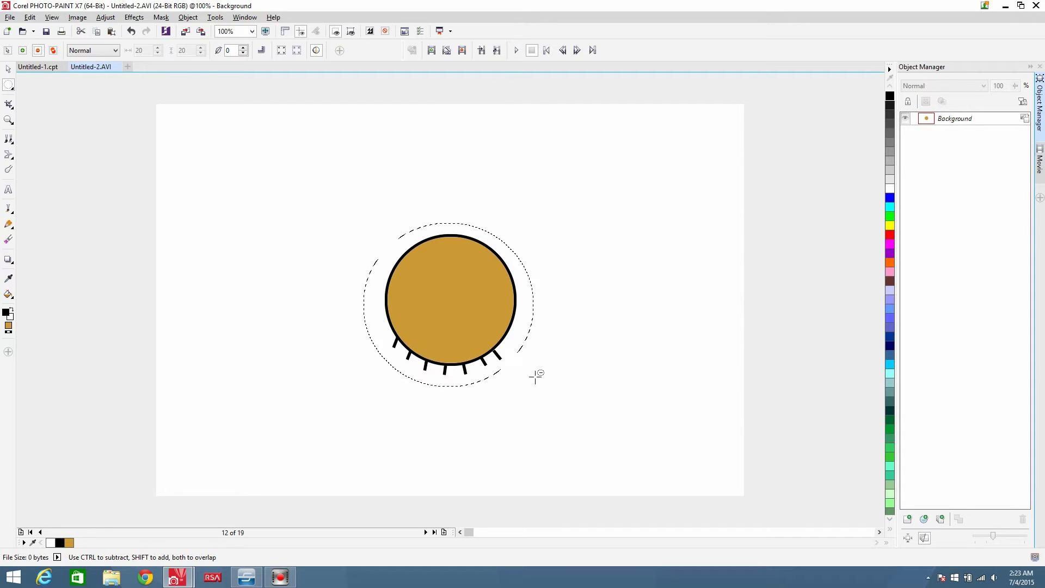
pyautogui.click(539, 379)
pyautogui.hotkey('ctrl', 'Up')
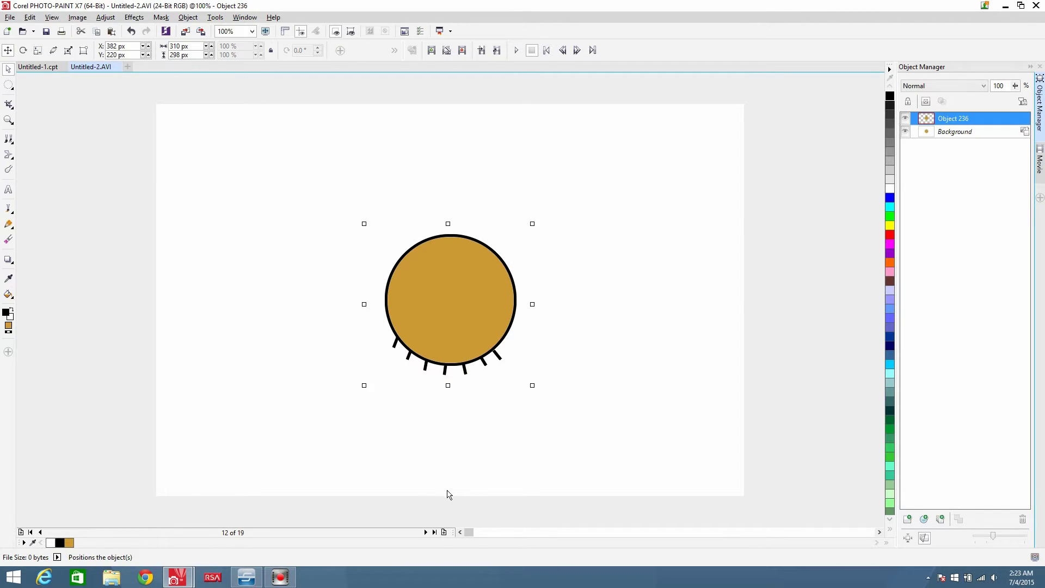
# Place the closed-eye object over the second eye in frame 16 at about X 685, Y 216 px, then cut and repaste it to compare alignment
pyautogui.doubleClick(425, 532)
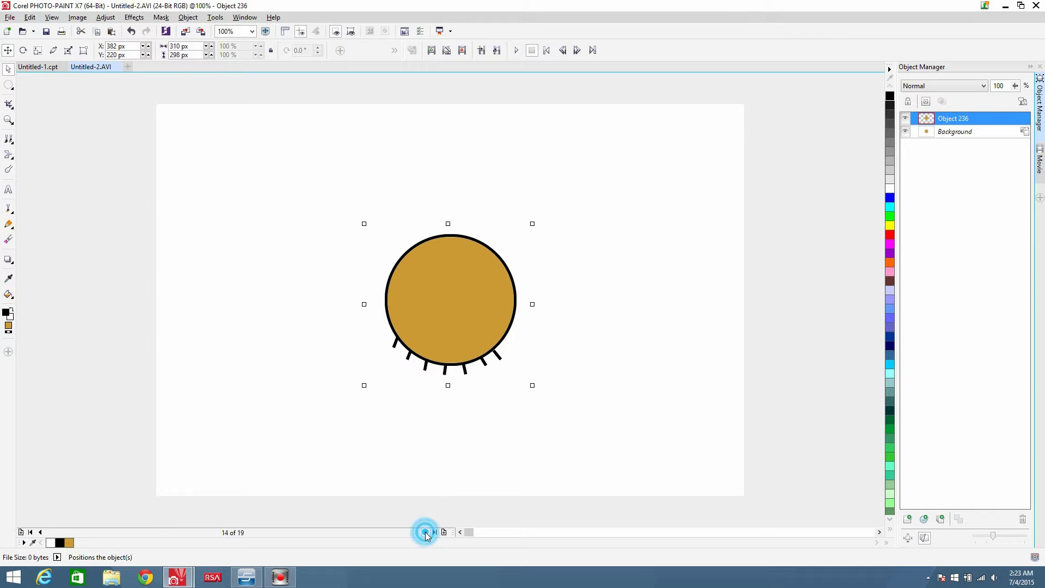
pyautogui.doubleClick(425, 532)
pyautogui.moveTo(477, 306); pyautogui.dragTo(641, 301)
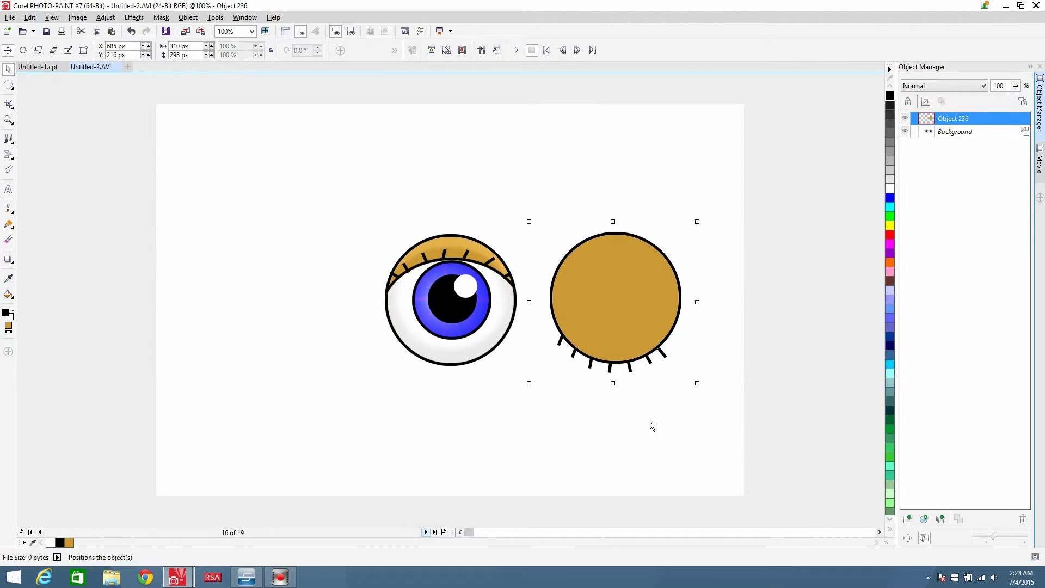
pyautogui.press('Delete')
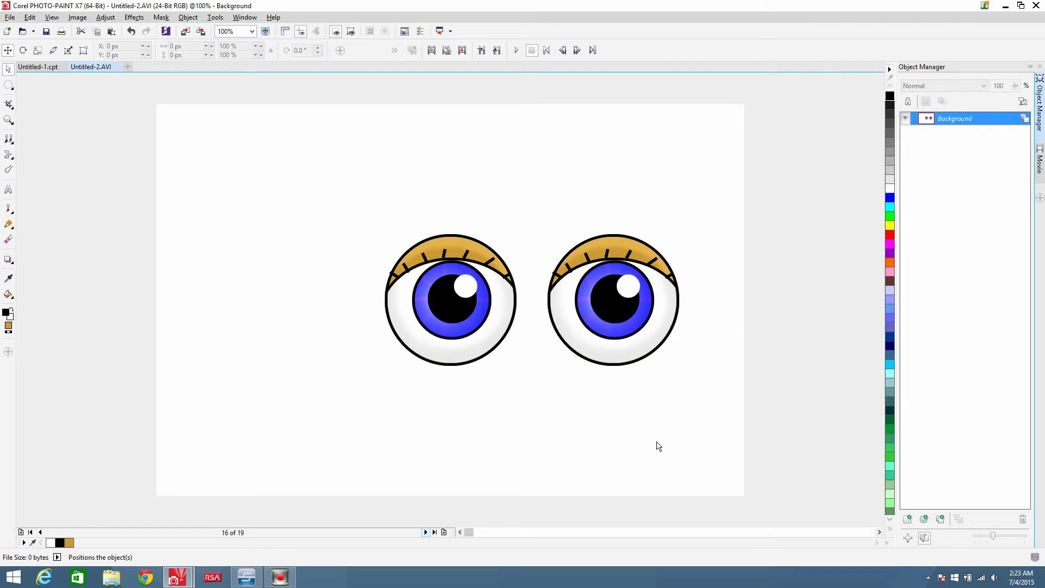
pyautogui.hotkey('ctrl', 'v')
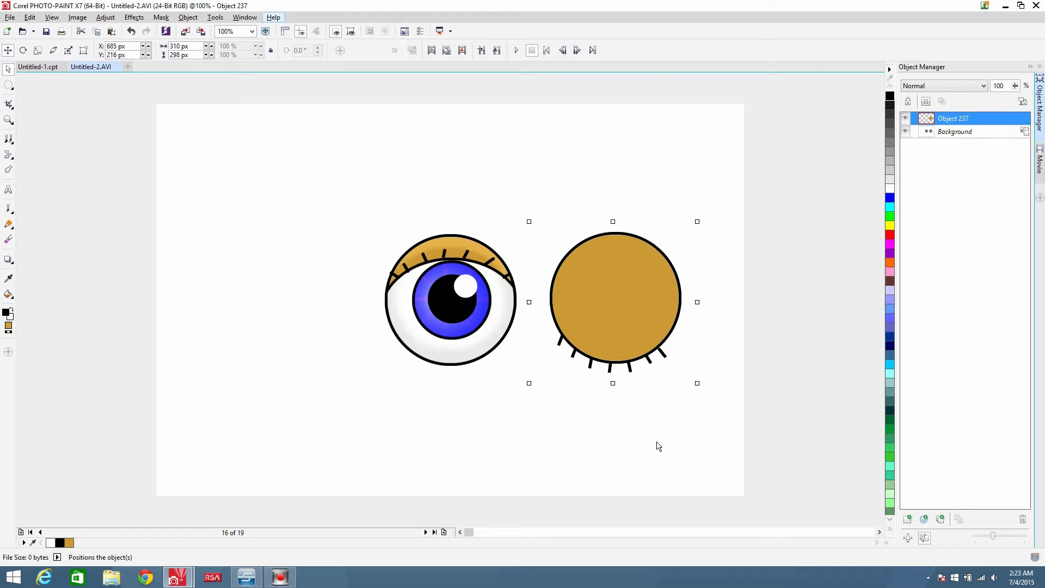
# Nudge the closed eye up to Y 214 px in frame 16, then cut and repaste it to compare with the open eye beneath
pyautogui.press('Right')
pyautogui.press('Right')
pyautogui.press('Right')
pyautogui.click(617, 442)
pyautogui.click(621, 427)
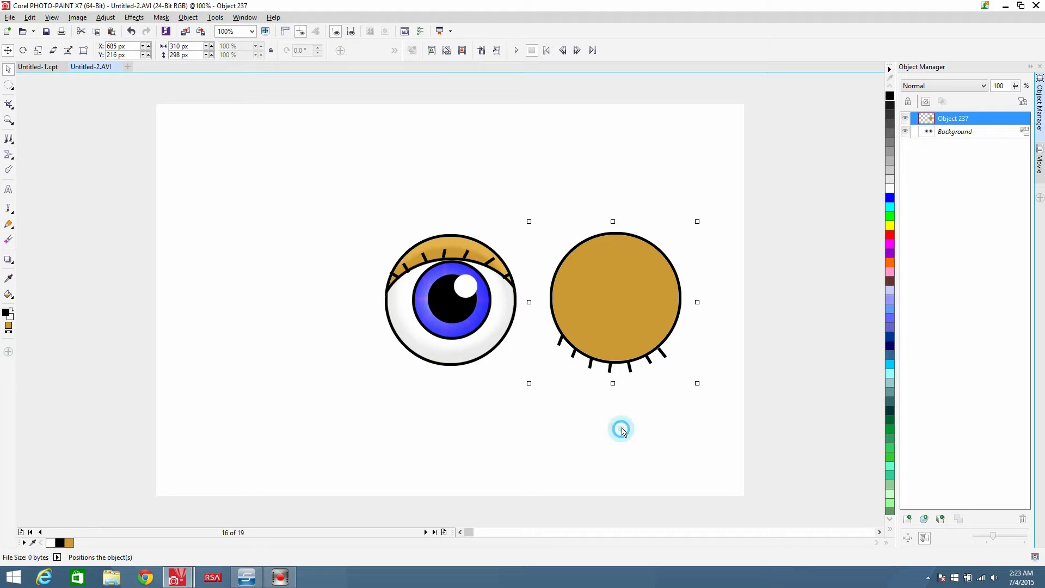
pyautogui.click(9, 85)
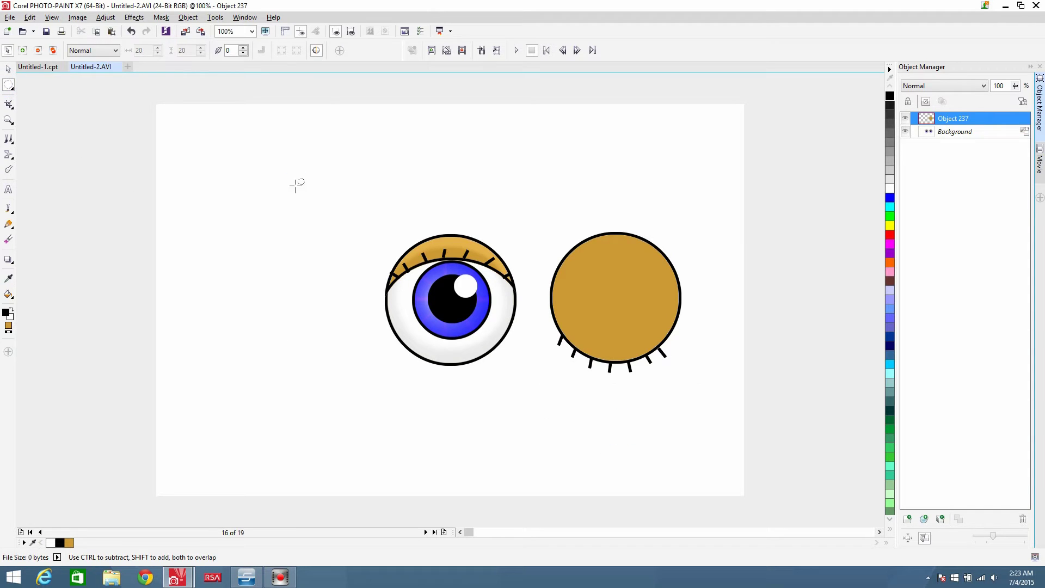
pyautogui.click(8, 69)
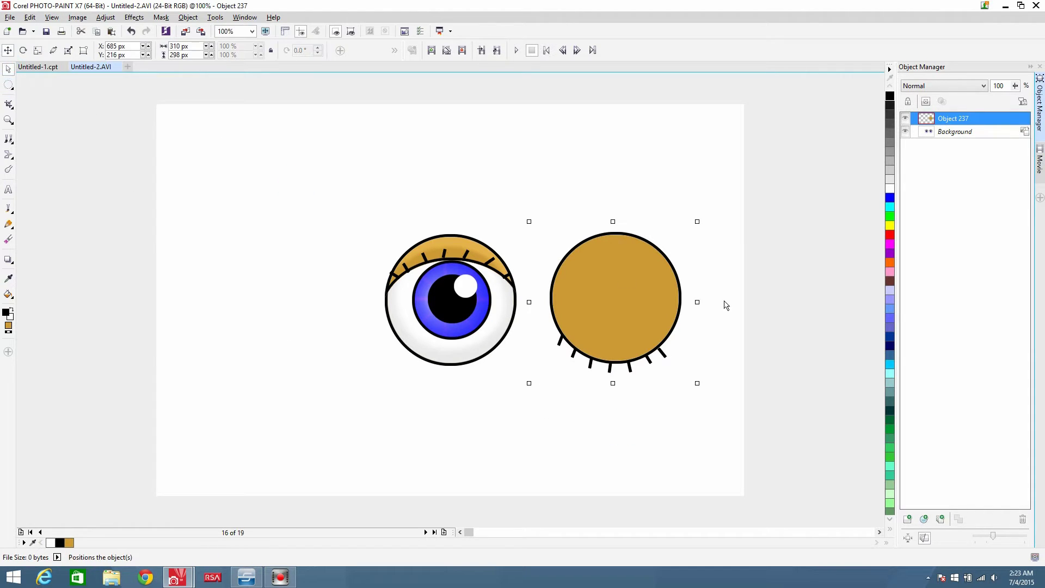
pyautogui.press('Up')
pyautogui.press('Up')
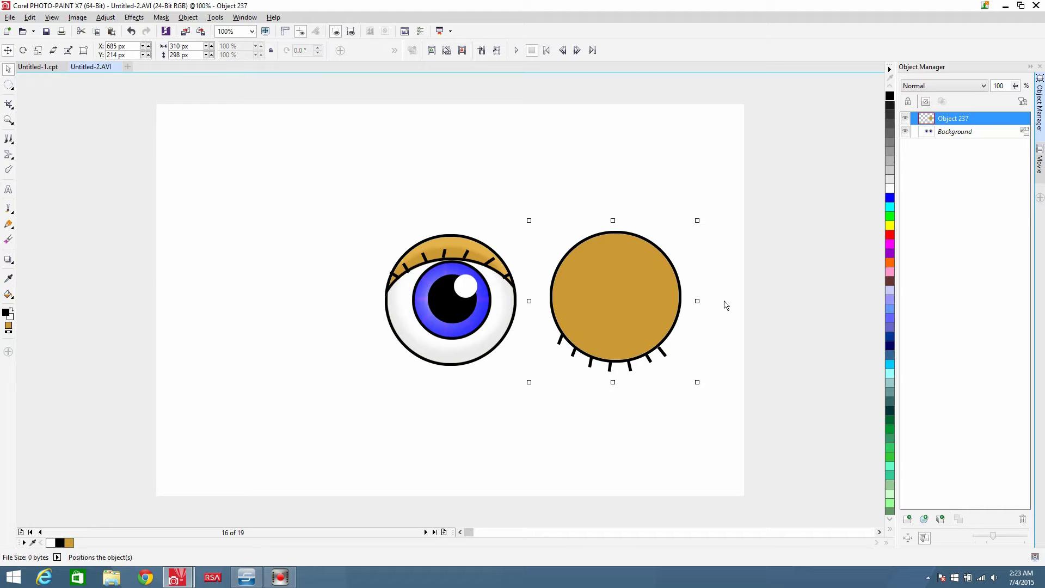
pyautogui.press('Delete')
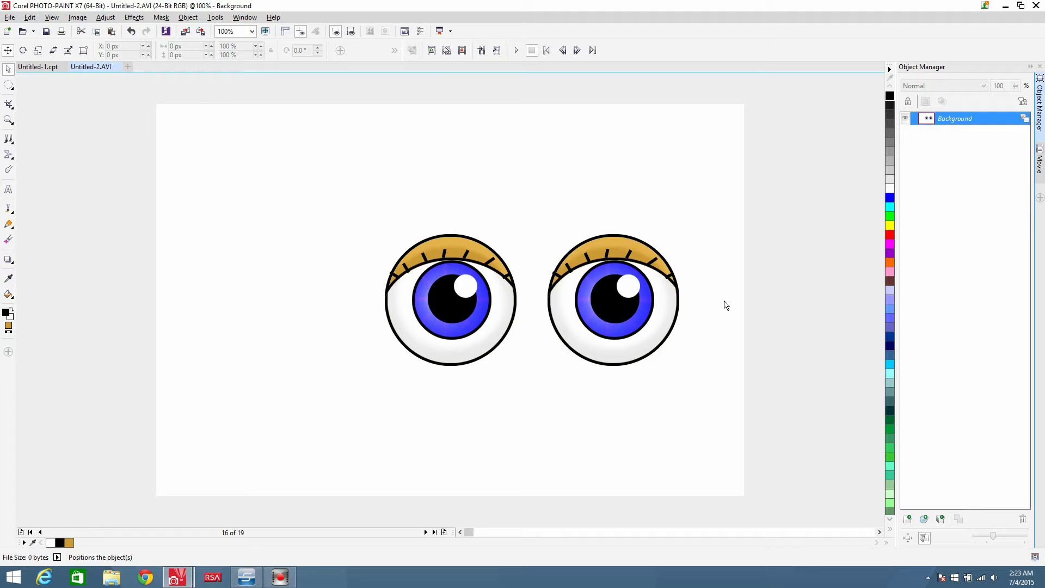
pyautogui.hotkey('ctrl', 'v')
# Try the closed eye at X 686 px, cutting and repasting it to compare its outline with the open eye
pyautogui.press('Right')
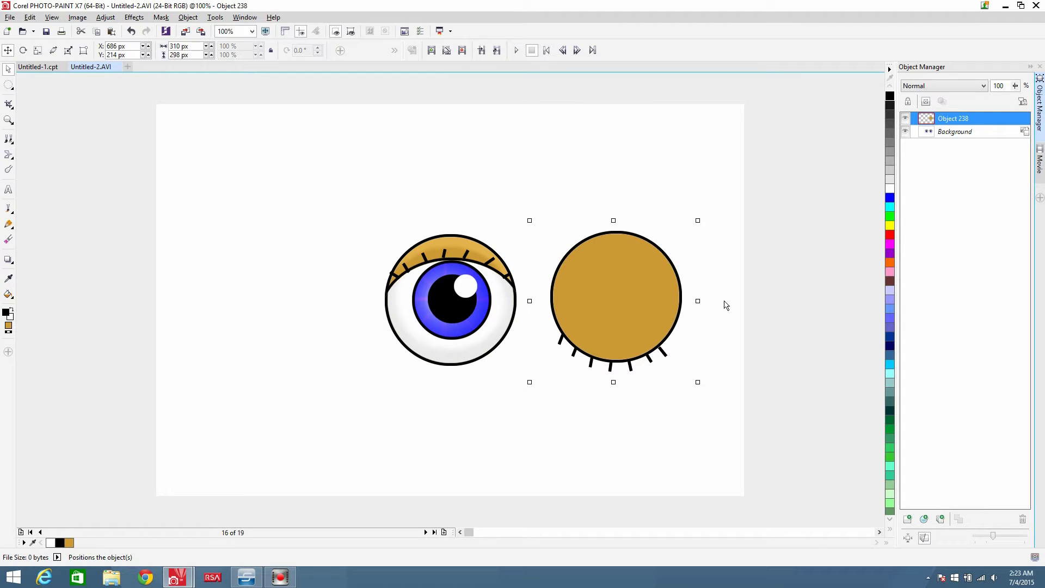
pyautogui.press('Delete')
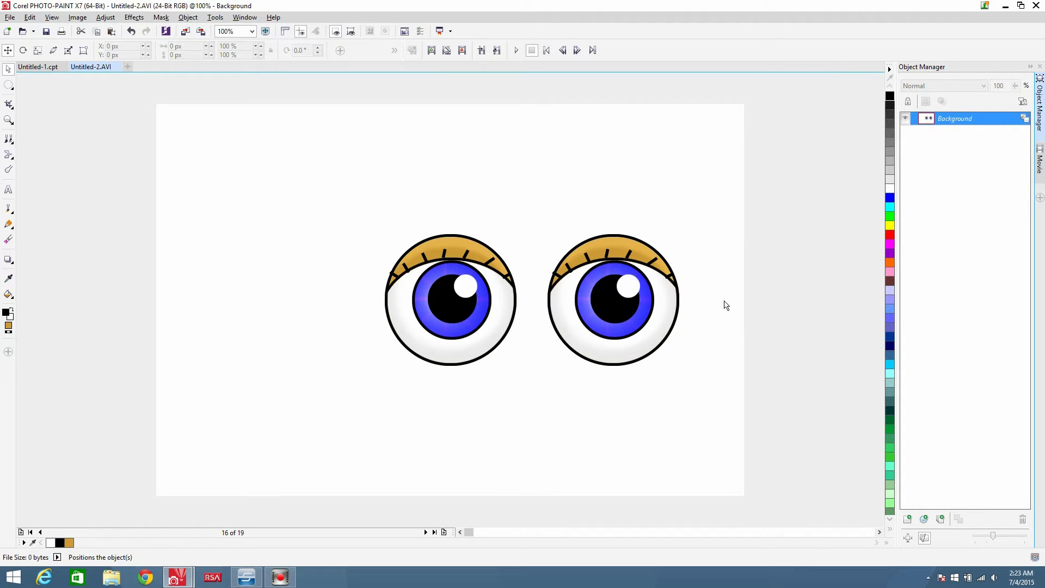
pyautogui.hotkey('ctrl', 'v')
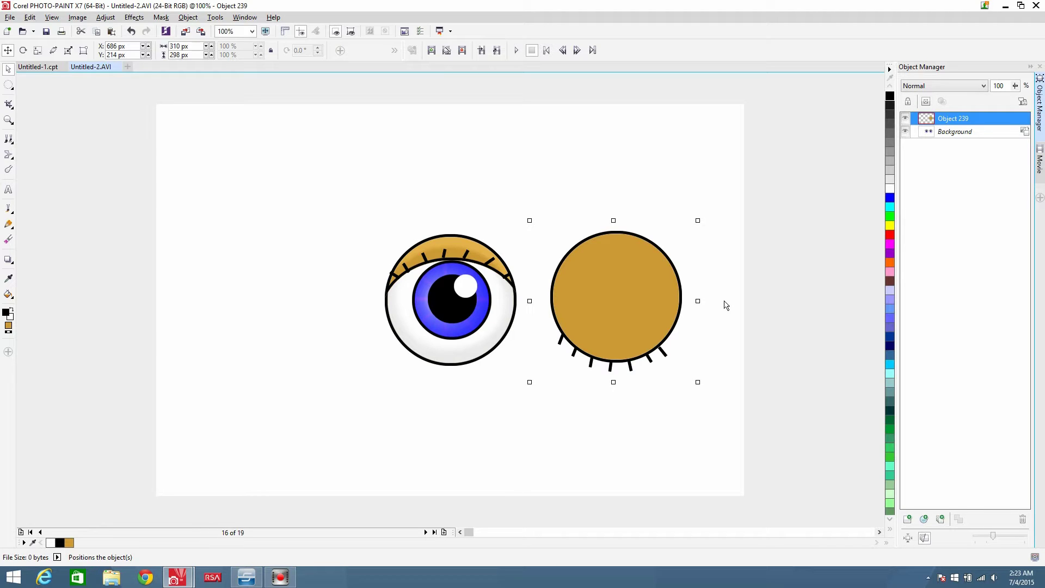
pyautogui.press('Delete')
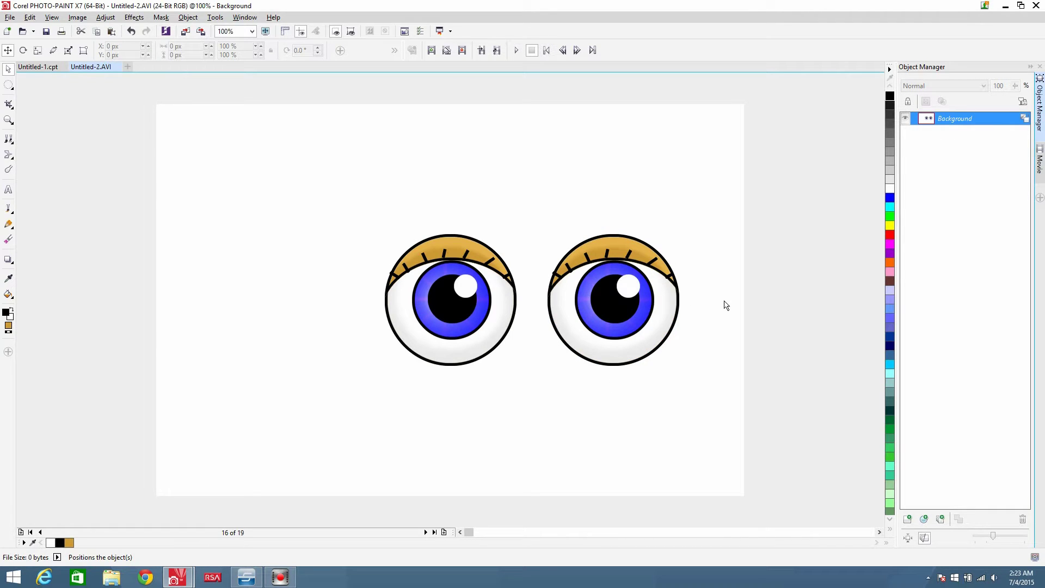
pyautogui.hotkey('ctrl', 'v')
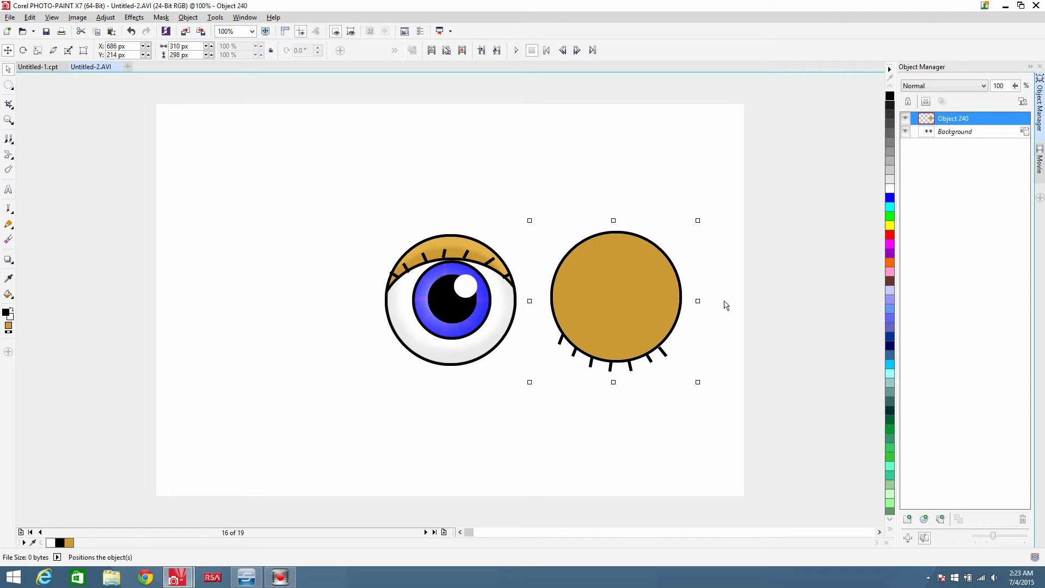
# Nudge the closed eye left to X 684 px, then cut and repaste it to check its alignment
pyautogui.press('Left')
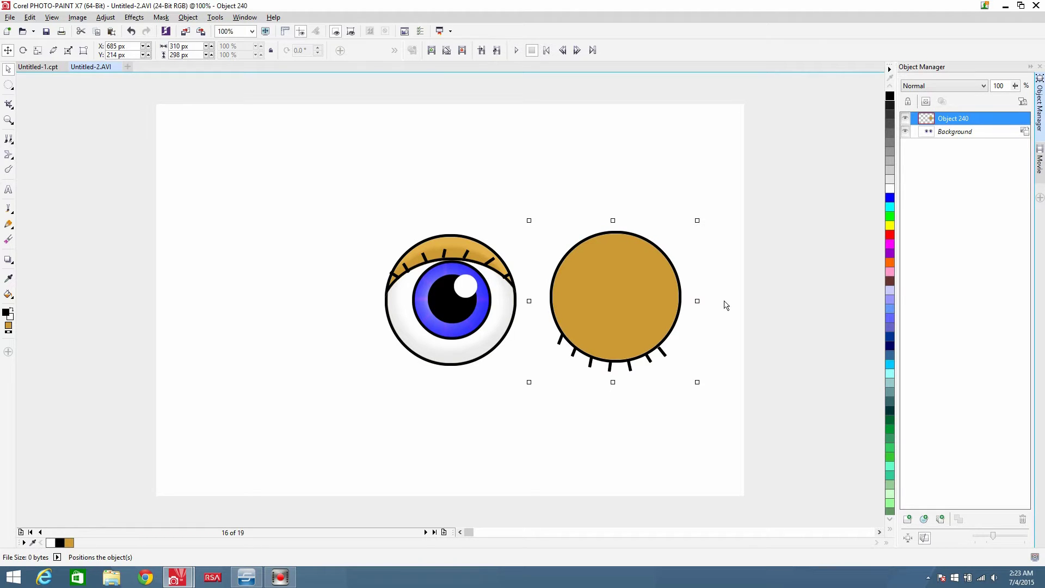
pyautogui.press('Left')
pyautogui.press('Delete')
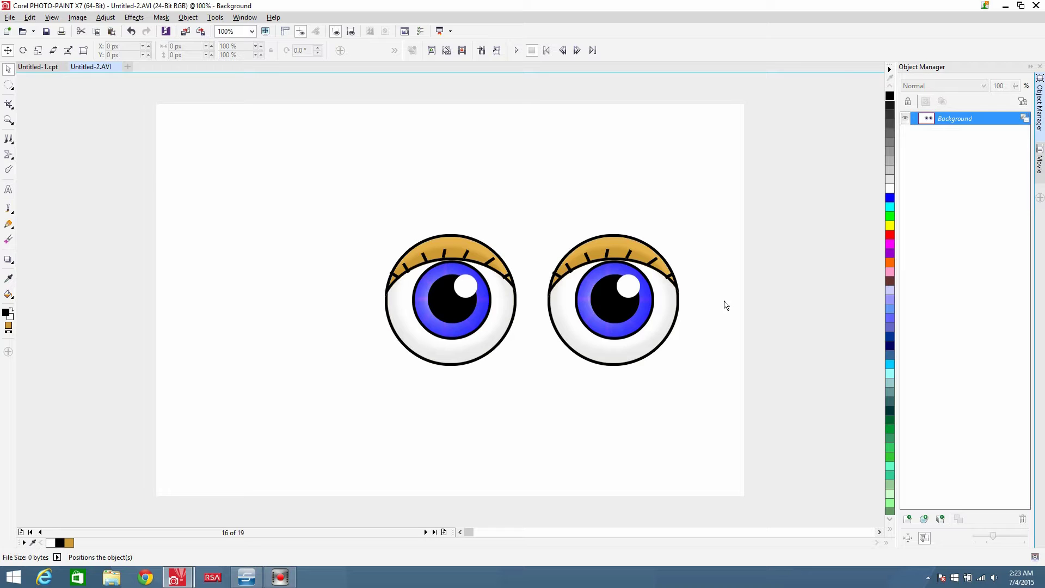
pyautogui.hotkey('ctrl', 'v')
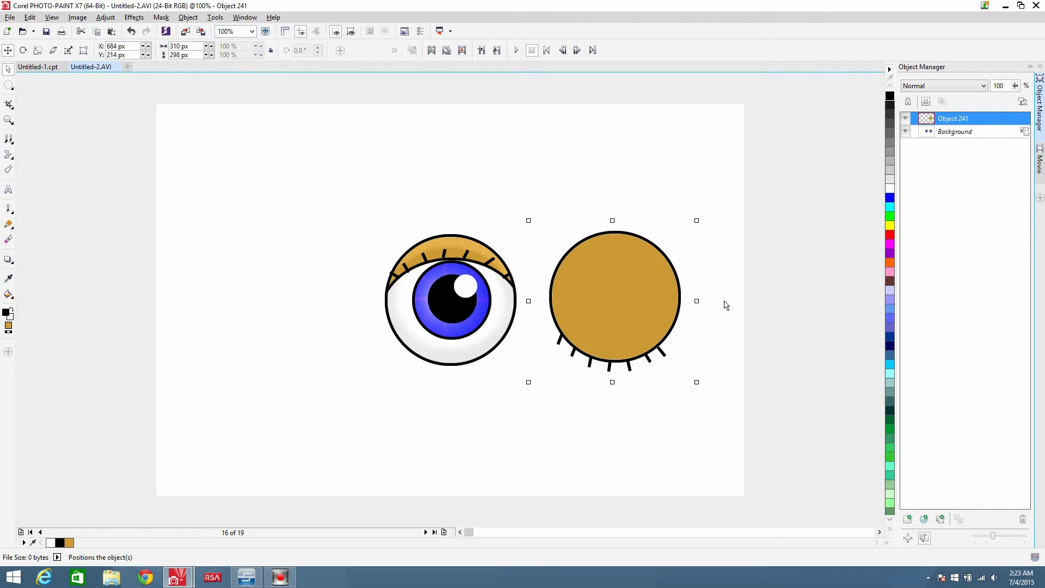
# Nudge the closed eye up to Y 213 px in frame 16, then cut it to compare with the open eye beneath
pyautogui.press('Delete')
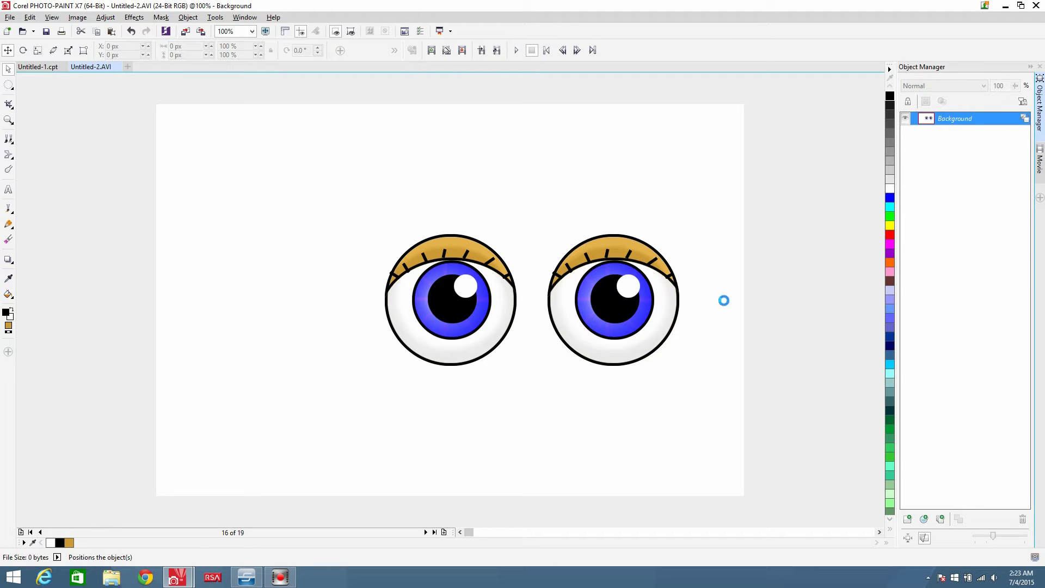
pyautogui.hotkey('ctrl', 'v')
pyautogui.press('Up')
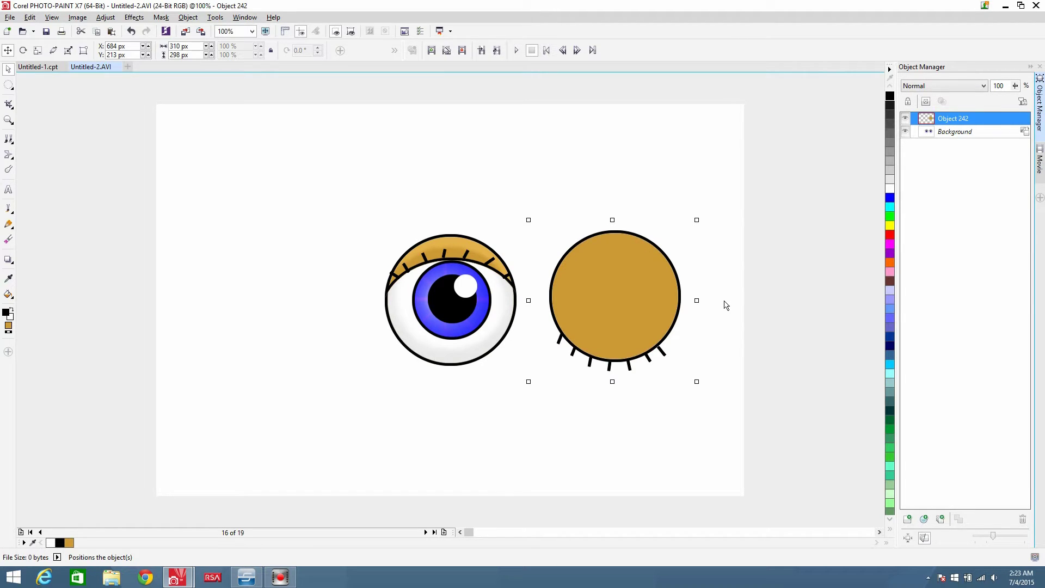
pyautogui.press('Delete')
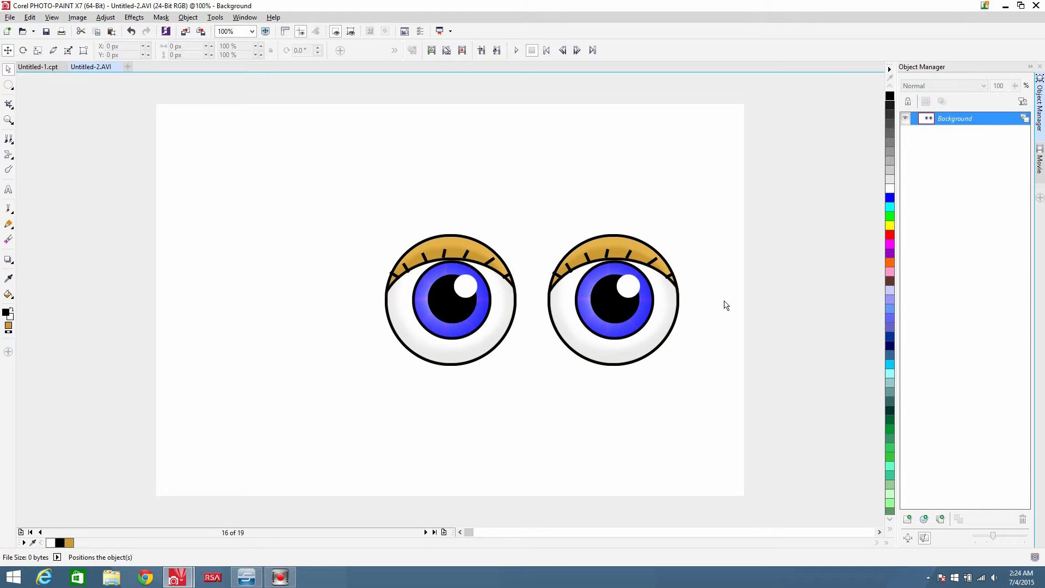
# Paste the closed eye as the second eye in frame 12, combine it with the background, and compare the frame with frame 11
pyautogui.click(40, 532)
pyautogui.click(39, 532)
pyautogui.click(38, 532)
pyautogui.click(38, 531)
pyautogui.click(426, 532)
pyautogui.click(426, 532)
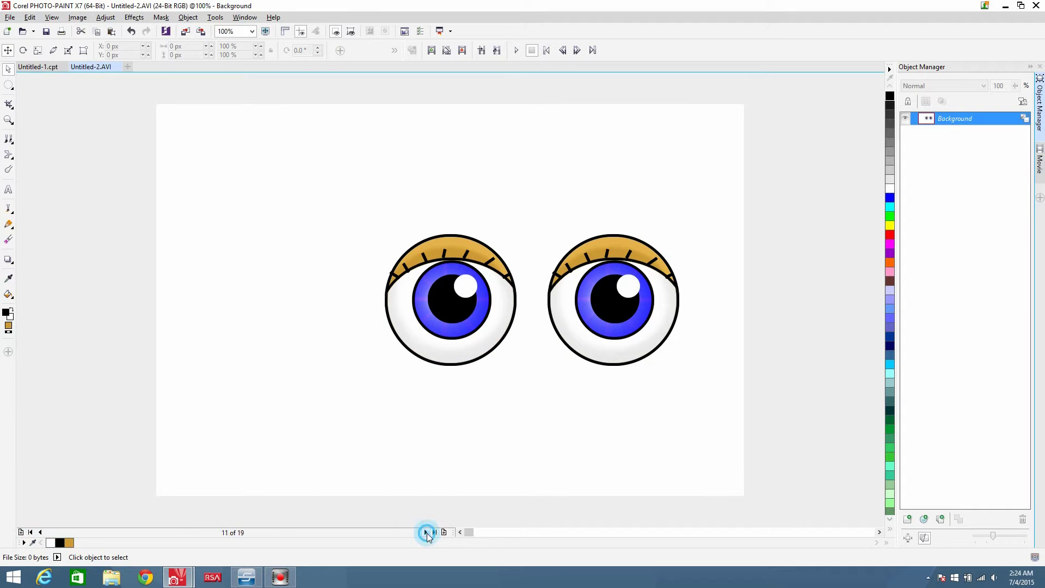
pyautogui.click(426, 532)
pyautogui.hotkey('ctrl', 'v')
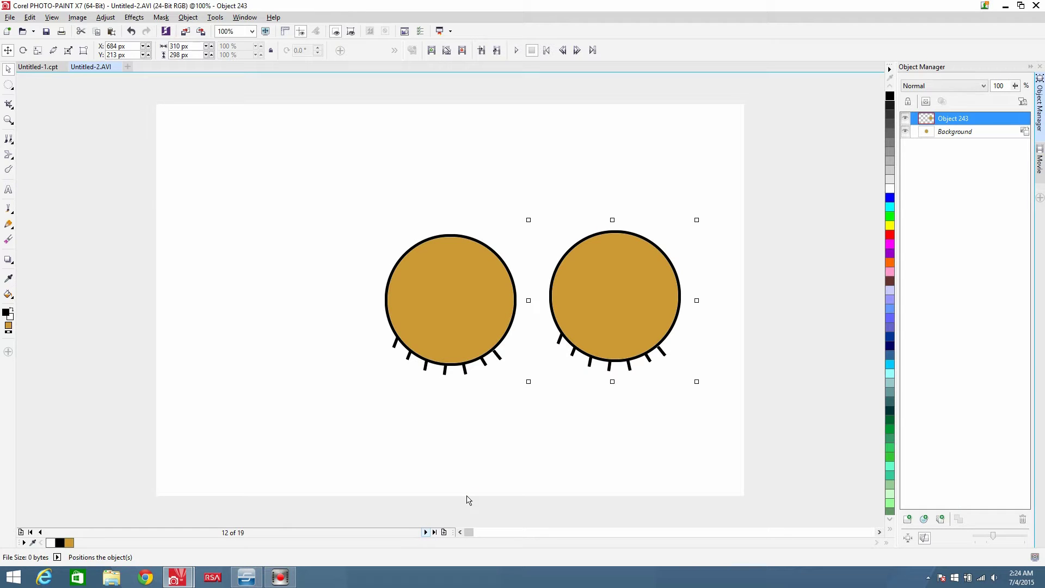
pyautogui.hotkey('ctrl', 'Down')
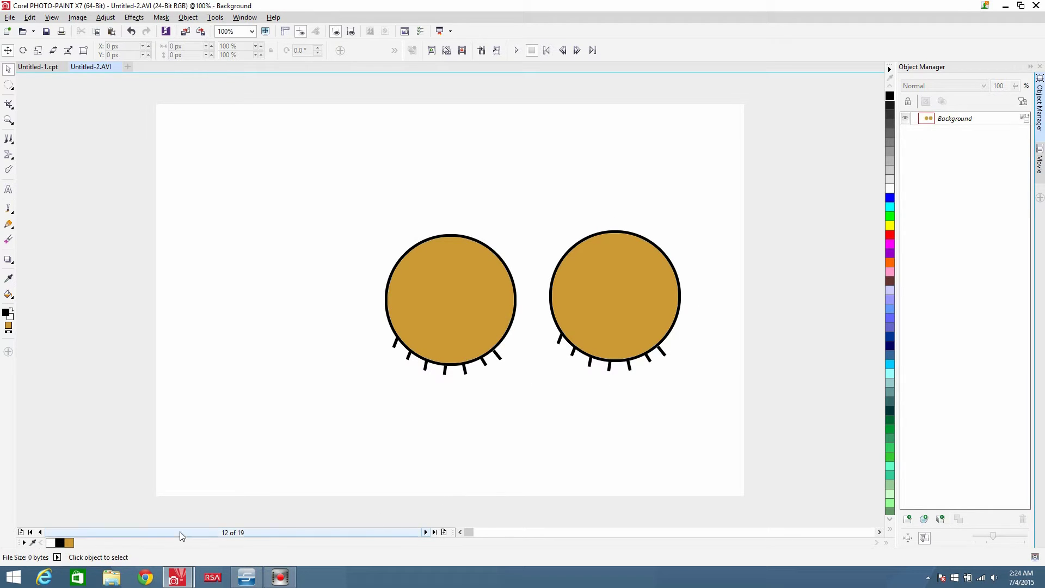
pyautogui.click(39, 532)
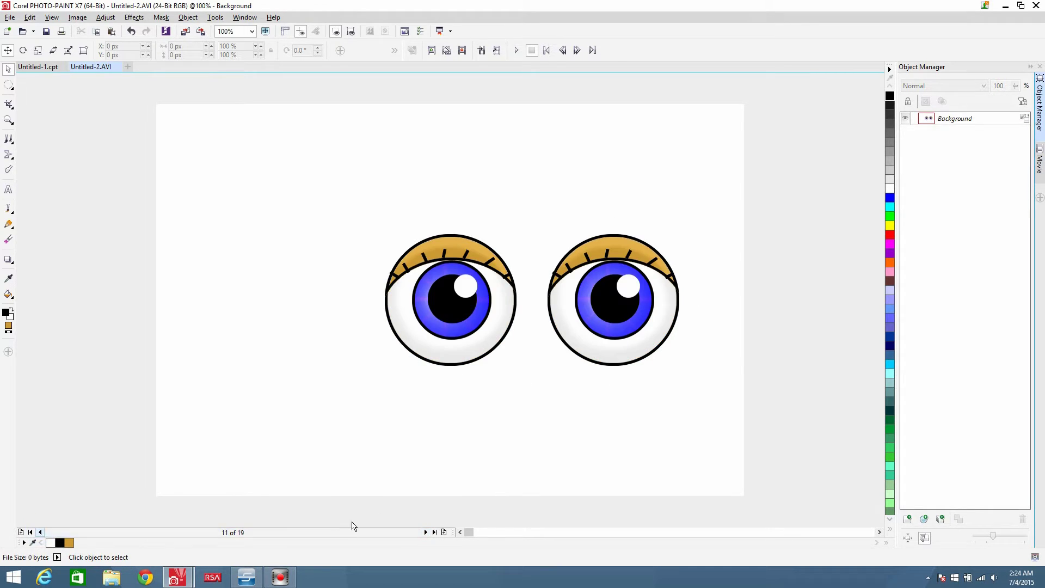
pyautogui.click(426, 532)
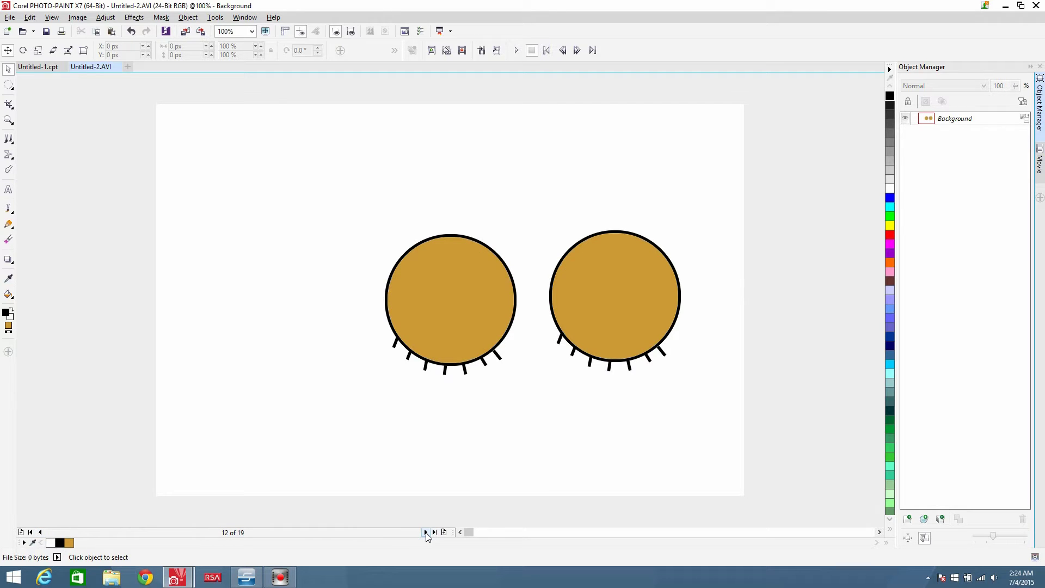
# Paste the closed eye as the second eye in frames 13 and 14, combining it with the background in each frame
pyautogui.click(425, 532)
pyautogui.hotkey('ctrl', 'v')
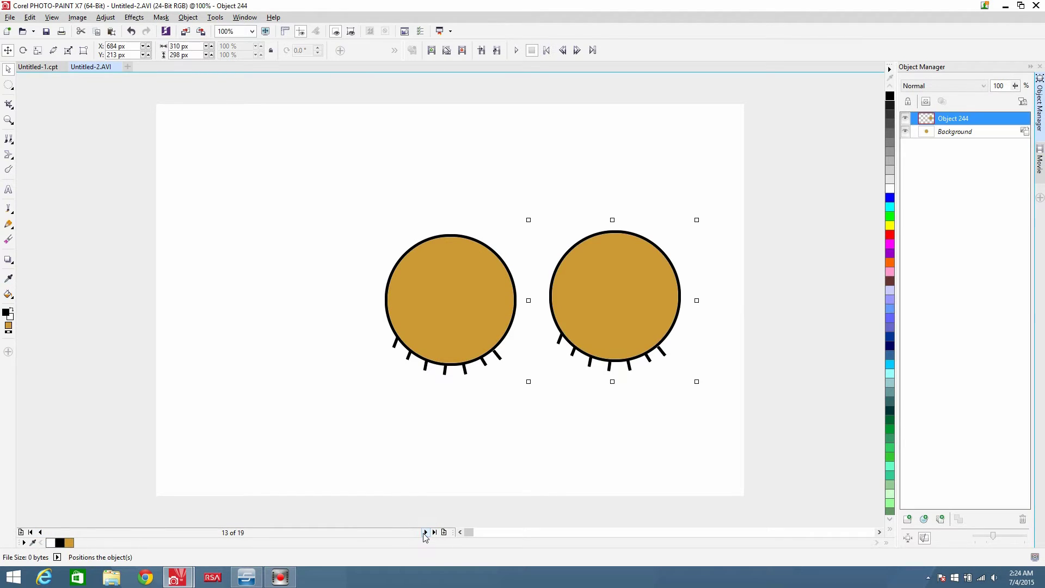
pyautogui.hotkey('ctrl', 'Down')
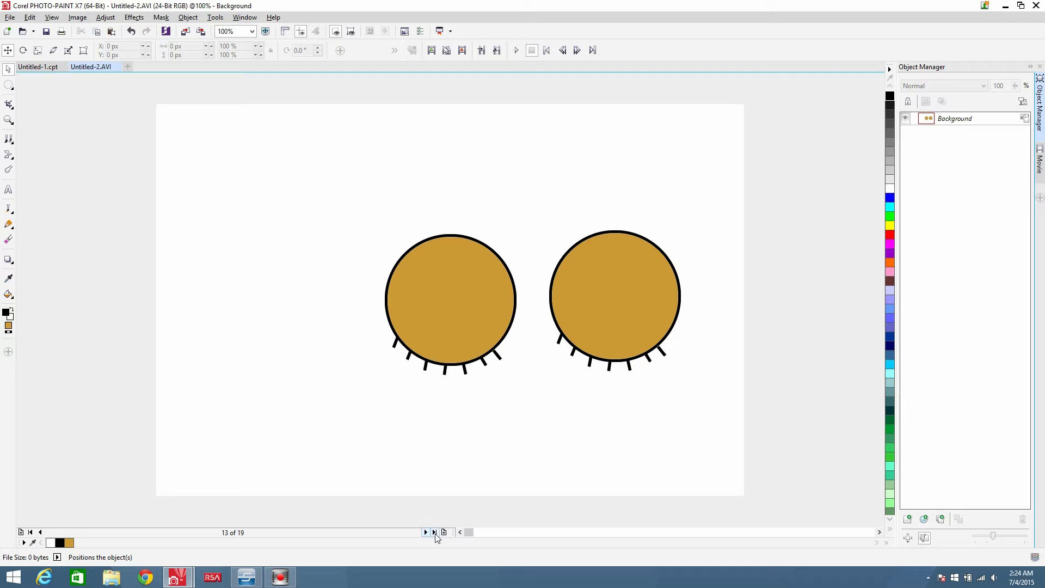
pyautogui.click(427, 534)
pyautogui.hotkey('ctrl', 'v')
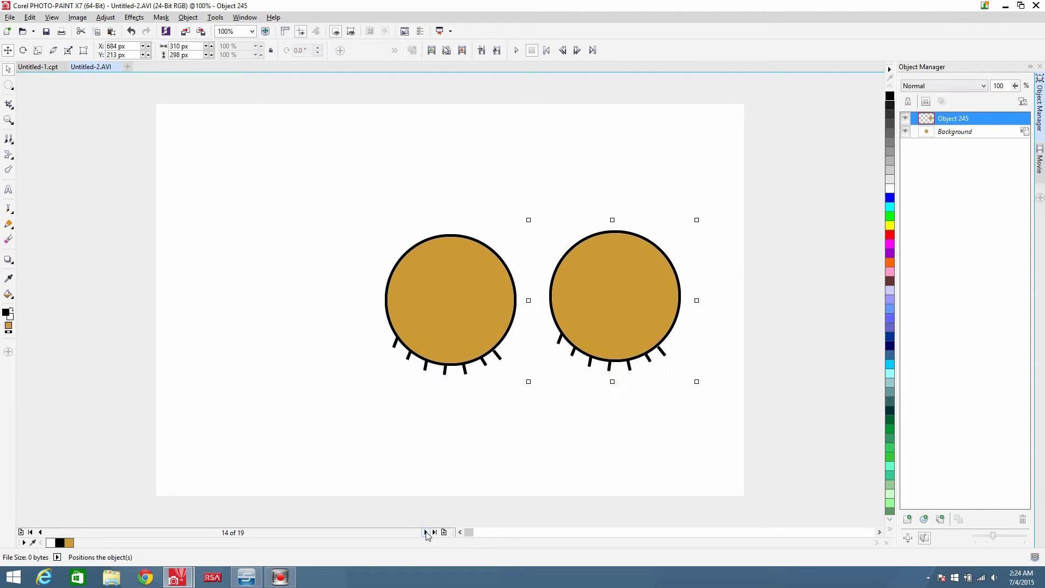
pyautogui.hotkey('ctrl', 'Down')
pyautogui.click(427, 533)
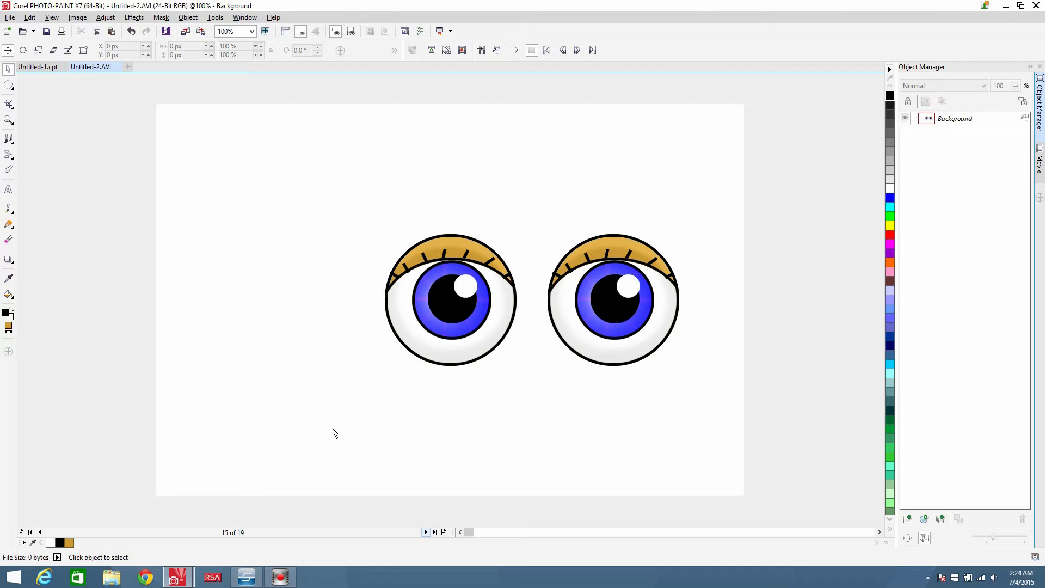
# Play the two-eye blink animation from the first frame, then stop playback
pyautogui.click(30, 532)
pyautogui.click(516, 50)
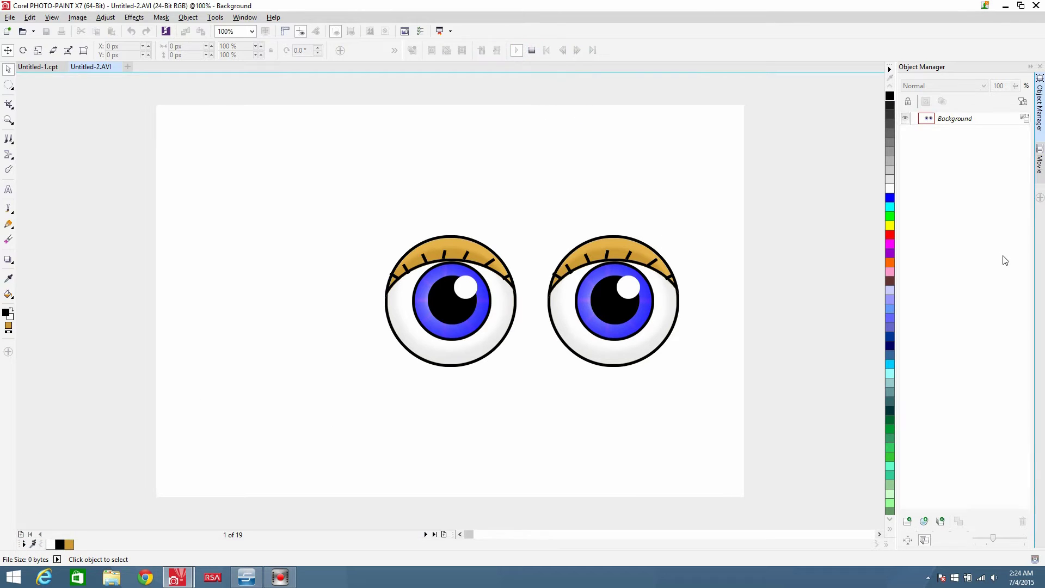
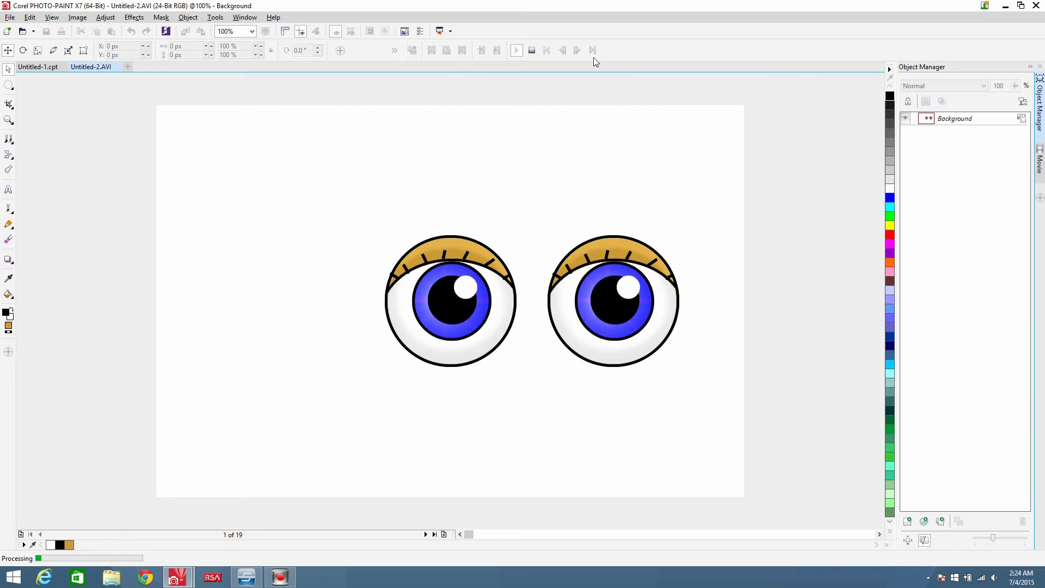
pyautogui.click(532, 50)
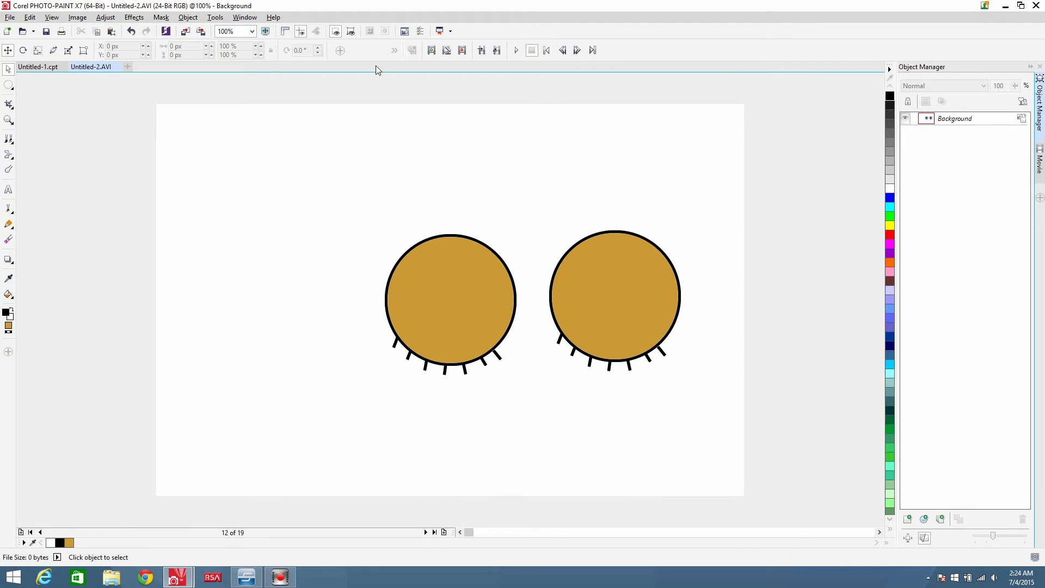
# Paste the lashed closed eye into Untitled-1.cpt and place it beside the plain closed lid at about X 648, Y 338 px
pyautogui.click(36, 67)
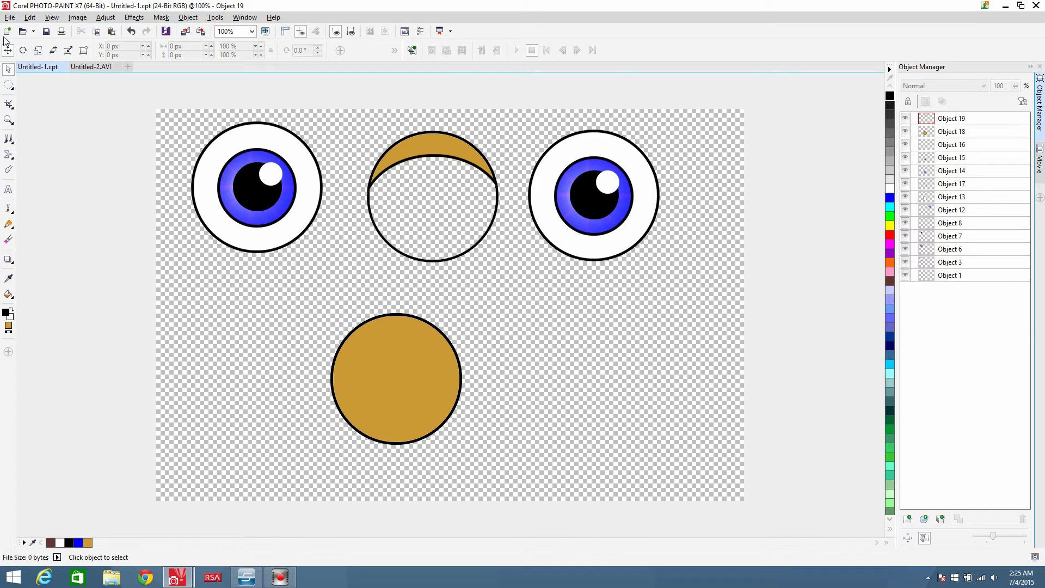
pyautogui.click(85, 66)
pyautogui.click(36, 68)
pyautogui.hotkey('ctrl', 'v')
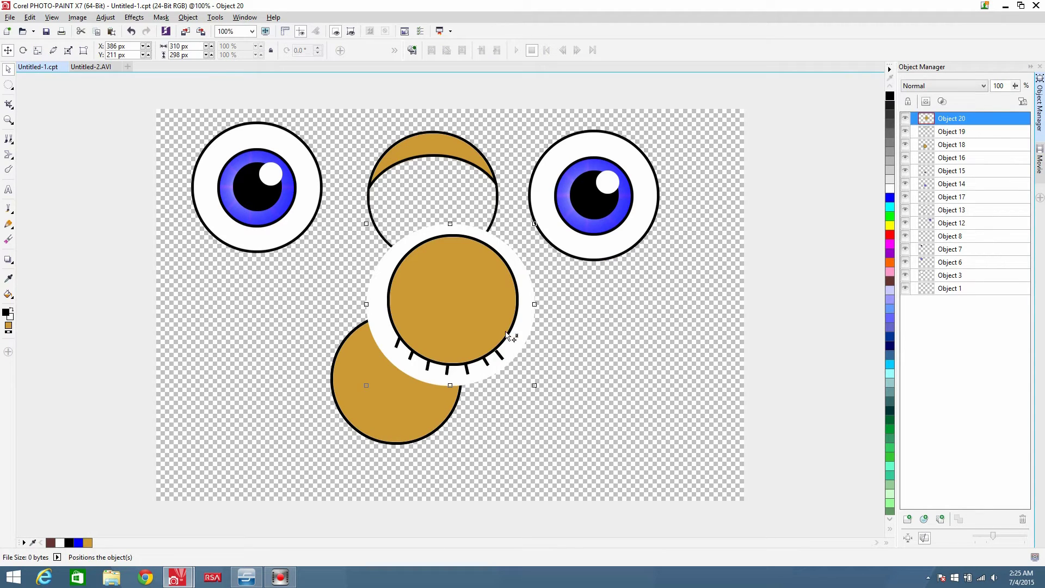
pyautogui.moveTo(457, 307); pyautogui.dragTo(600, 381)
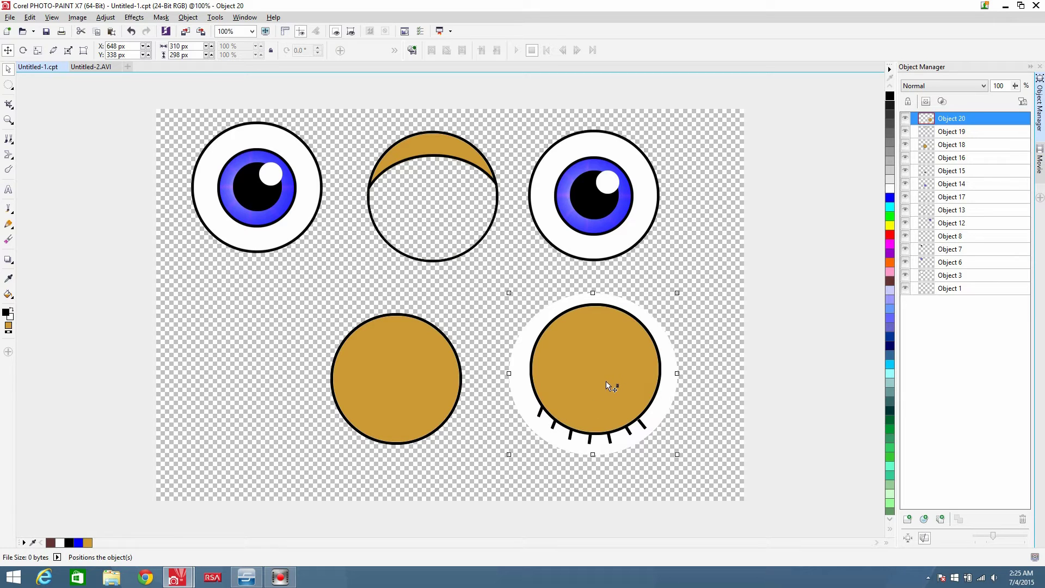
# Move the plain closed lid aside and undo it, then shift the lashed closed eye to about X 664, Y 348 px
pyautogui.moveTo(407, 390); pyautogui.dragTo(441, 390)
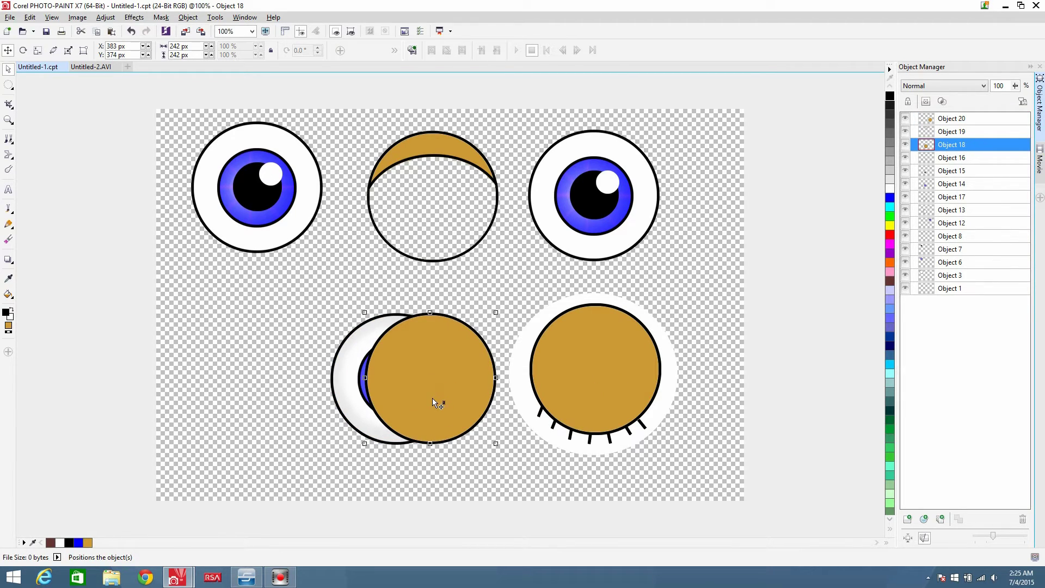
pyautogui.hotkey('ctrl', 'z')
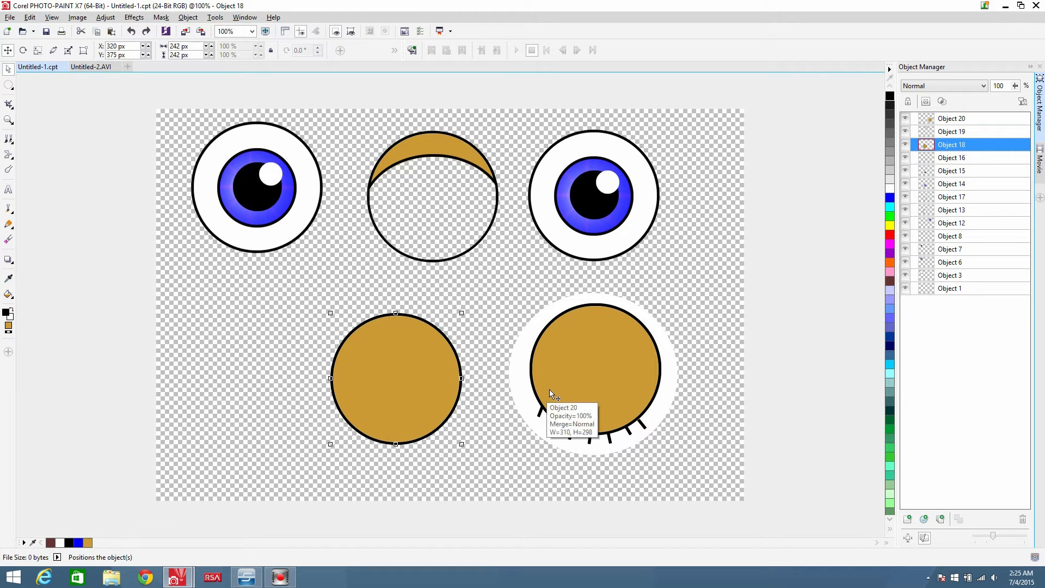
pyautogui.click(609, 384)
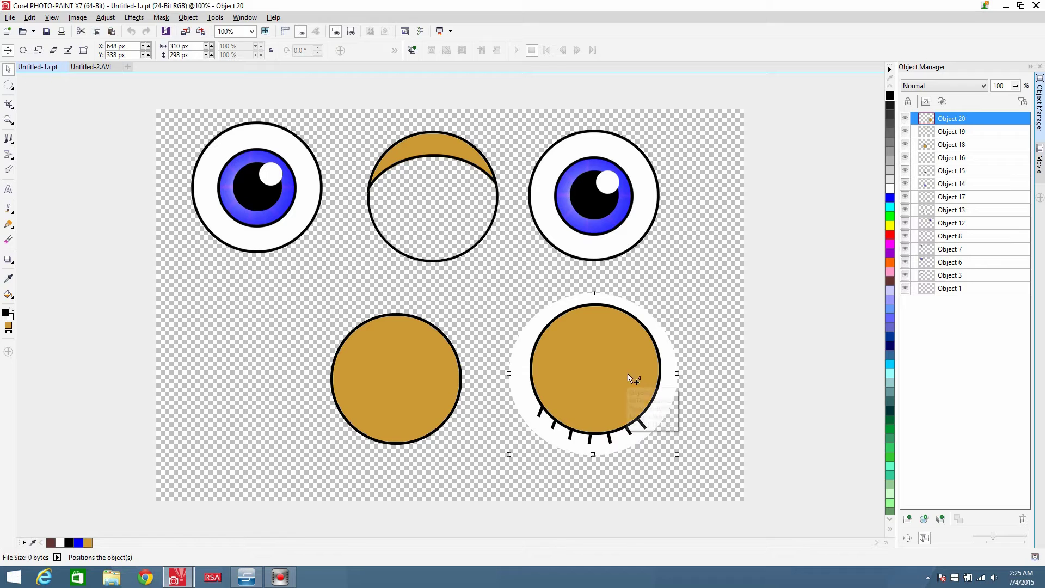
pyautogui.moveTo(628, 373)
pyautogui.mouseDown()
pyautogui.moveTo(483, 376)
pyautogui.moveTo(637, 378)
pyautogui.mouseUp()
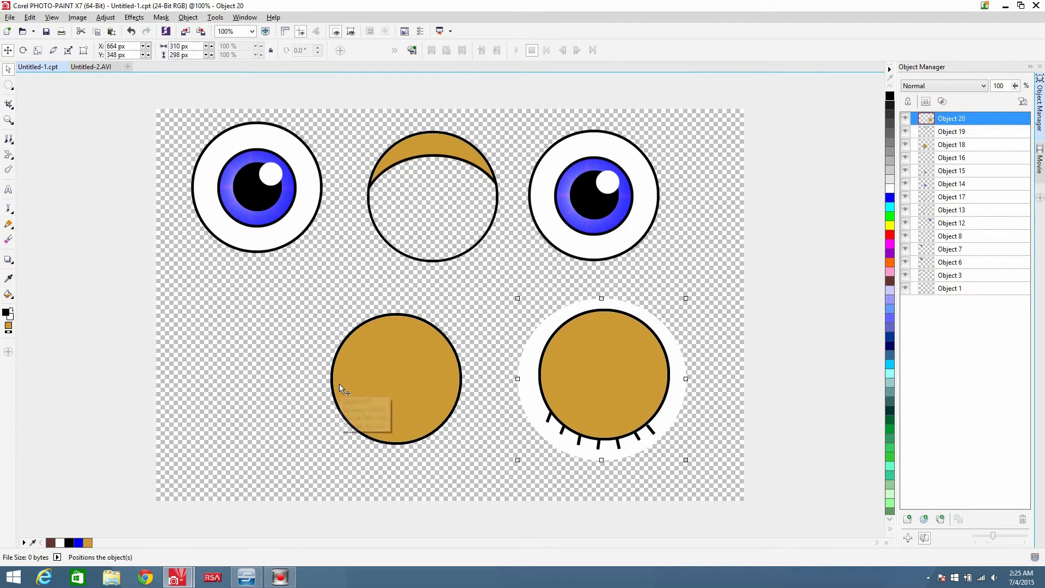
# Cut the plain closed lid to reveal the open eye beneath it, then paste the lid back in place
pyautogui.click(365, 387)
pyautogui.hotkey('ctrl', 'x')
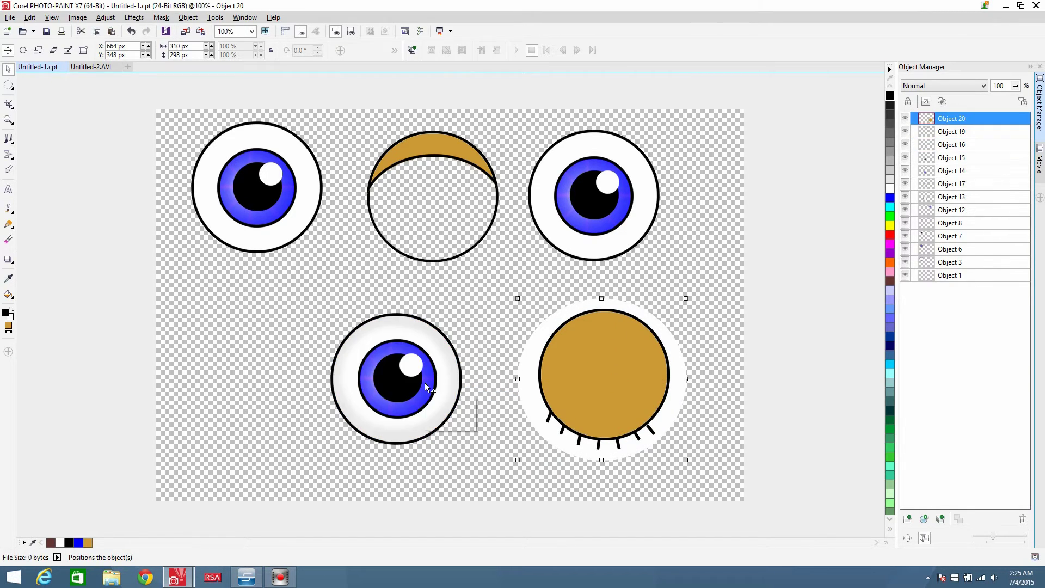
pyautogui.hotkey('ctrl', 'v')
# Align the lashed closed eye with the plain lid at X 282, Y 356 px, then move it aside to about X 690, Y 344 px
pyautogui.moveTo(646, 361); pyautogui.dragTo(443, 367)
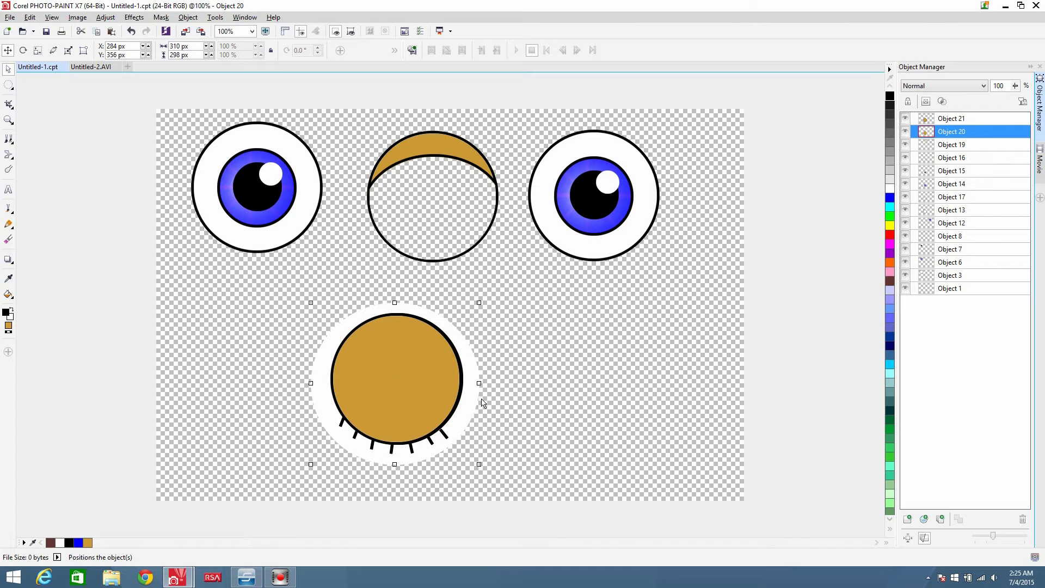
pyautogui.press('Left')
pyautogui.press('Left')
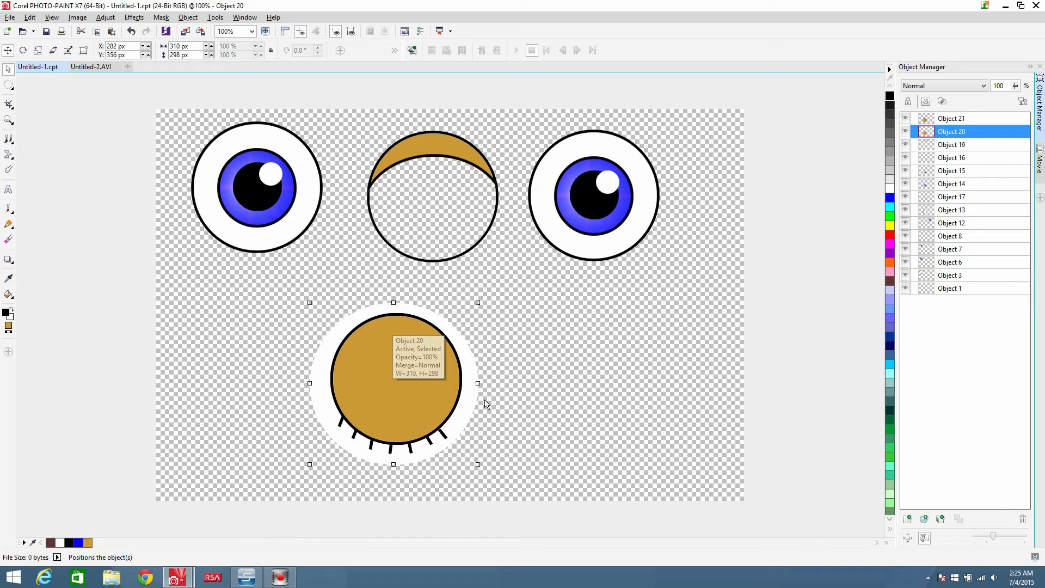
pyautogui.moveTo(468, 405); pyautogui.dragTo(690, 399)
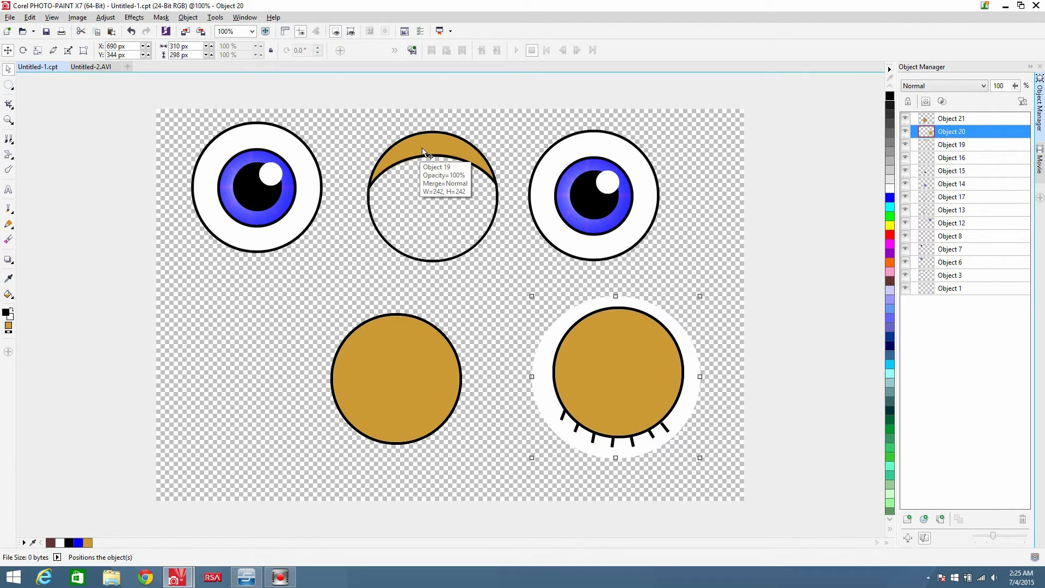
# In frame 11 of Untitled-2.AVI, draw a freehand mask around the first half-lidded eye and copy it
pyautogui.click(82, 67)
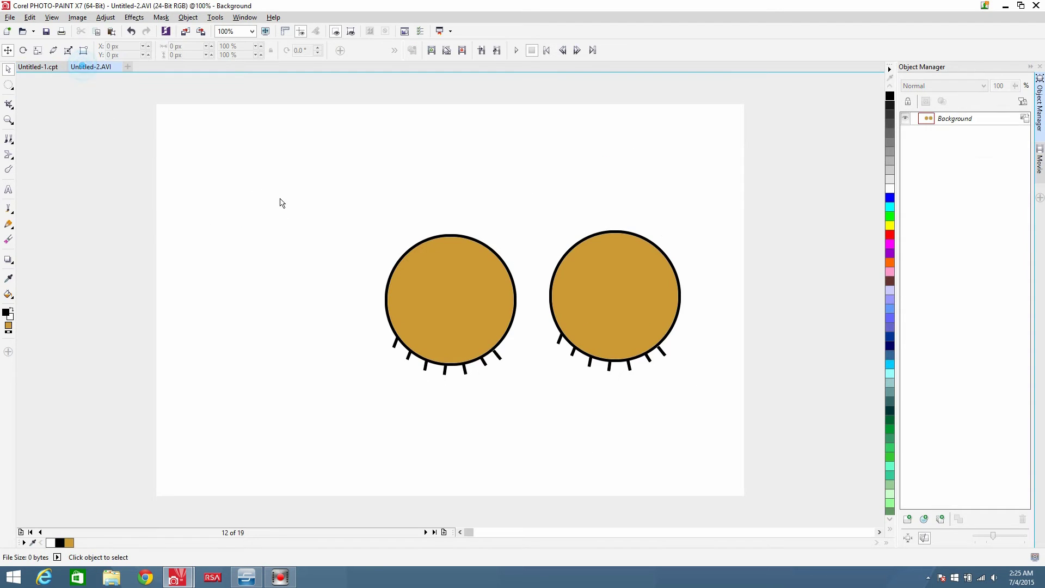
pyautogui.click(41, 533)
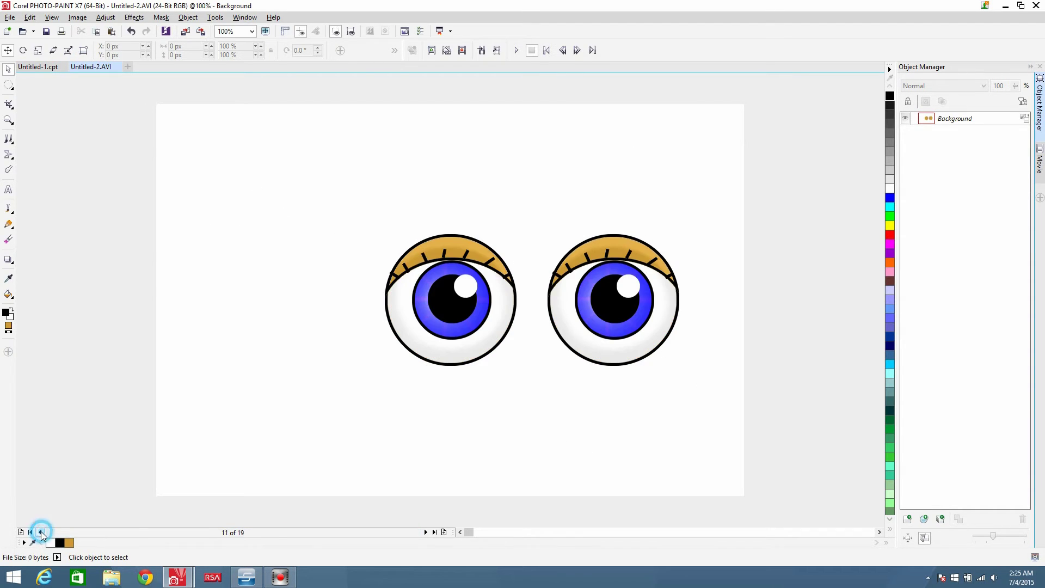
pyautogui.click(8, 85)
pyautogui.click(24, 99)
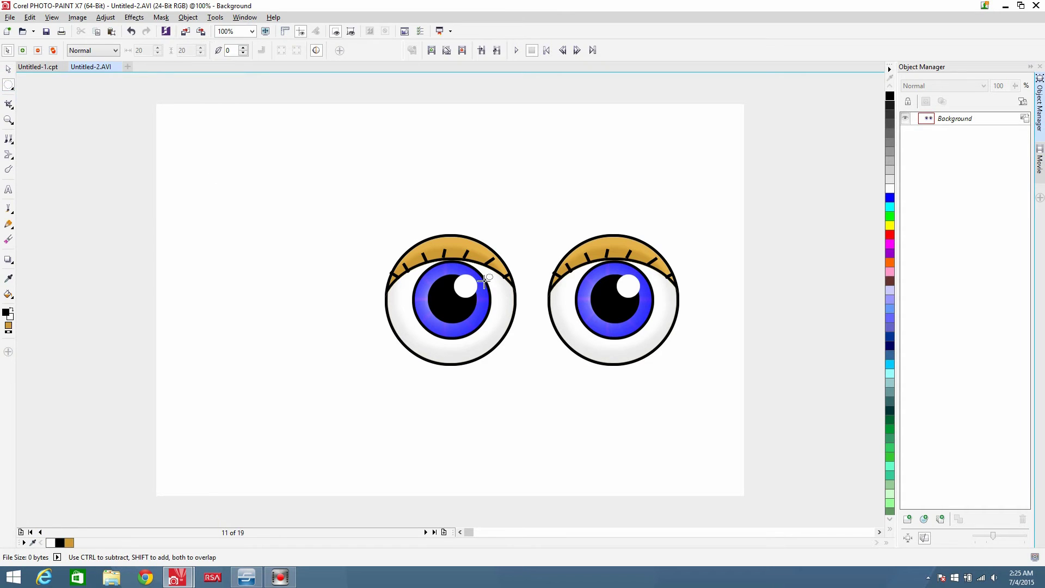
pyautogui.moveTo(373, 221); pyautogui.dragTo(529, 375)
pyautogui.click(521, 385)
# Paste the half-lidded eye into Untitled-1.cpt and place it below the first open eye at about X 53, Y 263 px
pyautogui.click(39, 67)
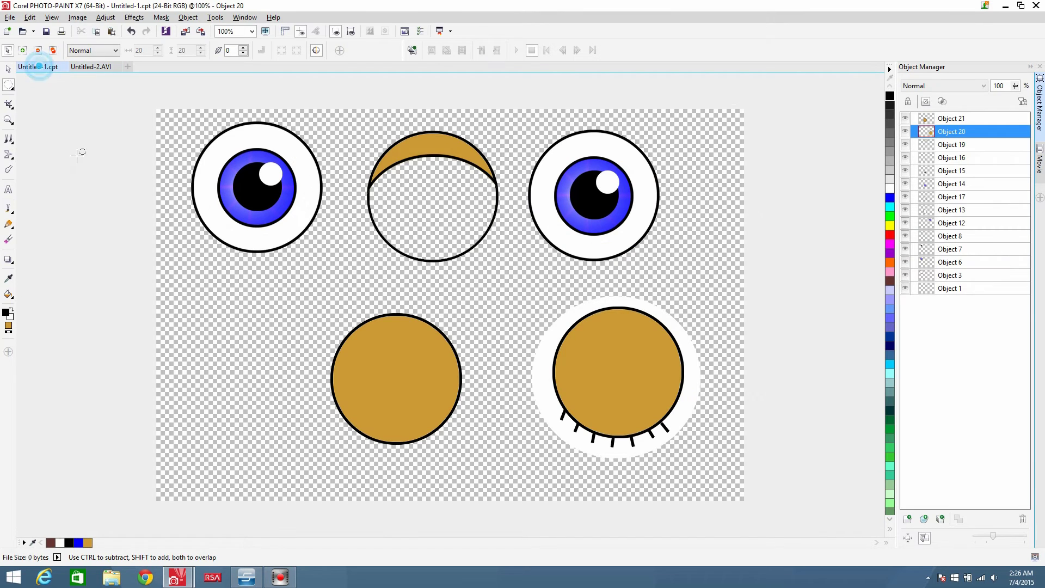
pyautogui.hotkey('ctrl', 'v')
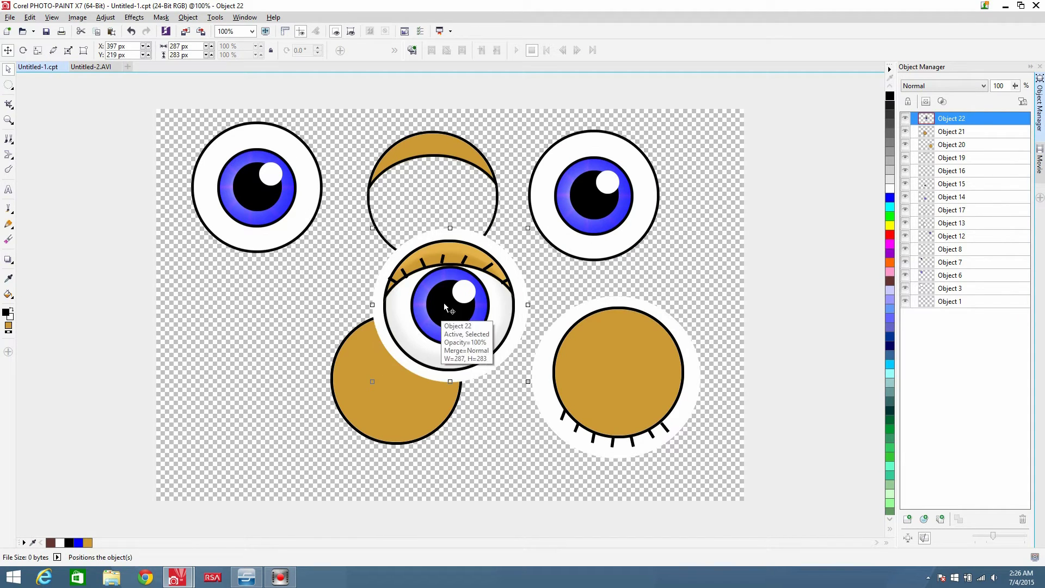
pyautogui.moveTo(451, 302); pyautogui.dragTo(259, 316)
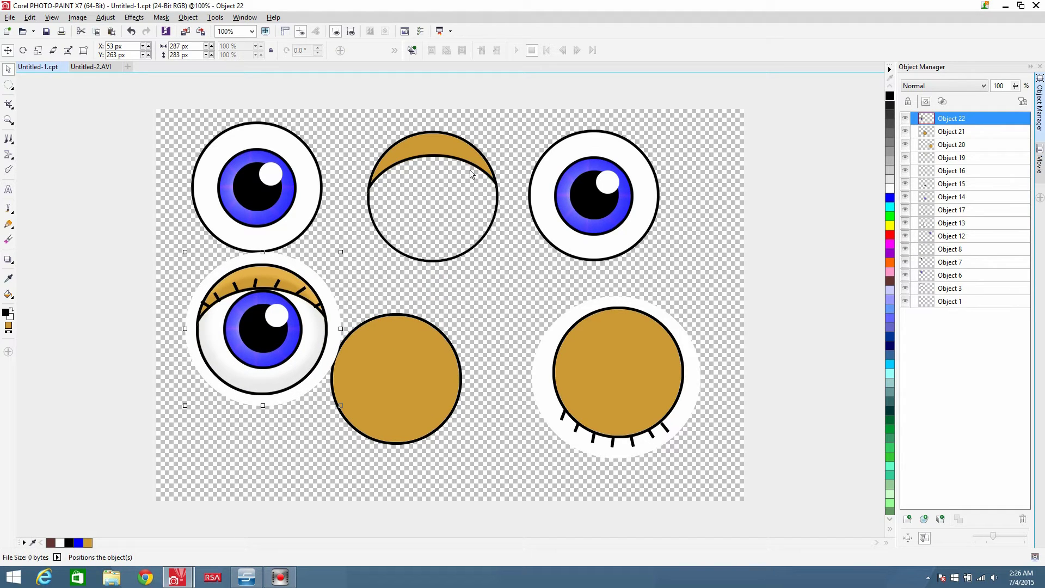
# Cut and repaste the upper eyelid, placing it at about X 394, Y 71 px, and move the half-lidded eye to about X 4, Y 280 px
pyautogui.moveTo(475, 148); pyautogui.dragTo(460, 197)
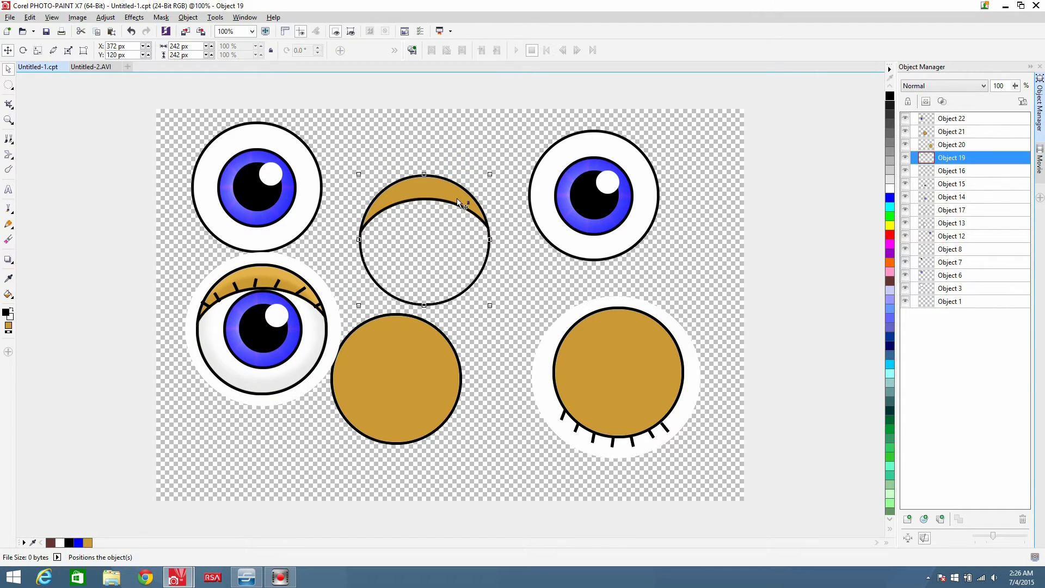
pyautogui.press('Delete')
pyautogui.hotkey('ctrl', 'v')
pyautogui.moveTo(411, 231); pyautogui.dragTo(472, 174)
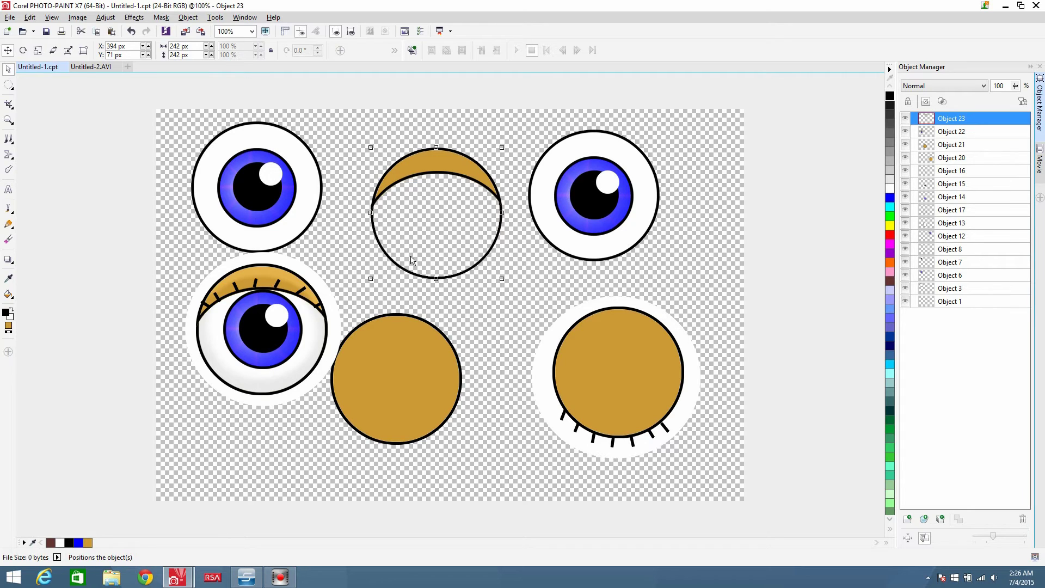
pyautogui.moveTo(307, 308); pyautogui.dragTo(281, 316)
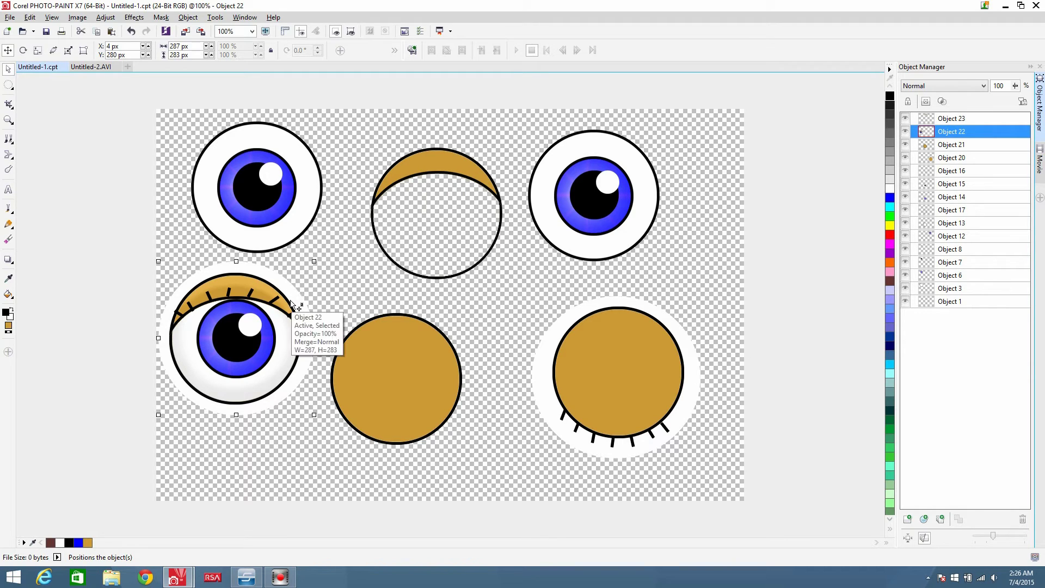
# Move the half-lidded eye to about X 30, Y 278 px and delete its surrounding white background using a Magic Wand mask
pyautogui.moveTo(296, 317); pyautogui.dragTo(310, 315)
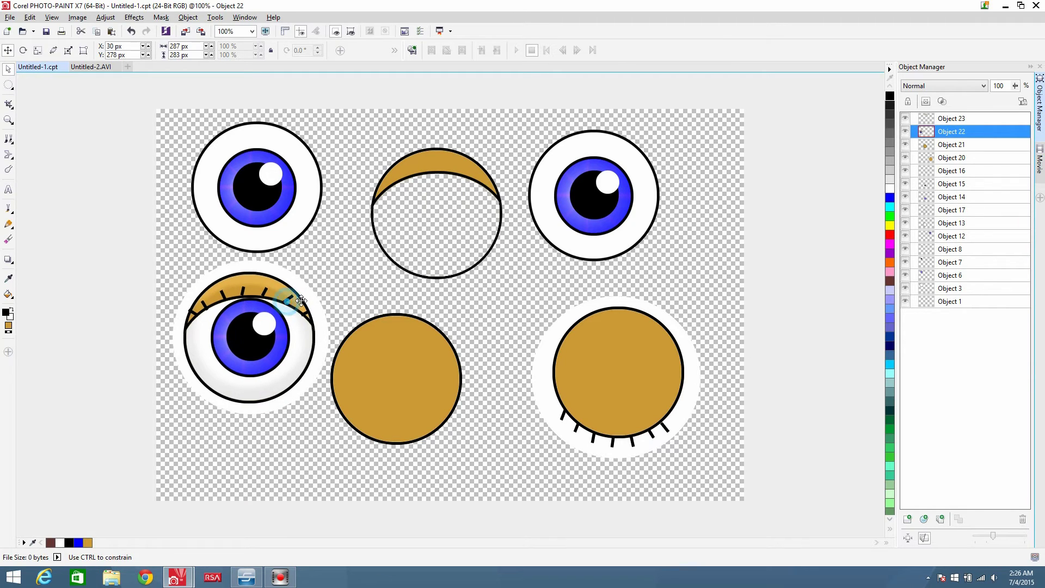
pyautogui.click(8, 85)
pyautogui.click(54, 110)
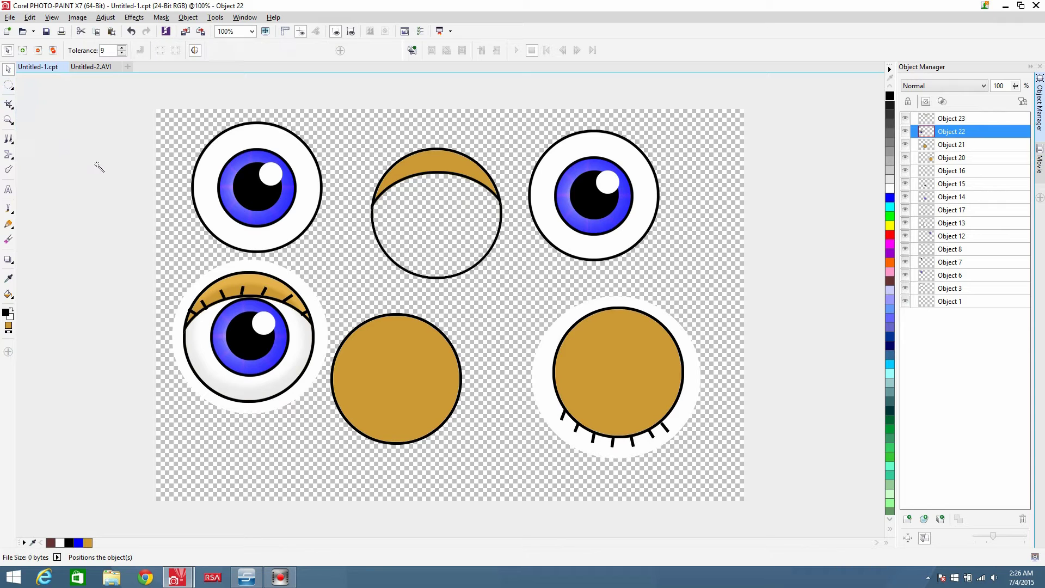
pyautogui.click(308, 289)
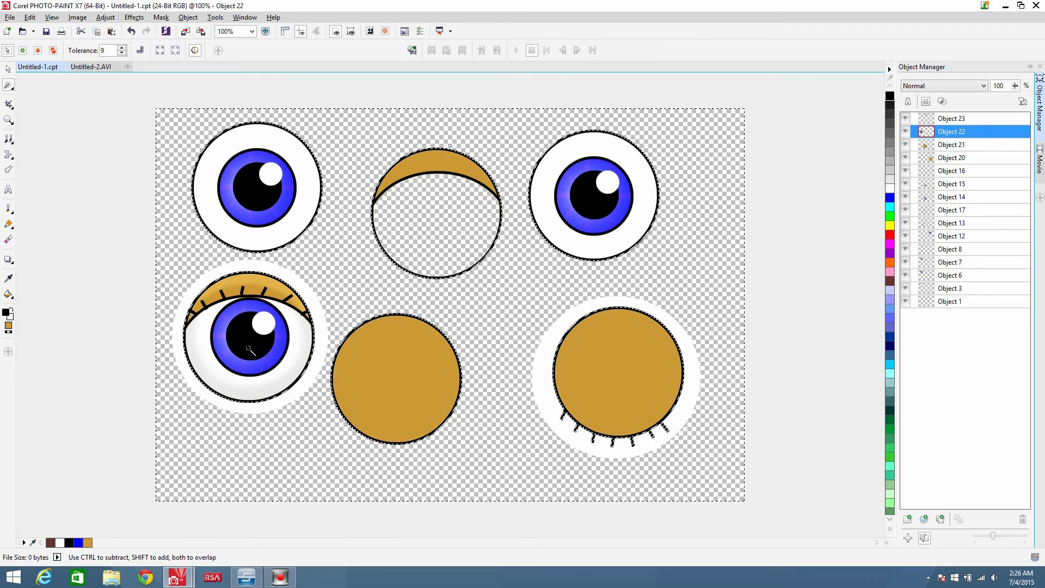
pyautogui.press('Delete')
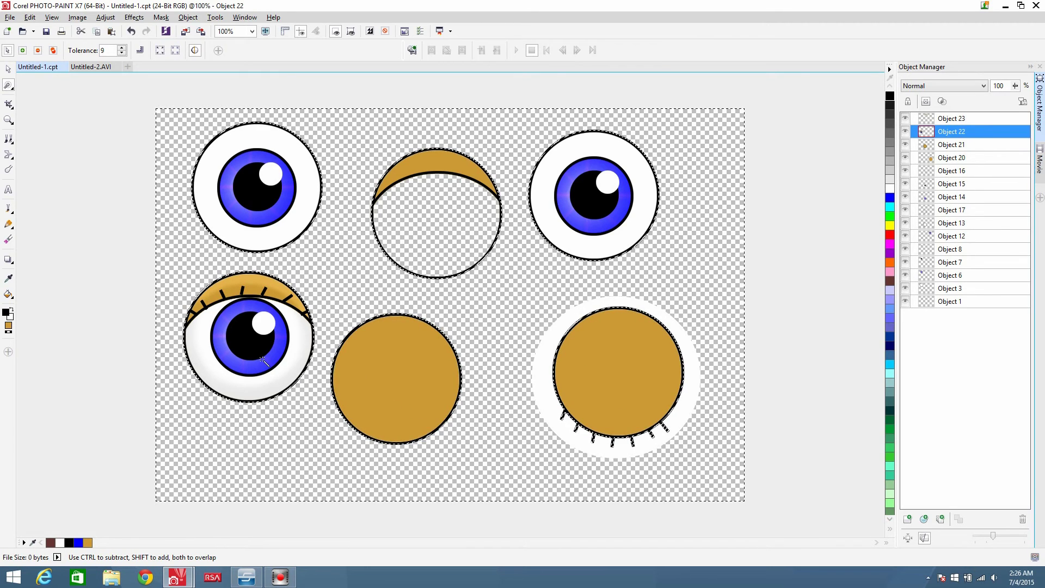
# Delete the half-lidded eye's white, the main blue iris area, the pupil and the highlight using Magic Wand masks
pyautogui.click(246, 392)
pyautogui.press('Delete')
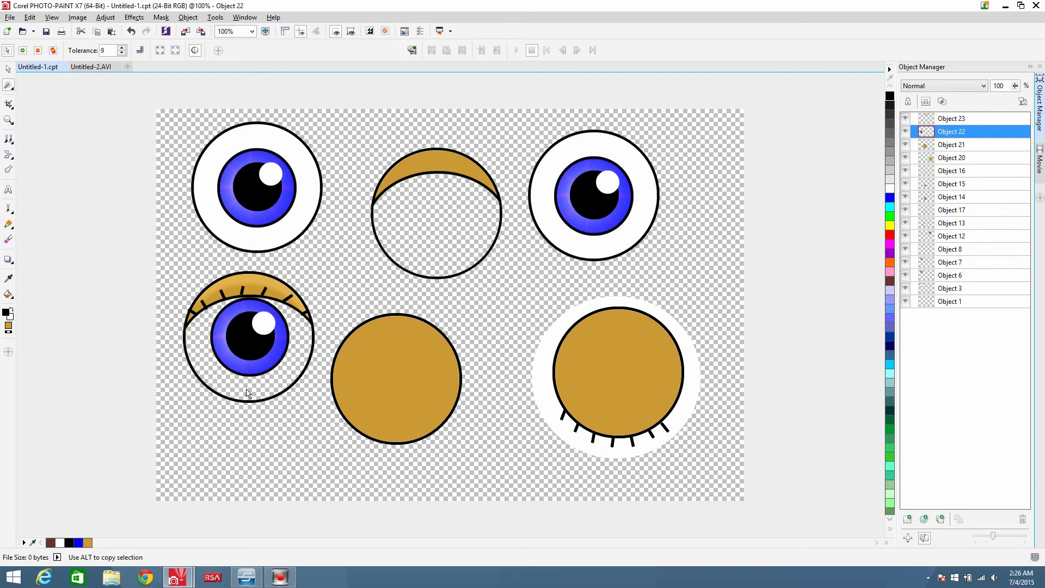
pyautogui.click(272, 363)
pyautogui.press('Delete')
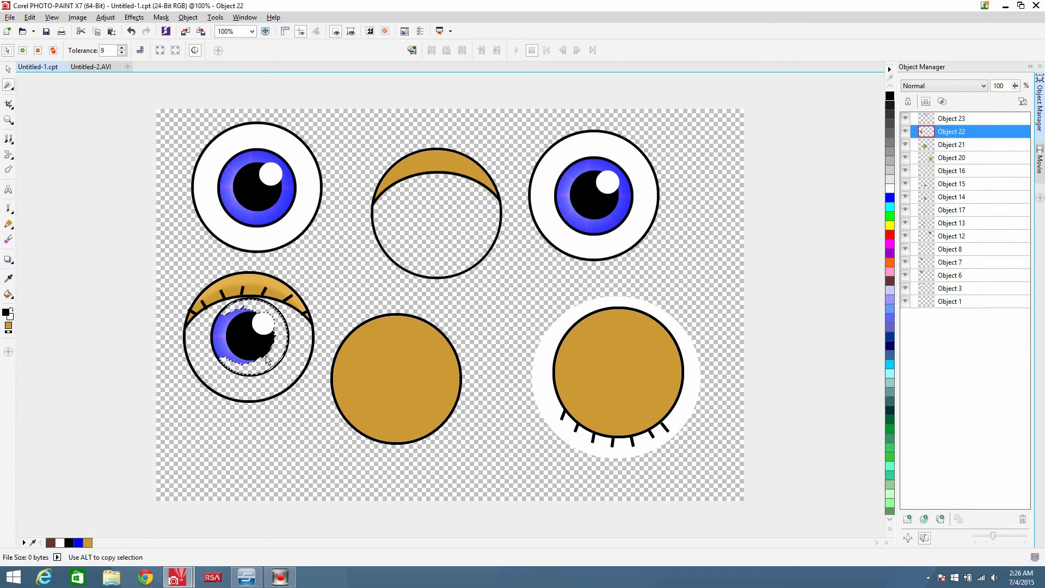
pyautogui.click(261, 346)
pyautogui.press('Delete')
pyautogui.click(268, 325)
pyautogui.press('Delete')
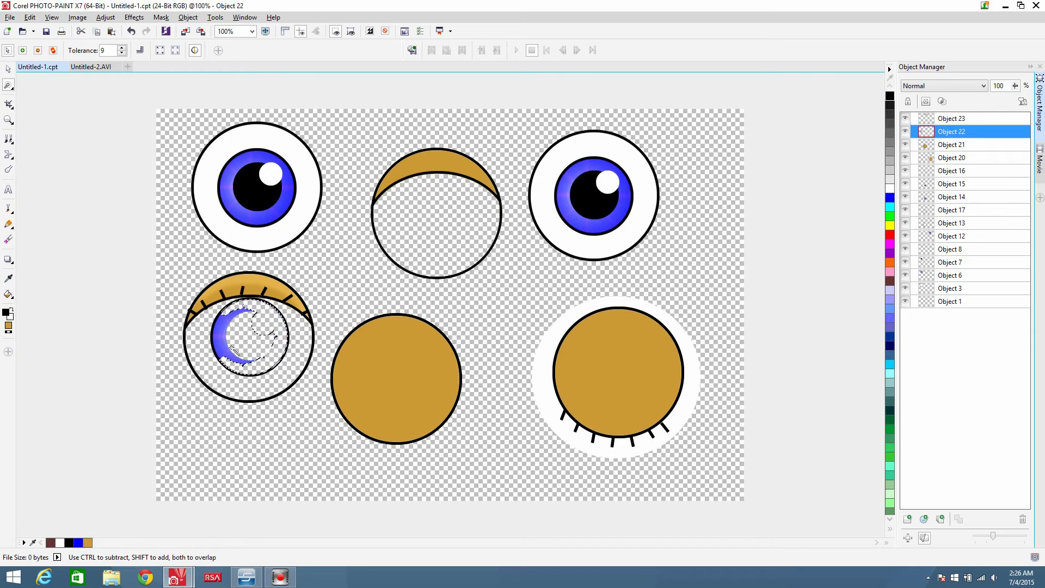
# Delete more blue iris fragments using Magic Wand masks, then undo the deletion of the whole eye artwork
pyautogui.click(229, 348)
pyautogui.press('Delete')
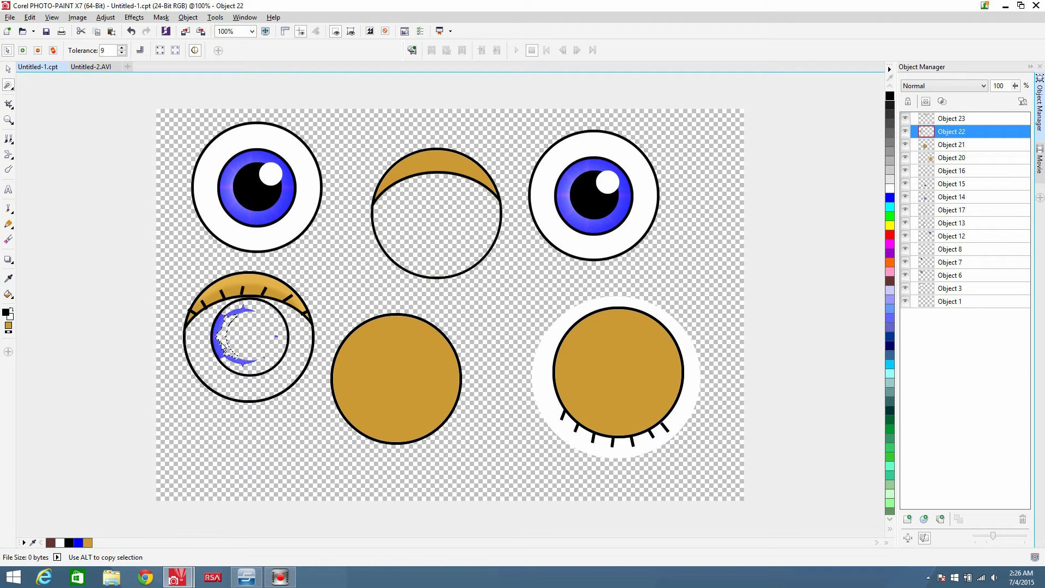
pyautogui.click(218, 351)
pyautogui.click(241, 363)
pyautogui.press('Delete')
pyautogui.click(255, 367)
pyautogui.press('Delete')
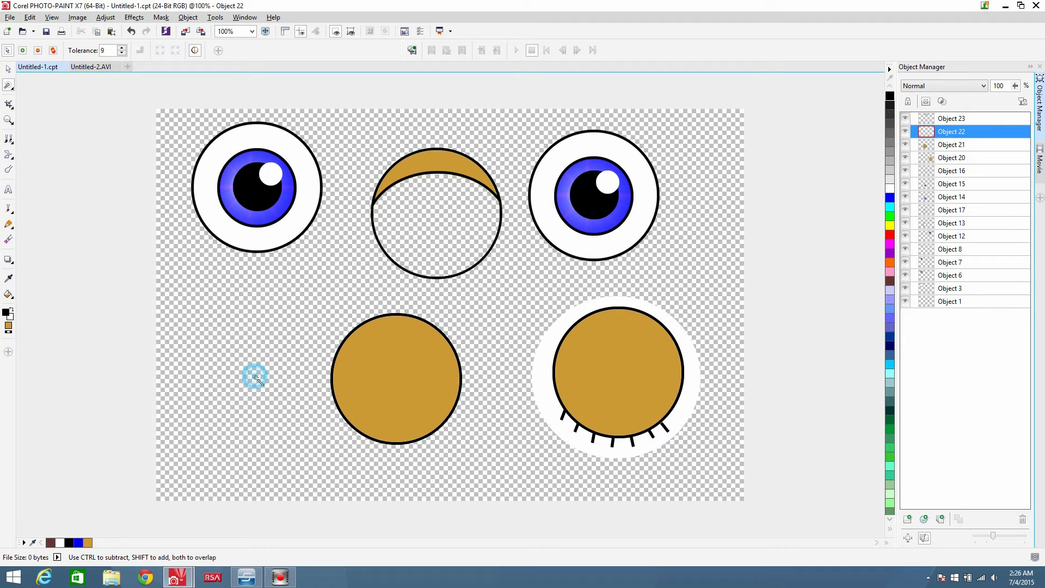
pyautogui.hotkey('ctrl', 'z')
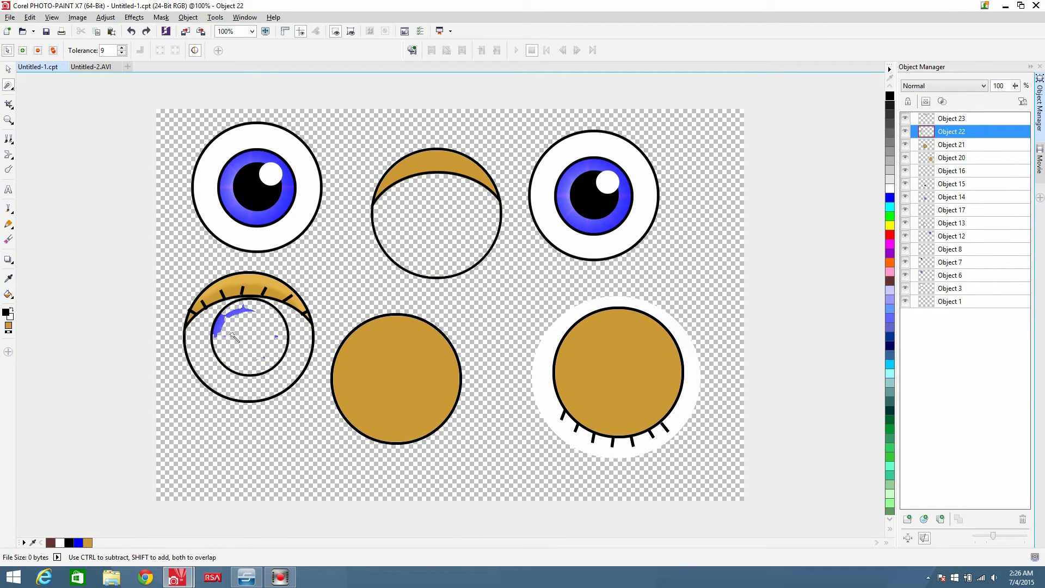
# Draw a large ellipse mask over the area below the lashed eyelid and delete the eye outlines inside it
pyautogui.click(8, 86)
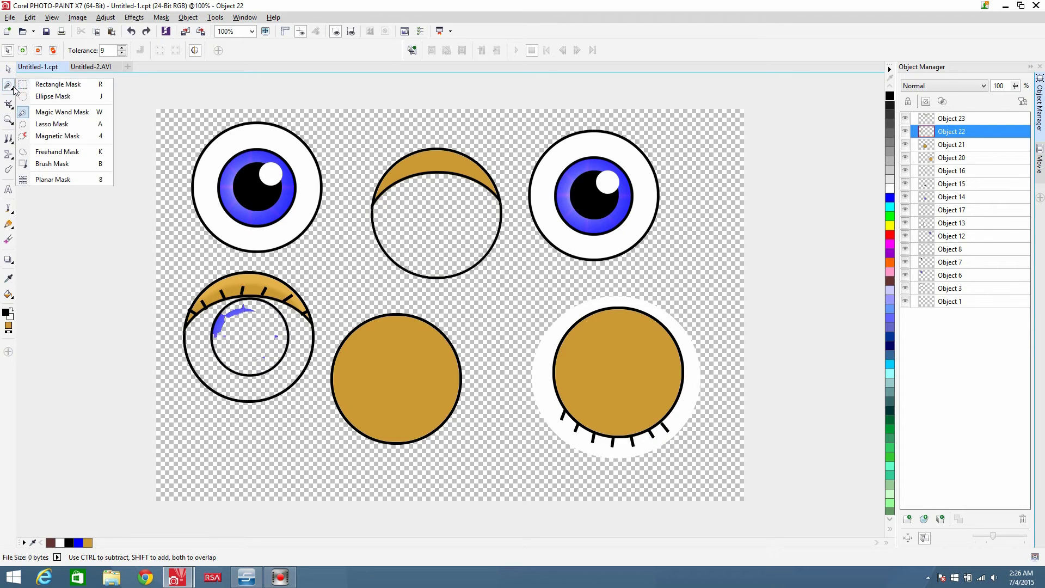
pyautogui.click(55, 96)
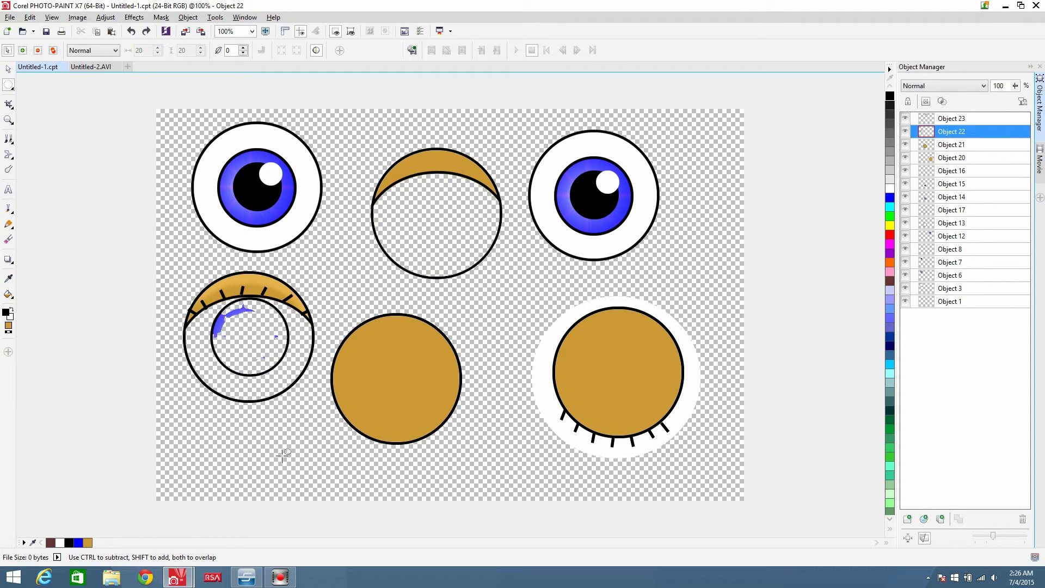
pyautogui.moveTo(341, 494); pyautogui.dragTo(156, 304)
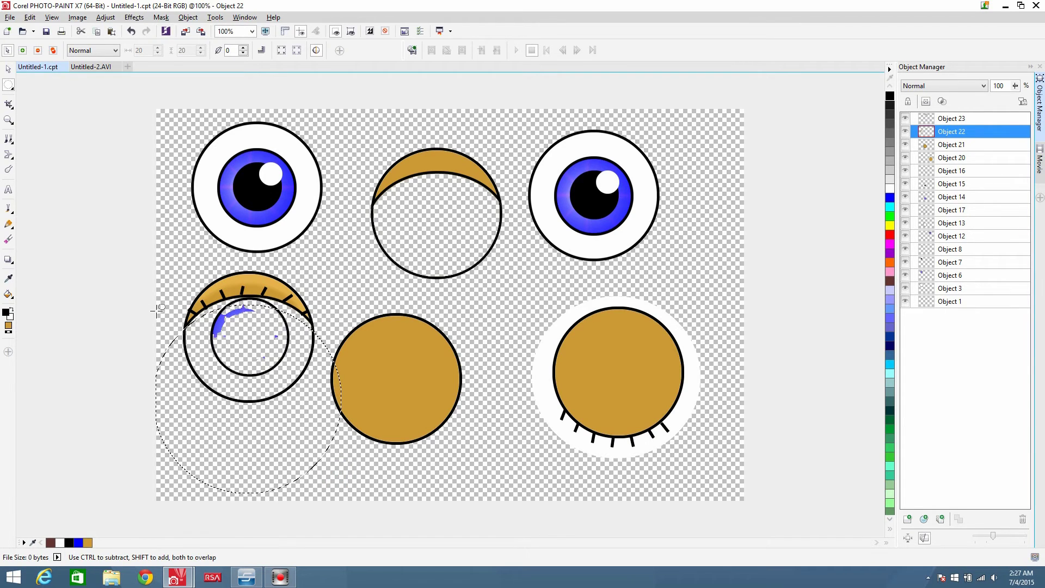
pyautogui.press('Delete')
pyautogui.click(373, 390)
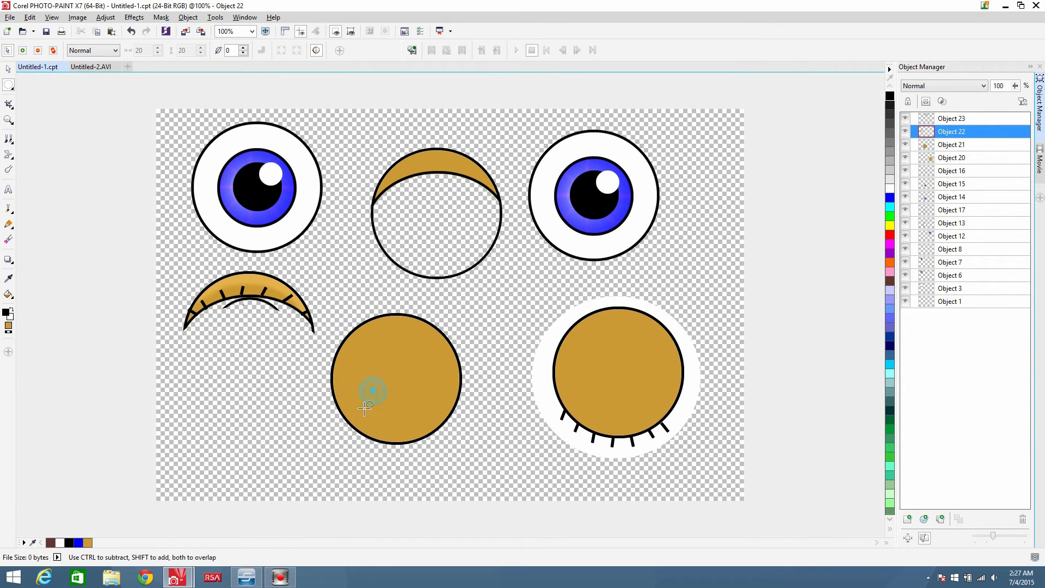
# Delete the remaining outline fragments under the lashed eyelid's lower edge using smaller ellipse masks
pyautogui.moveTo(363, 445); pyautogui.dragTo(220, 323)
pyautogui.press('Delete')
pyautogui.click(246, 428)
pyautogui.moveTo(287, 347); pyautogui.dragTo(210, 298)
pyautogui.press('Delete')
pyautogui.click(272, 412)
# Move the lashed eyelid over the plain closed eye at about X 285, Y 392 px and clean its lower edge with ellipse masks
pyautogui.click(9, 69)
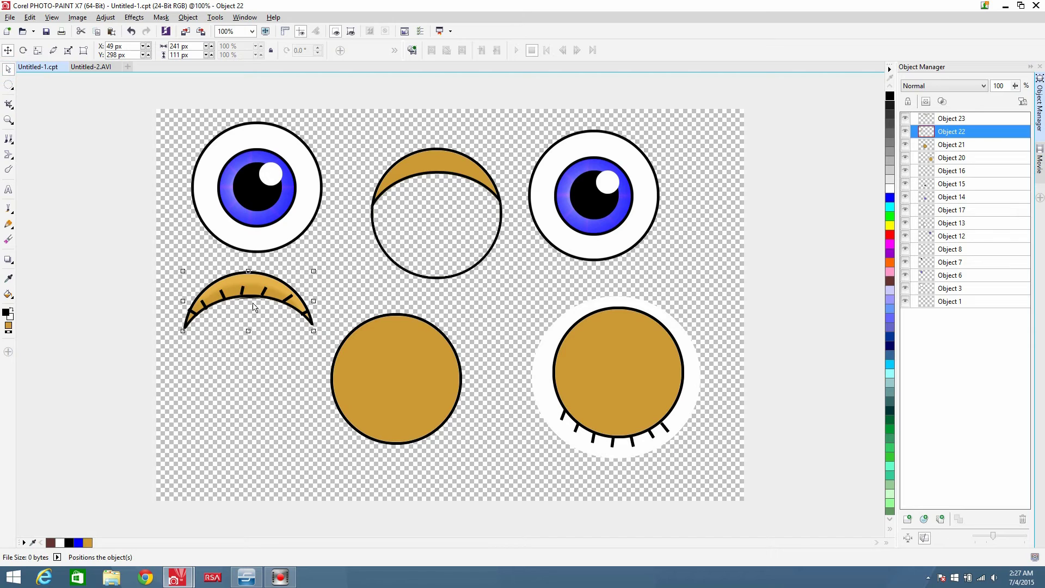
pyautogui.moveTo(262, 287); pyautogui.dragTo(387, 340)
pyautogui.click(8, 84)
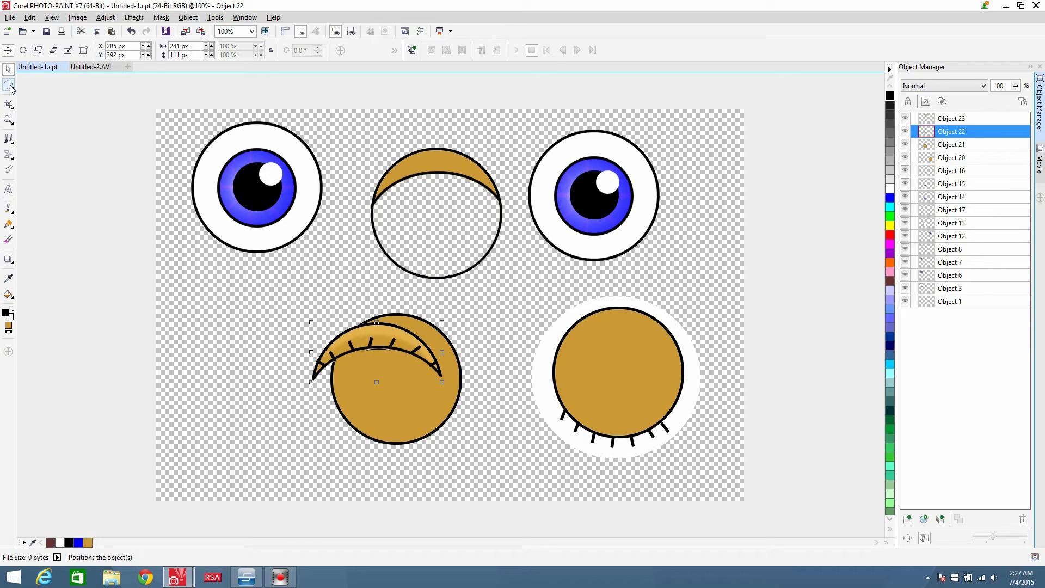
pyautogui.moveTo(422, 411); pyautogui.dragTo(332, 349)
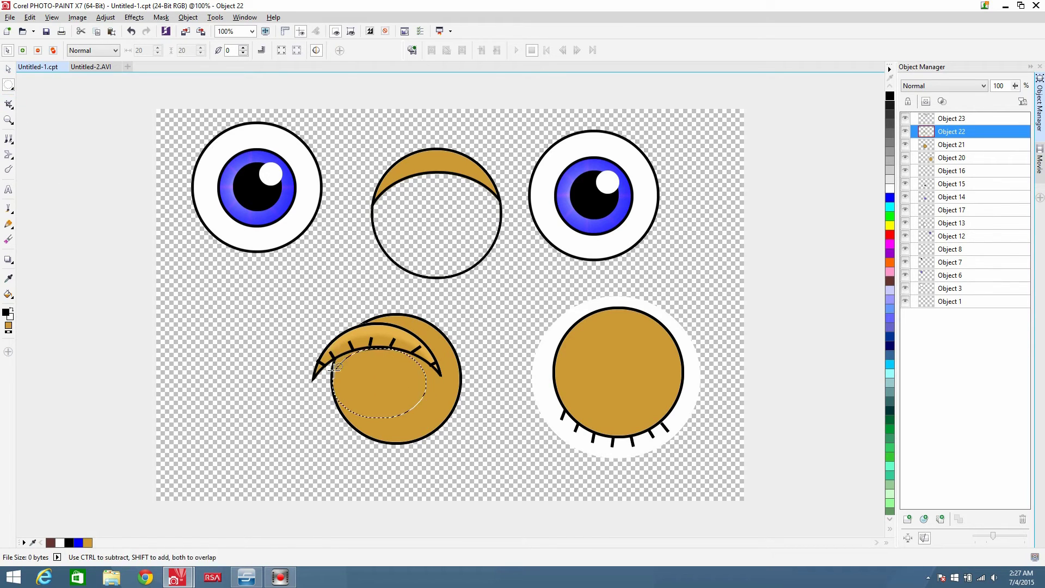
pyautogui.click(308, 434)
pyautogui.moveTo(424, 431); pyautogui.dragTo(335, 348)
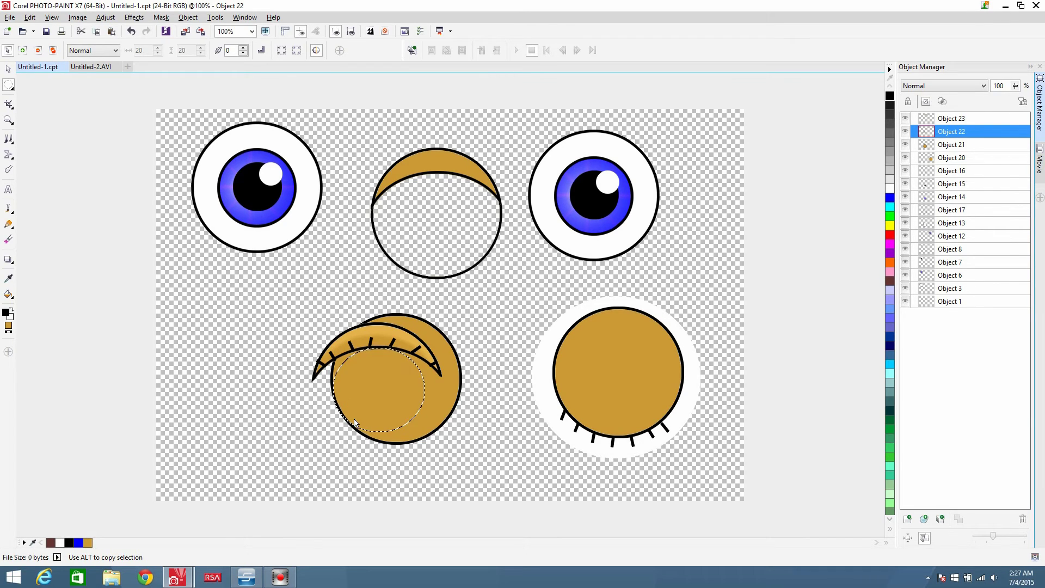
pyautogui.click(404, 423)
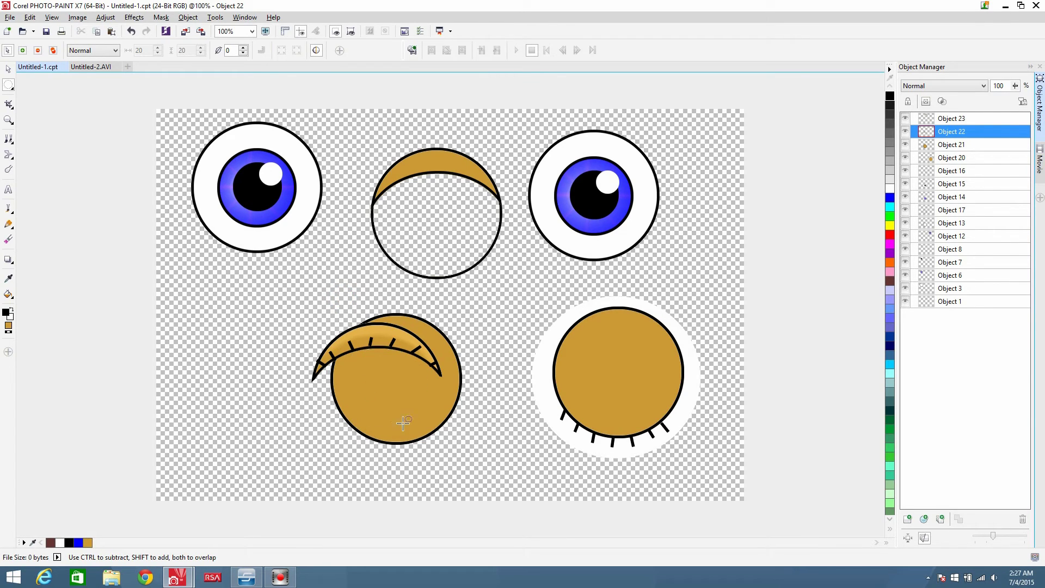
pyautogui.moveTo(437, 430); pyautogui.dragTo(321, 347)
pyautogui.click(363, 362)
pyautogui.click(7, 69)
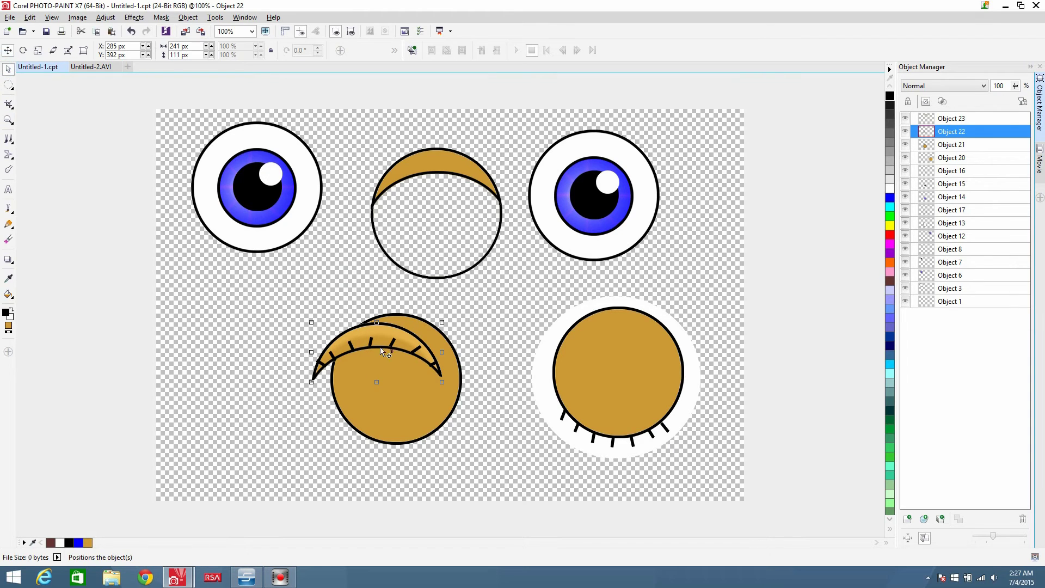
# Place the lashed eyelid over the plain upper eyelid at about X 395, Y 71 px, then cut and repaste it as the topmost object
pyautogui.moveTo(401, 346); pyautogui.dragTo(452, 159)
pyautogui.press('Delete')
pyautogui.hotkey('ctrl', 'v')
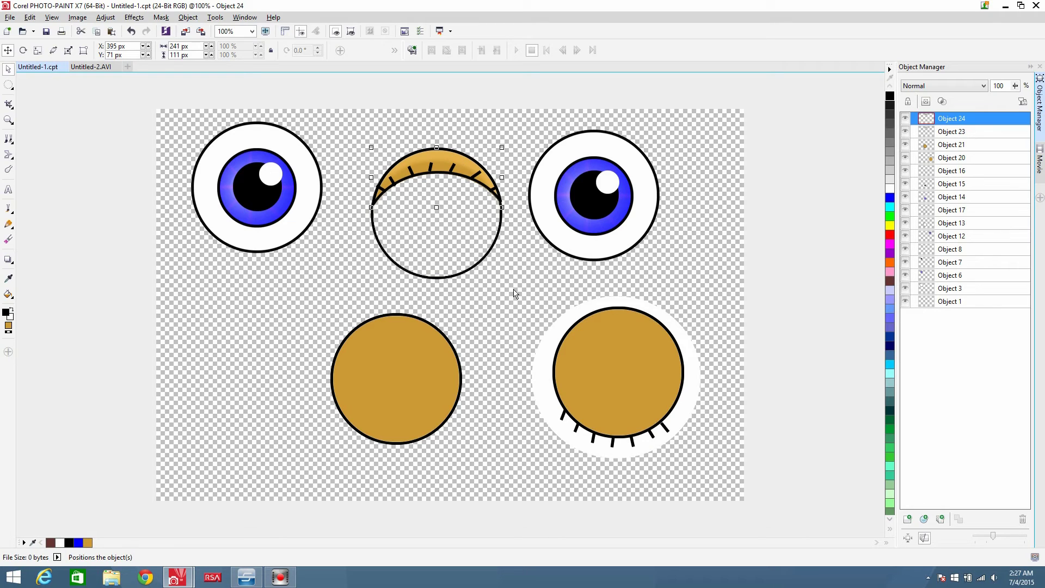
pyautogui.click(516, 299)
# Select the lashed closed eye and delete its surrounding white background using a Magic Wand mask
pyautogui.click(619, 380)
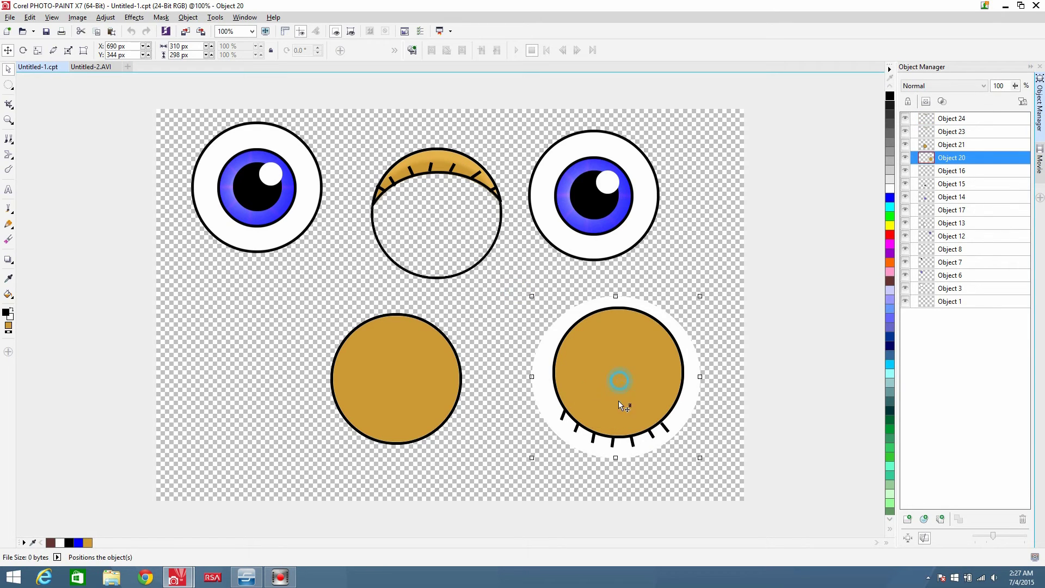
pyautogui.click(11, 88)
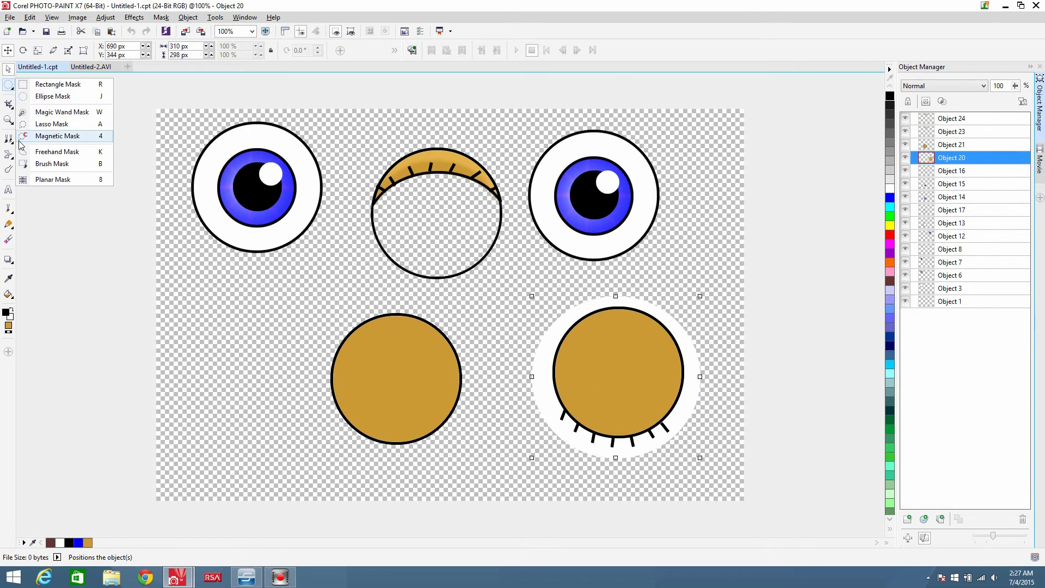
pyautogui.click(11, 122)
pyautogui.click(7, 74)
pyautogui.click(11, 87)
pyautogui.click(27, 113)
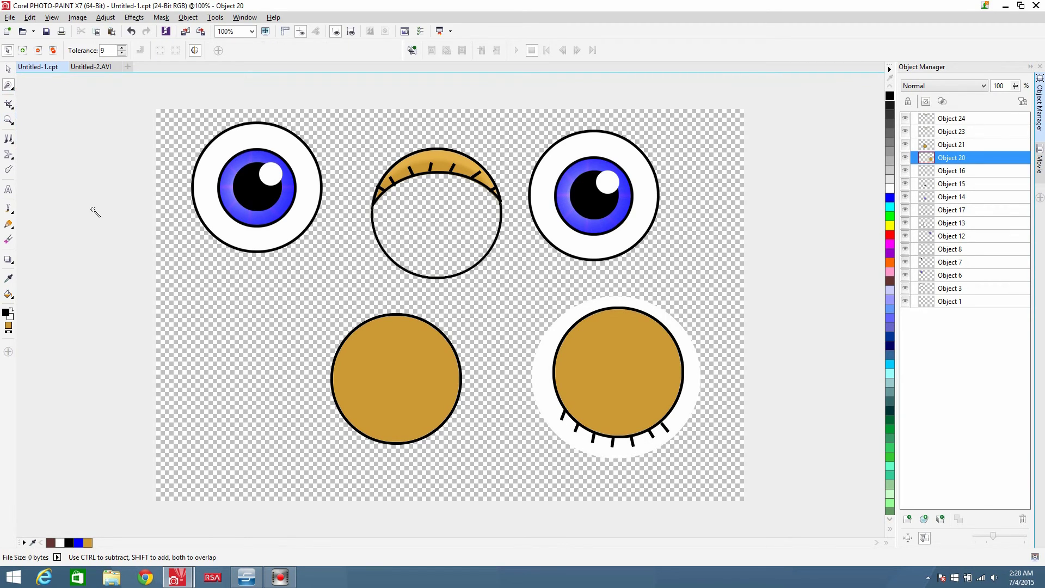
pyautogui.click(543, 380)
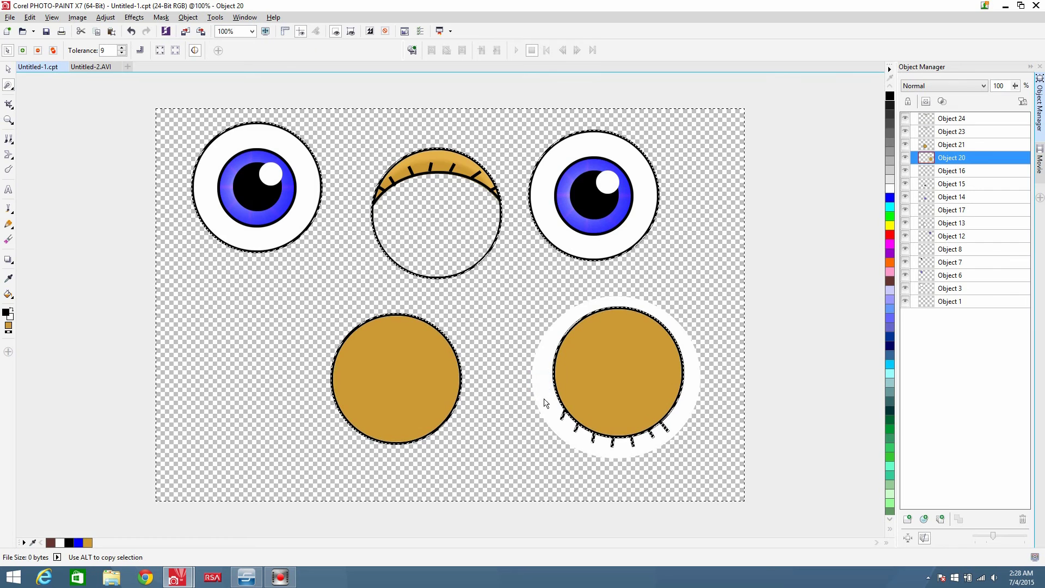
pyautogui.press('Delete')
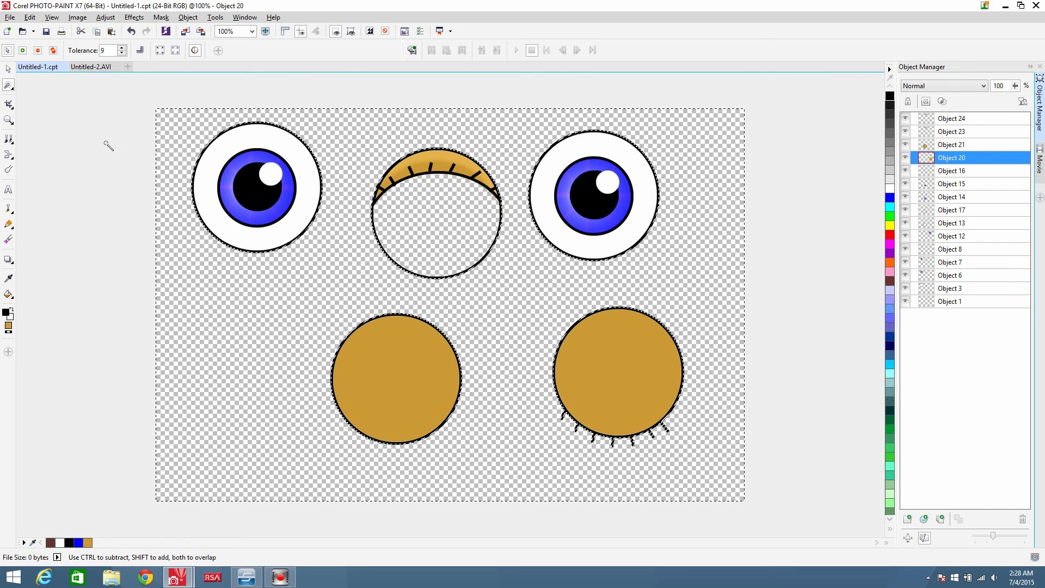
# Switch to the Ellipse Mask tool, clear the active mask and undo the floating selection made from the lashed closed eye
pyautogui.click(9, 85)
pyautogui.click(41, 97)
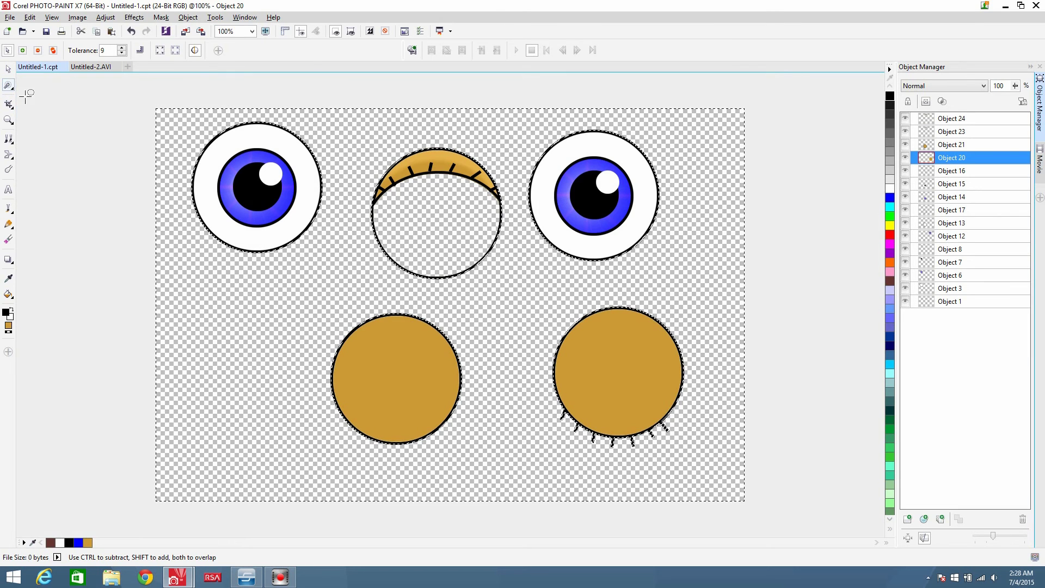
pyautogui.click(168, 295)
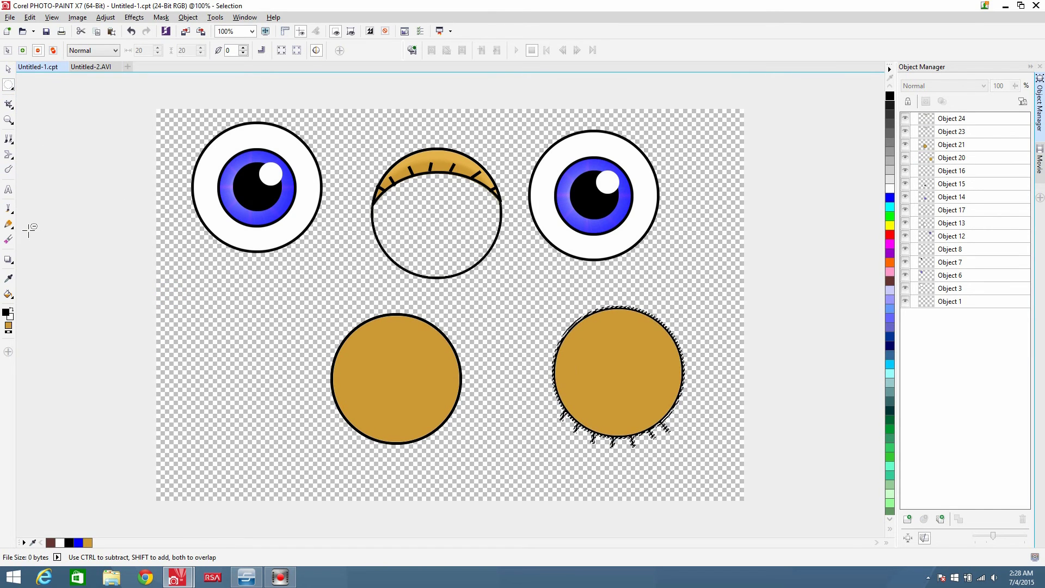
pyautogui.hotkey('ctrl', 'z')
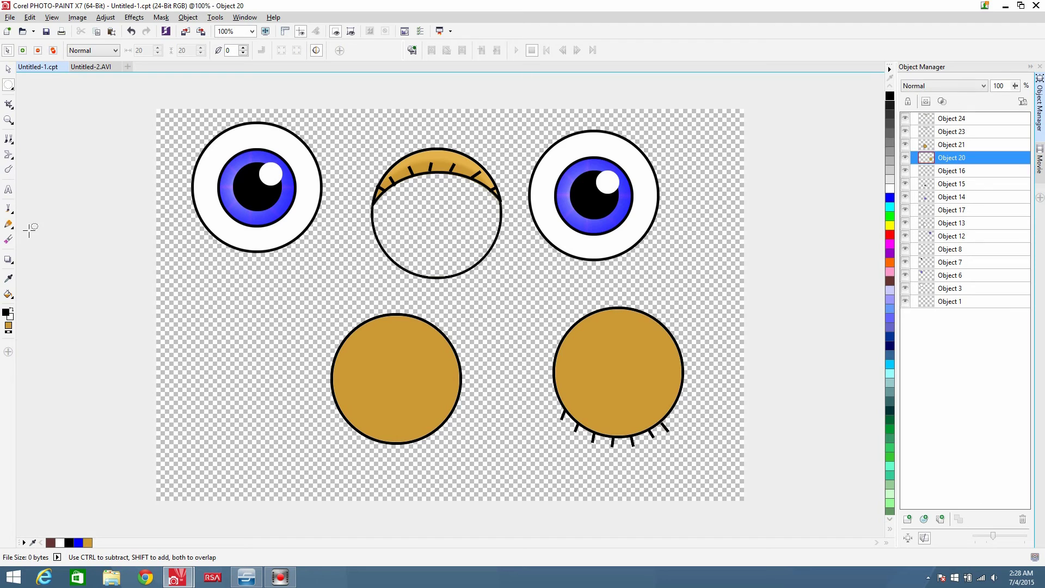
pyautogui.click(8, 69)
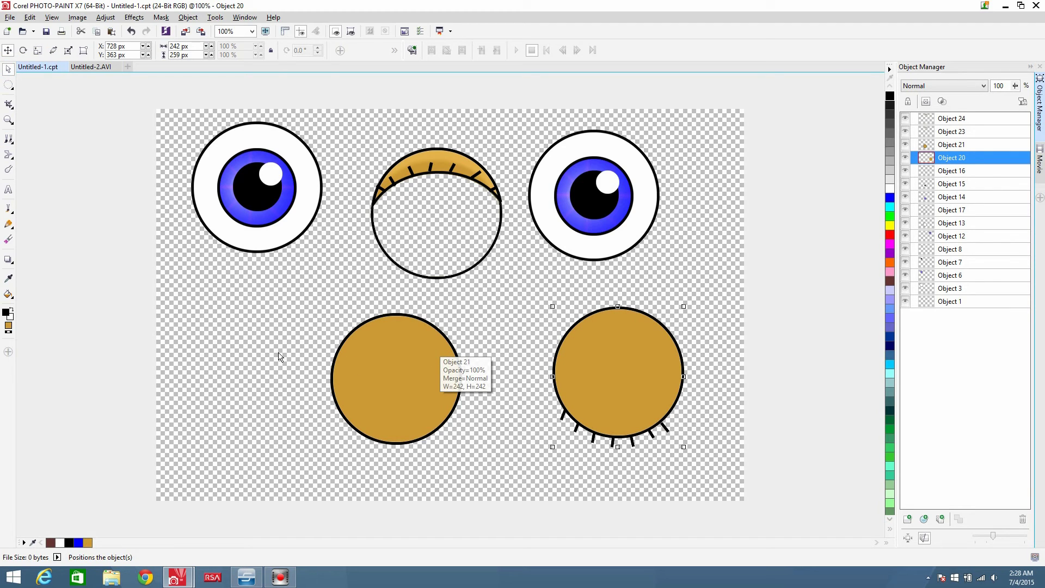
pyautogui.click(9, 85)
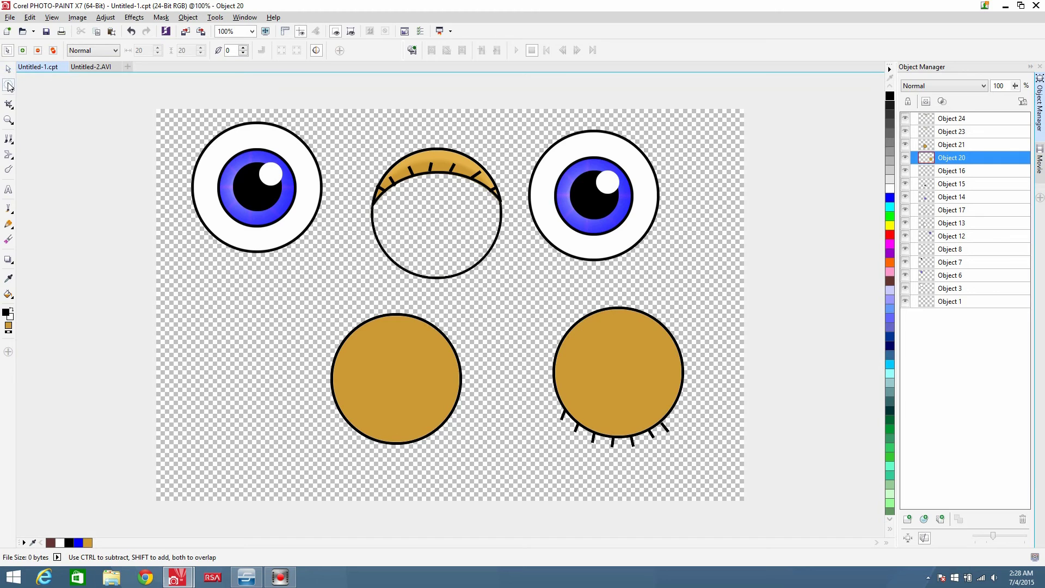
pyautogui.click(8, 85)
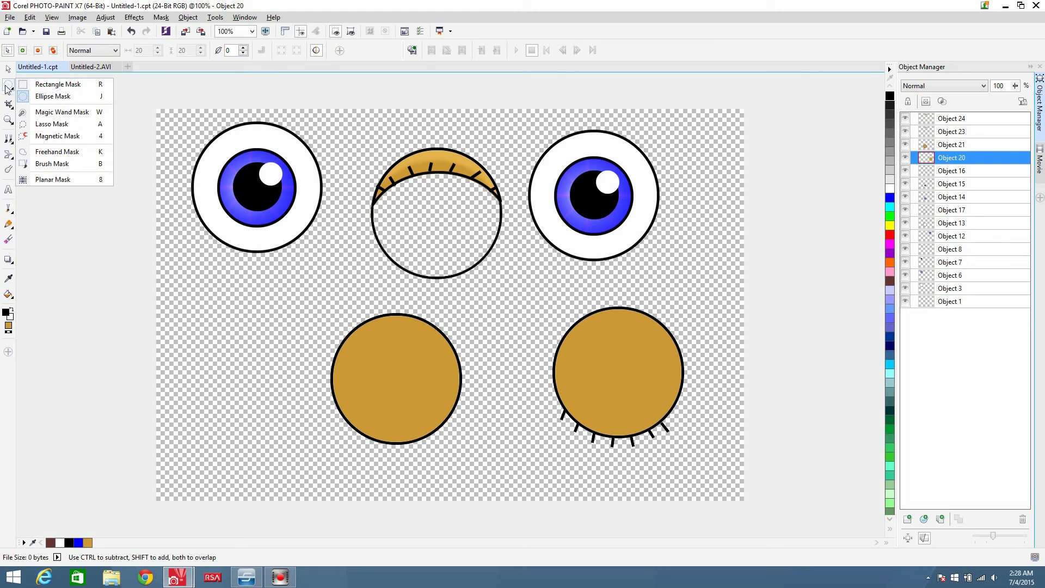
pyautogui.click(263, 348)
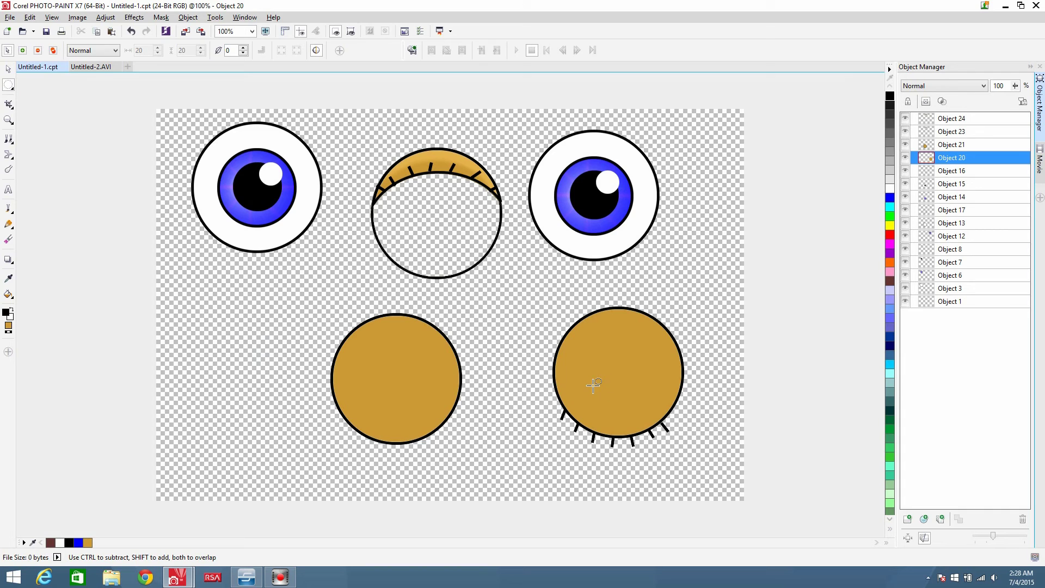
# Move the lashed closed eye over the plain one at about X 321, Y 374 px, then cut and repaste it as the topmost object
pyautogui.click(8, 70)
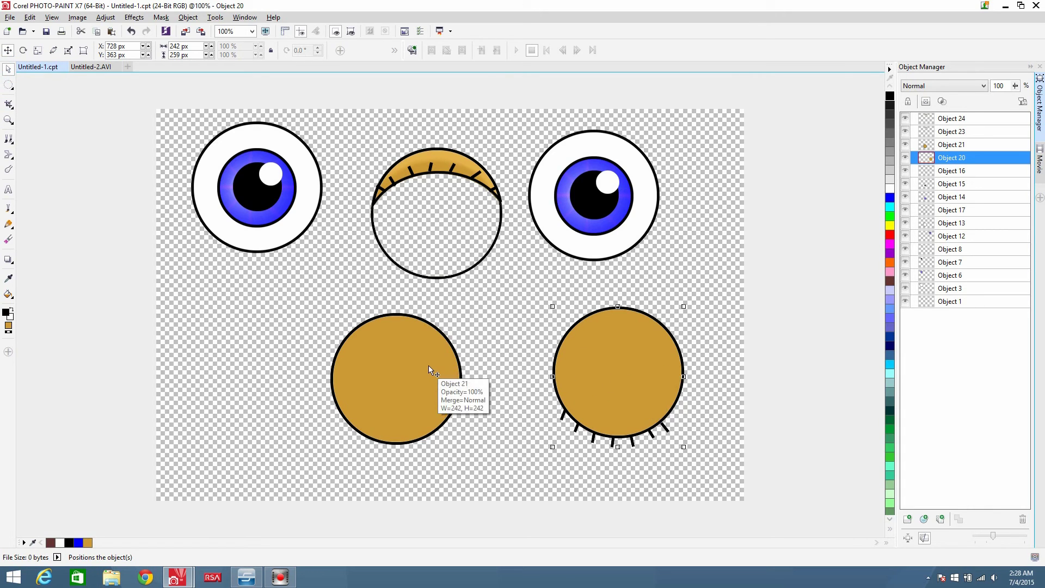
pyautogui.moveTo(593, 363); pyautogui.dragTo(400, 379)
pyautogui.hotkey('ctrl', 'x')
pyautogui.hotkey('ctrl', 'v')
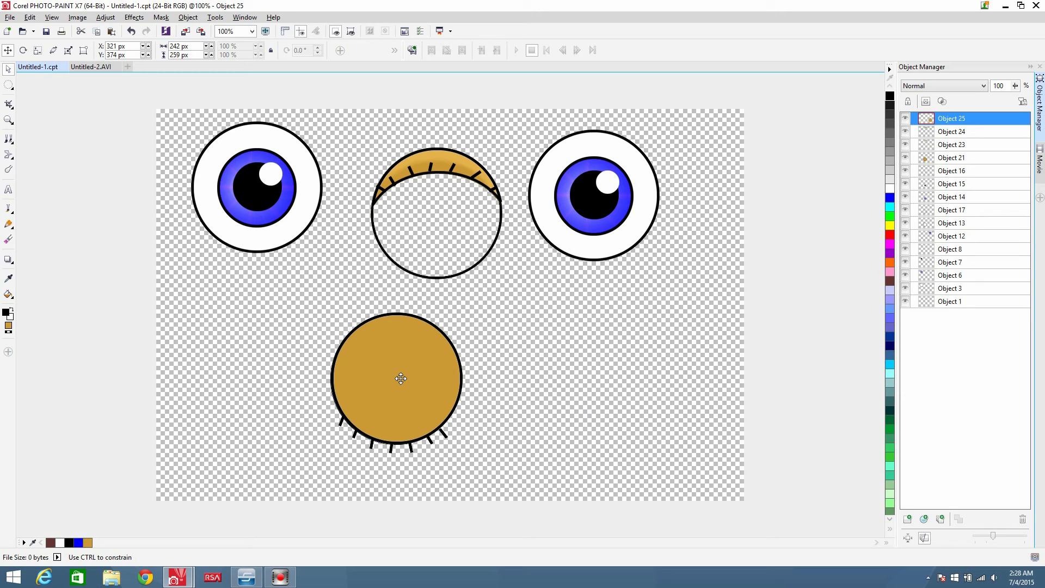
# Move the lashed closed eye off the plain one to about X 752, Y 367 px, and select the plain closed eye underneath
pyautogui.moveTo(400, 378); pyautogui.dragTo(635, 375)
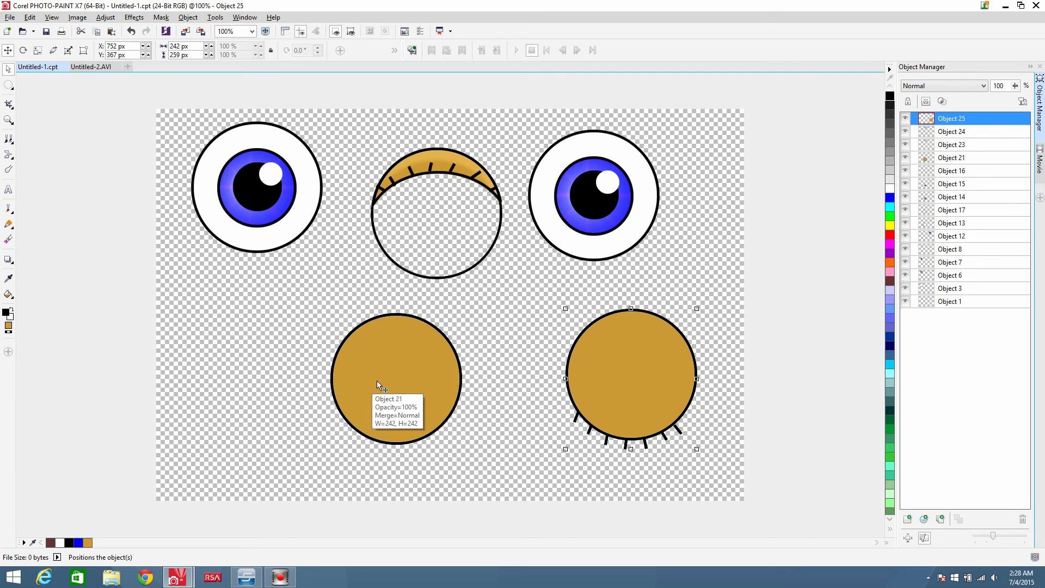
pyautogui.click(377, 385)
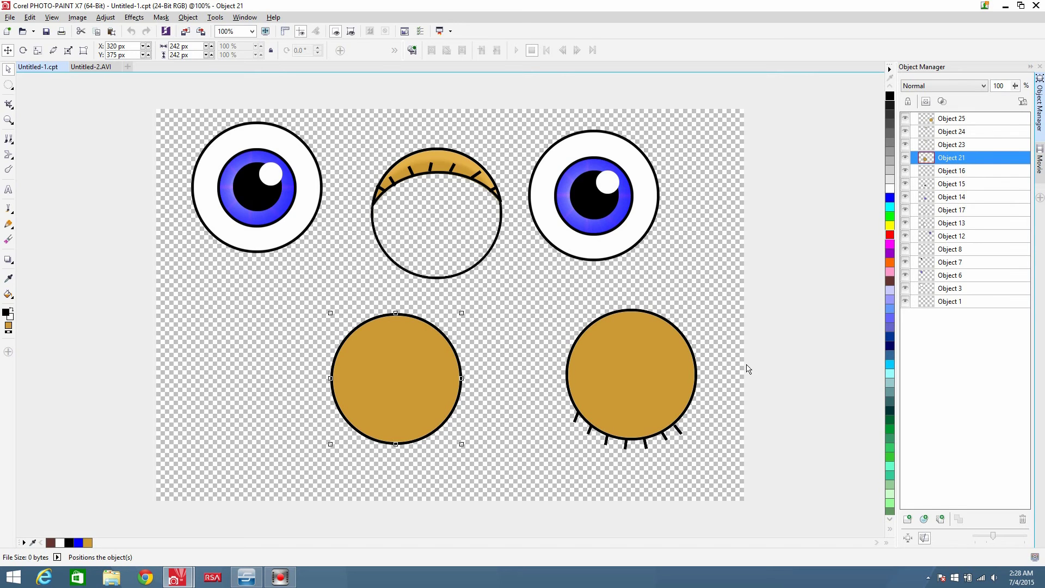
pyautogui.click(736, 325)
# Move the lashed closed eye back over the plain one, nudge it to X 320, Y 375 px, and clear the object selection
pyautogui.moveTo(665, 367); pyautogui.dragTo(432, 372)
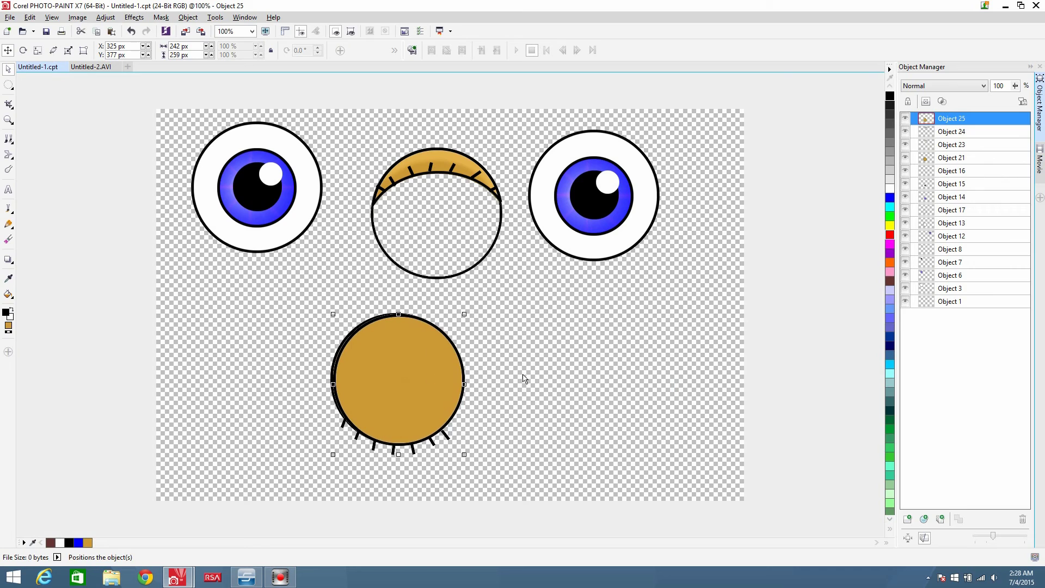
pyautogui.press('Left')
pyautogui.press('Left')
pyautogui.press('Left')
pyautogui.press('Left')
pyautogui.press('Left')
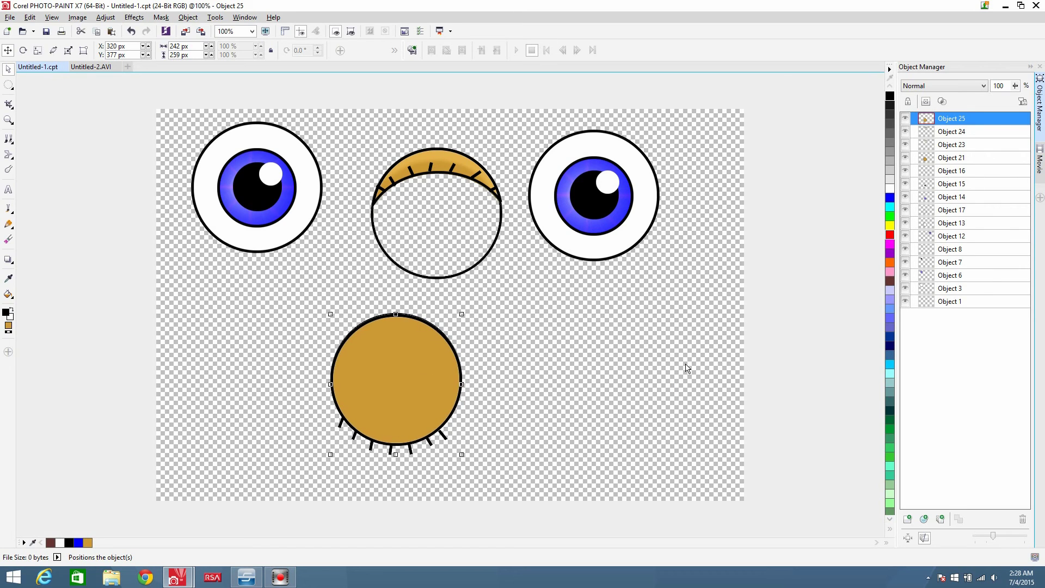
pyautogui.press('Up')
pyautogui.press('Up')
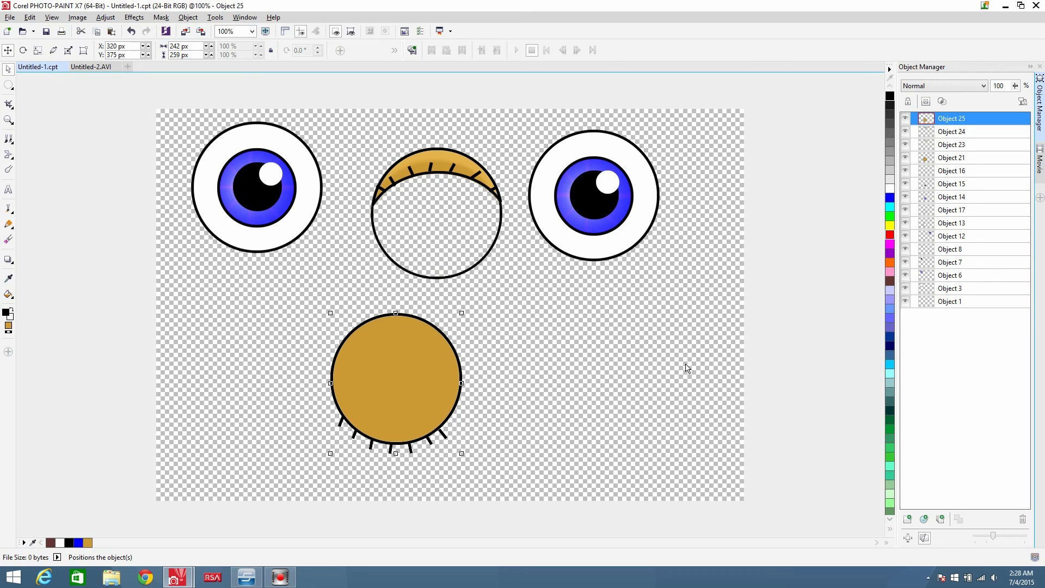
pyautogui.click(947, 158)
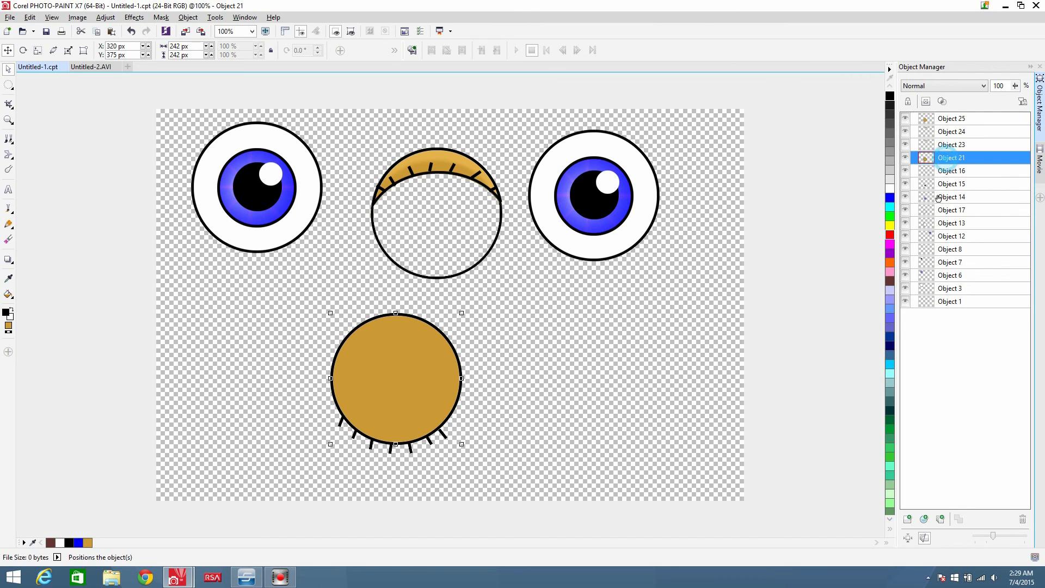
pyautogui.click(578, 378)
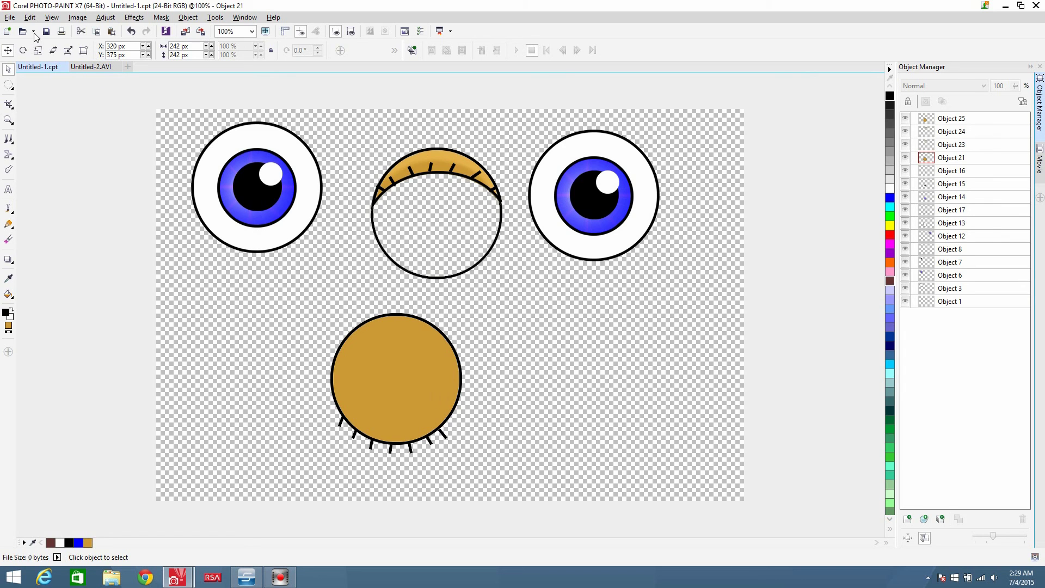
# Switch to the Untitled-2.AVI document, play the two-eye blink movie and stop playback
pyautogui.click(91, 67)
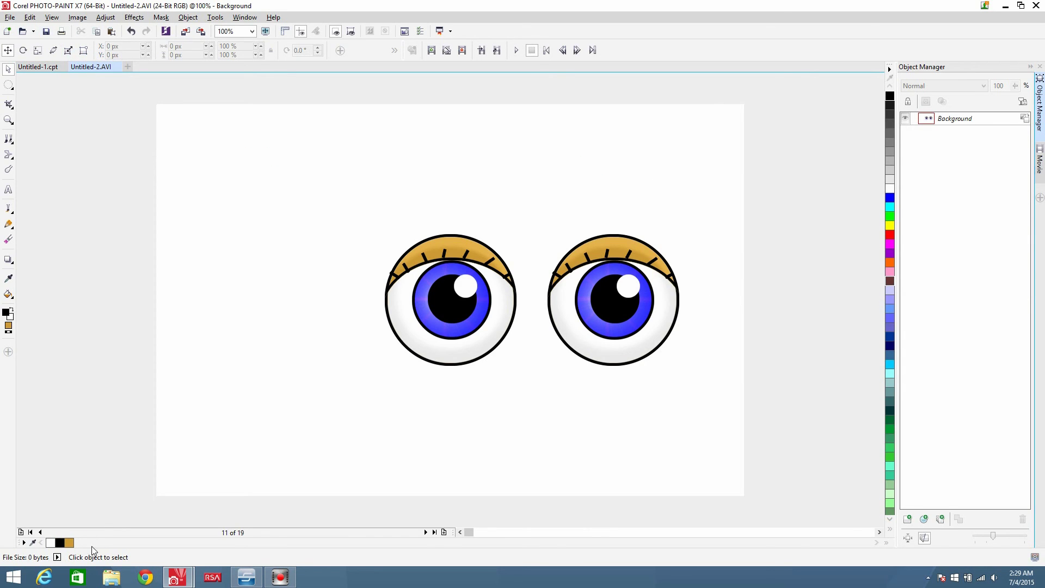
pyautogui.click(516, 50)
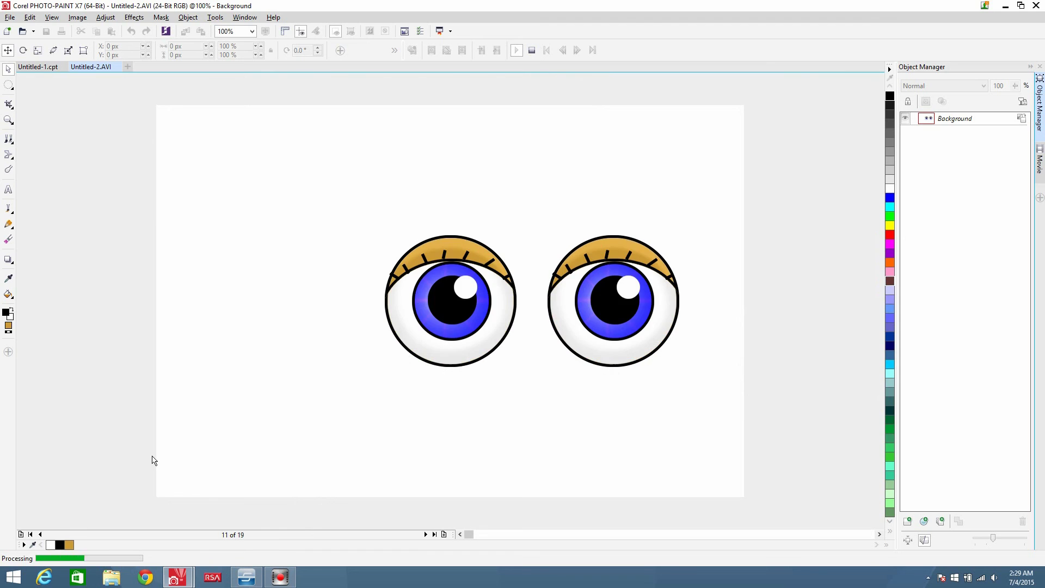
pyautogui.click(536, 51)
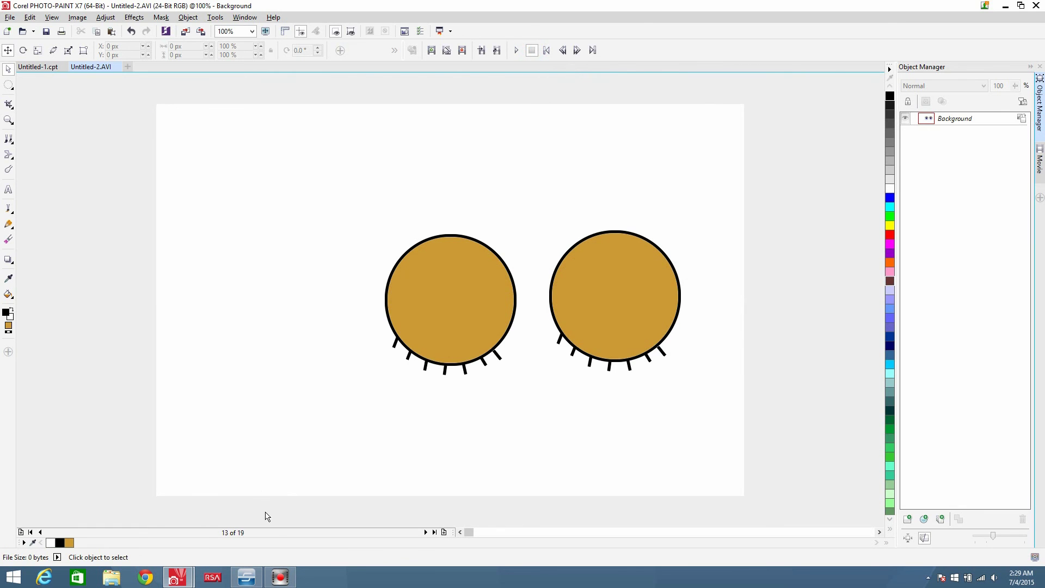